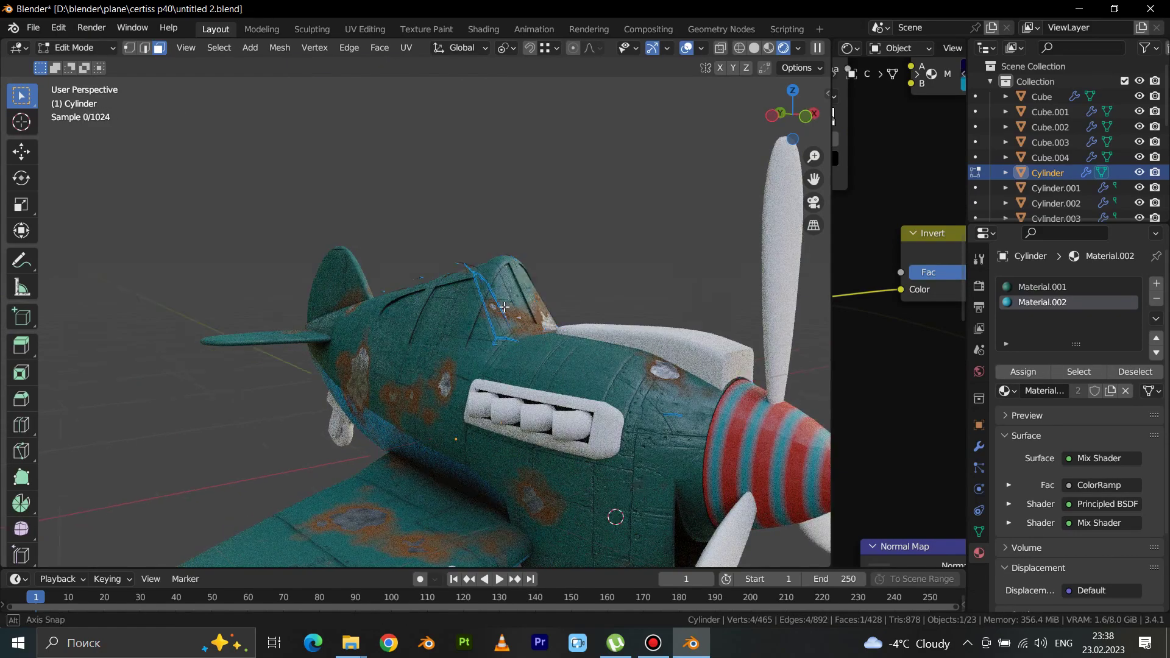
# Step: Zoom in on the cockpit and select the canopy pane faces of the plane body
pyautogui.moveTo(518, 302); pyautogui.dragTo(434, 338, button='middle')
pyautogui.scroll(3, 434, 338)
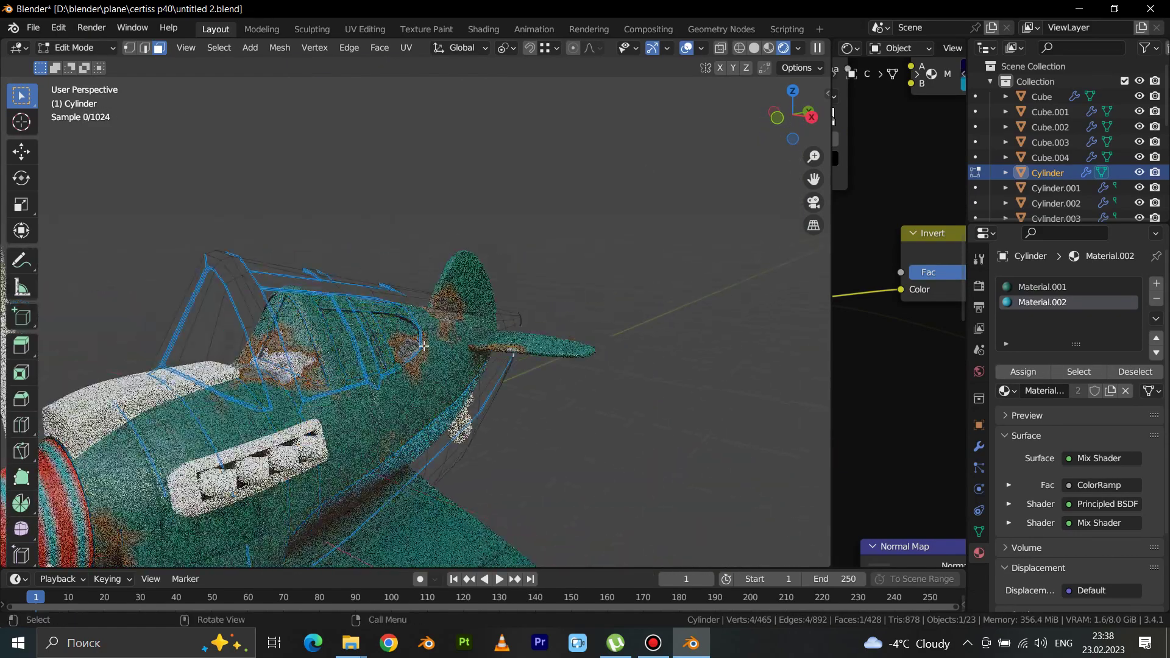
pyautogui.scroll(3, 260, 370)
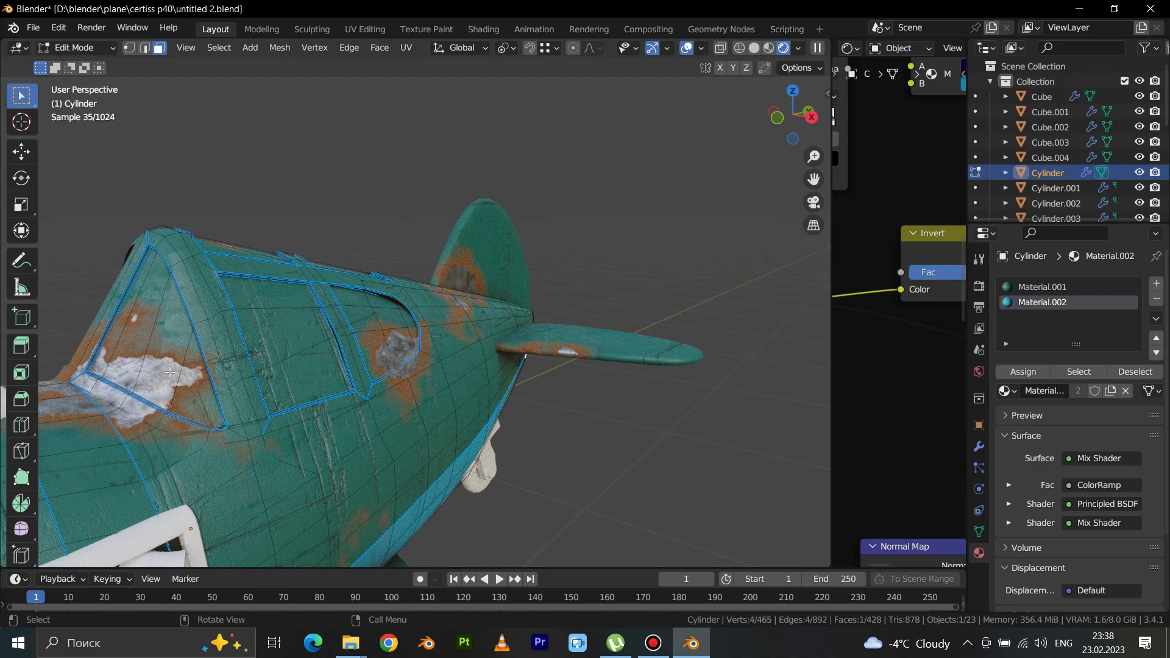
pyautogui.keyDown('shift'); pyautogui.click(121, 333); pyautogui.keyUp('shift')
pyautogui.keyDown('shift'); pyautogui.click(163, 359); pyautogui.keyUp('shift')
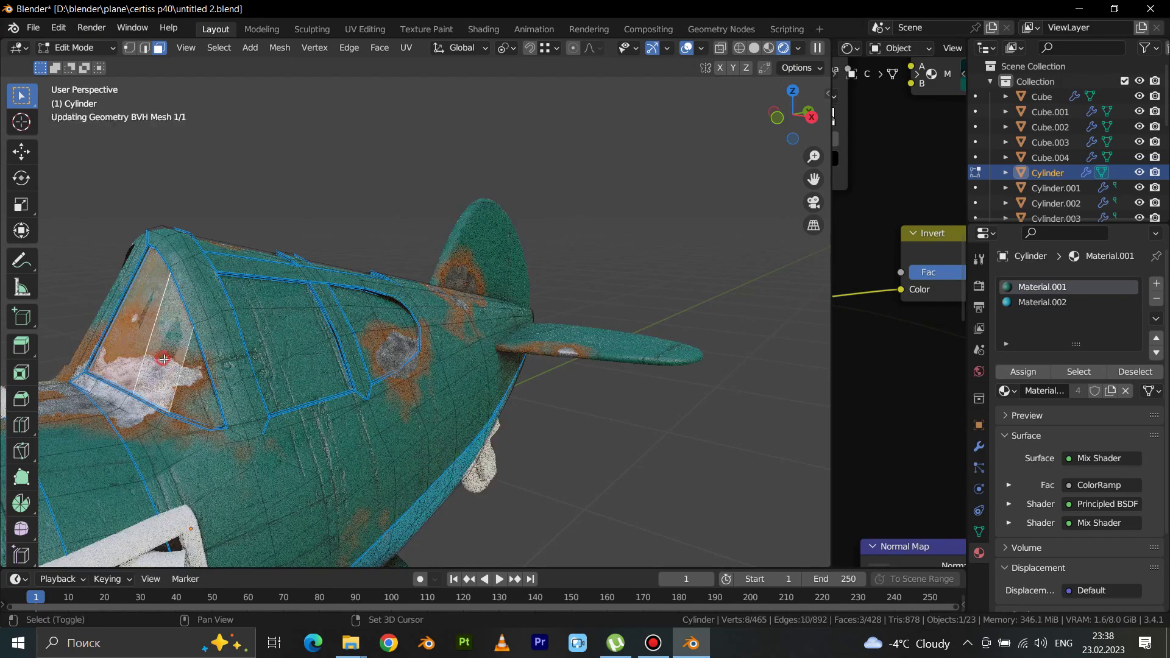
pyautogui.keyDown('shift'); pyautogui.click(189, 371); pyautogui.keyUp('shift')
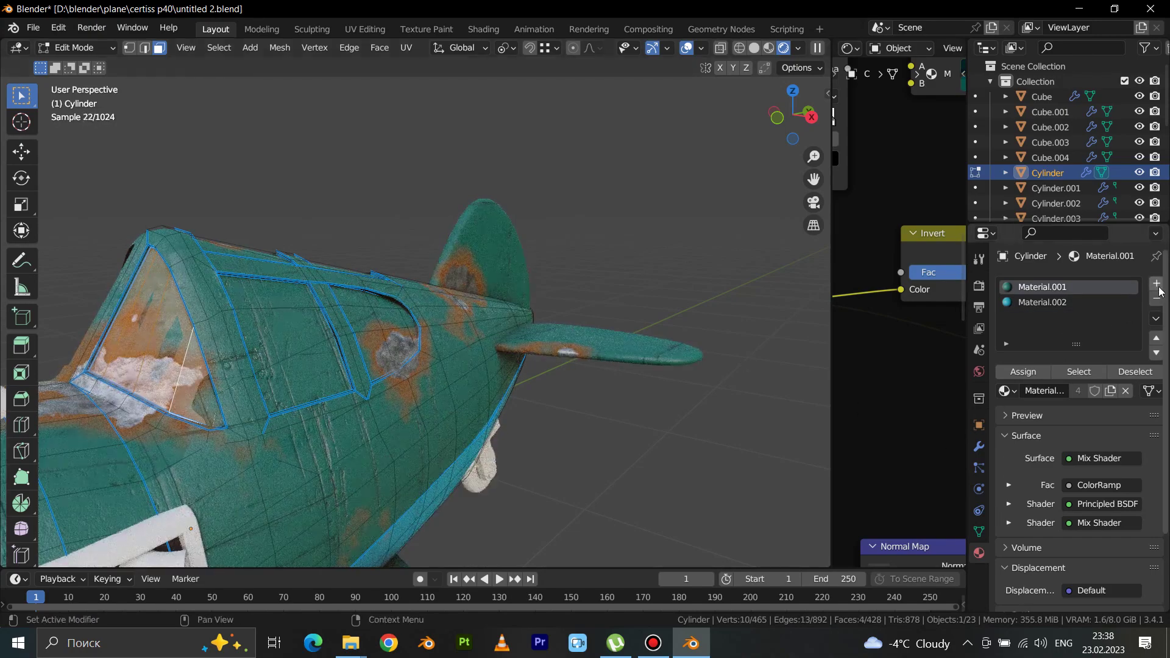
# Step: Add a third material slot holding new Material.006 and widen the Shader Editor
pyautogui.click(1120, 303)
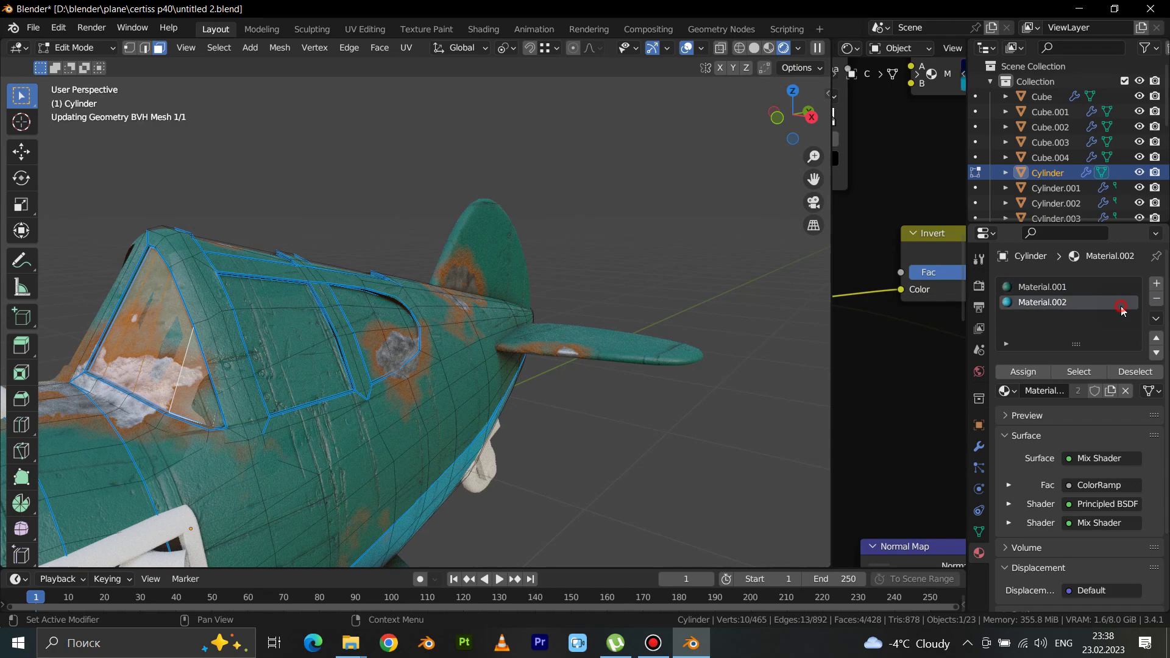
pyautogui.click(1156, 284)
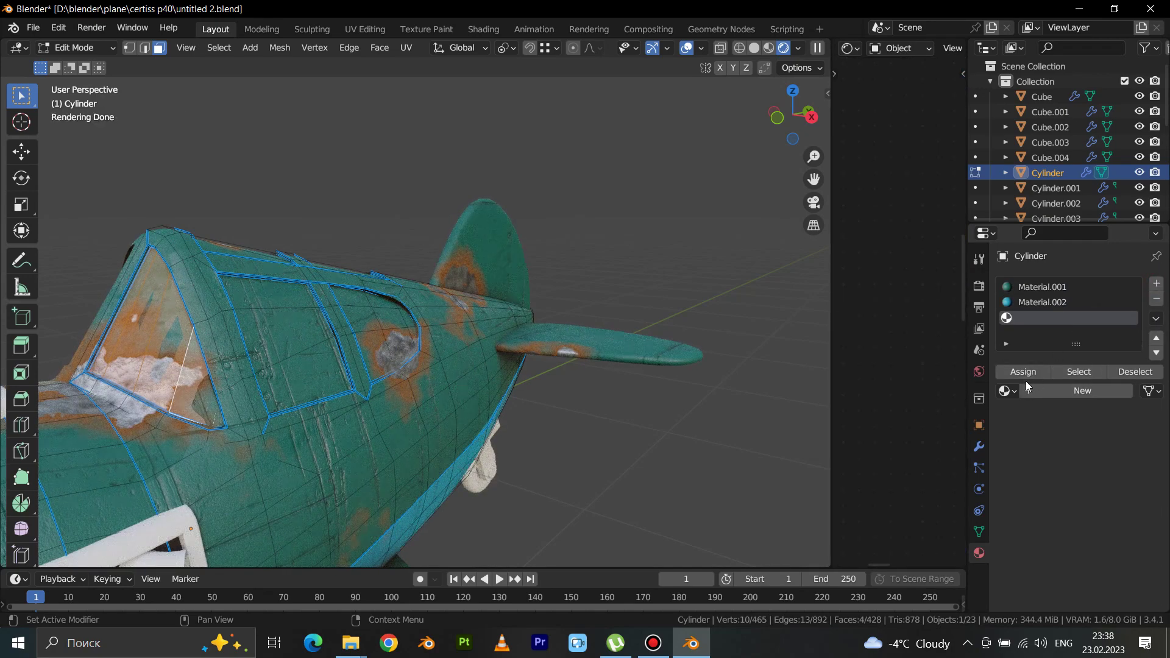
pyautogui.click(1040, 390)
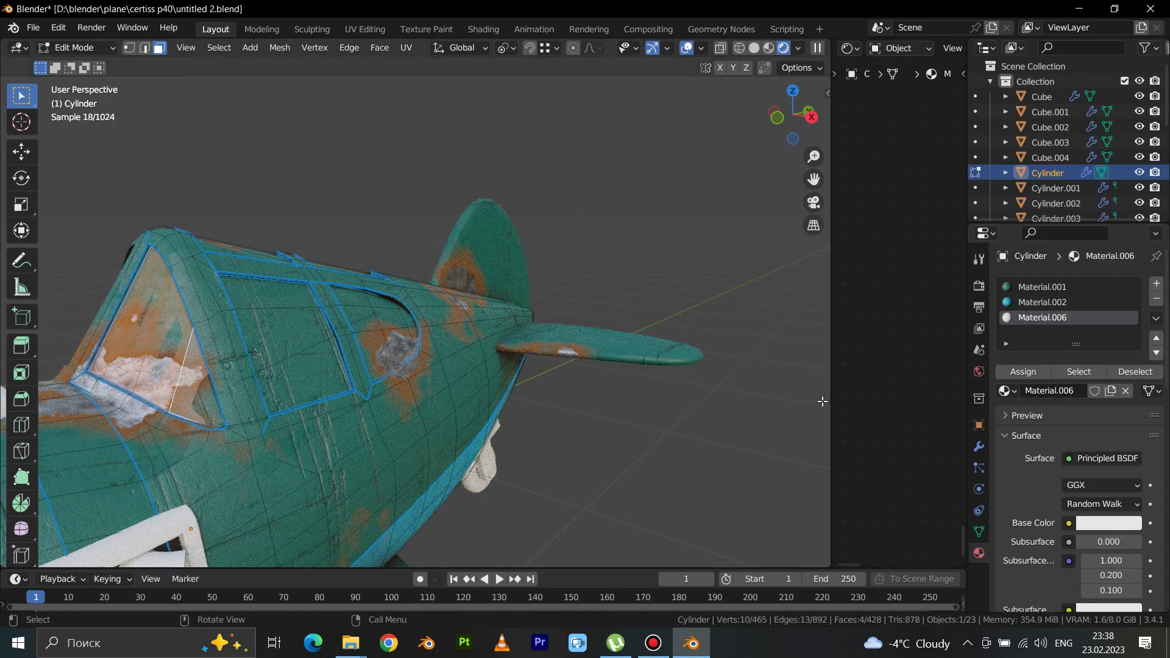
pyautogui.moveTo(832, 397); pyautogui.dragTo(469, 393)
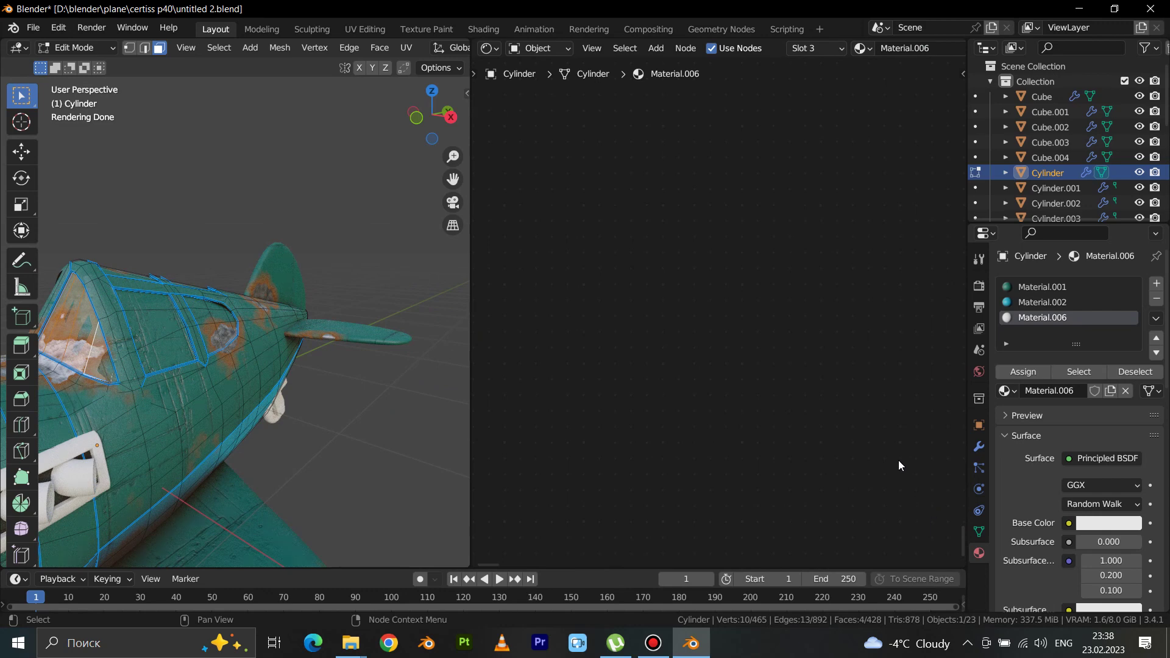
# Step: Assign Material.006 to the selected canopy faces, then to one more pane
pyautogui.moveTo(878, 442); pyautogui.dragTo(888, 408, button='middle')
pyautogui.scroll(5, 788, 291)
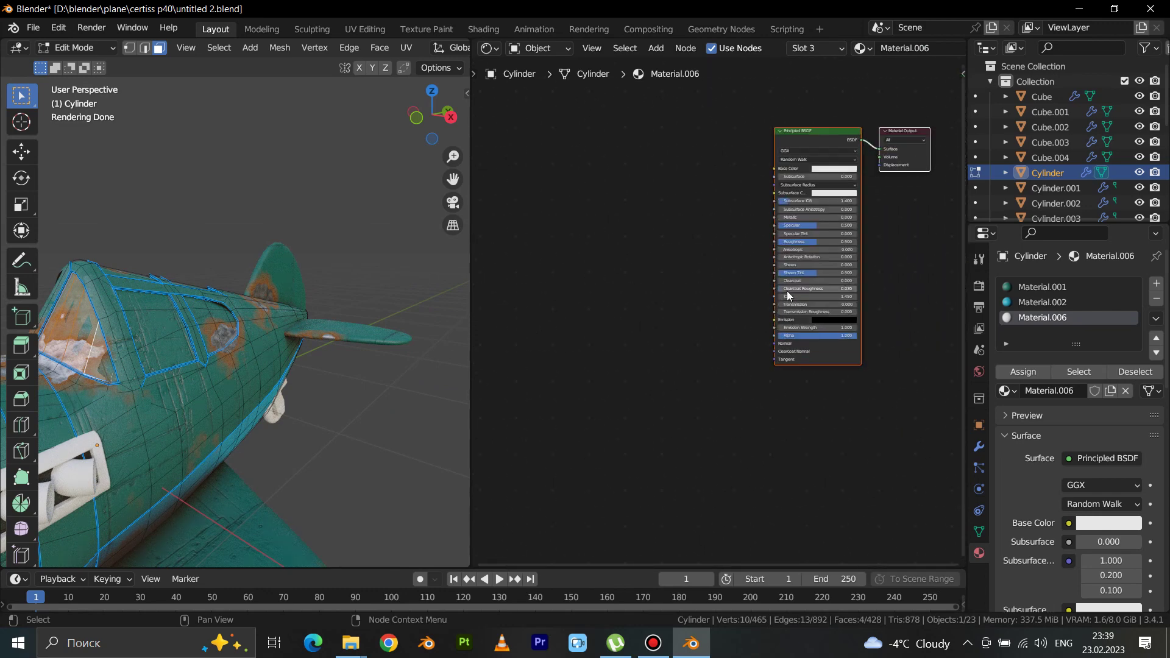
pyautogui.scroll(1, 806, 300)
pyautogui.scroll(2, 780, 292)
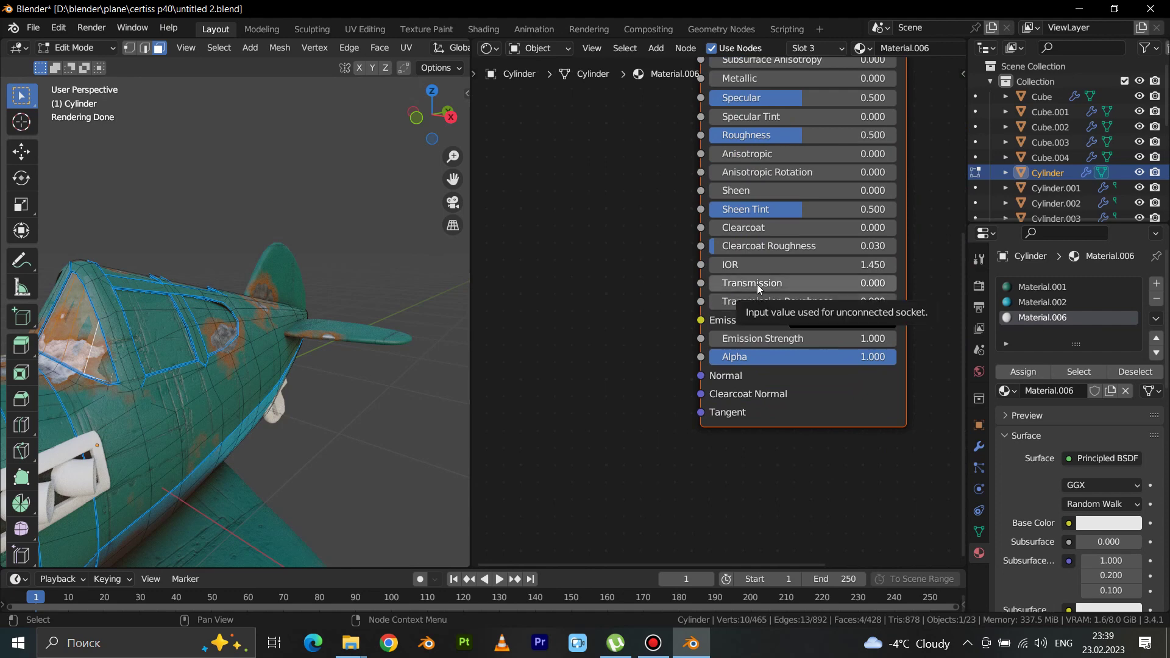
pyautogui.click(1020, 372)
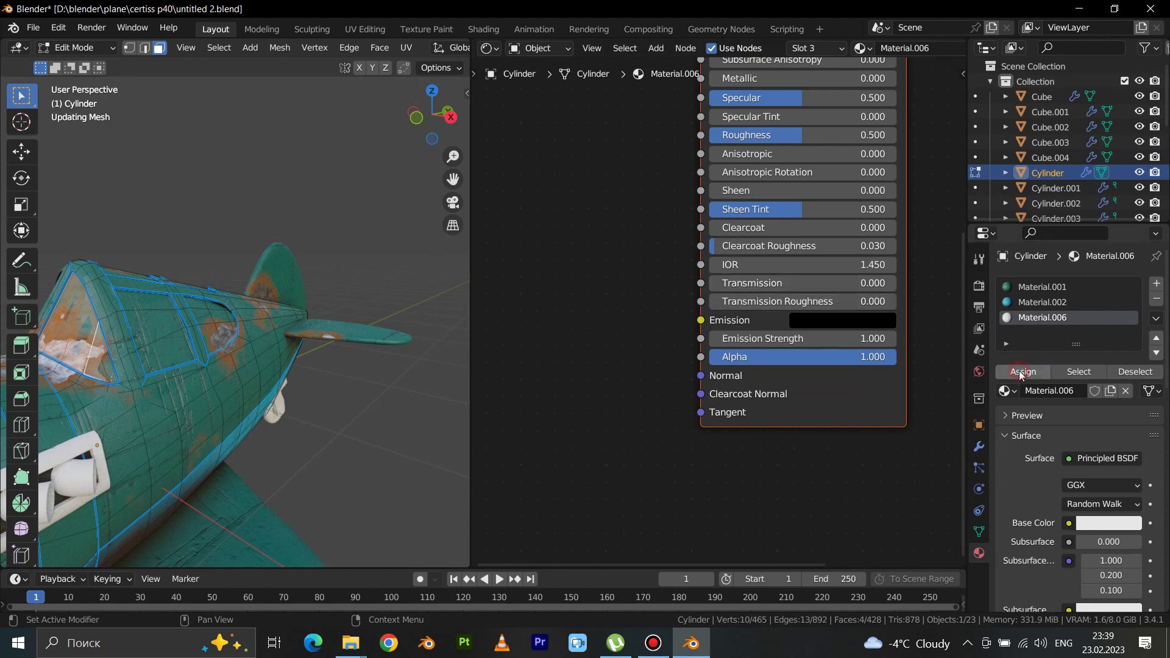
pyautogui.scroll(2, 100, 374)
pyautogui.keyDown('shift'); pyautogui.click(99, 374); pyautogui.keyUp('shift')
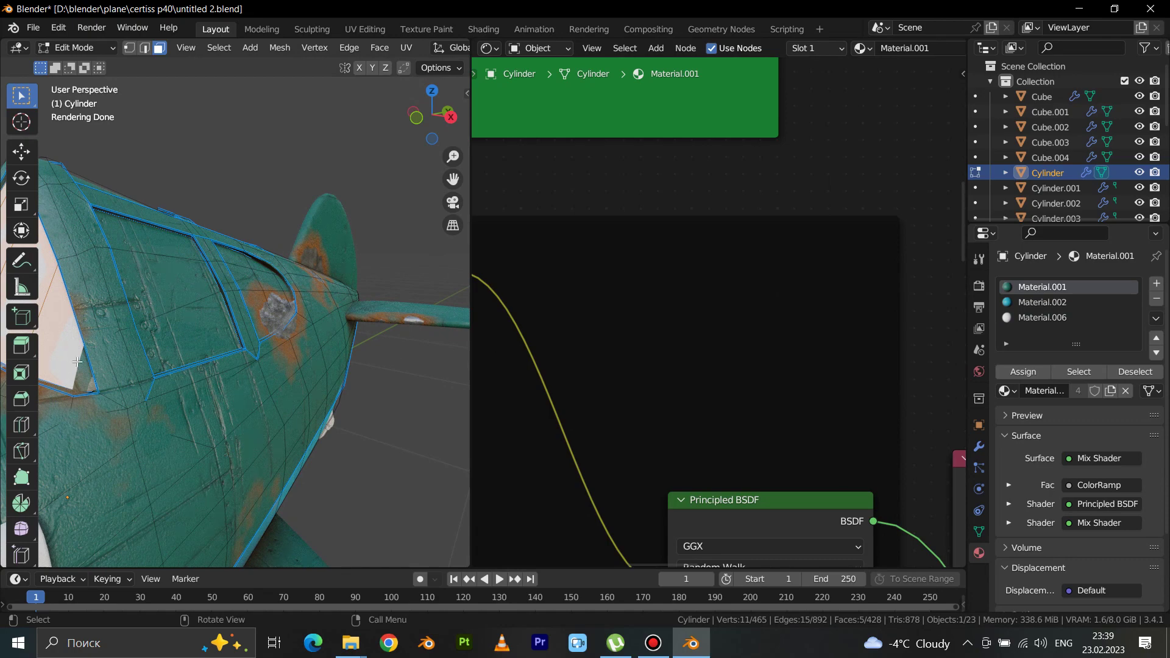
pyautogui.click(1025, 317)
pyautogui.click(1024, 371)
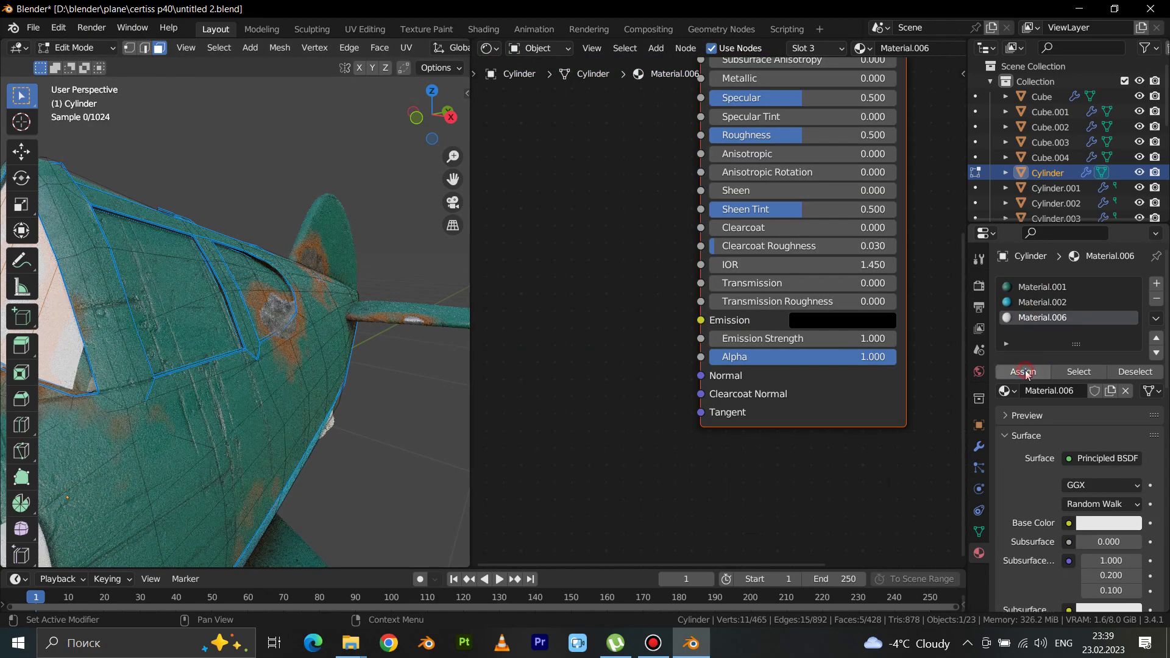
# Step: Set Material.006's Transmission to 1.0 and leave Edit Mode
pyautogui.scroll(-1, 604, 329)
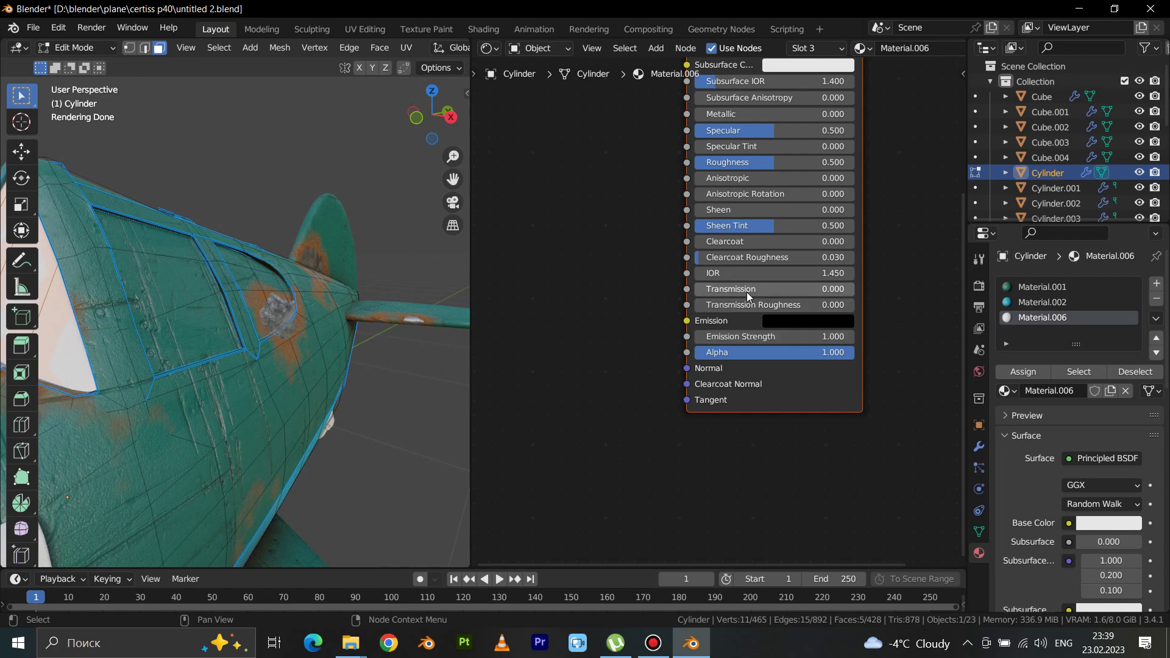
pyautogui.moveTo(745, 284); pyautogui.dragTo(811, 284)
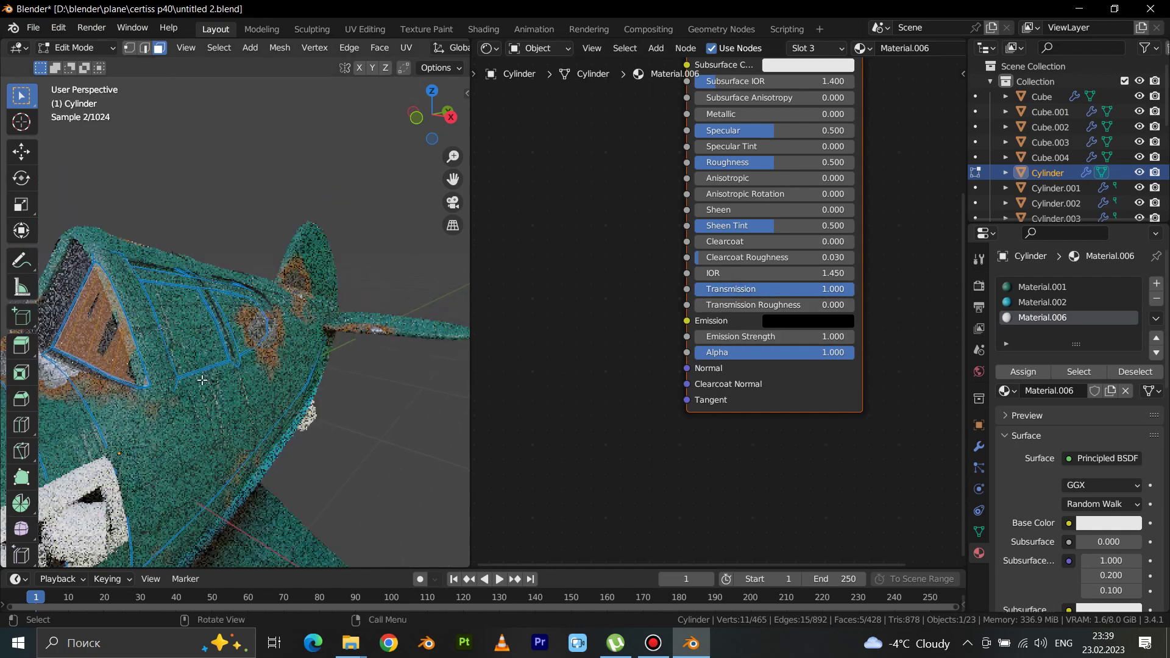
pyautogui.press('Tab')
# Step: Orbit and zoom around the cockpit to inspect the dark canopy glass
pyautogui.moveTo(157, 371); pyautogui.dragTo(231, 384, button='middle')
pyautogui.scroll(3, 254, 397)
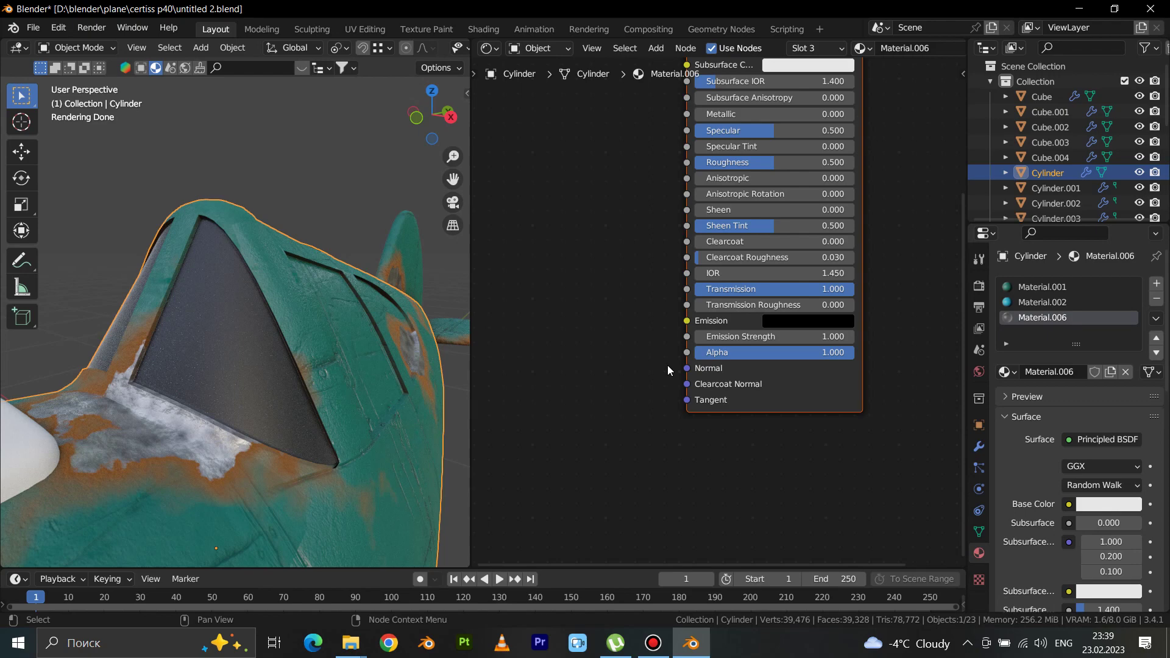
pyautogui.moveTo(427, 399)
pyautogui.mouseDown(button='middle')
pyautogui.moveTo(348, 426)
pyautogui.moveTo(329, 421)
pyautogui.mouseUp(button='middle')
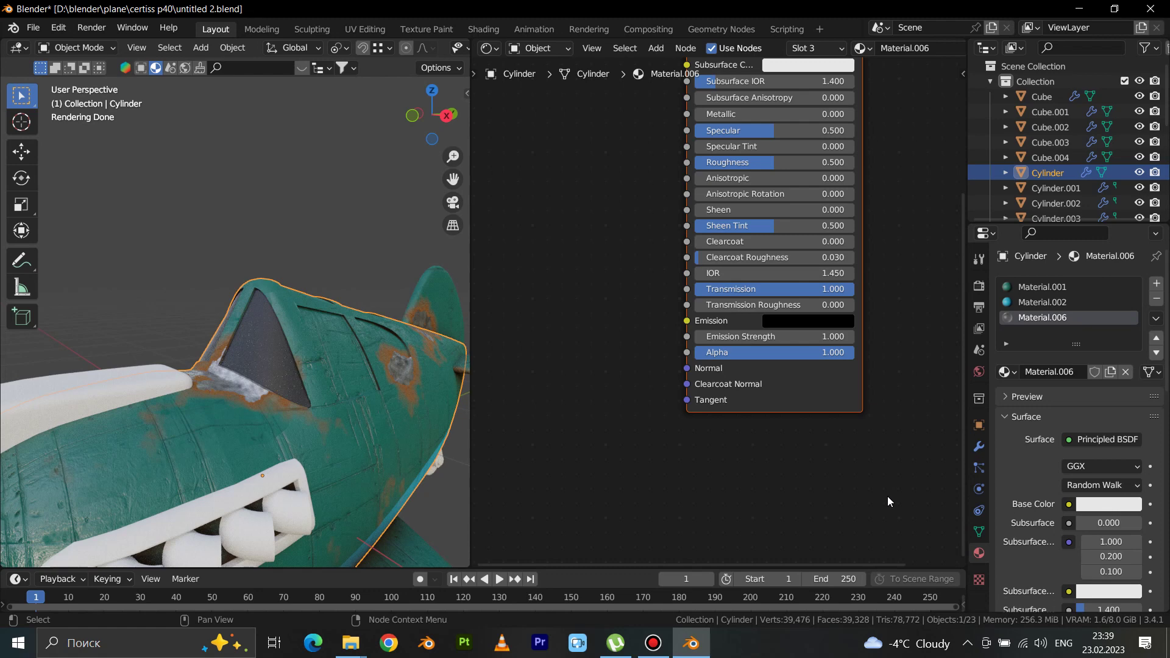
# Step: Switch the render engine from Cycles to Eevee and re-enter glass Roughness 0.5
pyautogui.click(978, 307)
pyautogui.click(979, 286)
pyautogui.click(1087, 284)
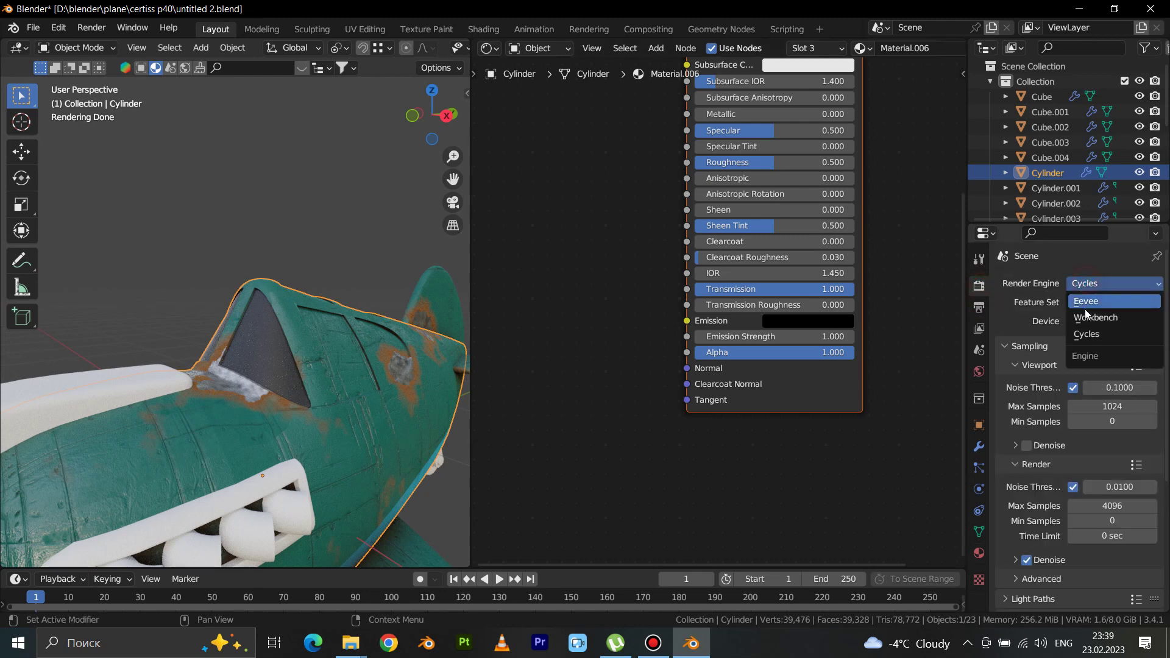
pyautogui.press('Return')
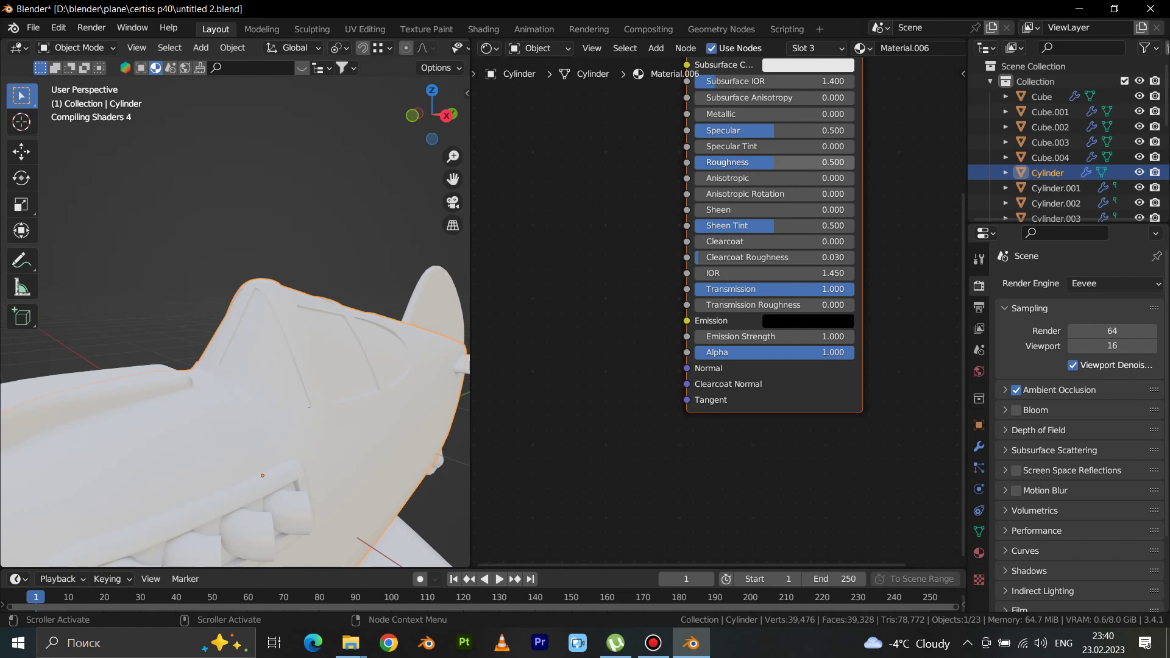
pyautogui.click(753, 162)
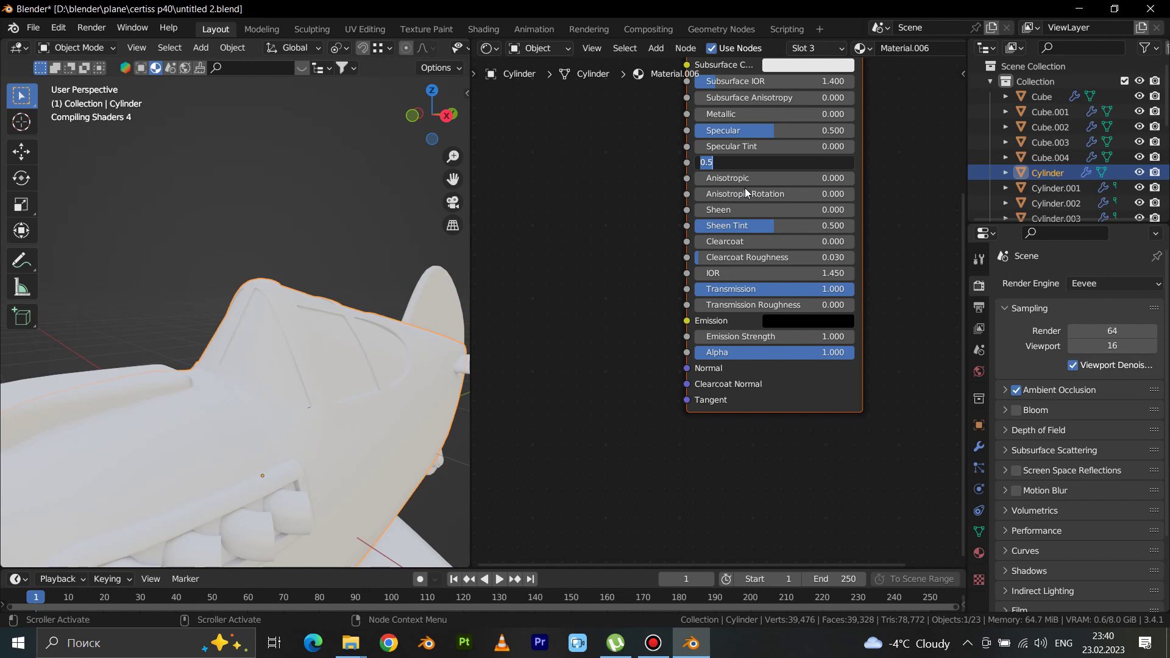
pyautogui.press('Return')
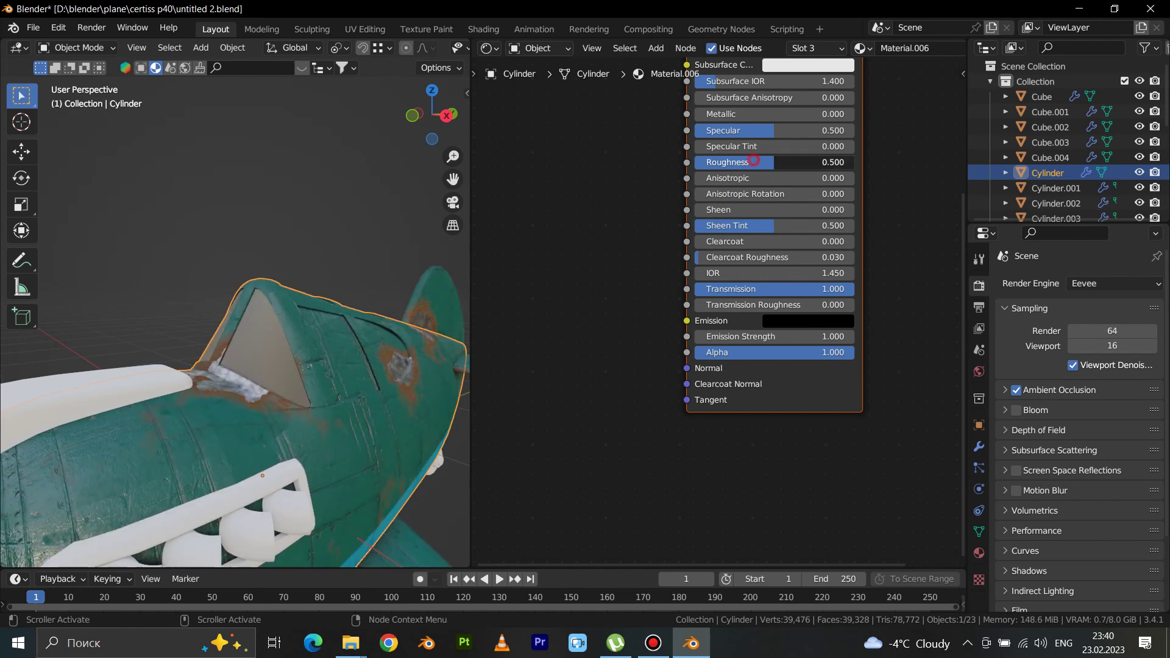
# Step: Set glass Roughness to 0 and enable Screen Space Reflections with Refraction
pyautogui.moveTo(770, 162); pyautogui.dragTo(689, 162)
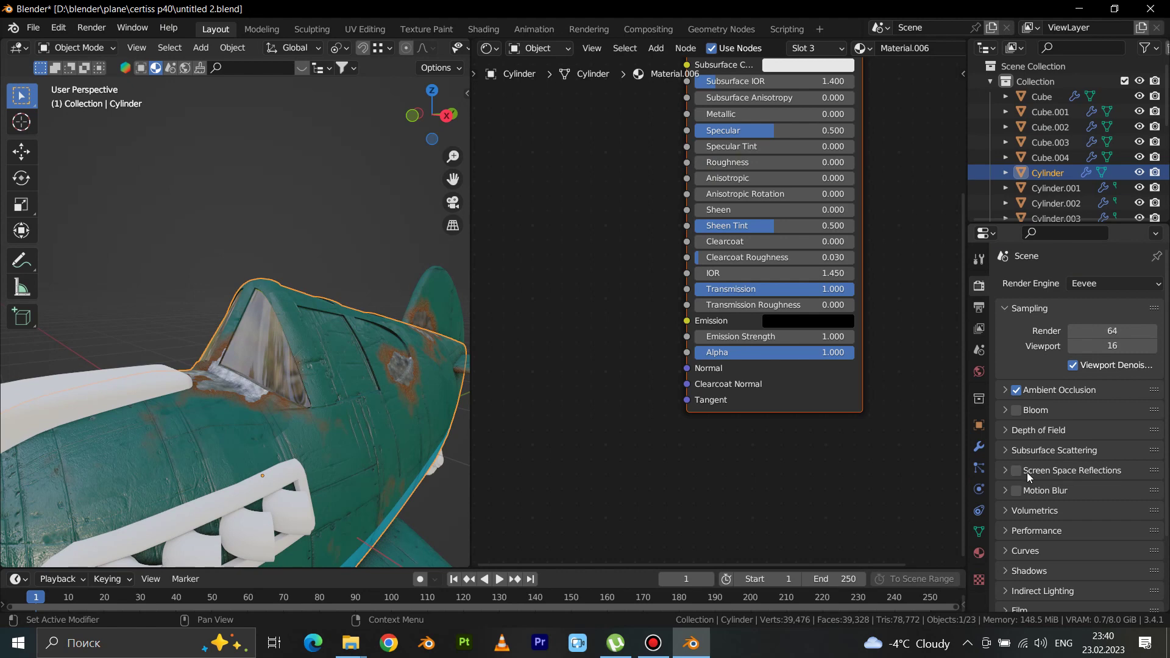
pyautogui.click(1004, 469)
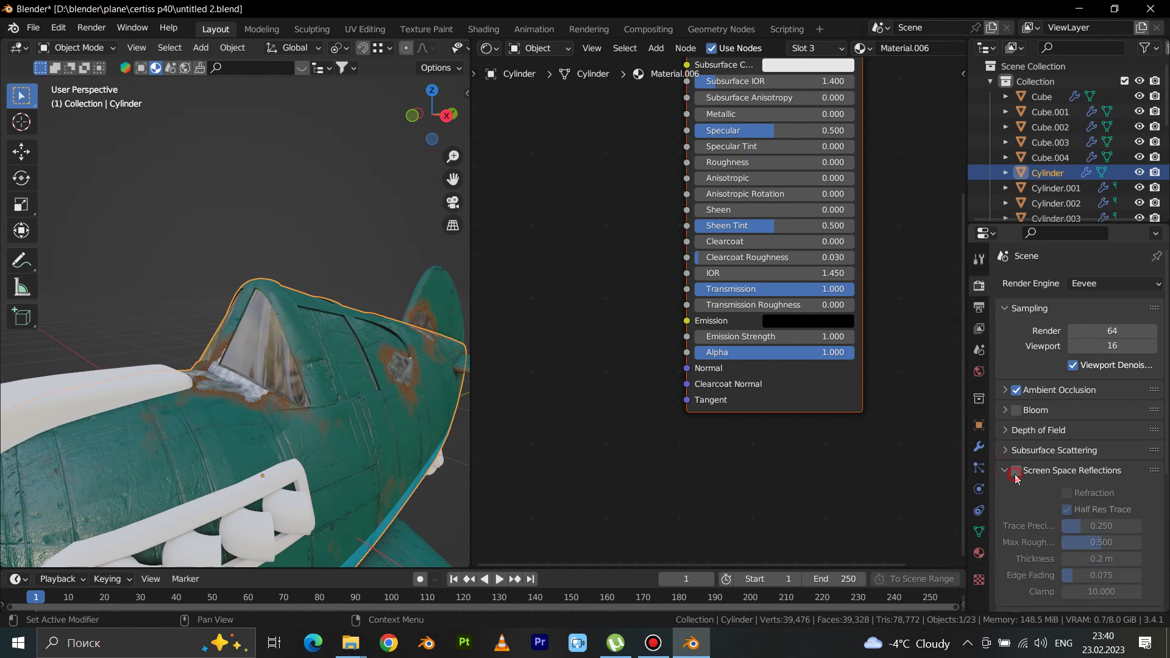
pyautogui.click(1016, 471)
pyautogui.click(1068, 493)
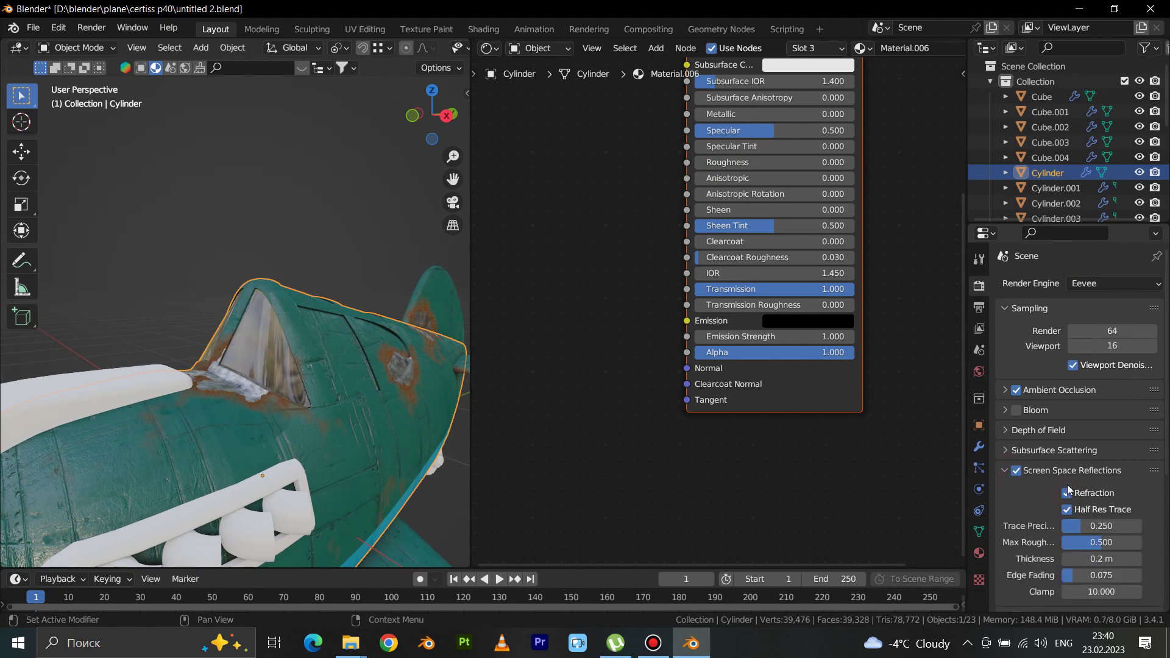
# Step: Orbit around the canopy and zoom out to bring the propeller into view
pyautogui.moveTo(393, 380); pyautogui.dragTo(412, 400, button='middle')
pyautogui.scroll(-2, 1050, 524)
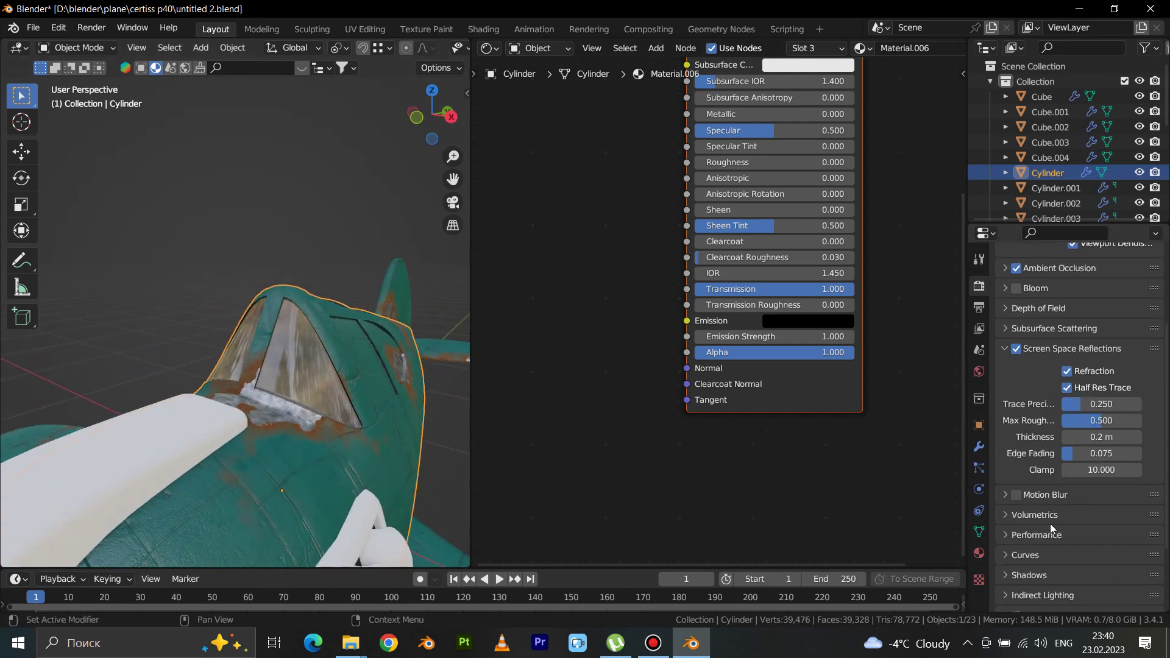
pyautogui.scroll(-6, 1051, 524)
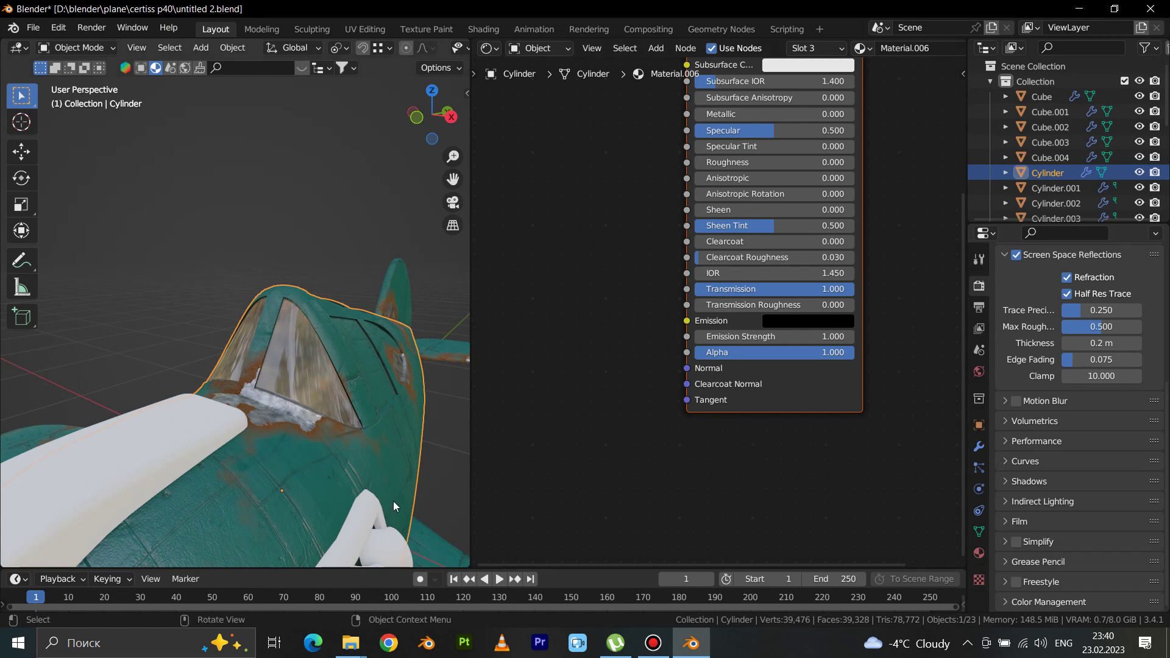
pyautogui.scroll(-3, 393, 501)
pyautogui.moveTo(384, 481)
pyautogui.mouseDown(button='middle')
pyautogui.moveTo(367, 452)
pyautogui.moveTo(378, 432)
pyautogui.moveTo(229, 470)
pyautogui.moveTo(238, 497)
pyautogui.moveTo(220, 490)
pyautogui.moveTo(200, 513)
pyautogui.mouseUp(button='middle')
pyautogui.scroll(3, 271, 460)
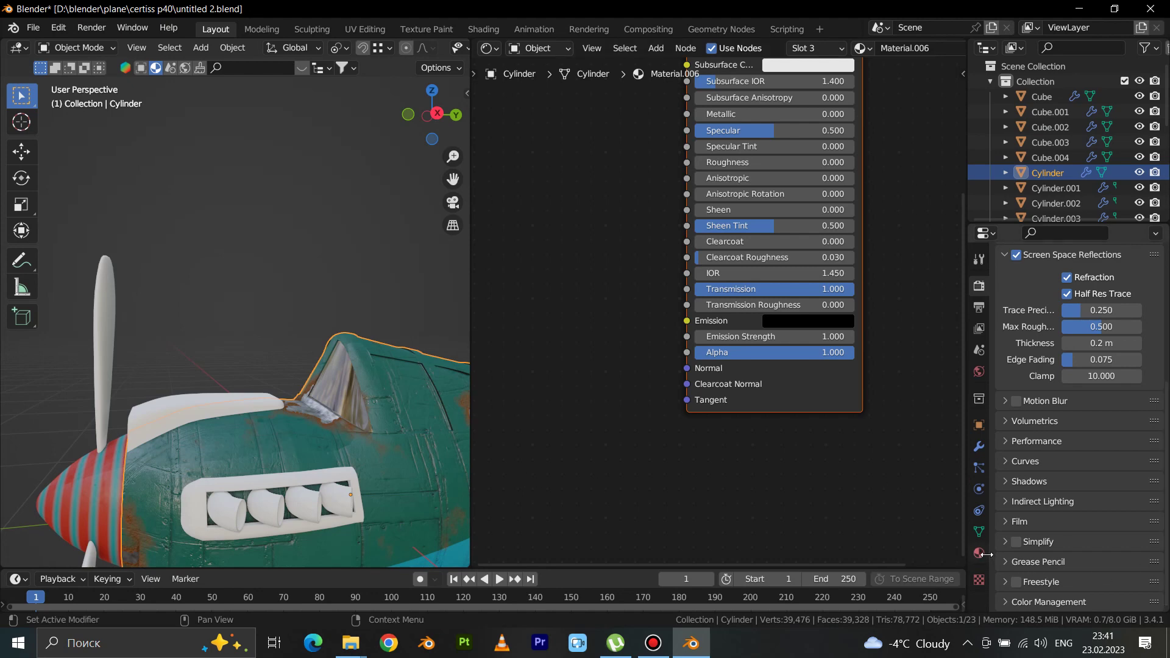
# Step: Set Material.006's Blend Mode to Alpha Blend in the material settings
pyautogui.scroll(5, 1029, 469)
pyautogui.scroll(3, 1043, 450)
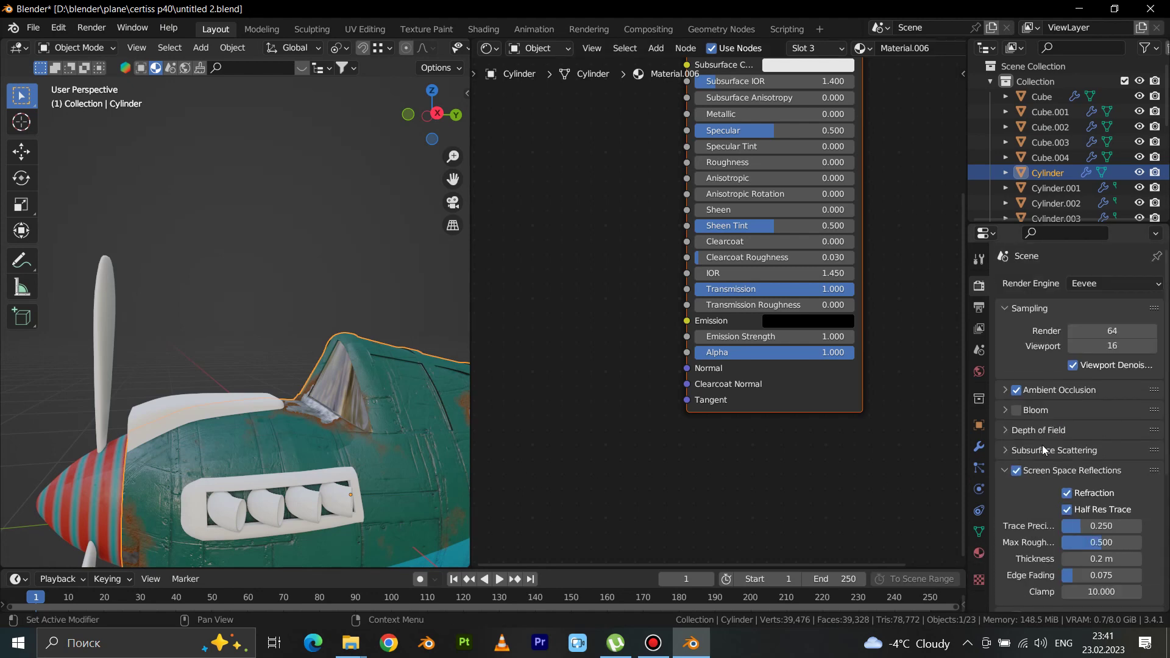
pyautogui.click(980, 553)
pyautogui.scroll(-5, 1084, 489)
pyautogui.scroll(-5, 1084, 489)
pyautogui.scroll(-5, 1084, 488)
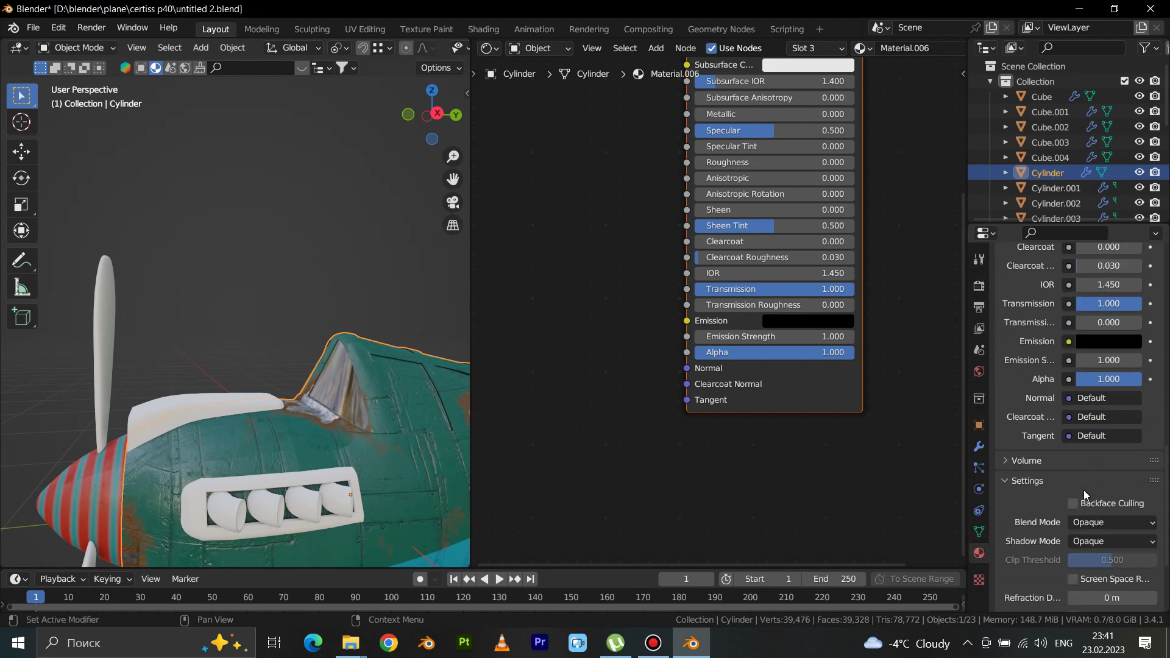
pyautogui.scroll(-5, 1084, 489)
pyautogui.click(1095, 404)
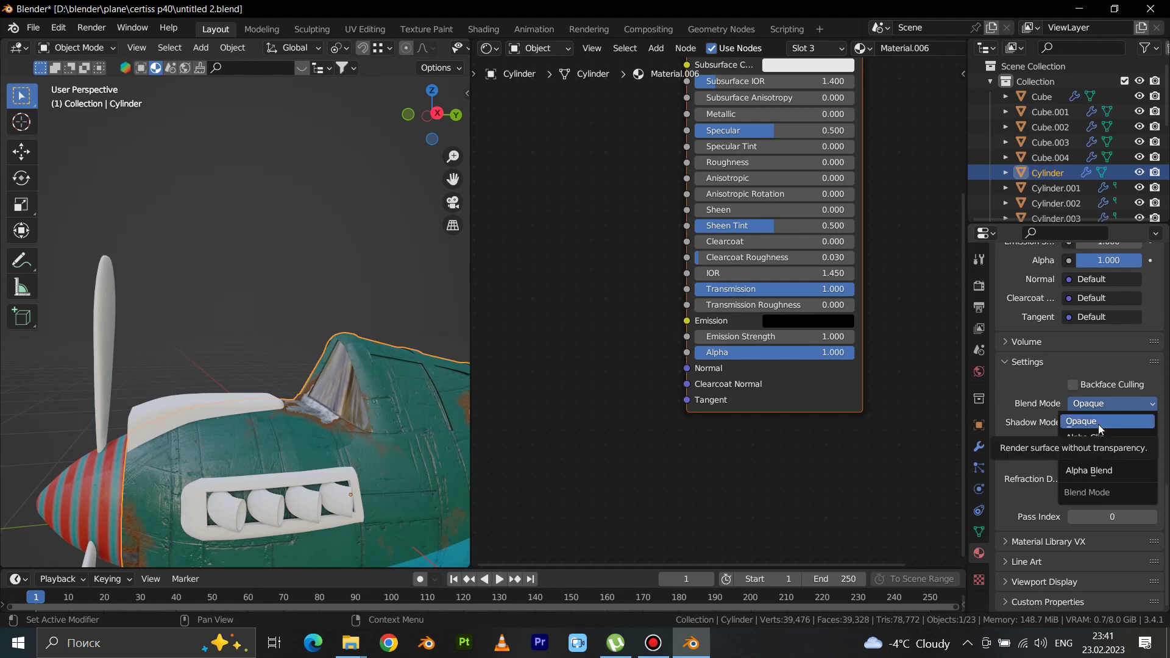
pyautogui.click(1107, 470)
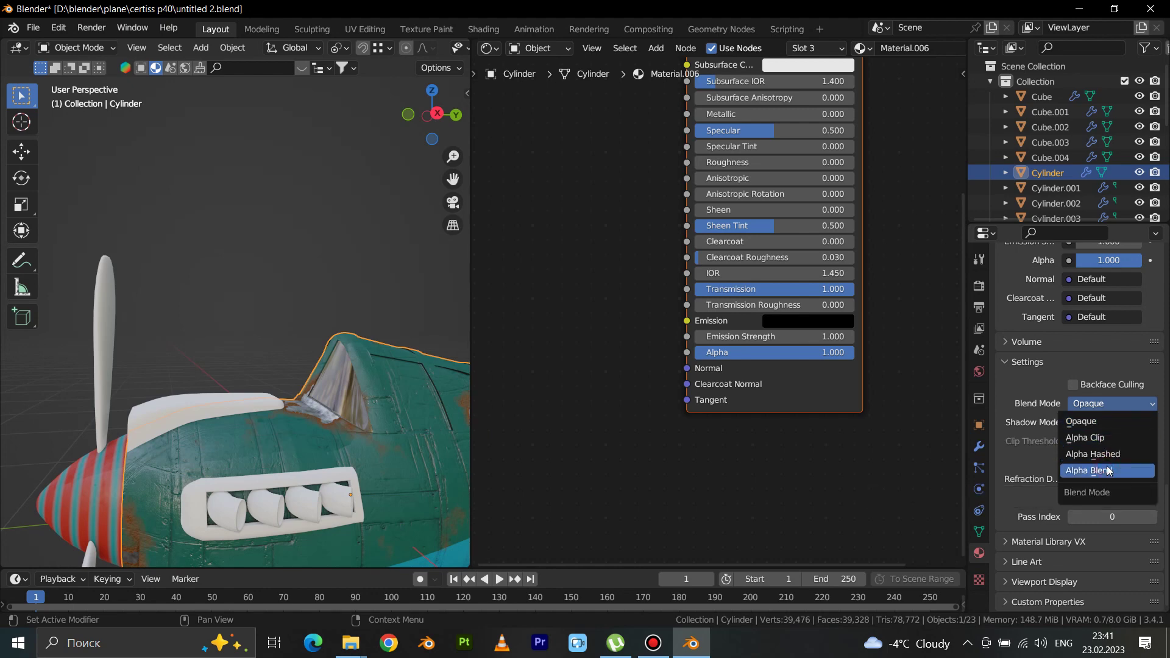
pyautogui.click(1108, 470)
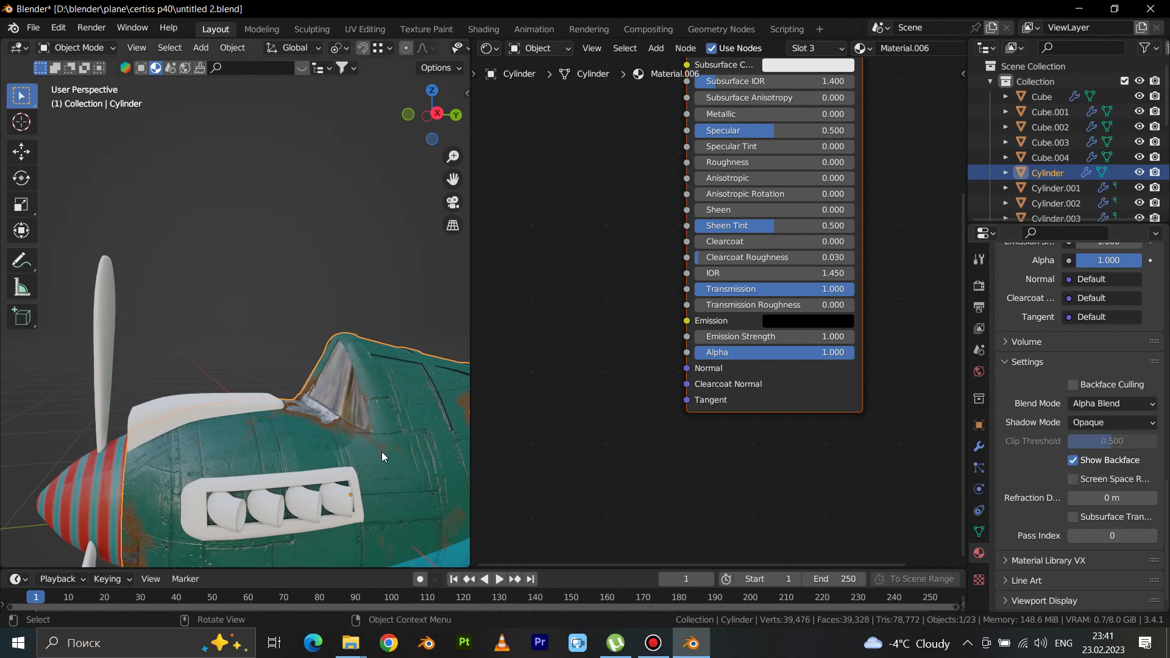
# Step: Enable Screen Space Refraction on the glass and orbit around the plane's nose
pyautogui.moveTo(404, 448)
pyautogui.mouseDown(button='middle')
pyautogui.moveTo(446, 444)
pyautogui.moveTo(433, 403)
pyautogui.moveTo(399, 441)
pyautogui.mouseUp(button='middle')
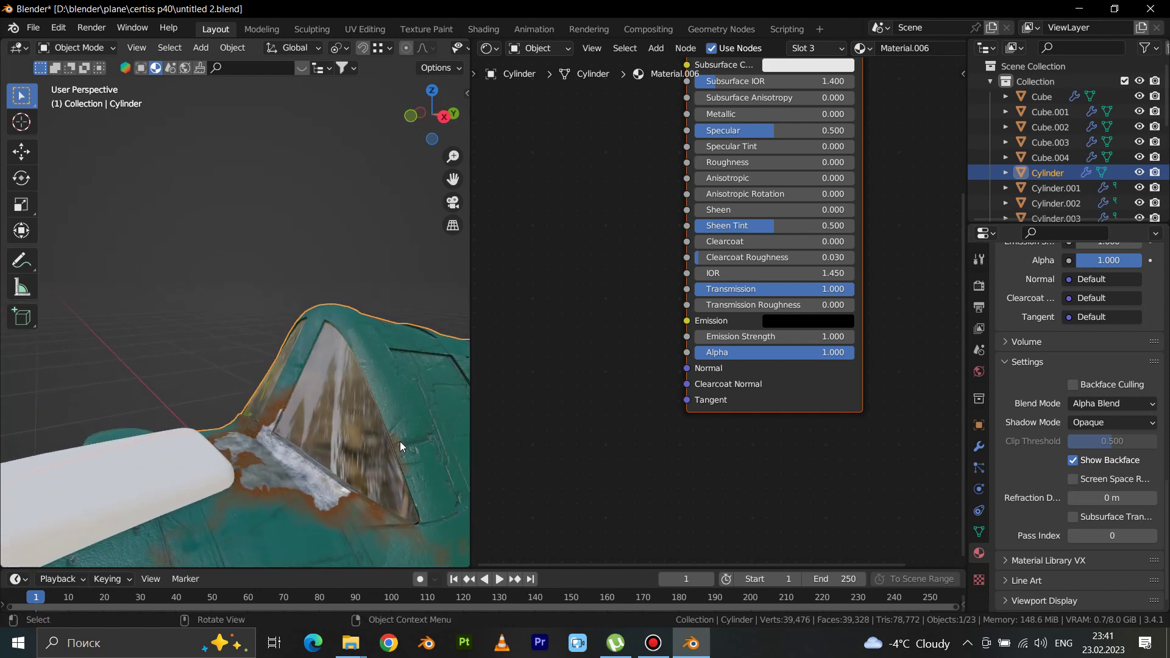
pyautogui.click(1073, 480)
pyautogui.moveTo(567, 467); pyautogui.dragTo(577, 465, button='middle')
pyautogui.moveTo(438, 476)
pyautogui.mouseDown(button='middle')
pyautogui.moveTo(351, 454)
pyautogui.moveTo(325, 468)
pyautogui.moveTo(361, 518)
pyautogui.moveTo(397, 509)
pyautogui.moveTo(426, 460)
pyautogui.moveTo(404, 459)
pyautogui.moveTo(630, 361)
pyautogui.mouseUp(button='middle')
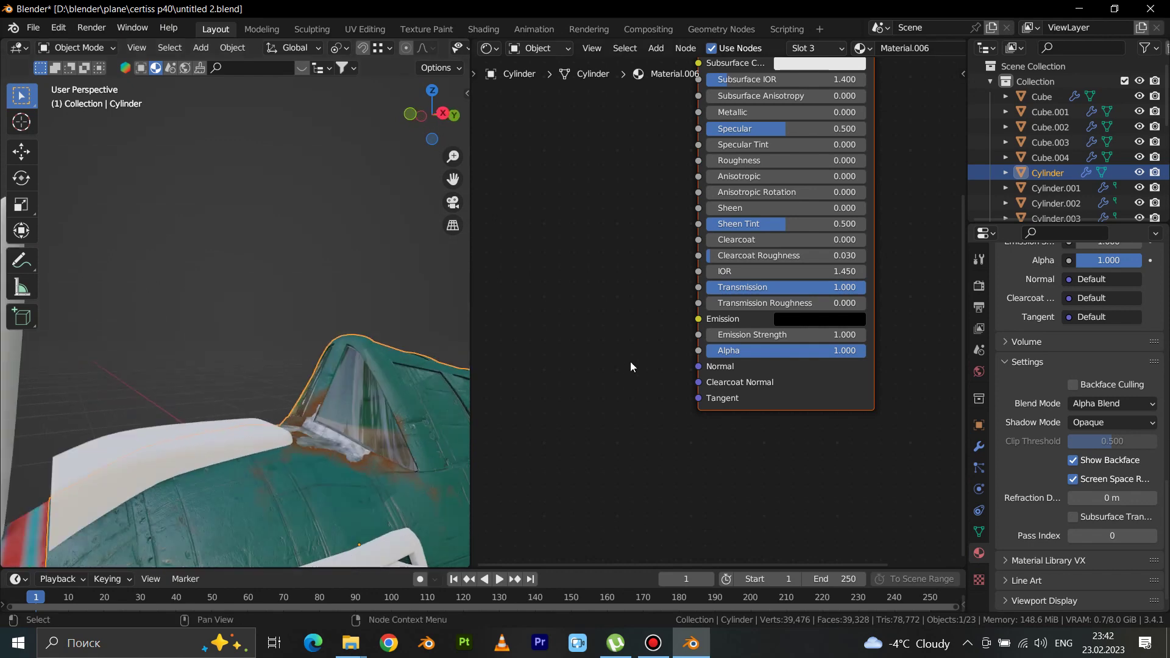
# Step: Lower the glass IOR to 0.95, then settle it at 1.100
pyautogui.moveTo(755, 271); pyautogui.dragTo(725, 272)
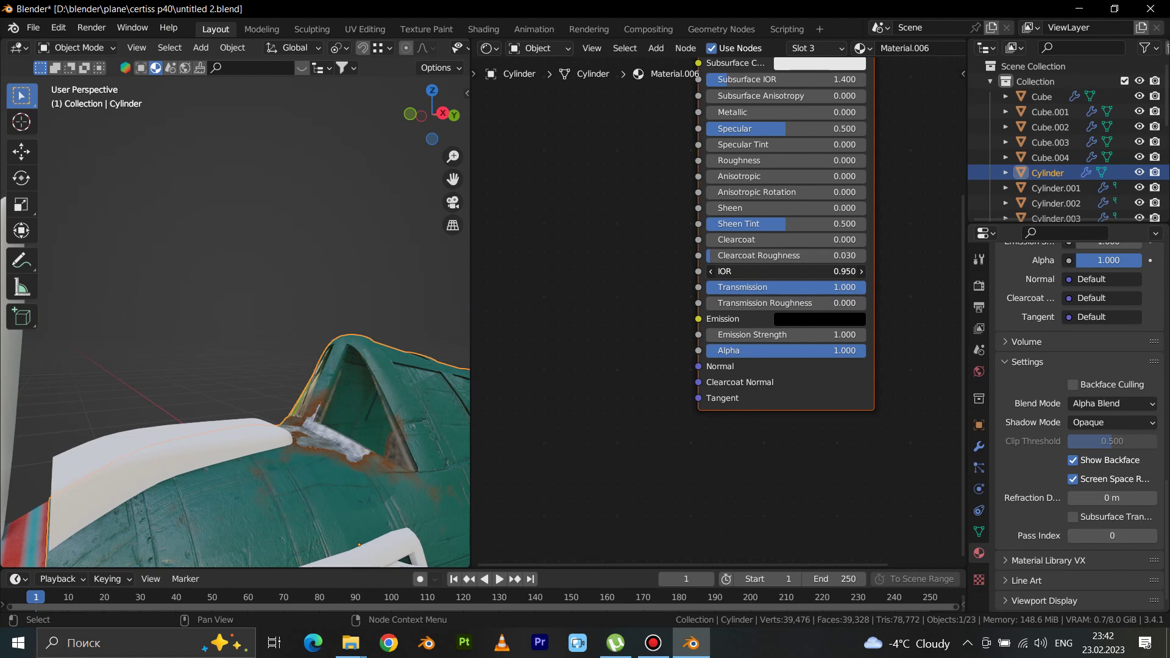
pyautogui.moveTo(403, 371)
pyautogui.mouseDown(button='middle')
pyautogui.moveTo(372, 381)
pyautogui.moveTo(410, 392)
pyautogui.moveTo(404, 404)
pyautogui.moveTo(421, 399)
pyautogui.mouseUp(button='middle')
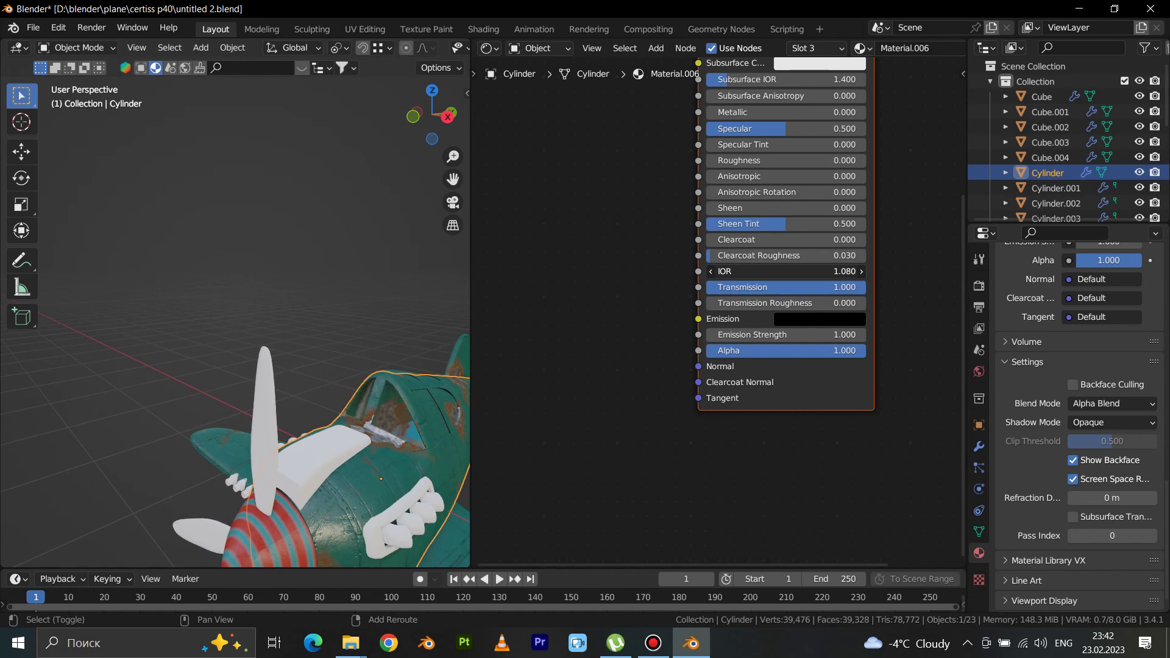
pyautogui.moveTo(725, 271); pyautogui.dragTo(736, 293)
pyautogui.scroll(3, 410, 420)
pyautogui.moveTo(408, 429)
pyautogui.mouseDown(button='middle')
pyautogui.moveTo(357, 413)
pyautogui.moveTo(375, 422)
pyautogui.mouseUp(button='middle')
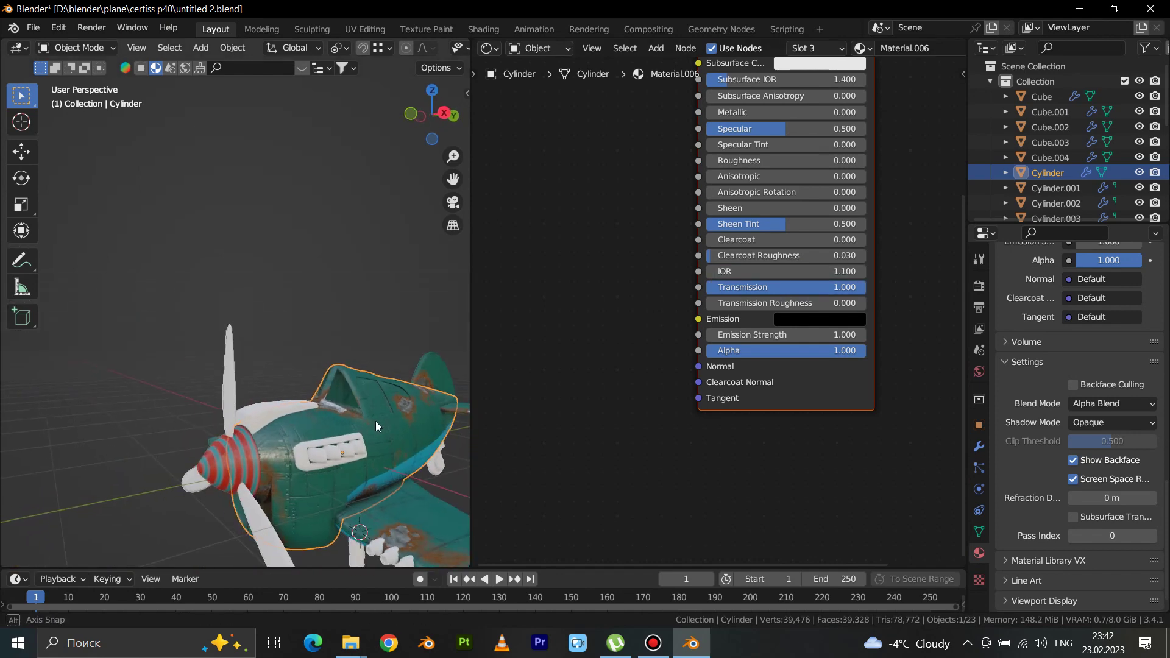
pyautogui.moveTo(471, 368); pyautogui.dragTo(632, 368)
pyautogui.press('Tab')
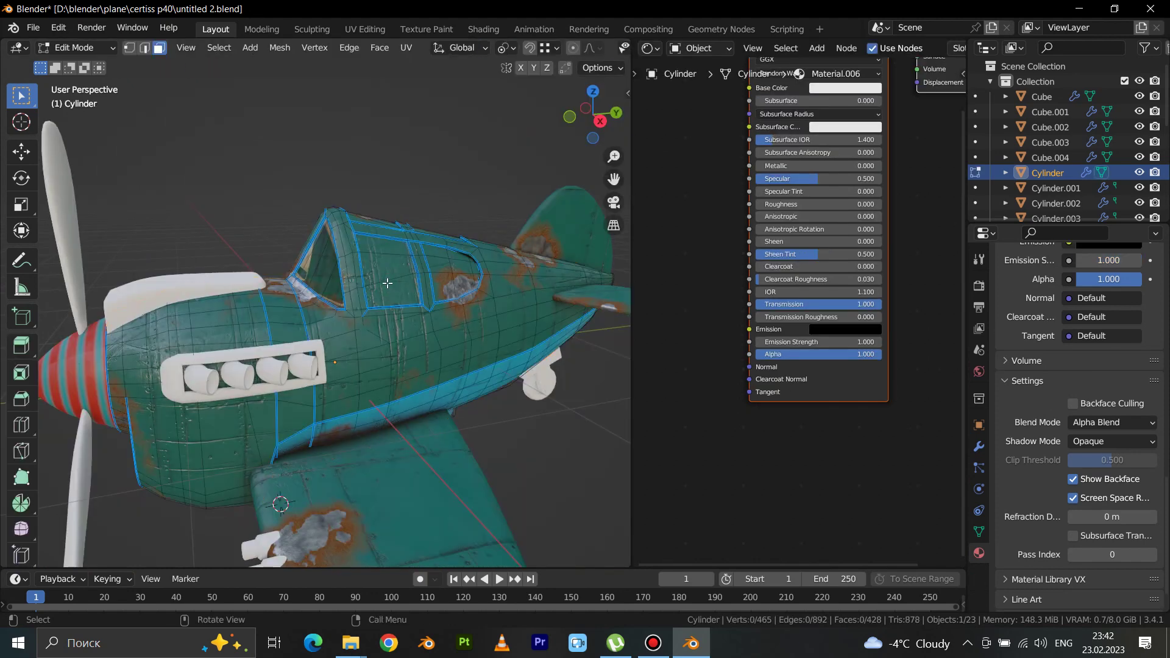
# Step: Select the rear side canopy window faces, including the small rear pane
pyautogui.click(386, 268)
pyautogui.keyDown('shift'); pyautogui.click(386, 252); pyautogui.keyUp('shift')
pyautogui.keyDown('shift'); pyautogui.click(443, 268); pyautogui.keyUp('shift')
pyautogui.scroll(6, 453, 274)
pyautogui.keyDown('shift'); pyautogui.click(494, 255); pyautogui.keyUp('shift')
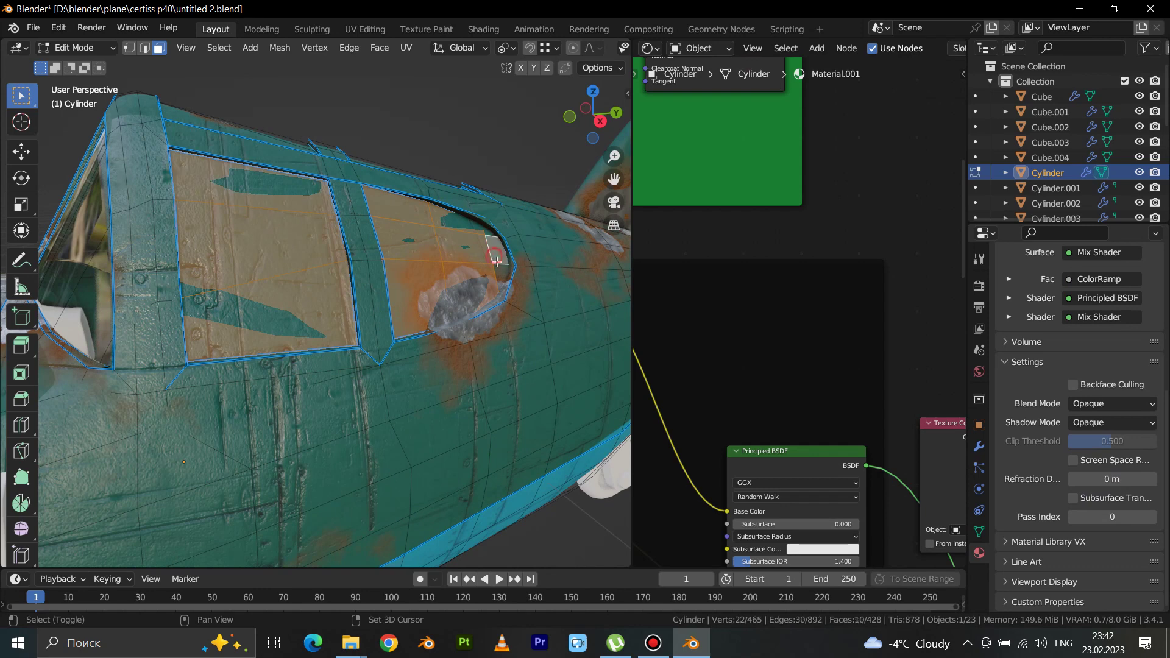
pyautogui.keyDown('shift'); pyautogui.click(490, 234); pyautogui.keyUp('shift')
pyautogui.scroll(5, 1037, 397)
pyautogui.scroll(5, 1037, 397)
# Step: Assign Material.006 to those panes and return to Object Mode
pyautogui.click(1043, 317)
pyautogui.click(1039, 397)
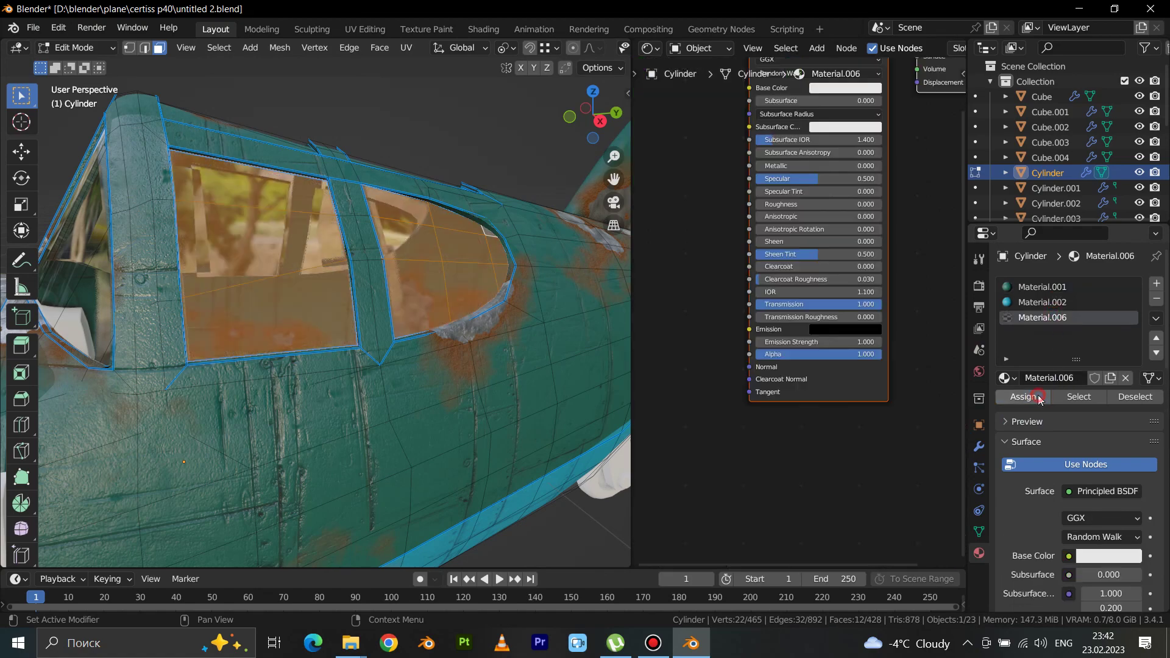
pyautogui.press('Tab')
pyautogui.scroll(-5, 366, 305)
pyautogui.moveTo(427, 305); pyautogui.dragTo(621, 383, button='middle')
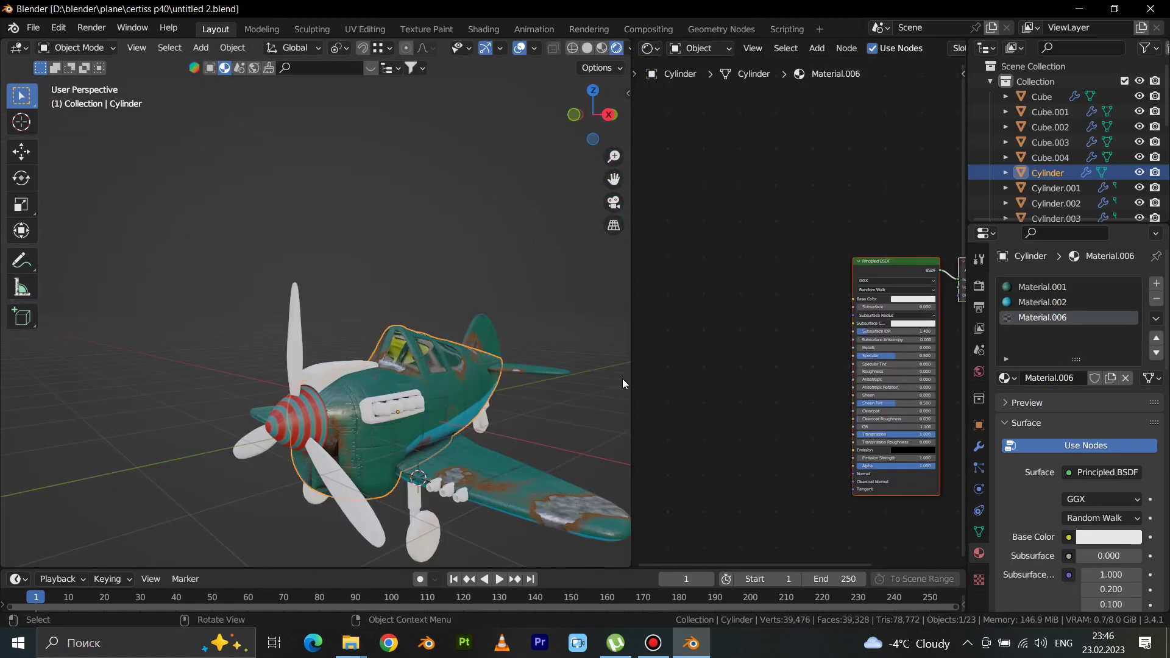
pyautogui.moveTo(629, 378); pyautogui.dragTo(536, 375)
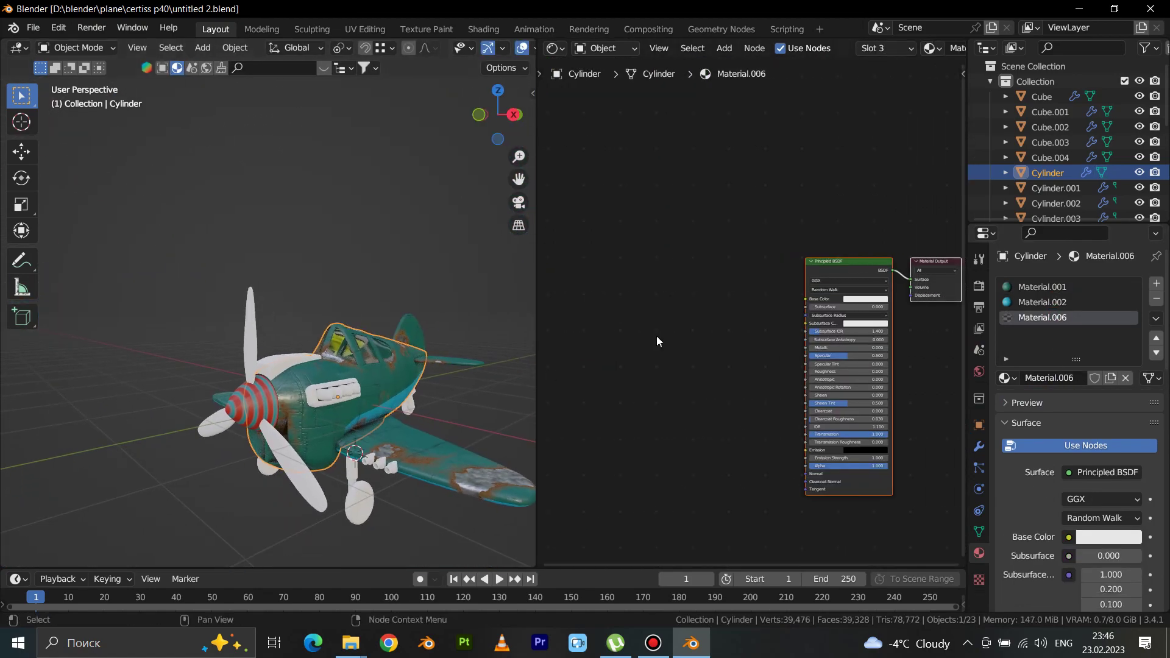
# Step: Add a Noise Texture node with a Mapping node wired into it
pyautogui.hotkey('shift', 'a')
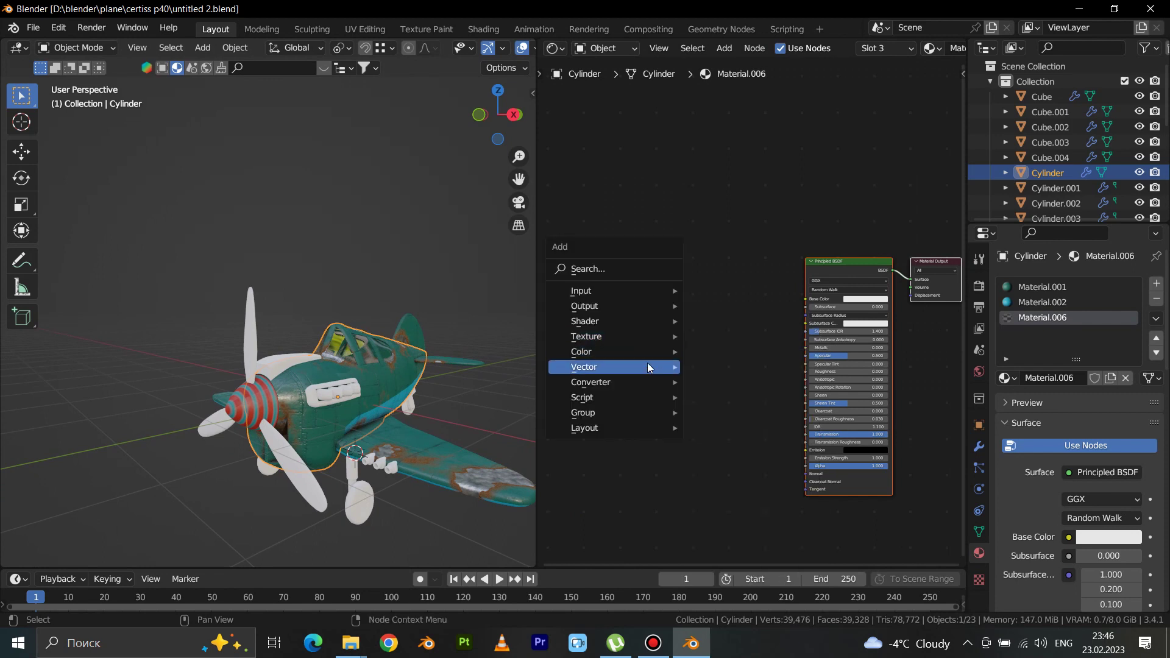
pyautogui.click(755, 504)
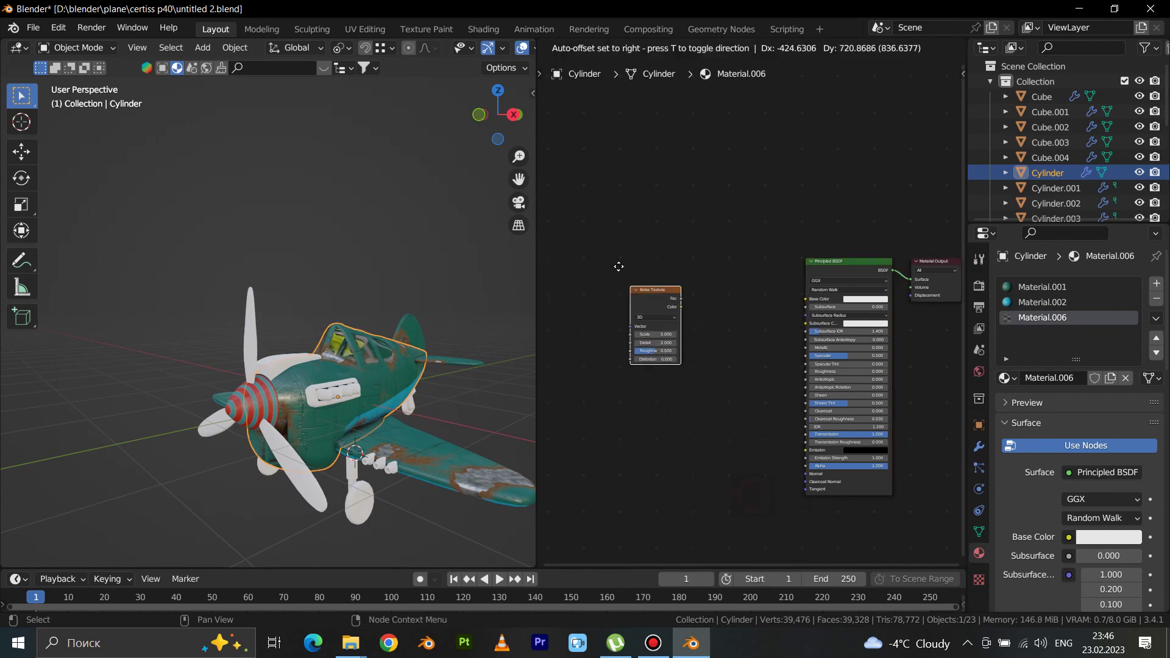
pyautogui.click(613, 238)
pyautogui.press('h')
pyautogui.hotkey('ctrl', 't')
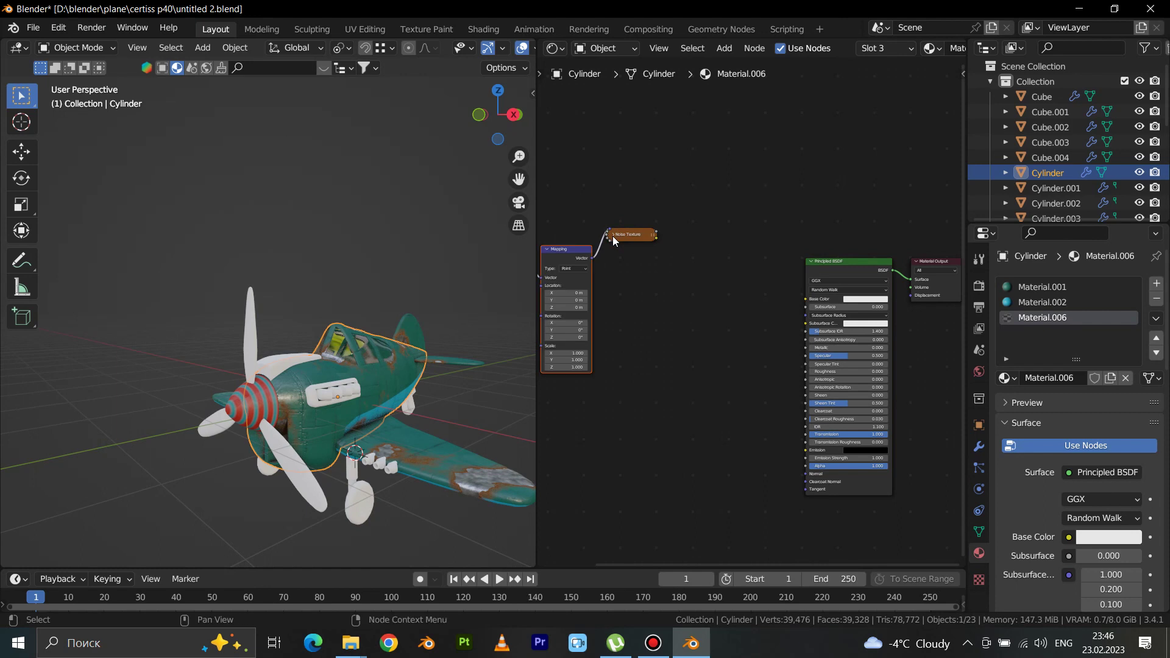
pyautogui.hotkey('ctrl', 'z')
pyautogui.press('h')
pyautogui.press('h')
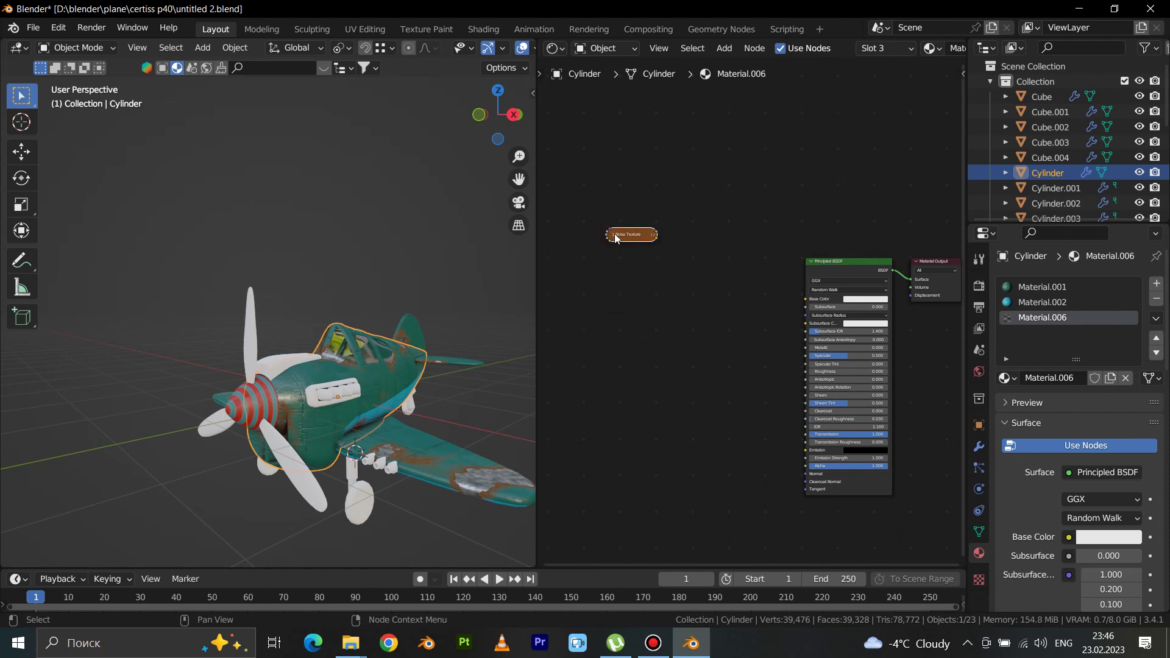
pyautogui.press('h')
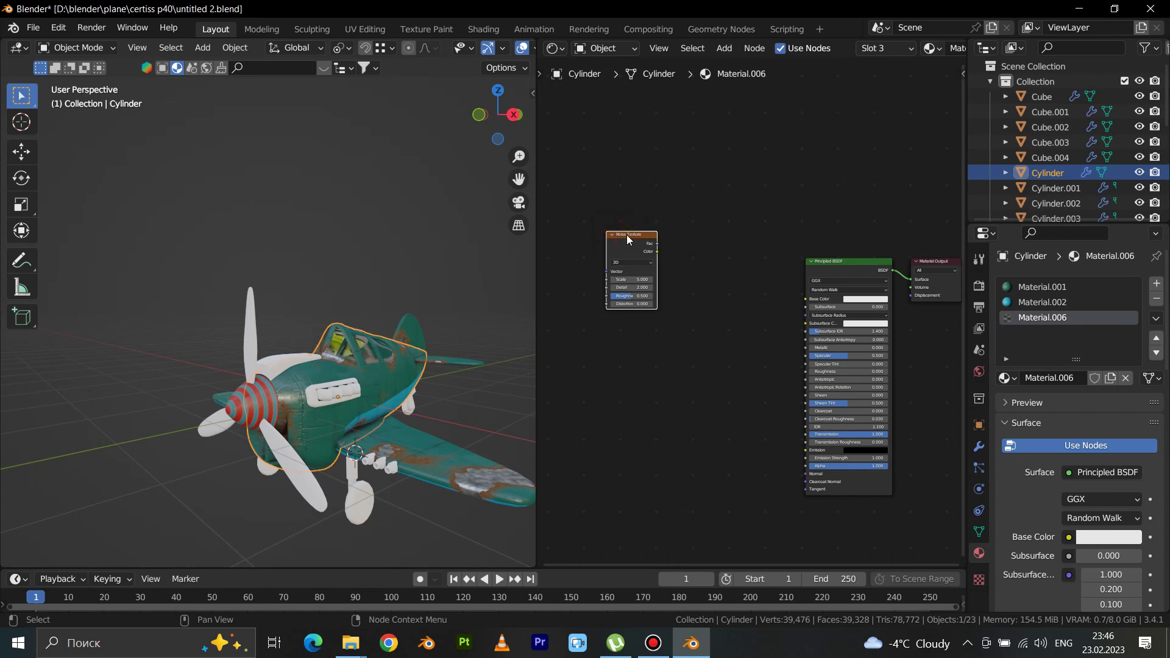
pyautogui.hotkey('ctrl', 't')
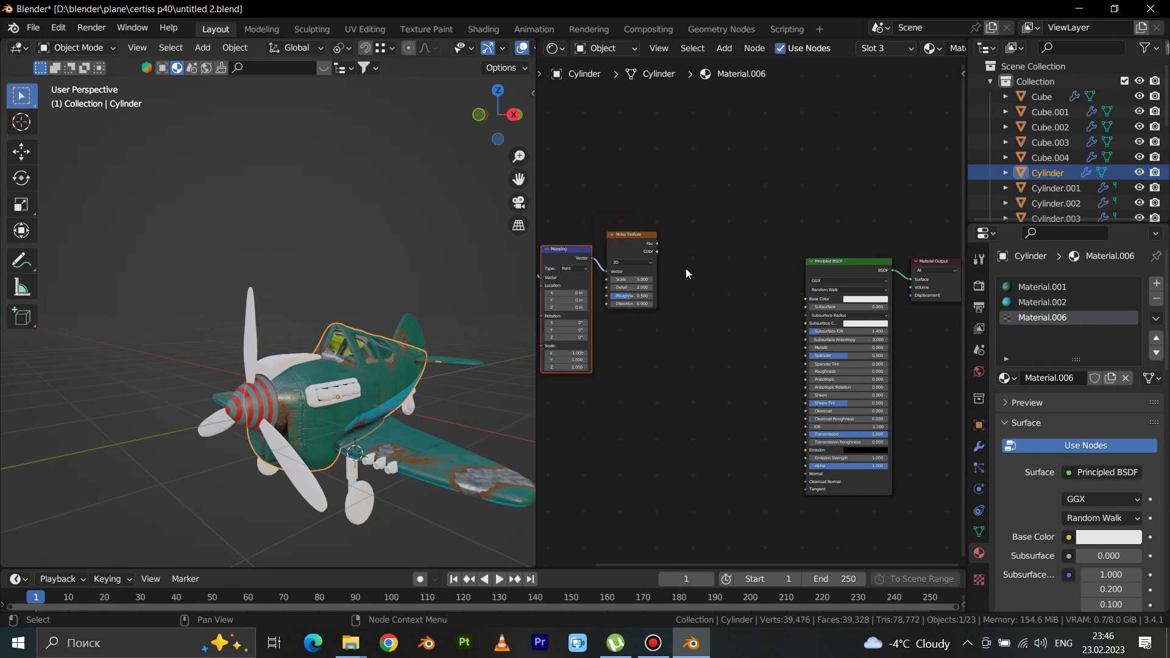
# Step: Add a ColorRamp node between the noise and the shader
pyautogui.hotkey('shift', 'a')
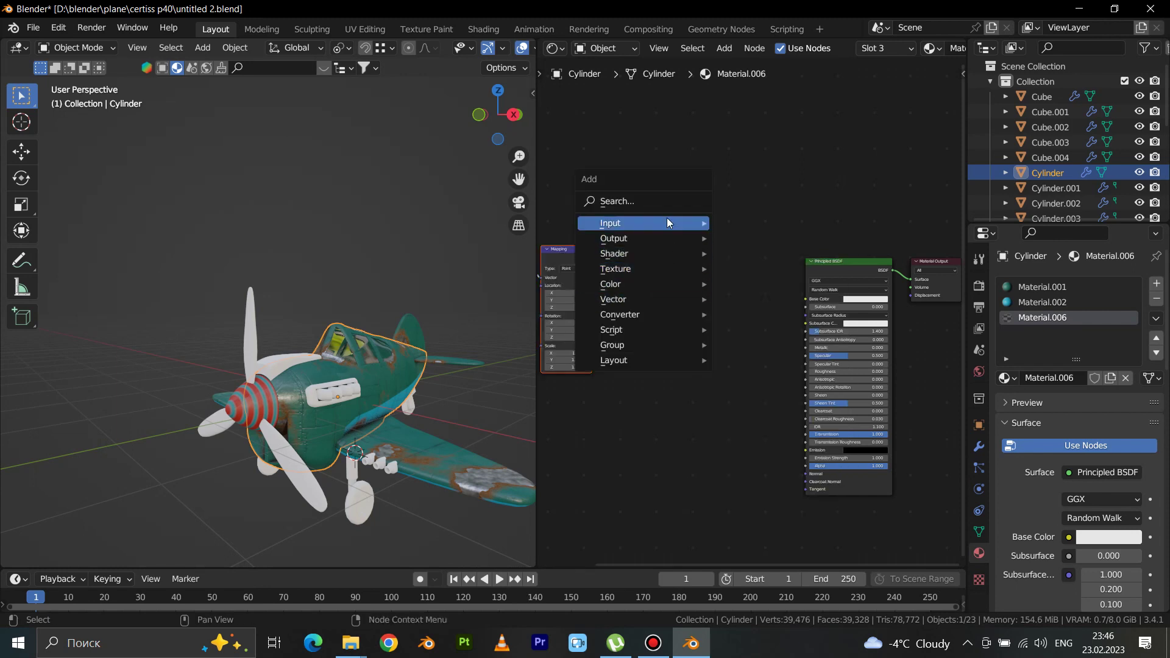
pyautogui.click(662, 199)
pyautogui.write('colo')
pyautogui.click(704, 223)
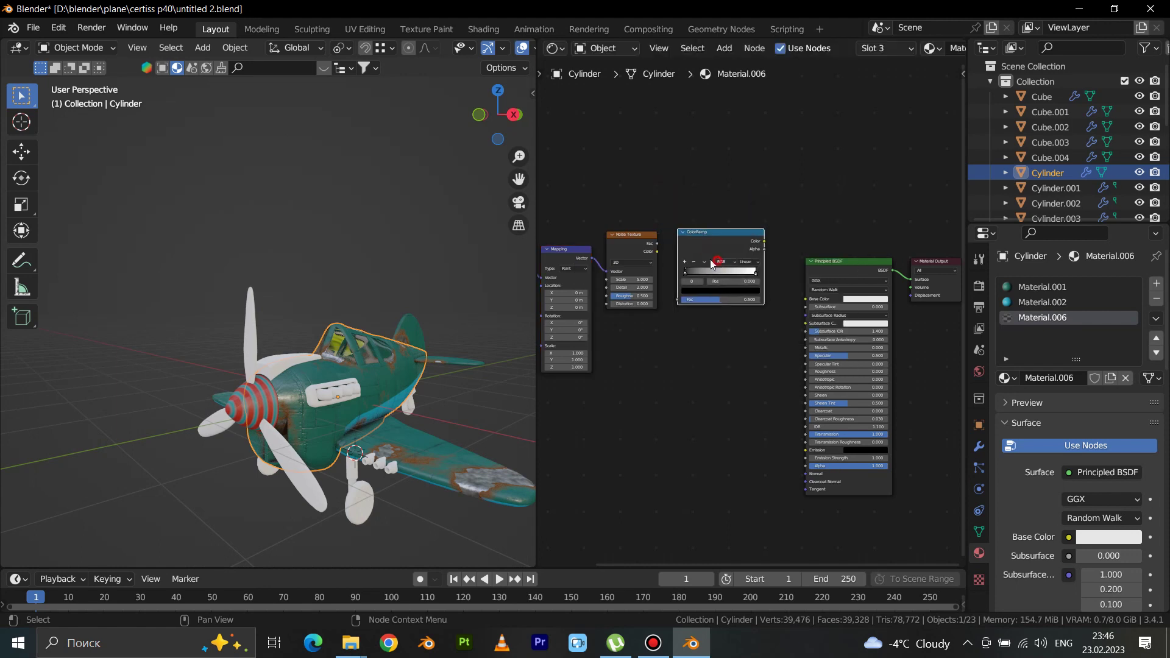
pyautogui.click(719, 234)
pyautogui.scroll(2, 657, 246)
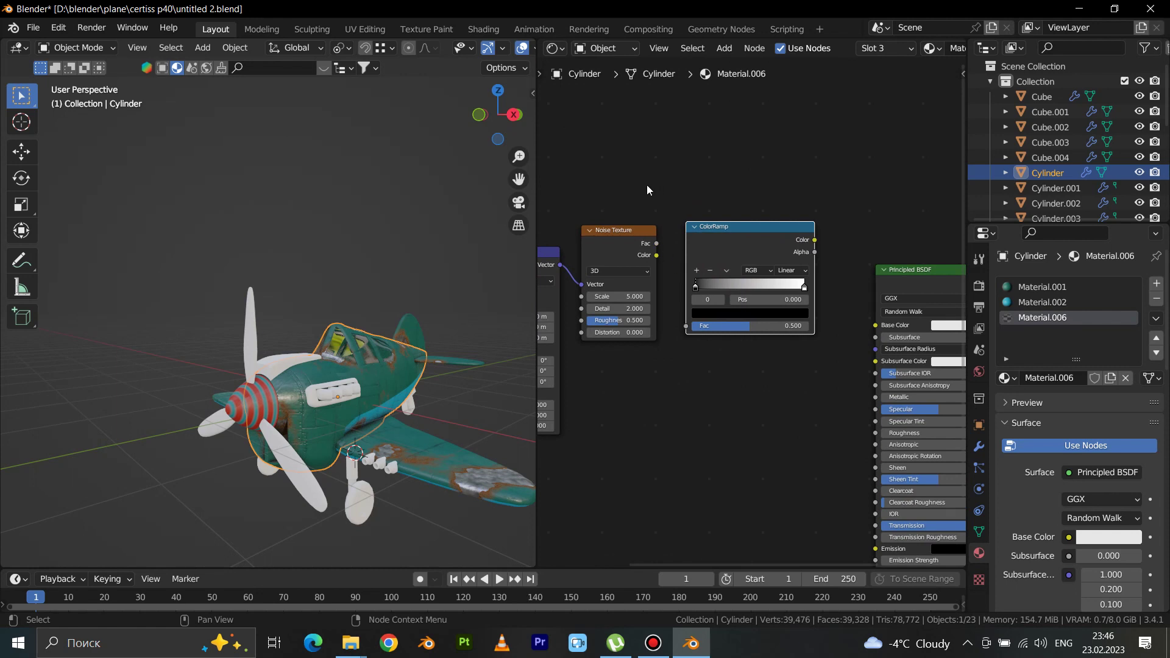
# Step: Link Noise Fac to ColorRamp Fac, and ColorRamp Color to Base Color and Roughness
pyautogui.moveTo(657, 243); pyautogui.dragTo(670, 260)
pyautogui.moveTo(683, 329); pyautogui.dragTo(686, 326)
pyautogui.moveTo(815, 244); pyautogui.dragTo(875, 325)
pyautogui.moveTo(817, 314); pyautogui.dragTo(772, 233, button='middle')
pyautogui.moveTo(772, 161); pyautogui.dragTo(834, 354)
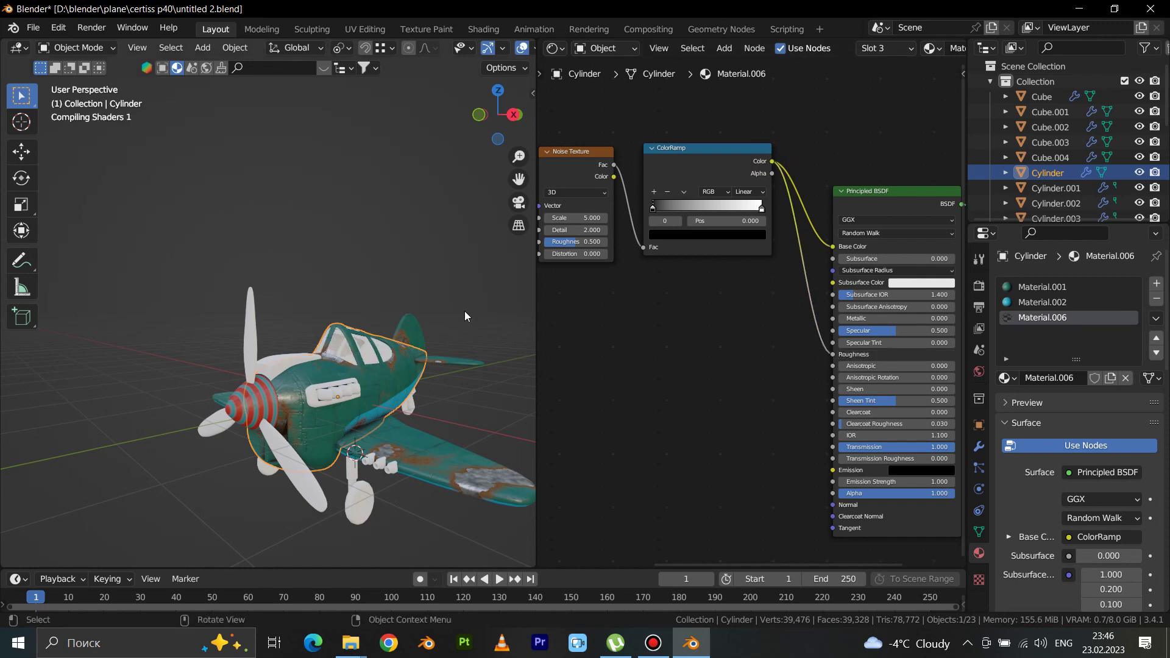
# Step: Raise noise Detail to 14.9 and move the ColorRamp stops to 0.316 and 0.789
pyautogui.scroll(1, 599, 304)
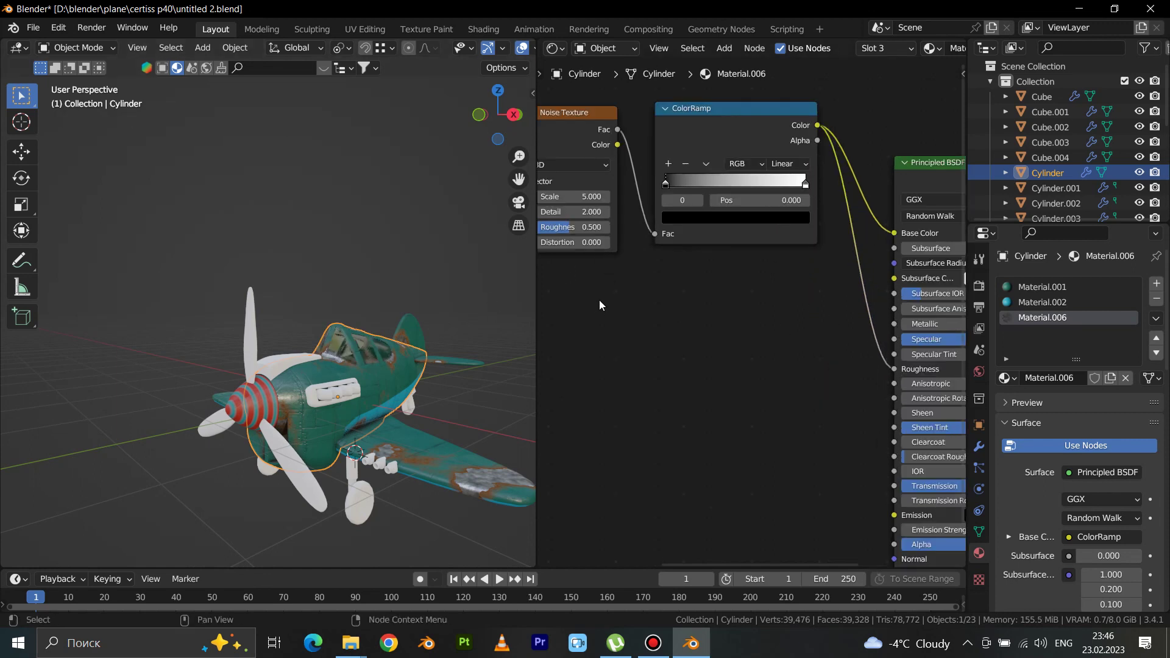
pyautogui.moveTo(576, 212); pyautogui.dragTo(659, 212)
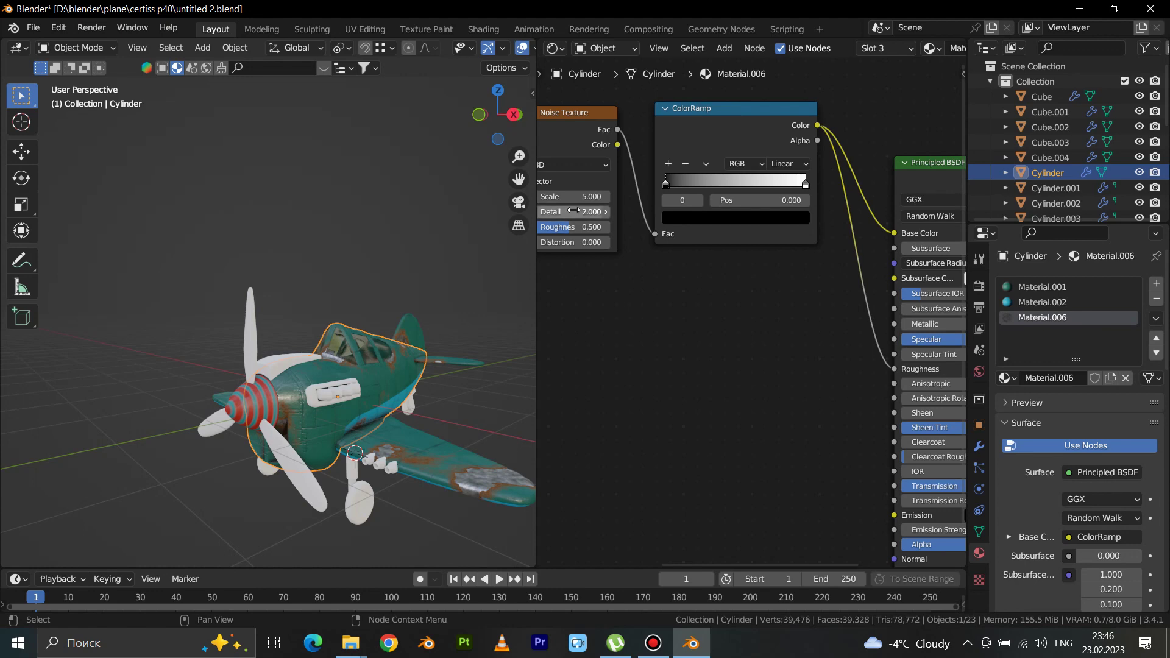
pyautogui.scroll(5, 427, 348)
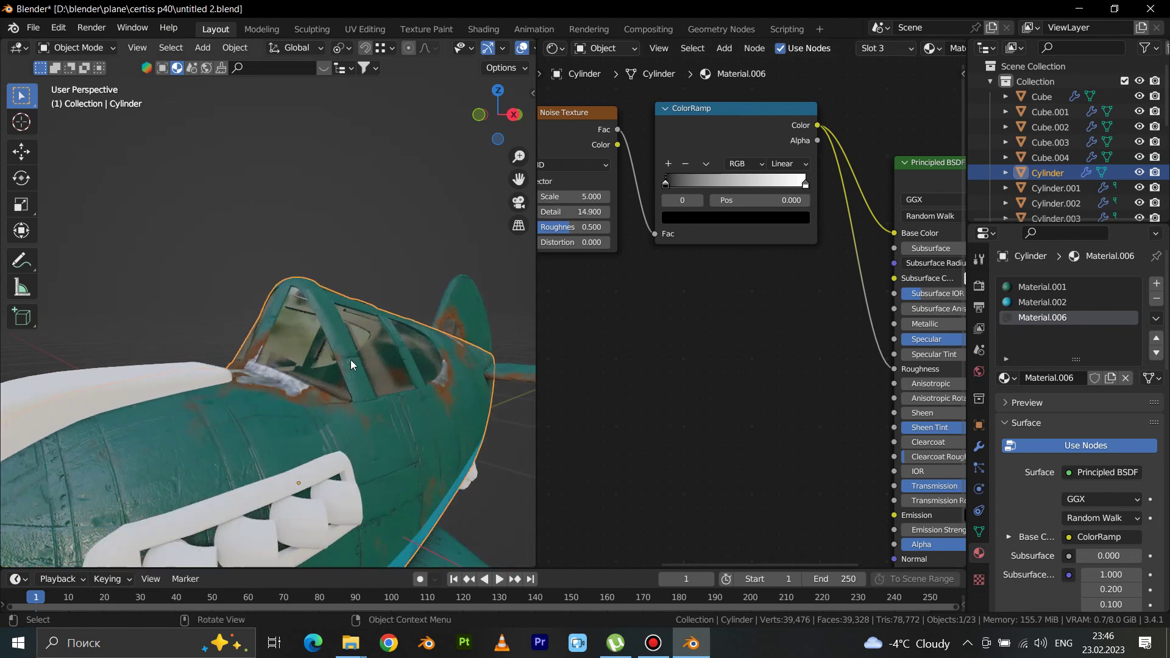
pyautogui.scroll(2, 350, 359)
pyautogui.moveTo(370, 381); pyautogui.dragTo(402, 366, button='middle')
pyautogui.moveTo(667, 186); pyautogui.dragTo(683, 189)
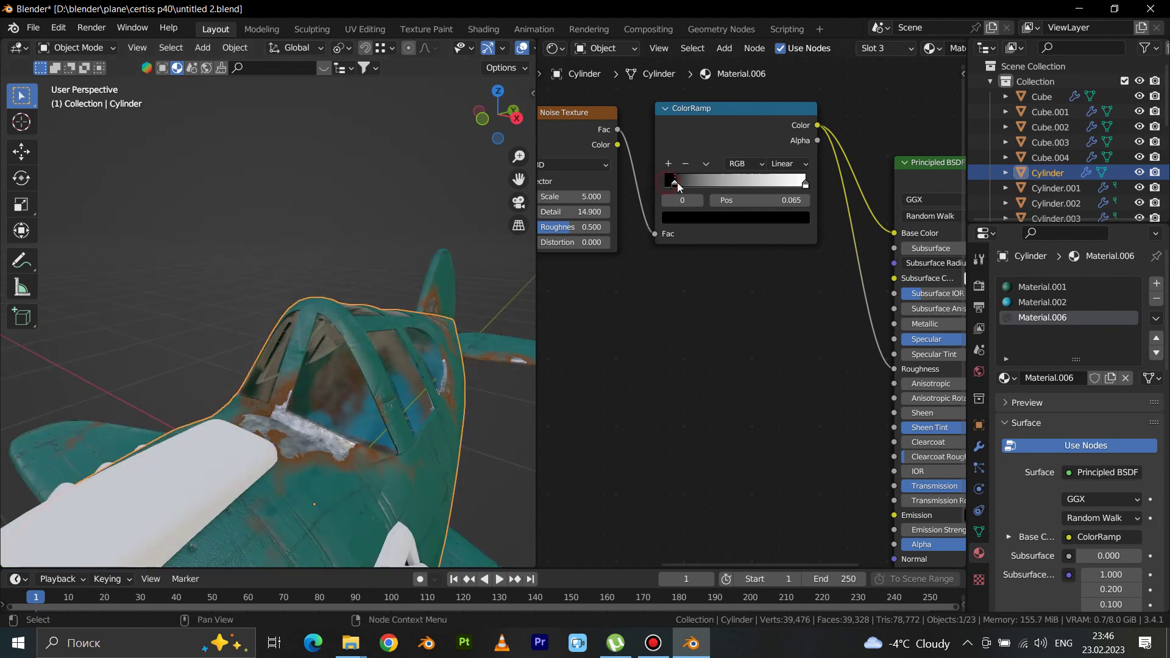
pyautogui.moveTo(674, 185)
pyautogui.mouseDown()
pyautogui.moveTo(710, 184)
pyautogui.moveTo(668, 186)
pyautogui.mouseUp()
pyautogui.moveTo(801, 186); pyautogui.dragTo(775, 181)
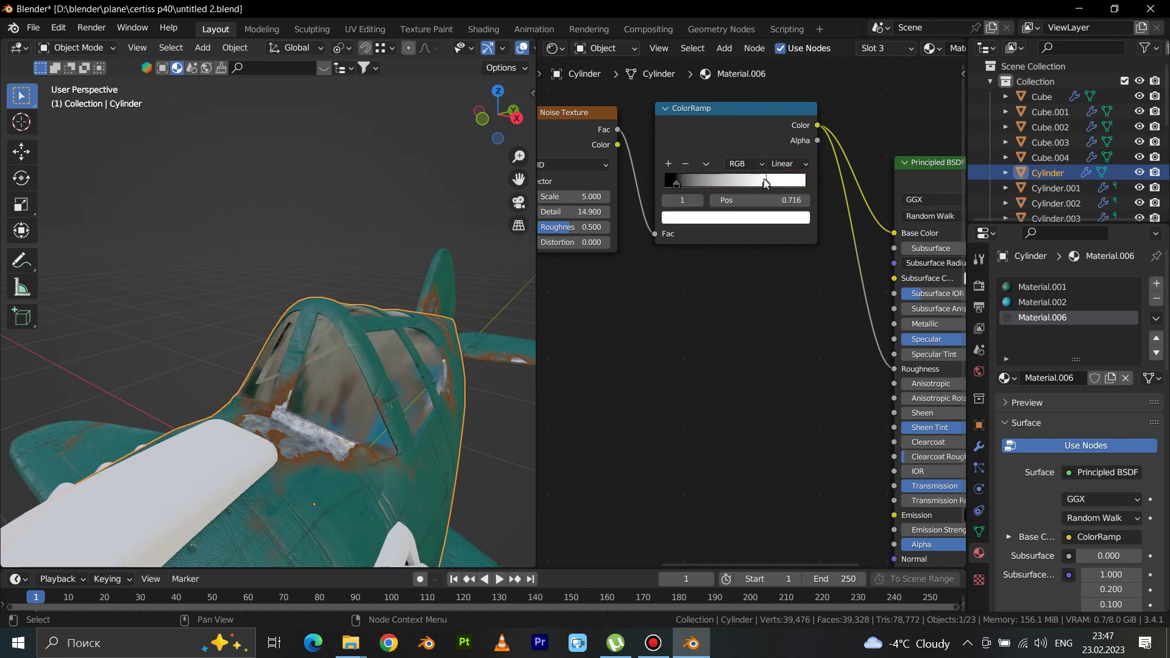
# Step: Link the Texture Coordinate Object output into the Mapping node's Vector input
pyautogui.scroll(-1, 708, 319)
pyautogui.scroll(-2, 708, 319)
pyautogui.scroll(-1, 598, 332)
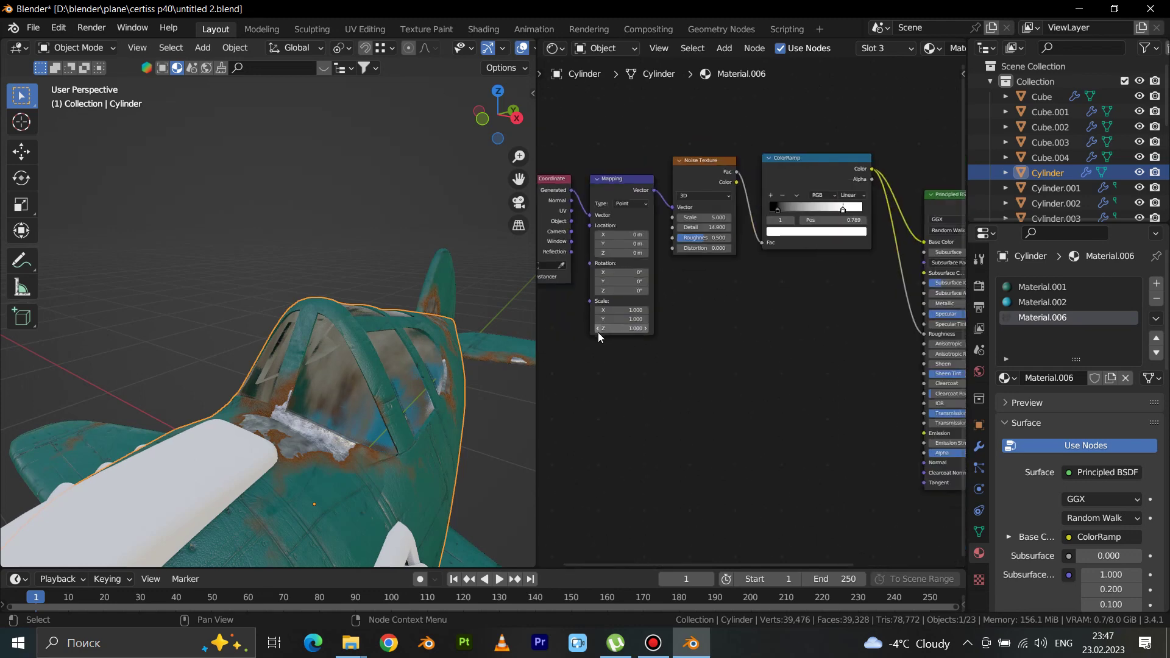
pyautogui.scroll(2, 576, 251)
pyautogui.moveTo(576, 240); pyautogui.dragTo(596, 234)
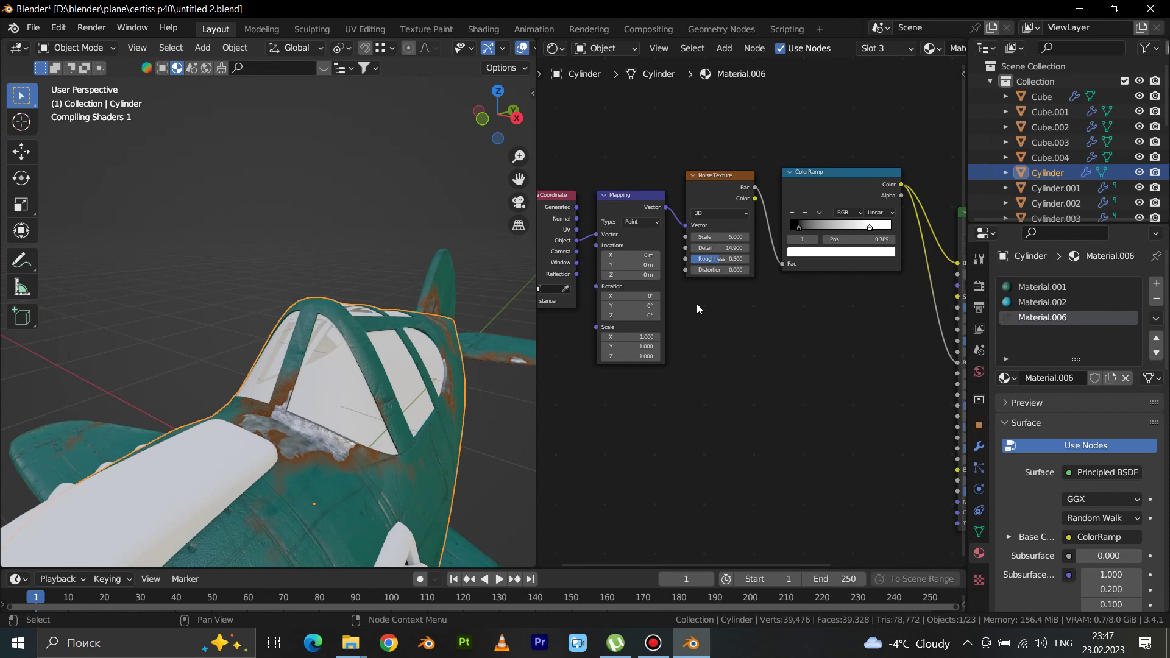
pyautogui.moveTo(423, 354)
pyautogui.mouseDown(button='middle')
pyautogui.moveTo(300, 343)
pyautogui.moveTo(356, 338)
pyautogui.mouseUp(button='middle')
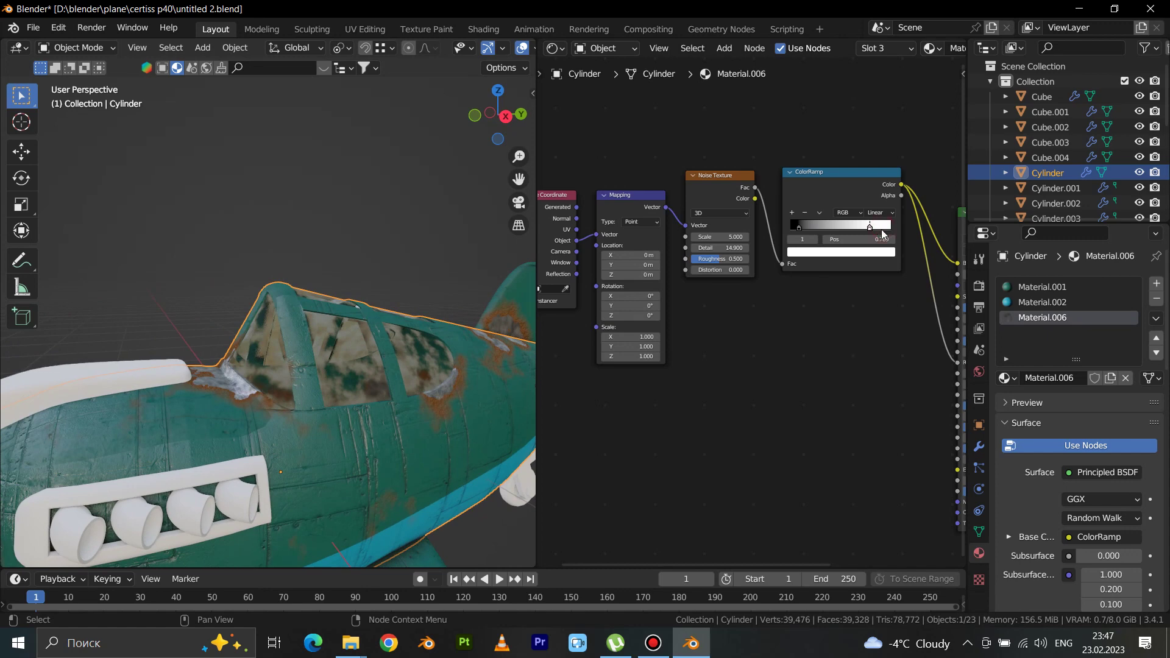
pyautogui.click(871, 257)
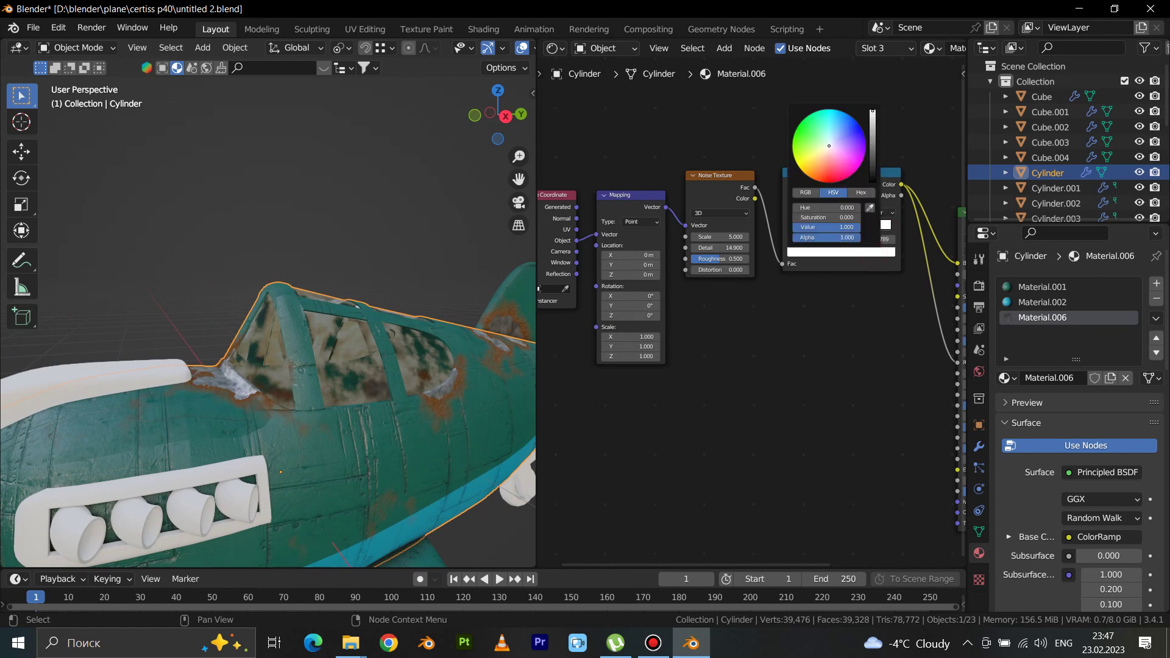
# Step: Darken the glass ColorRamp stop colour, raise the noise Scale and shift the black stop
pyautogui.moveTo(873, 113)
pyautogui.mouseDown()
pyautogui.moveTo(880, 131)
pyautogui.moveTo(872, 115)
pyautogui.mouseUp()
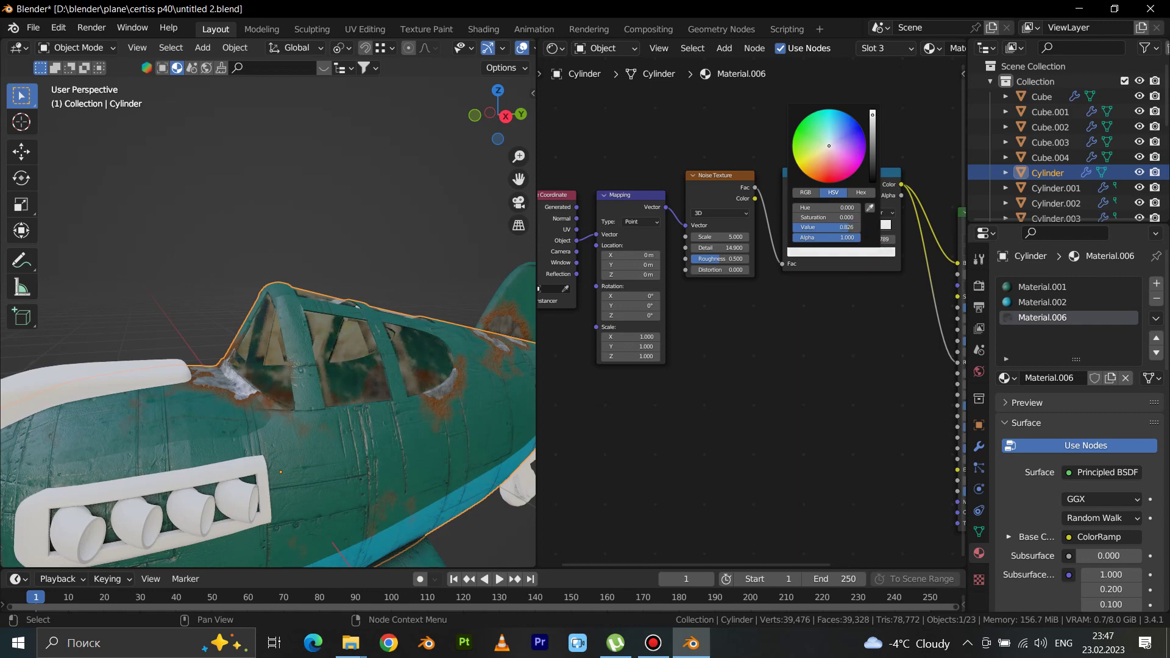
pyautogui.moveTo(532, 275); pyautogui.dragTo(451, 334, button='middle')
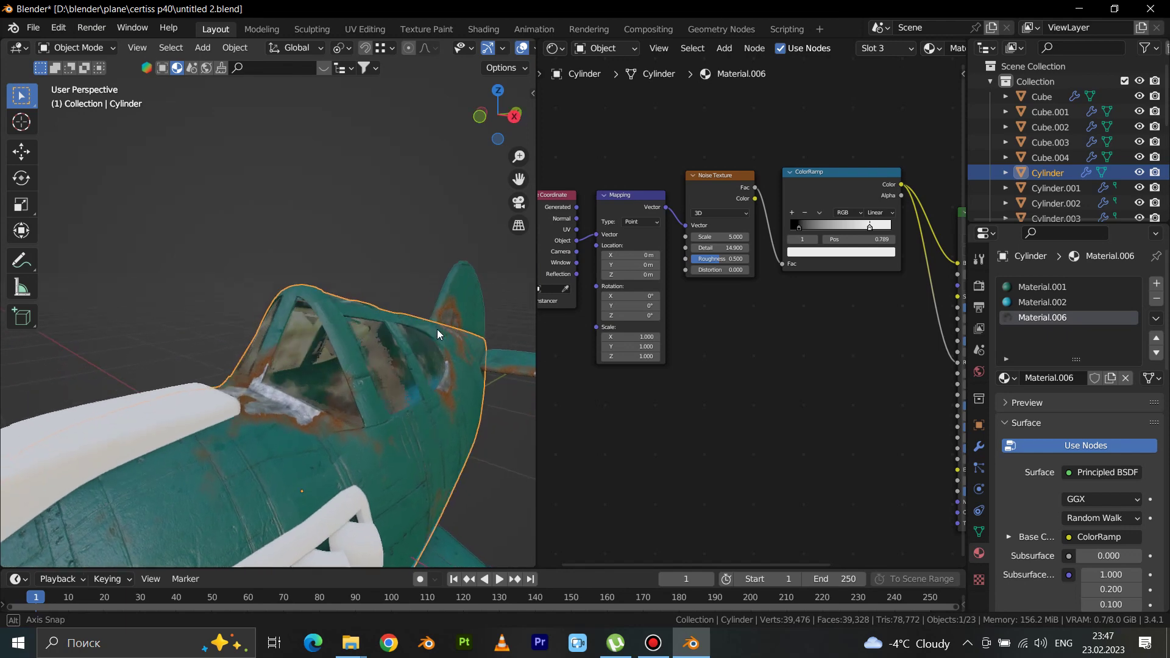
pyautogui.click(746, 236)
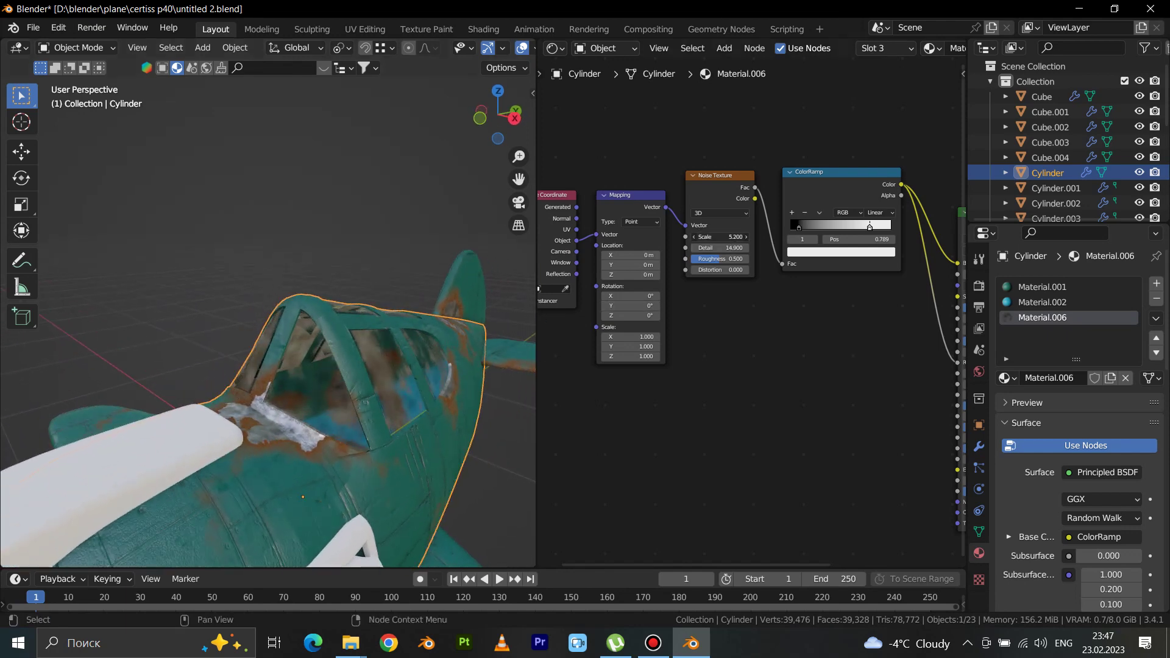
pyautogui.moveTo(725, 237); pyautogui.dragTo(737, 237)
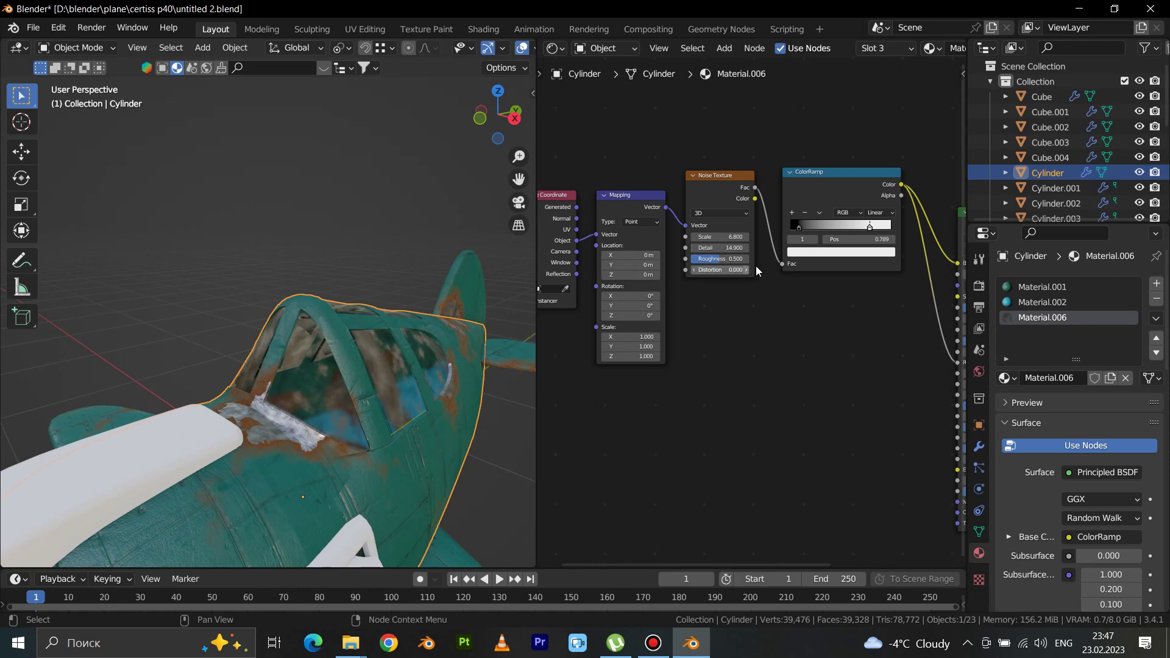
pyautogui.moveTo(807, 226)
pyautogui.mouseDown()
pyautogui.moveTo(865, 225)
pyautogui.moveTo(796, 223)
pyautogui.moveTo(858, 226)
pyautogui.mouseUp()
pyautogui.moveTo(518, 414)
pyautogui.mouseDown(button='middle')
pyautogui.moveTo(423, 426)
pyautogui.moveTo(393, 365)
pyautogui.moveTo(390, 383)
pyautogui.moveTo(531, 415)
pyautogui.moveTo(62, 440)
pyautogui.moveTo(392, 386)
pyautogui.moveTo(390, 365)
pyautogui.mouseUp(button='middle')
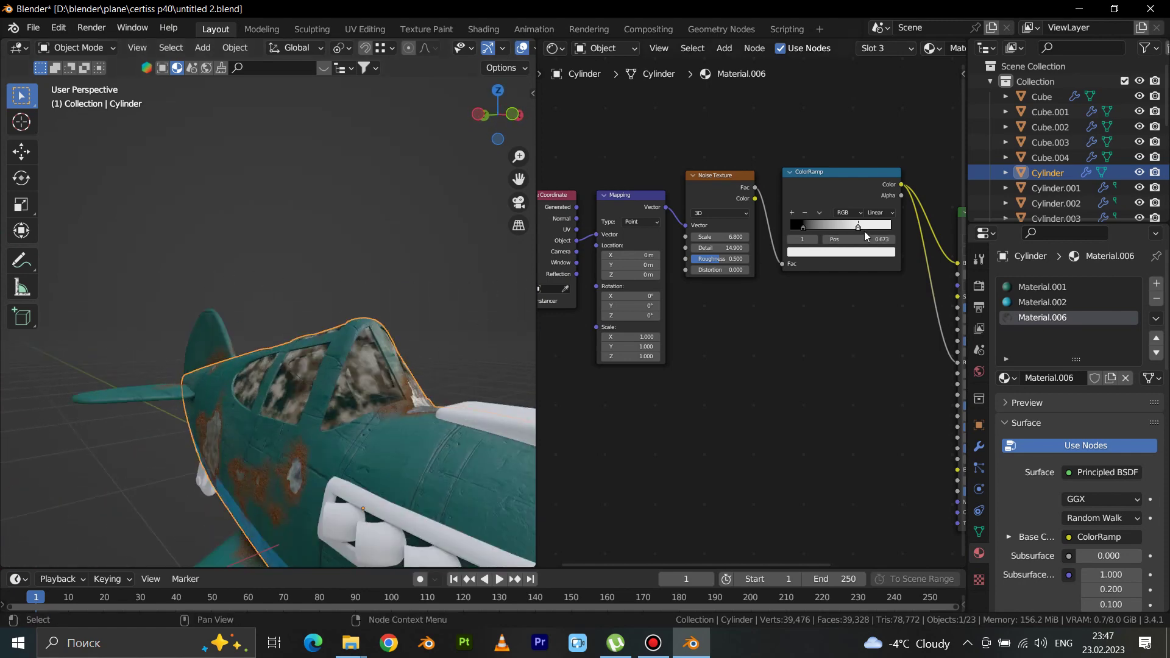
# Step: Slide the ramp stop to 0.818, set noise Detail to 15.000, and add an empty material slot
pyautogui.moveTo(861, 227); pyautogui.dragTo(870, 228)
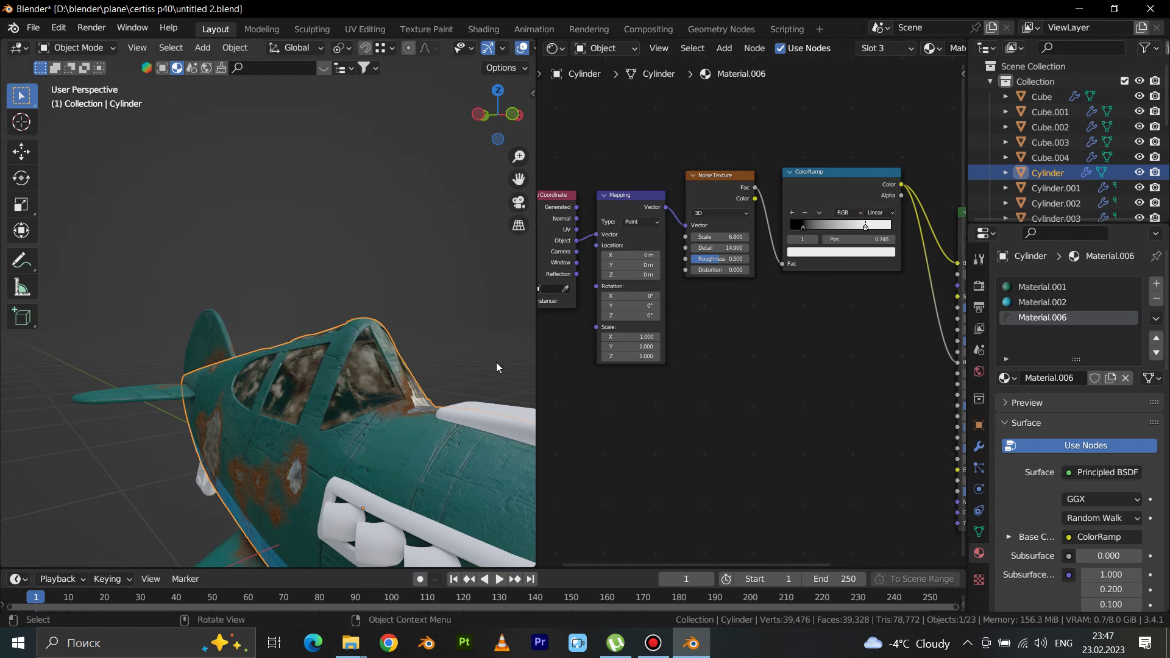
pyautogui.scroll(-2, 454, 386)
pyautogui.moveTo(441, 389); pyautogui.dragTo(487, 382, button='middle')
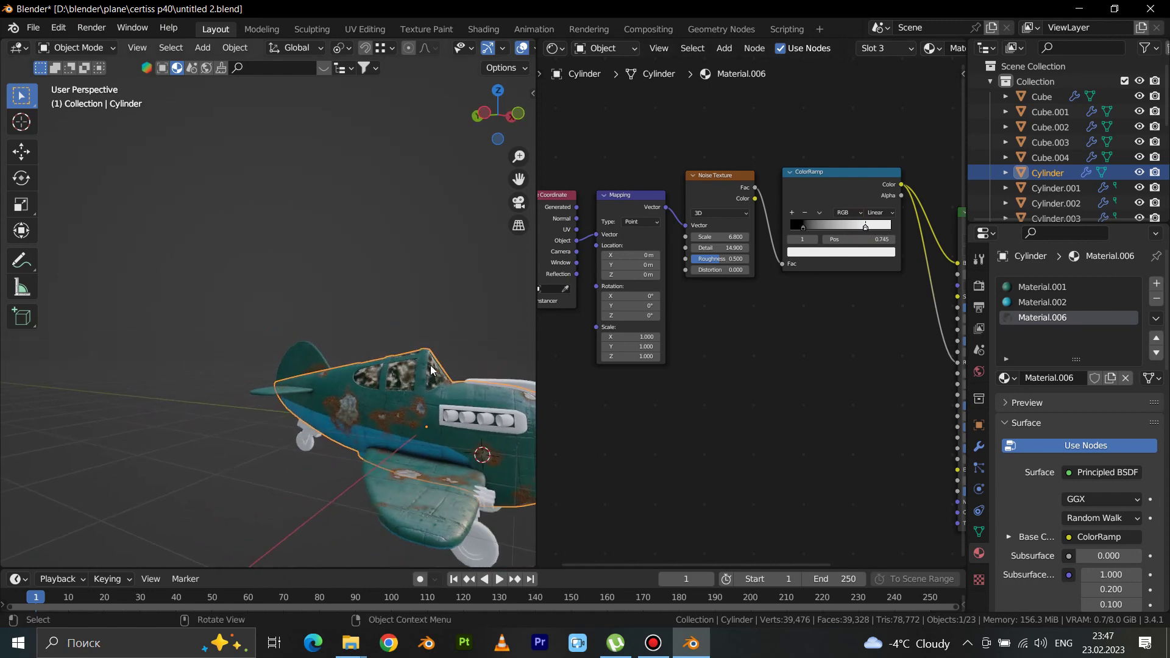
pyautogui.scroll(4, 485, 382)
pyautogui.moveTo(865, 227); pyautogui.dragTo(875, 227)
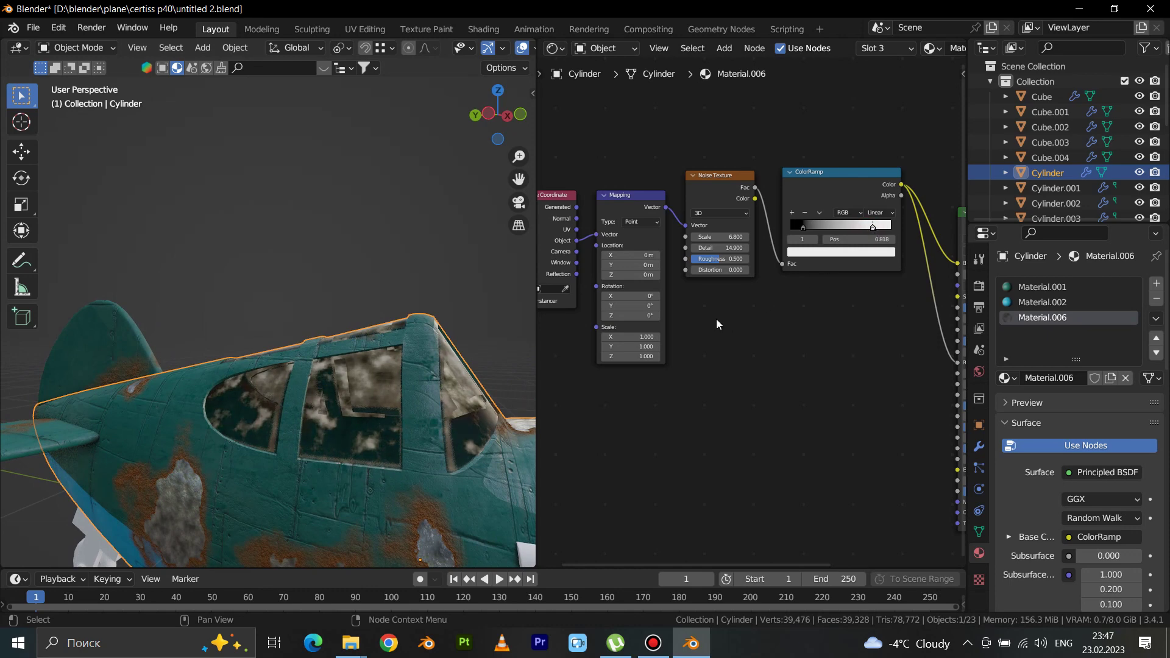
pyautogui.moveTo(722, 248); pyautogui.dragTo(670, 236)
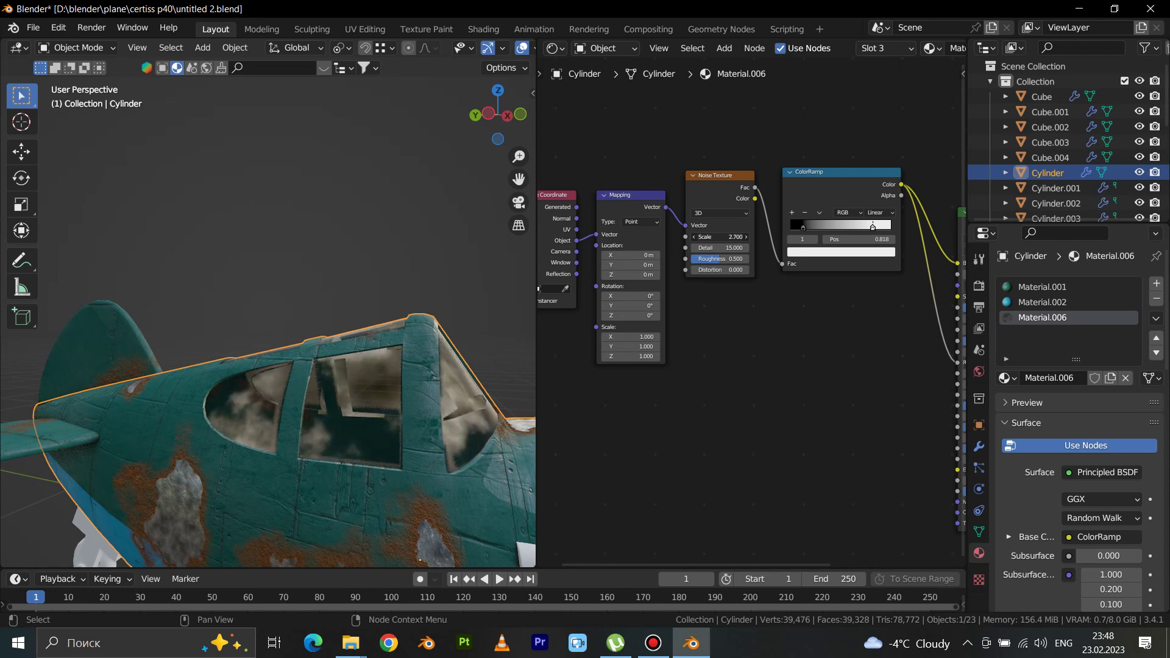
pyautogui.moveTo(524, 332)
pyautogui.mouseDown(button='middle')
pyautogui.moveTo(190, 364)
pyautogui.moveTo(243, 352)
pyautogui.moveTo(300, 408)
pyautogui.moveTo(151, 410)
pyautogui.mouseUp(button='middle')
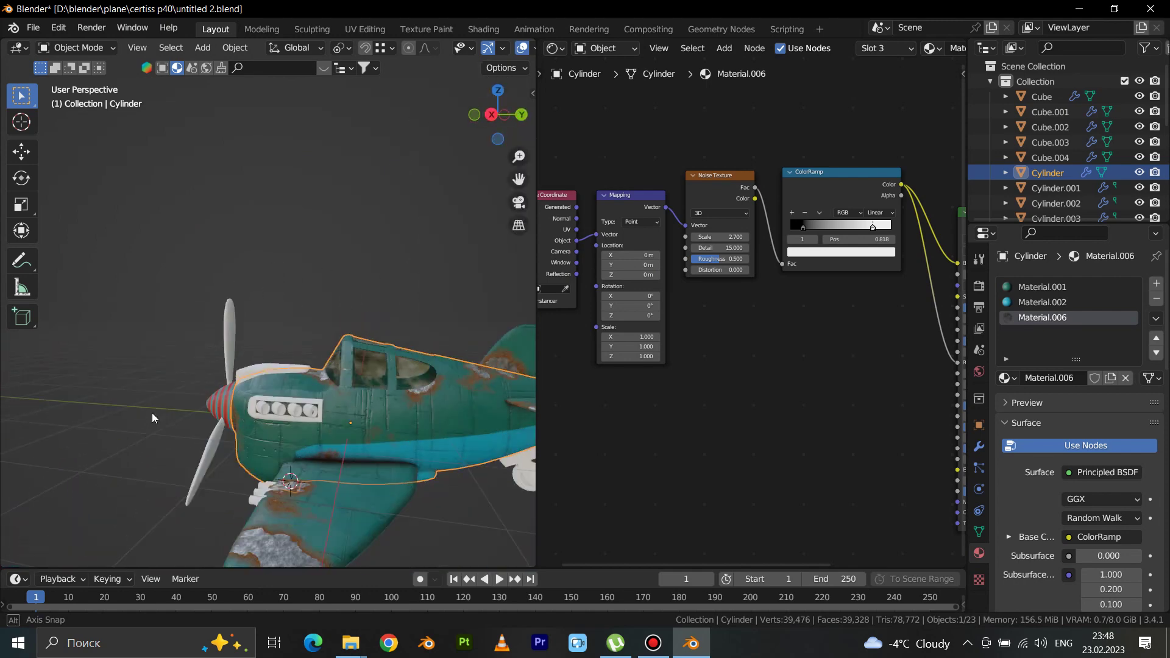
pyautogui.scroll(3, 387, 382)
pyautogui.scroll(2, 324, 426)
pyautogui.scroll(1, 371, 427)
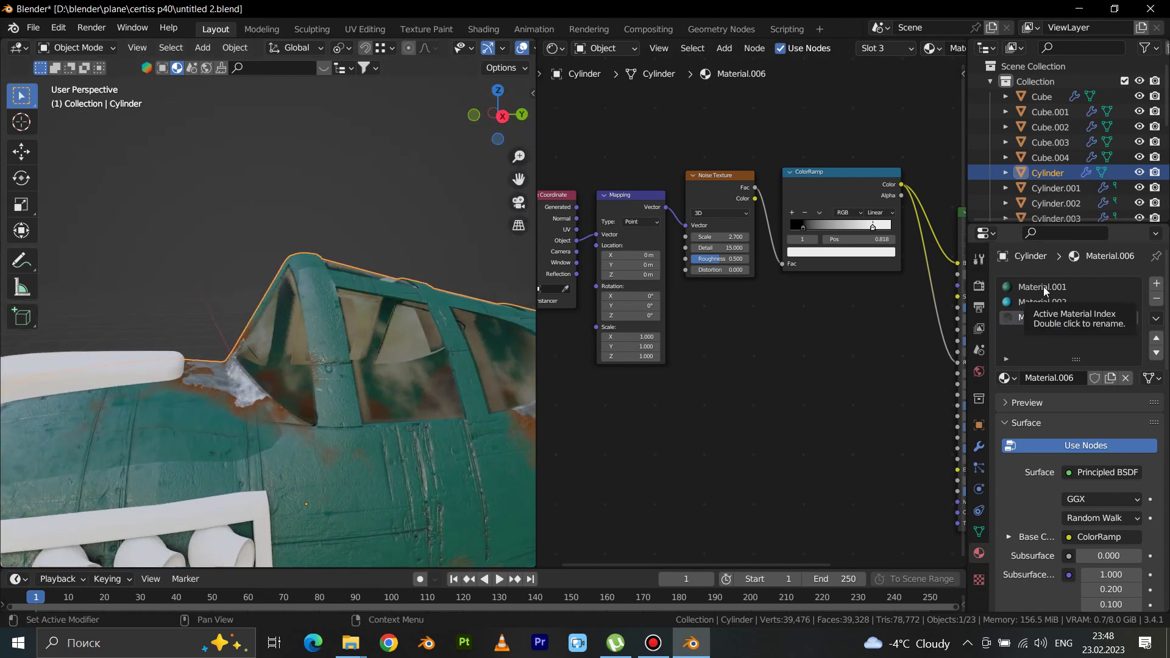
pyautogui.click(1156, 283)
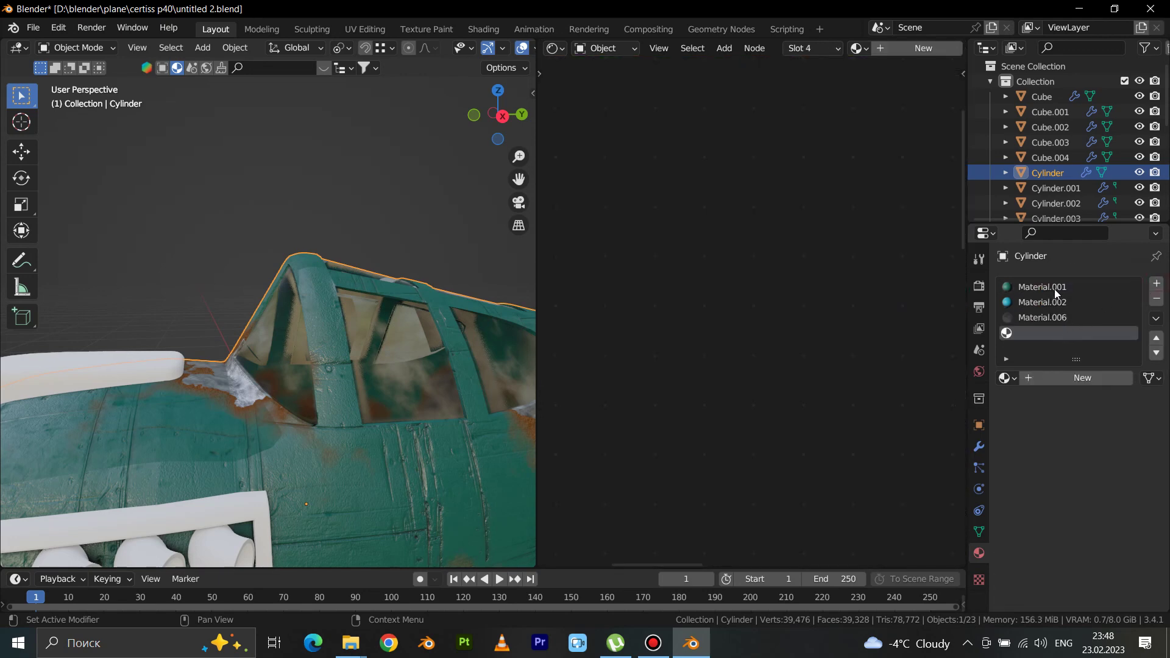
# Step: Put Material.001 in the new slot and make it a single-user copy, Material.007
pyautogui.click(1009, 378)
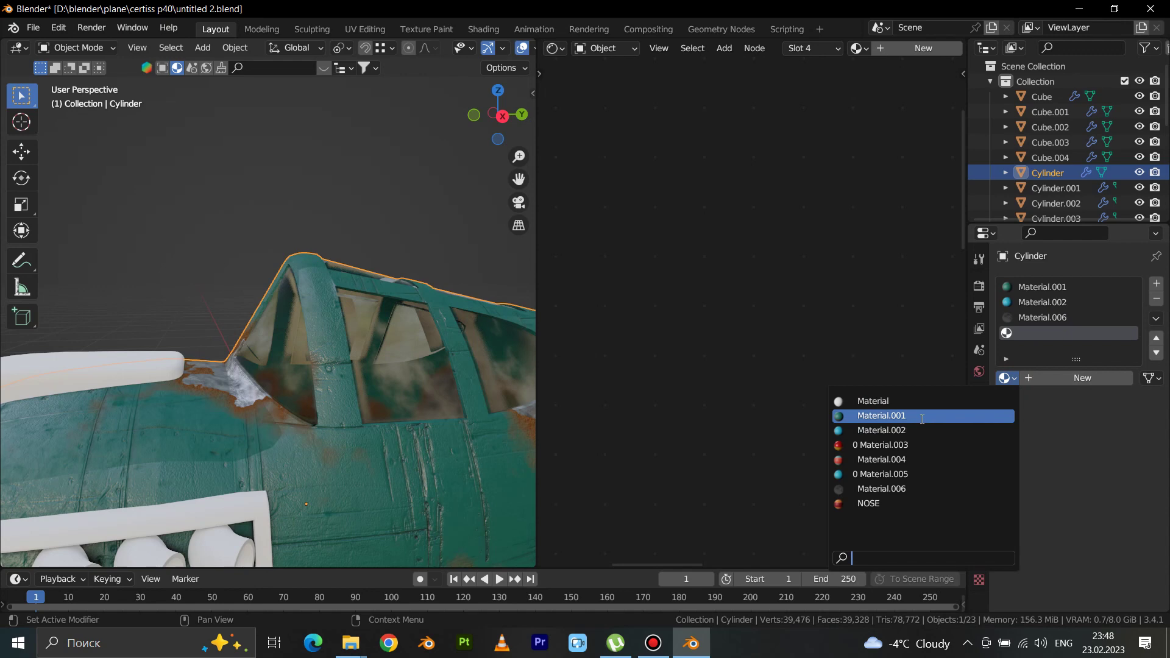
pyautogui.click(921, 420)
pyautogui.click(1110, 380)
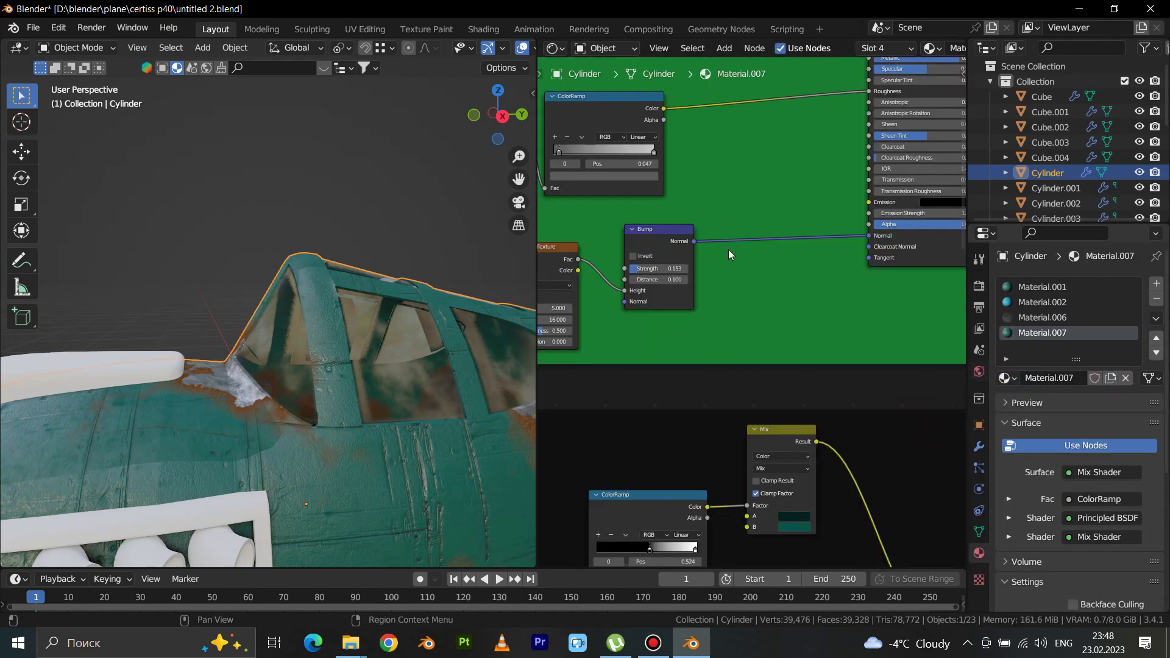
# Step: Darken Material.007's Mix node B colour to nearly black, then enter Edit Mode
pyautogui.scroll(-2, 875, 446)
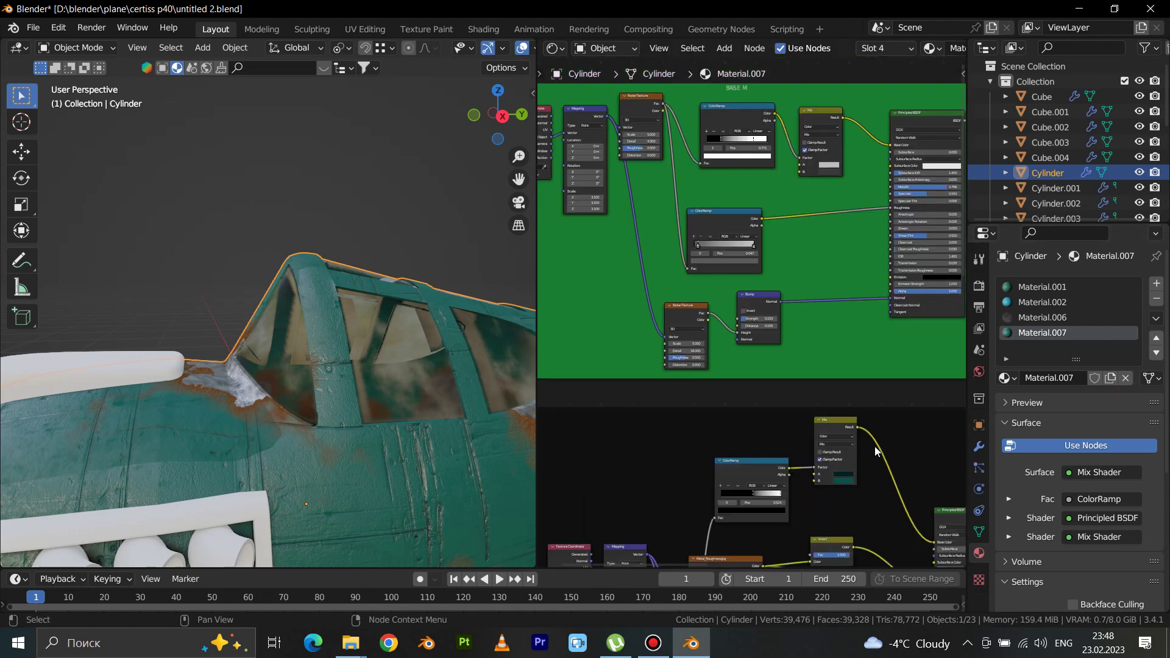
pyautogui.moveTo(875, 446); pyautogui.dragTo(784, 313, button='middle')
pyautogui.scroll(3, 784, 313)
pyautogui.click(819, 279)
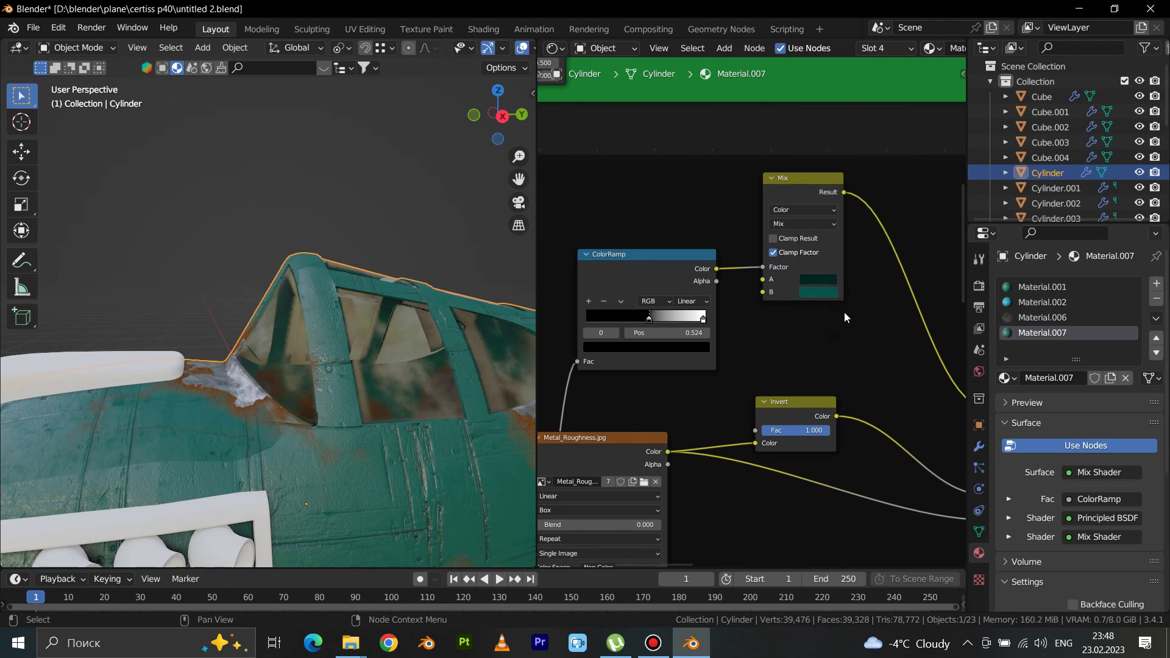
pyautogui.click(829, 294)
pyautogui.moveTo(900, 190); pyautogui.dragTo(900, 207)
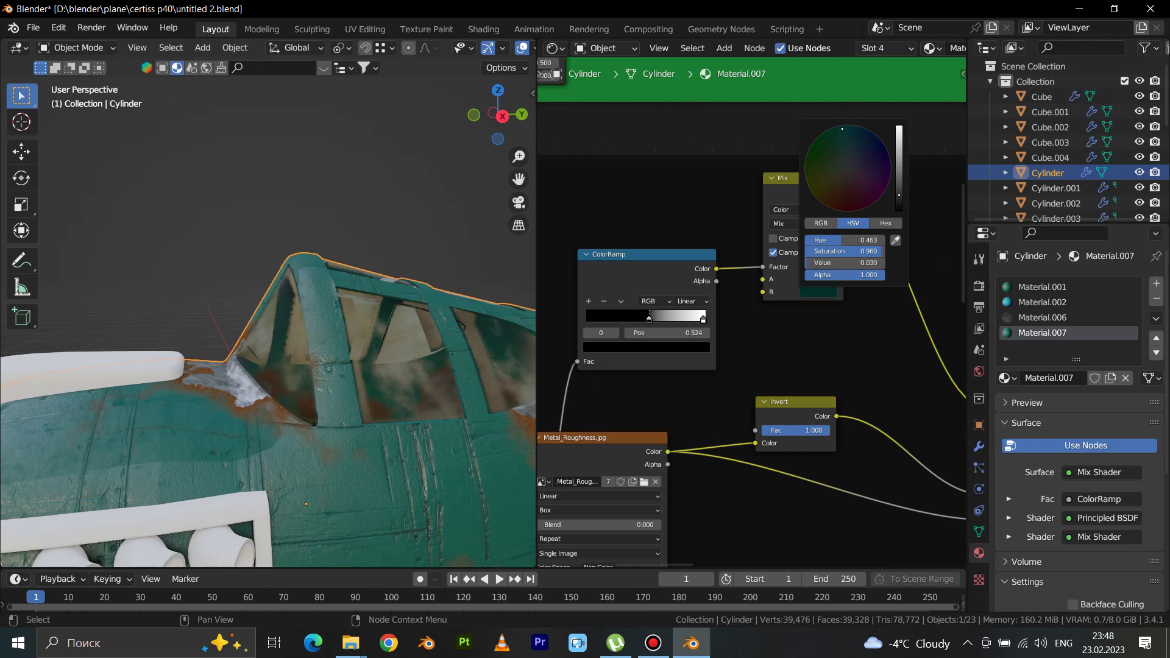
pyautogui.click(874, 352)
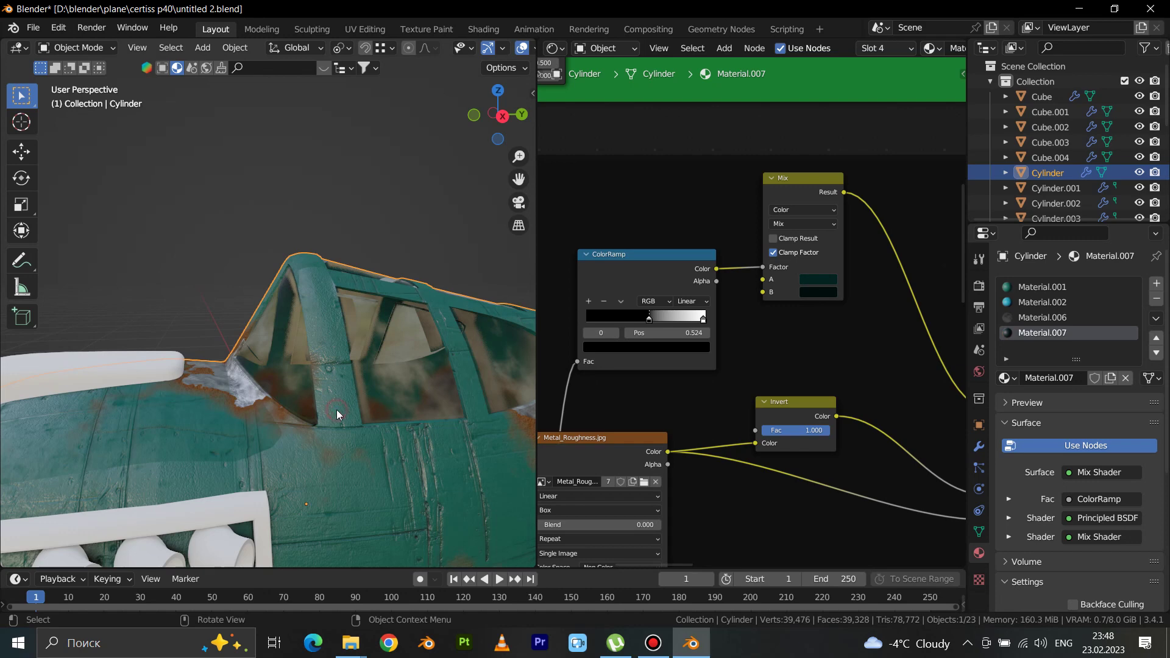
pyautogui.moveTo(337, 410); pyautogui.dragTo(349, 404, button='middle')
pyautogui.press('Tab')
# Step: Select the cockpit pillar faces and the top canopy frame faces
pyautogui.keyDown('shift'); pyautogui.click(356, 419); pyautogui.keyUp('shift')
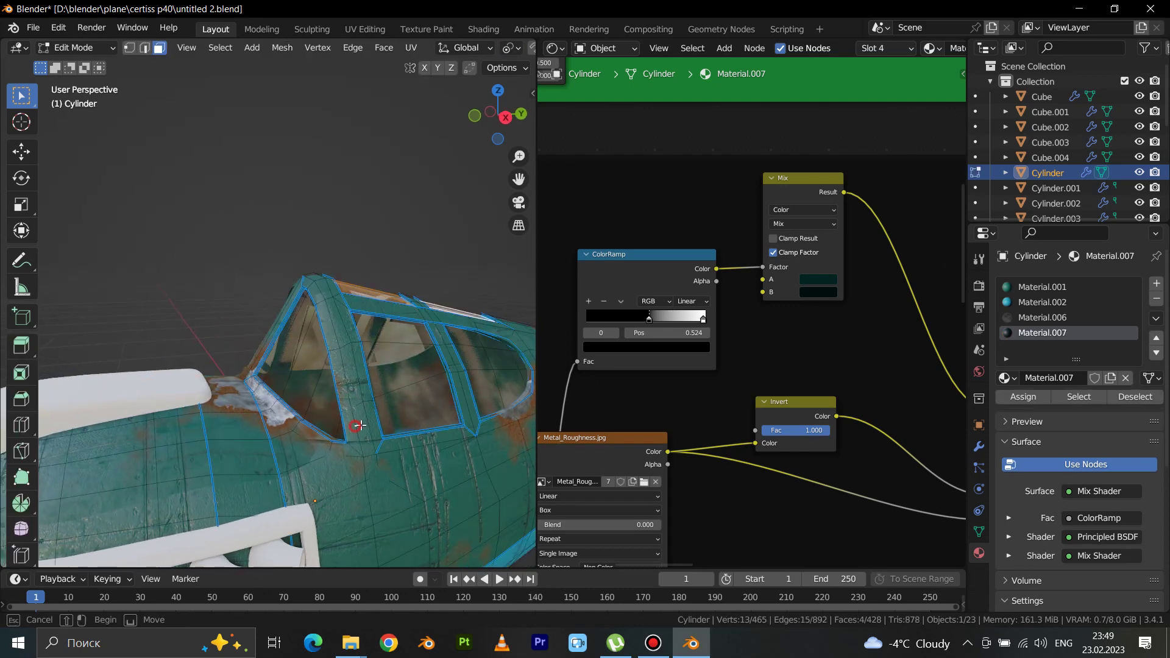
pyautogui.scroll(3, 352, 378)
pyautogui.keyDown('shift'); pyautogui.click(358, 403); pyautogui.keyUp('shift')
pyautogui.keyDown('alt'); pyautogui.keyDown('shift'); pyautogui.click(306, 248); pyautogui.keyUp('shift'); pyautogui.keyUp('alt')
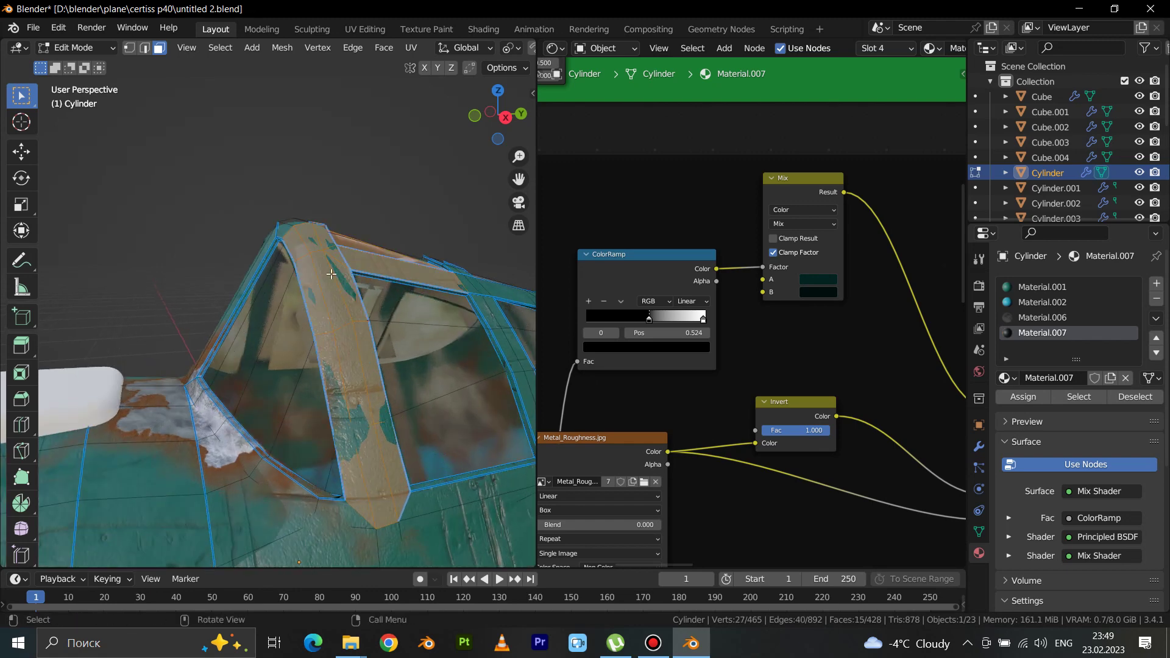
pyautogui.moveTo(308, 251); pyautogui.dragTo(326, 336, button='middle')
pyautogui.keyDown('shift'); pyautogui.click(379, 228); pyautogui.keyUp('shift')
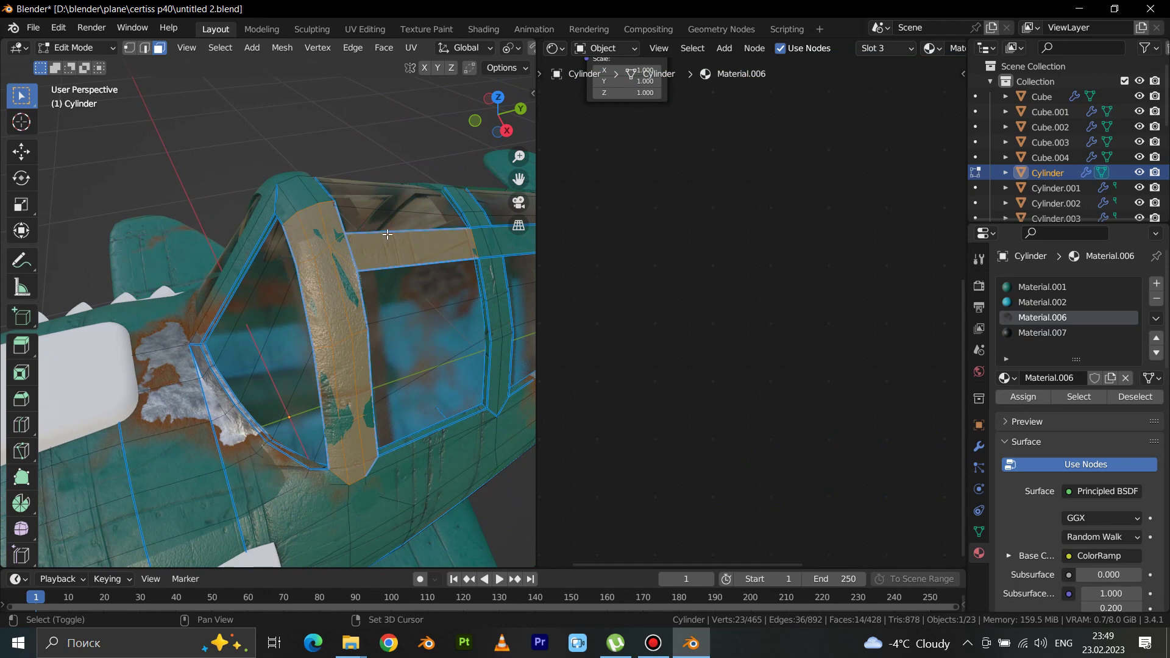
pyautogui.keyDown('ctrl'); pyautogui.click(297, 194); pyautogui.keyUp('ctrl')
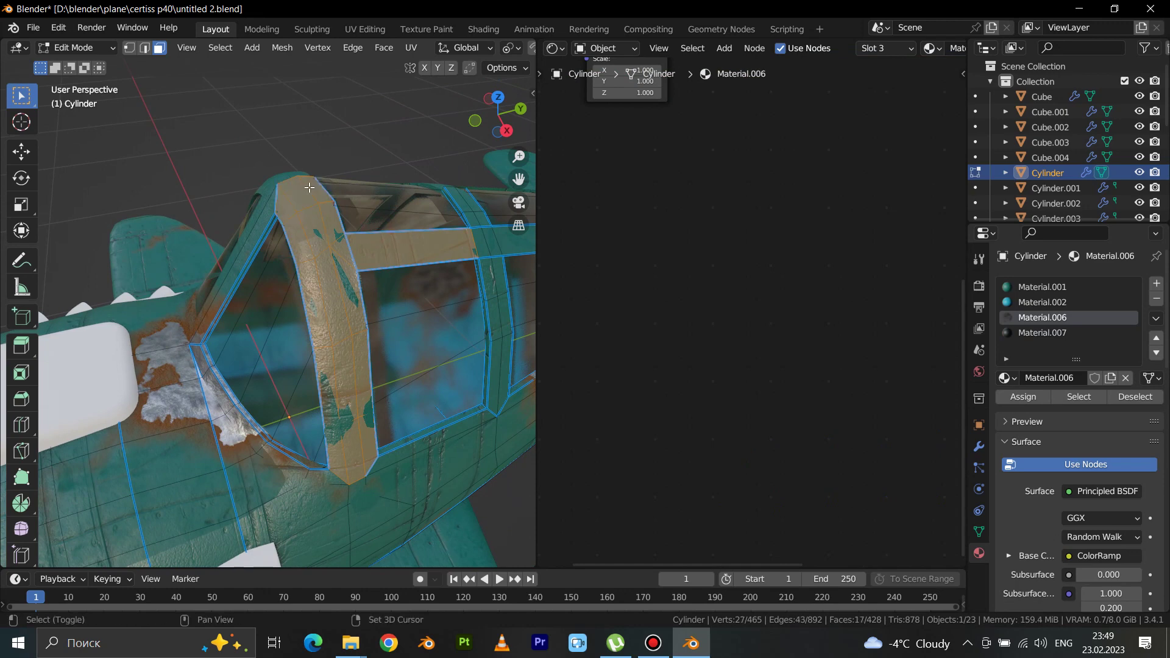
pyautogui.moveTo(315, 212)
pyautogui.mouseDown(button='middle')
pyautogui.moveTo(403, 222)
pyautogui.moveTo(232, 278)
pyautogui.moveTo(217, 397)
pyautogui.mouseUp(button='middle')
pyautogui.keyDown('shift'); pyautogui.click(232, 278); pyautogui.keyUp('shift')
pyautogui.scroll(3, 218, 397)
# Step: Add the lower, side and upper canopy frame faces to the selection
pyautogui.keyDown('shift'); pyautogui.click(201, 381); pyautogui.keyUp('shift')
pyautogui.keyDown('shift'); pyautogui.click(244, 384); pyautogui.keyUp('shift')
pyautogui.keyDown('shift'); pyautogui.click(338, 401); pyautogui.keyUp('shift')
pyautogui.keyDown('shift'); pyautogui.click(378, 402); pyautogui.keyUp('shift')
pyautogui.moveTo(378, 402)
pyautogui.mouseDown(button='middle')
pyautogui.moveTo(425, 415)
pyautogui.moveTo(331, 368)
pyautogui.mouseUp(button='middle')
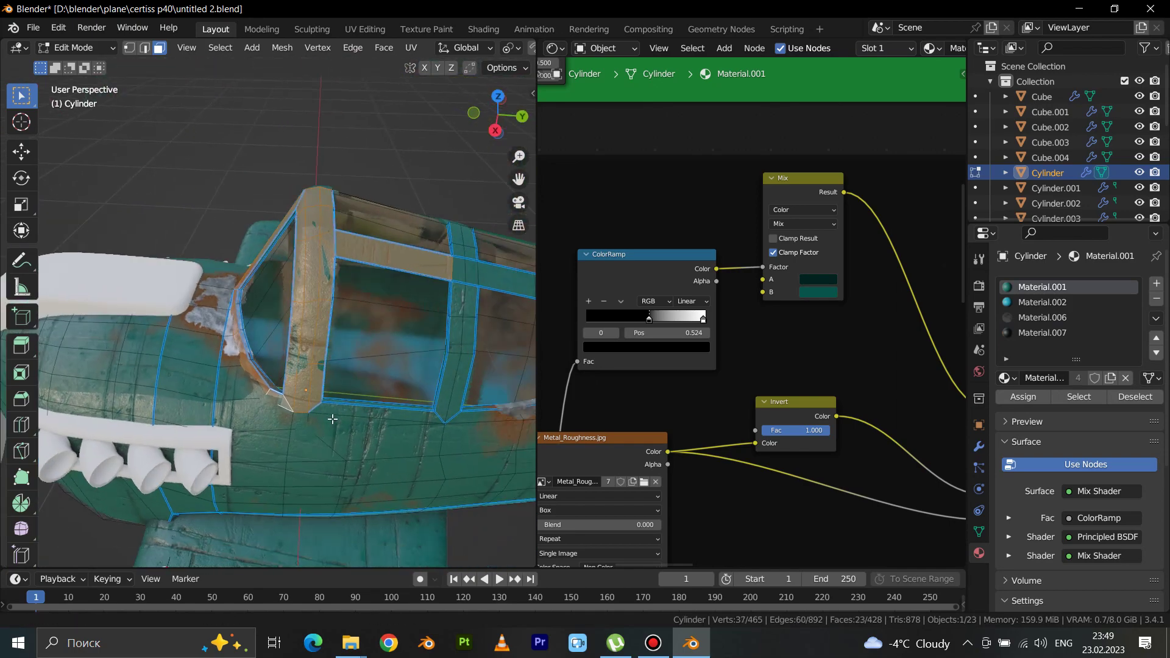
pyautogui.keyDown('shift'); pyautogui.click(331, 368); pyautogui.keyUp('shift')
pyautogui.scroll(2, 427, 347)
pyautogui.scroll(3, 427, 348)
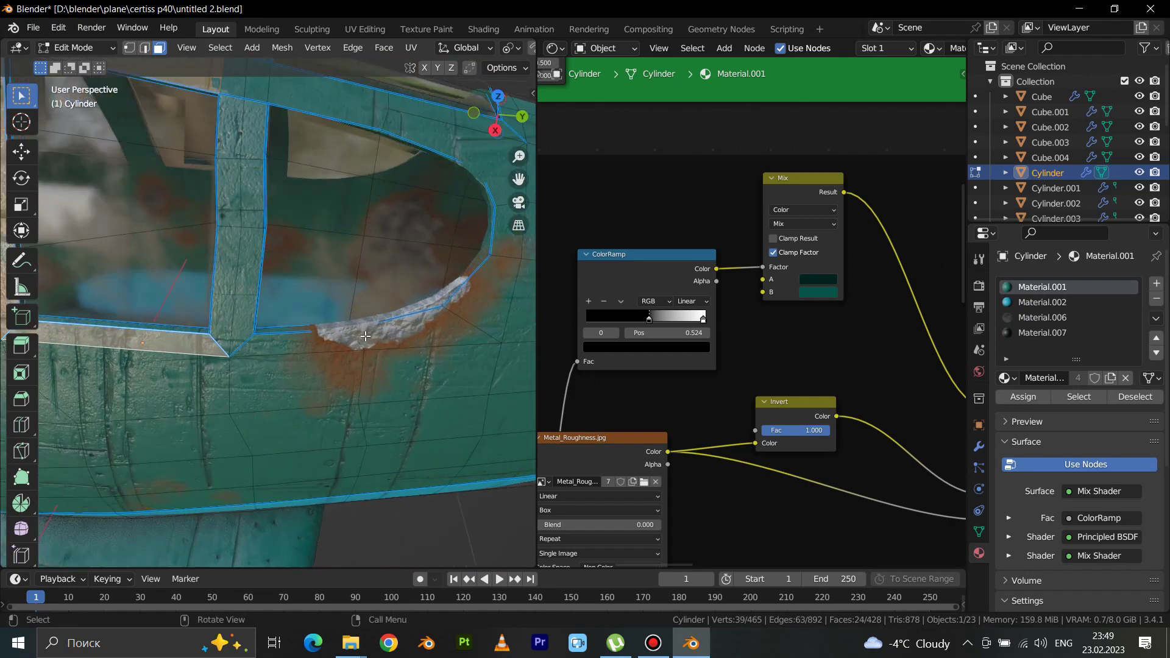
pyautogui.keyDown('shift'); pyautogui.click(434, 342); pyautogui.keyUp('shift')
pyautogui.keyDown('shift'); pyautogui.click(336, 351); pyautogui.keyUp('shift')
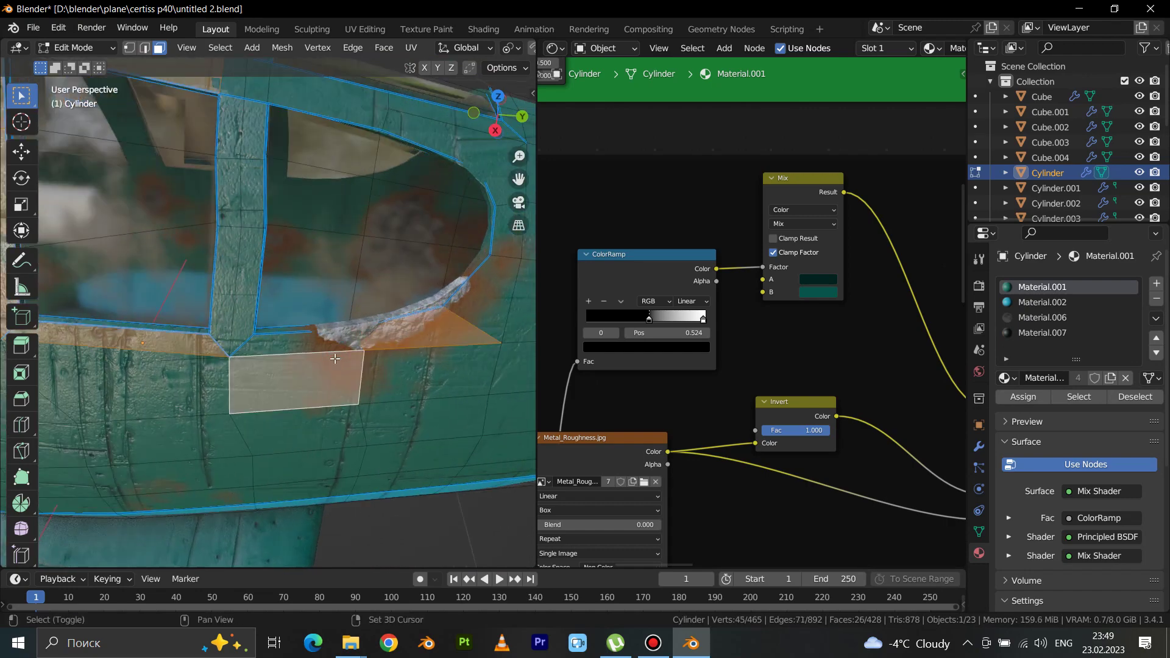
pyautogui.keyDown('shift'); pyautogui.click(329, 343); pyautogui.keyUp('shift')
pyautogui.moveTo(329, 342); pyautogui.dragTo(308, 347, button='middle')
pyautogui.keyDown('shift'); pyautogui.click(347, 338); pyautogui.keyUp('shift')
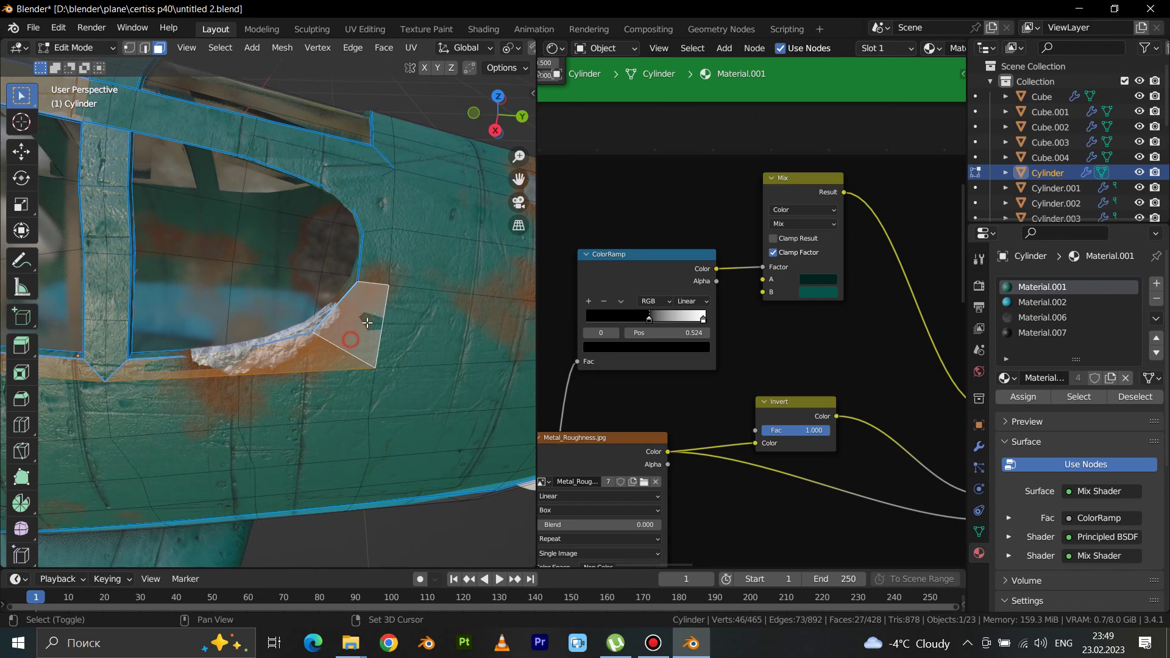
pyautogui.keyDown('shift'); pyautogui.click(376, 265); pyautogui.keyUp('shift')
pyautogui.keyDown('shift'); pyautogui.click(374, 186); pyautogui.keyUp('shift')
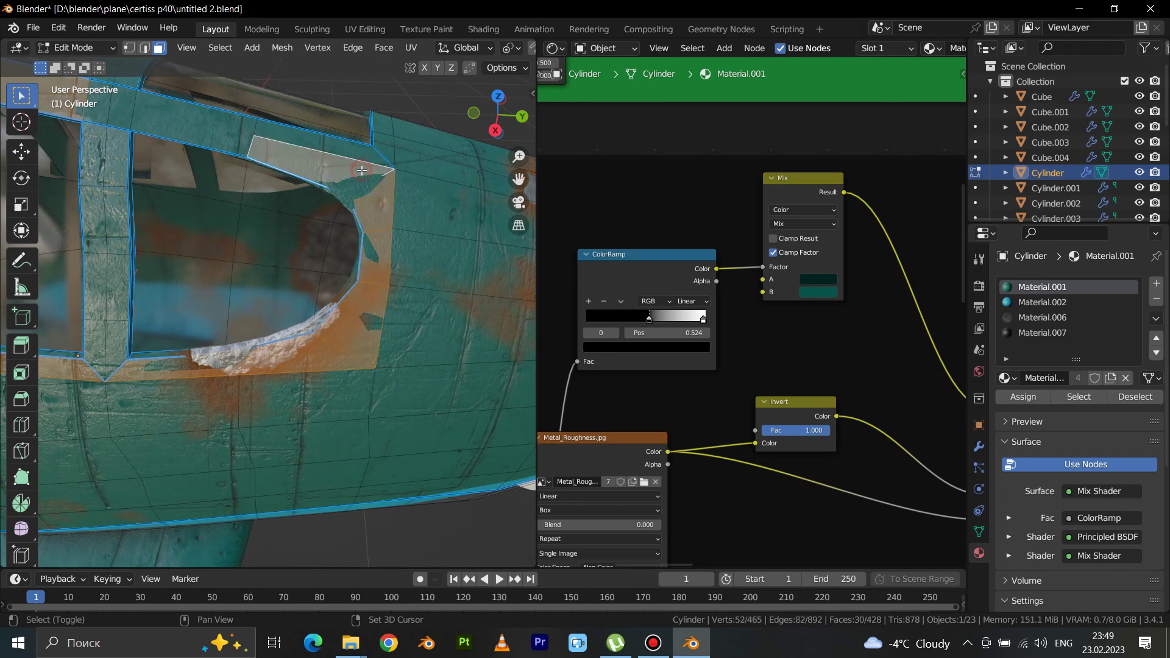
pyautogui.keyDown('shift'); pyautogui.click(355, 156); pyautogui.keyUp('shift')
pyautogui.keyDown('shift'); pyautogui.click(254, 144); pyautogui.keyUp('shift')
# Step: Add the strip between the two windows and assign Material.007 to all selected frame faces
pyautogui.scroll(-2, 305, 207)
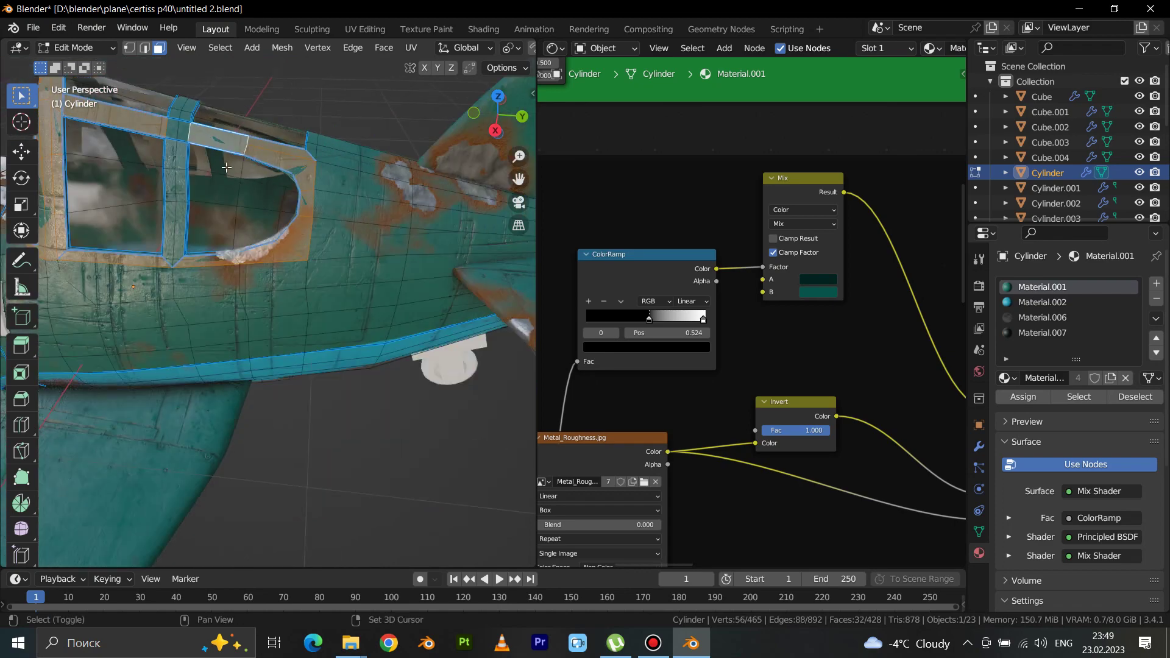
pyautogui.scroll(-2, 353, 269)
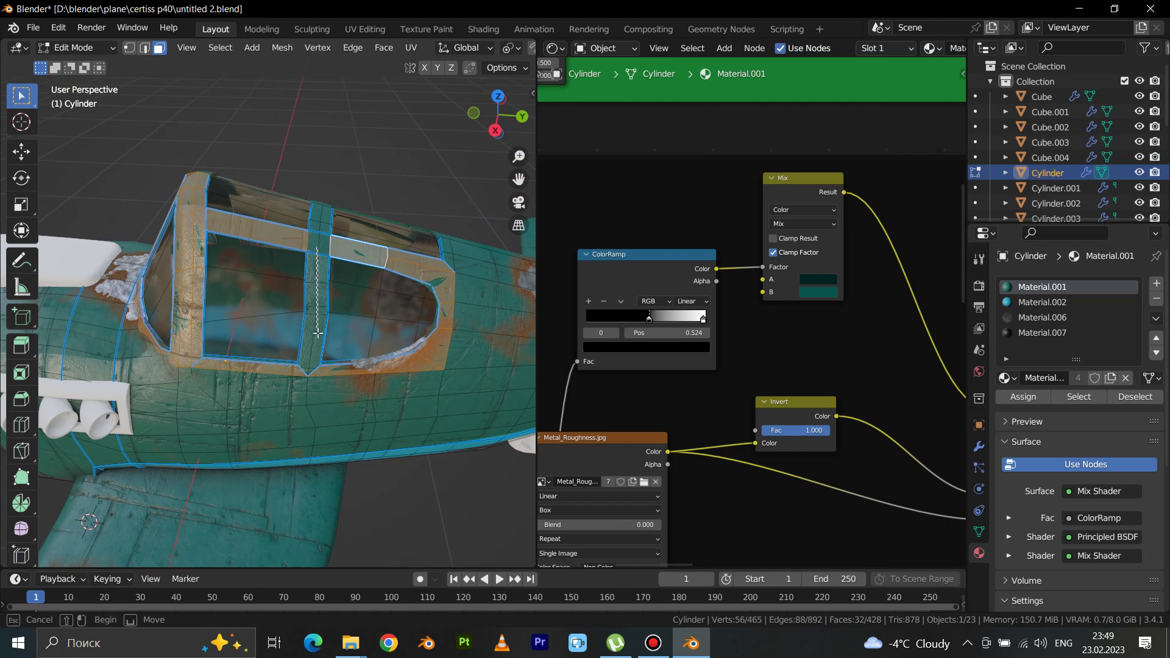
pyautogui.keyDown('ctrl'); pyautogui.click(318, 346); pyautogui.keyUp('ctrl')
pyautogui.keyDown('shift'); pyautogui.click(307, 348); pyautogui.keyUp('shift')
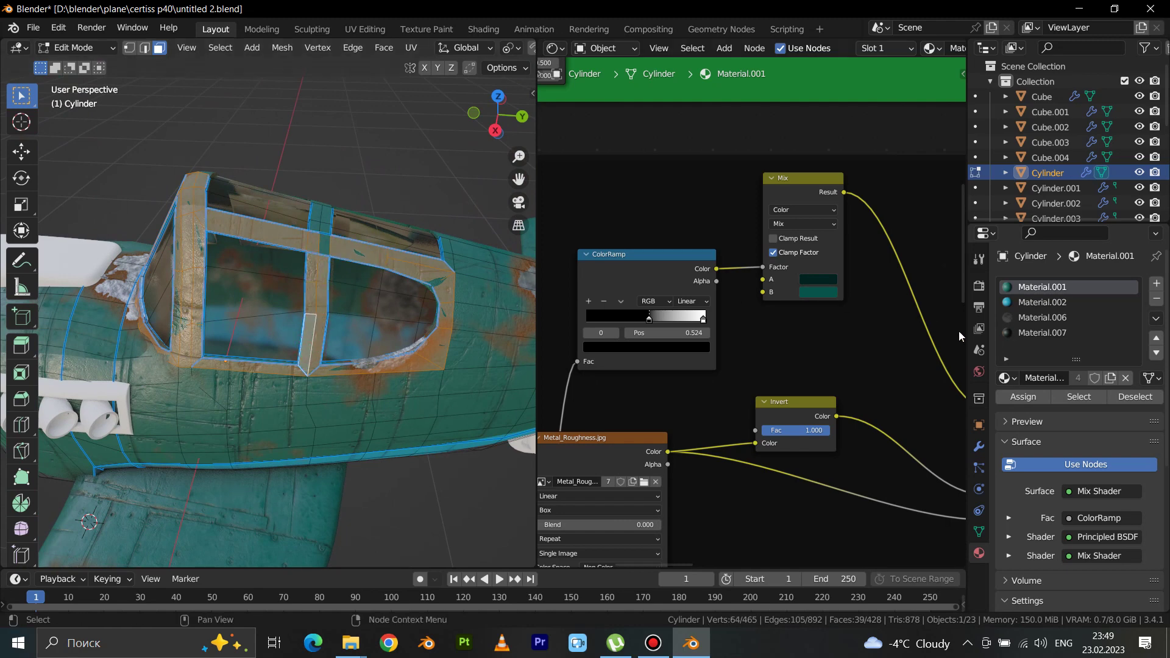
pyautogui.click(1043, 333)
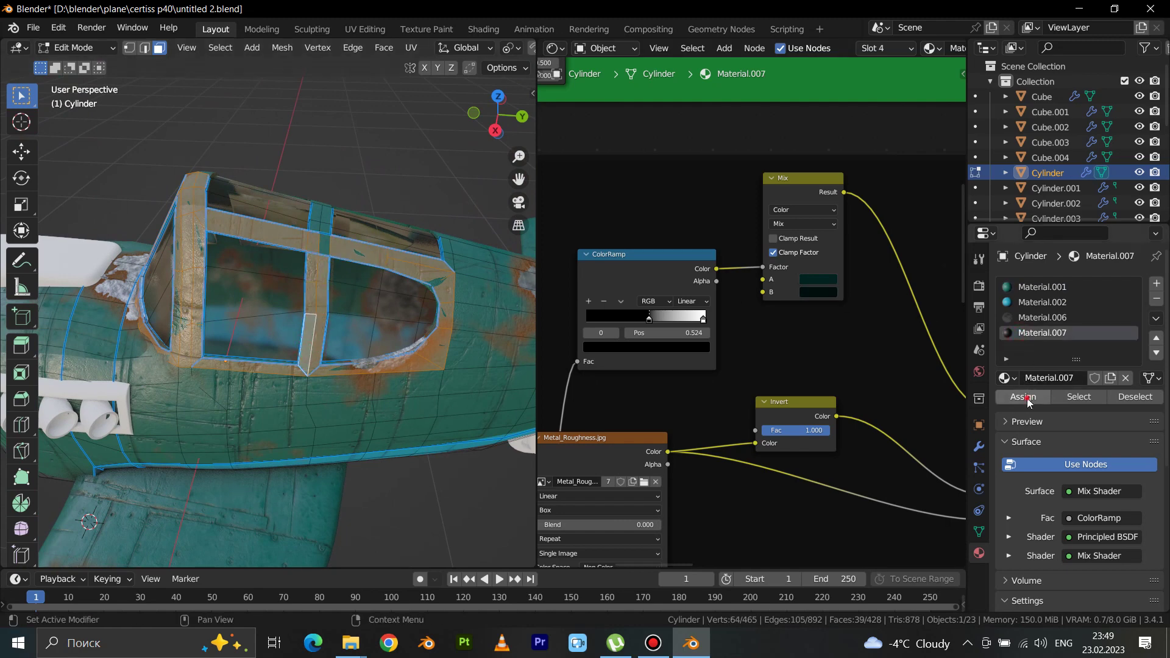
pyautogui.click(1027, 399)
pyautogui.press('Tab')
pyautogui.moveTo(433, 417)
pyautogui.mouseDown(button='middle')
pyautogui.moveTo(357, 362)
pyautogui.moveTo(393, 361)
pyautogui.moveTo(316, 371)
pyautogui.mouseUp(button='middle')
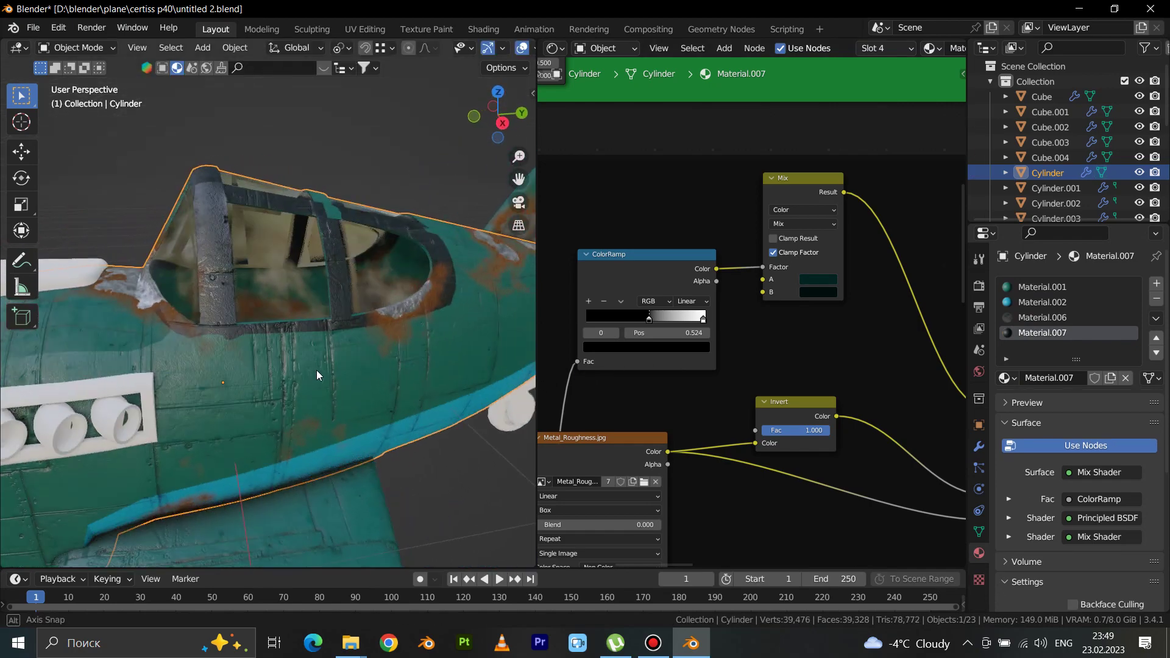
# Step: Assign Material.007 to the face loop along the cockpit's lower rim
pyautogui.moveTo(421, 314); pyautogui.dragTo(385, 309, button='middle')
pyautogui.moveTo(330, 309)
pyautogui.mouseDown(button='middle')
pyautogui.moveTo(433, 274)
pyautogui.moveTo(251, 307)
pyautogui.moveTo(336, 343)
pyautogui.moveTo(378, 325)
pyautogui.moveTo(314, 319)
pyautogui.mouseUp(button='middle')
pyautogui.scroll(3, 315, 323)
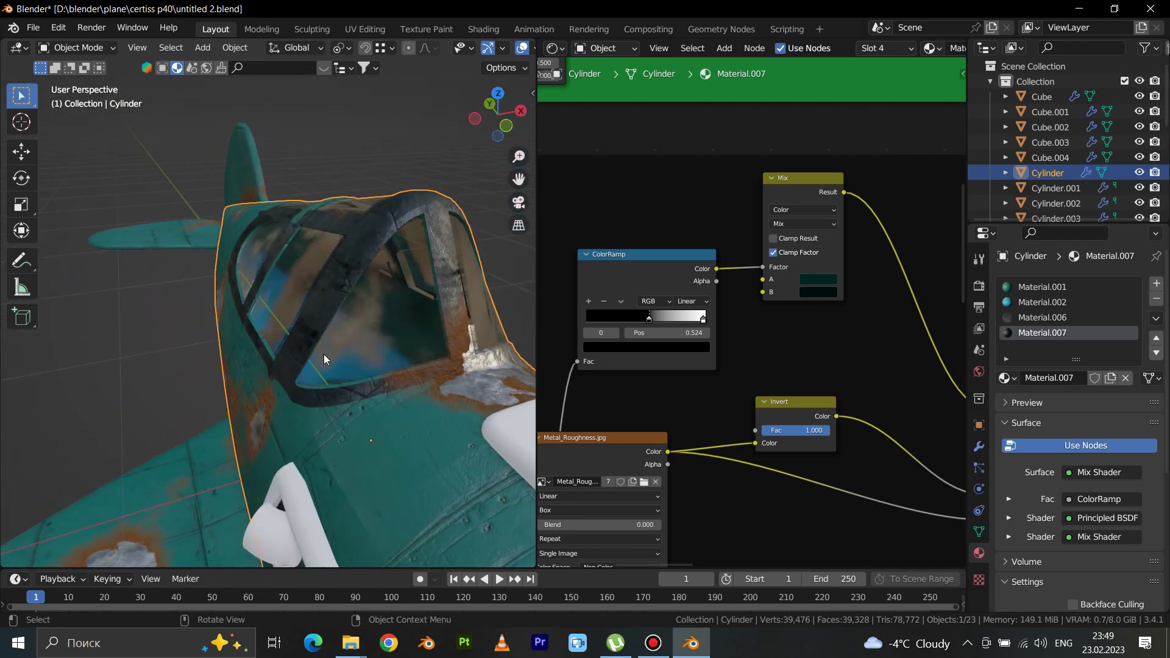
pyautogui.scroll(3, 330, 332)
pyautogui.press('Tab')
pyautogui.moveTo(341, 371)
pyautogui.mouseDown(button='middle')
pyautogui.moveTo(242, 398)
pyautogui.moveTo(272, 262)
pyautogui.mouseUp(button='middle')
pyautogui.scroll(2, 272, 262)
pyautogui.keyDown('alt'); pyautogui.click(306, 258); pyautogui.keyUp('alt')
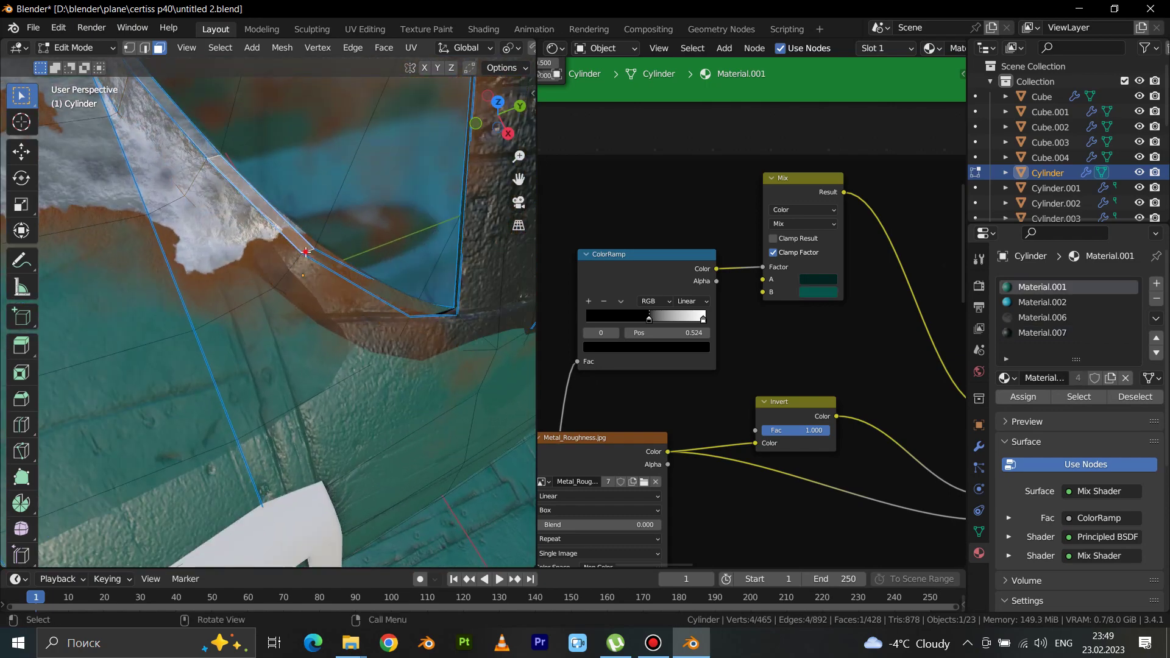
pyautogui.click(1036, 335)
pyautogui.click(1023, 396)
pyautogui.press('Tab')
pyautogui.moveTo(396, 309)
pyautogui.mouseDown(button='middle')
pyautogui.moveTo(407, 273)
pyautogui.moveTo(195, 407)
pyautogui.moveTo(300, 360)
pyautogui.moveTo(251, 376)
pyautogui.moveTo(393, 396)
pyautogui.moveTo(379, 366)
pyautogui.moveTo(292, 323)
pyautogui.mouseUp(button='middle')
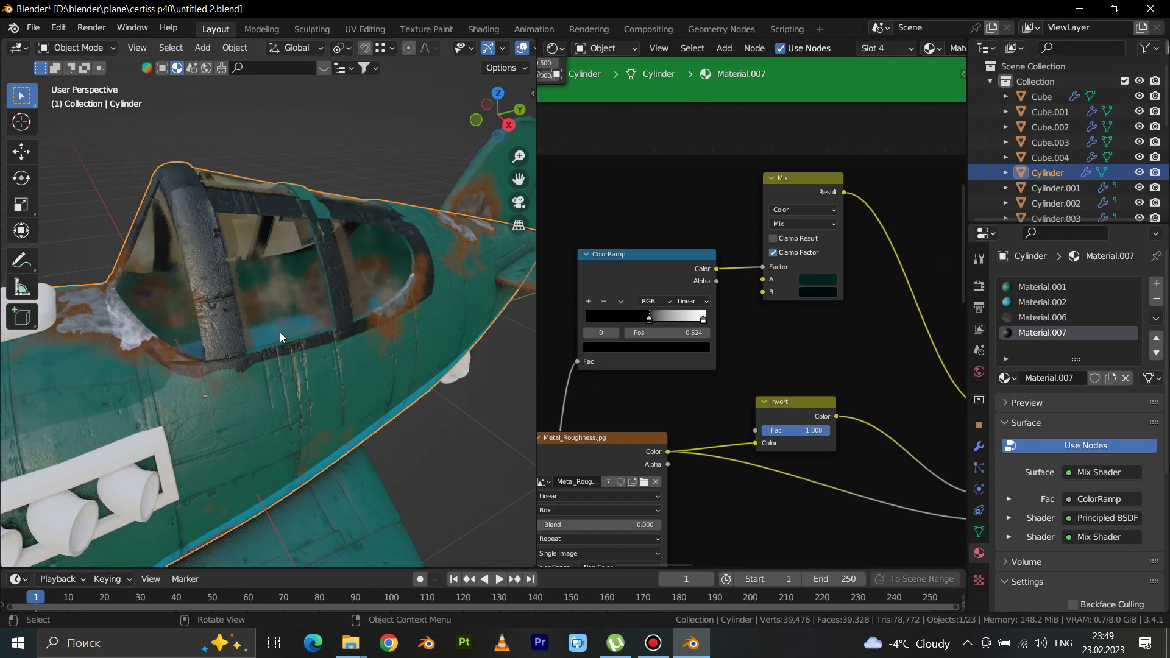
# Step: Re-enter Edit Mode and zoom toward the window frame corner
pyautogui.scroll(5, 279, 331)
pyautogui.press('Tab')
pyautogui.moveTo(256, 365)
pyautogui.mouseDown(button='middle')
pyautogui.moveTo(213, 413)
pyautogui.moveTo(427, 290)
pyautogui.mouseUp(button='middle')
pyautogui.scroll(4, 427, 290)
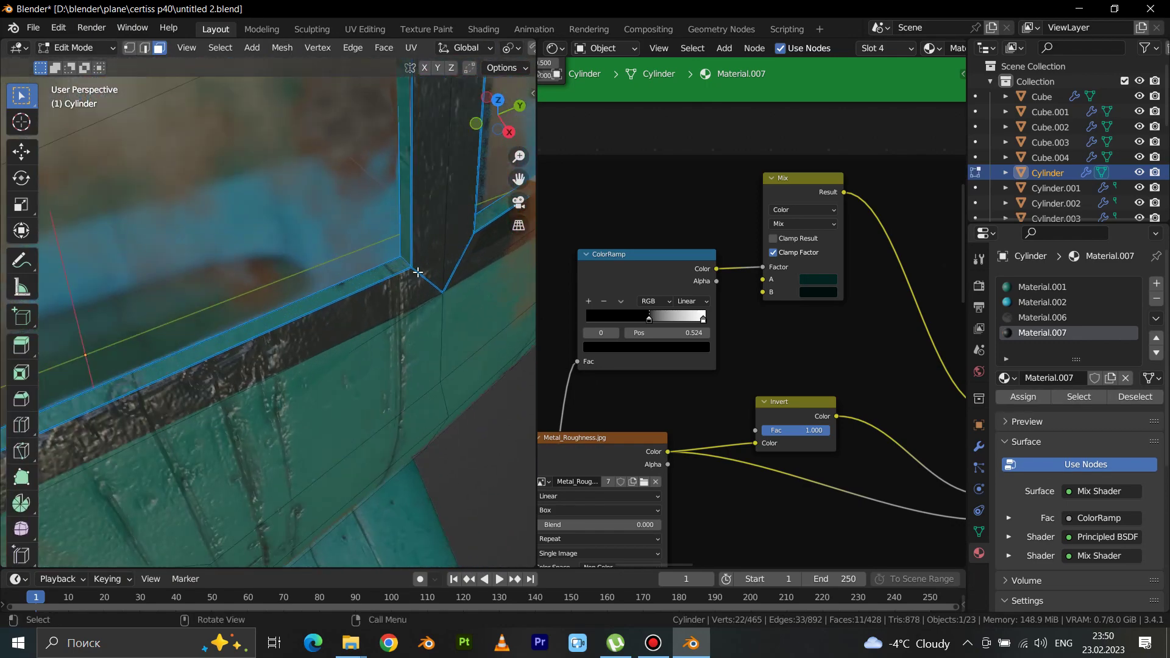
# Step: Assign Material.007 to the face loop along the window edge
pyautogui.keyDown('alt'); pyautogui.click(403, 266); pyautogui.keyUp('alt')
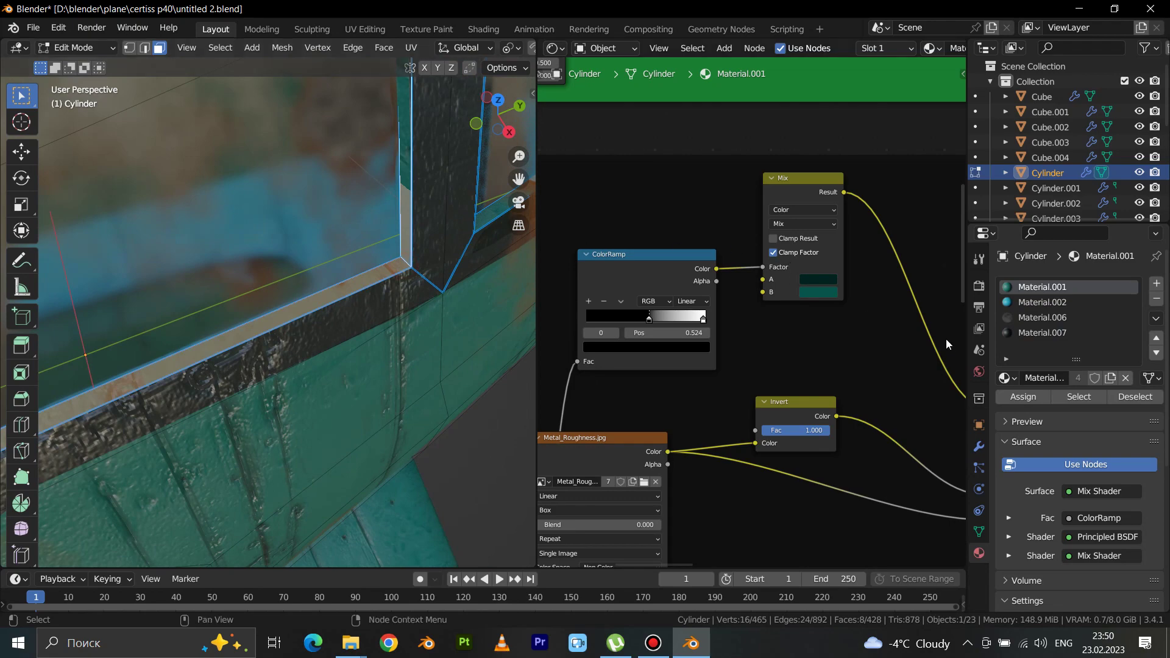
pyautogui.click(1042, 332)
pyautogui.click(1027, 397)
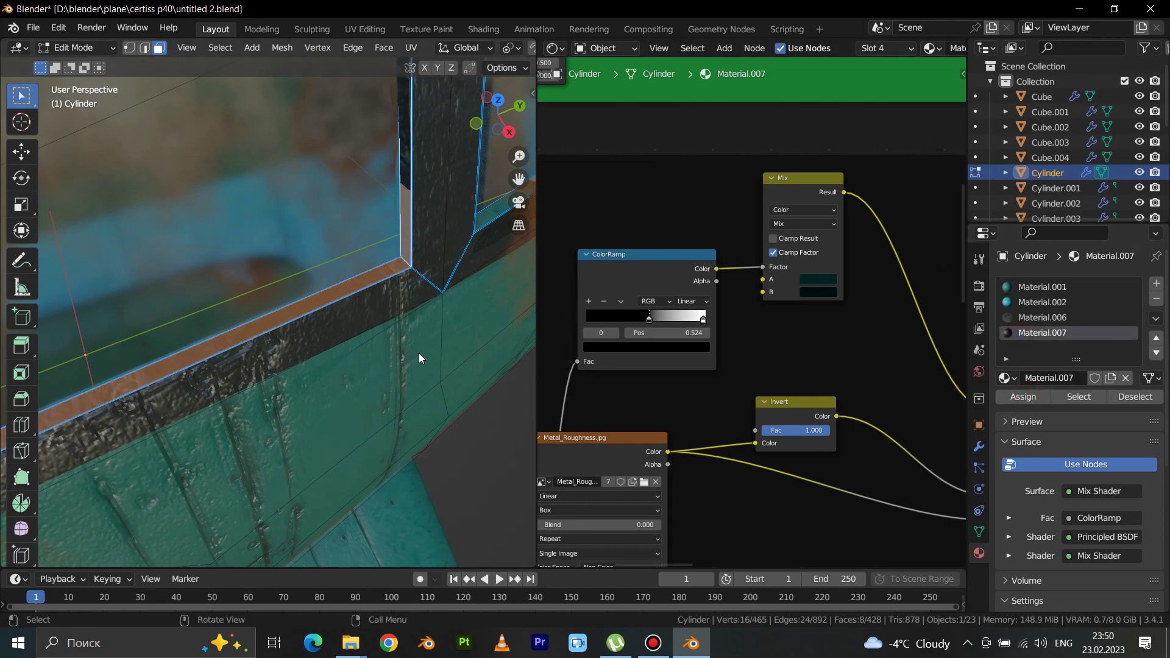
pyautogui.press('Tab')
pyautogui.scroll(-5, 419, 353)
pyautogui.moveTo(371, 401)
pyautogui.mouseDown(button='middle')
pyautogui.moveTo(348, 341)
pyautogui.moveTo(316, 305)
pyautogui.mouseUp(button='middle')
# Step: Assign Material.007 to the face strip at the cockpit edge
pyautogui.press('Tab')
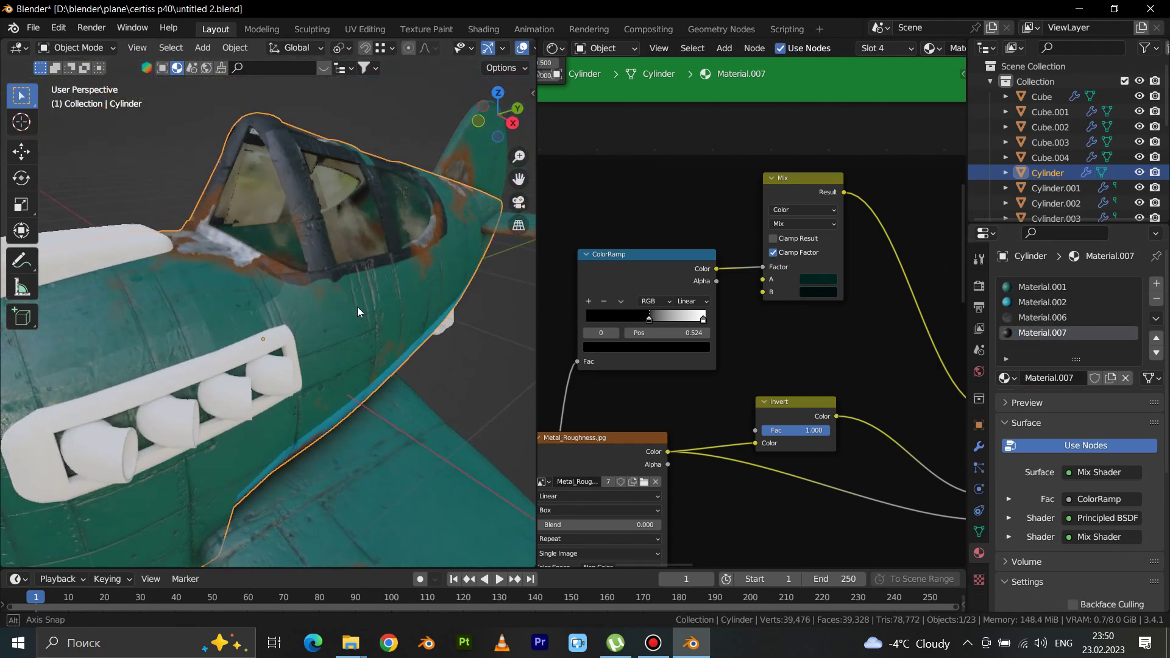
pyautogui.scroll(5, 342, 286)
pyautogui.scroll(3, 343, 285)
pyautogui.click(319, 183)
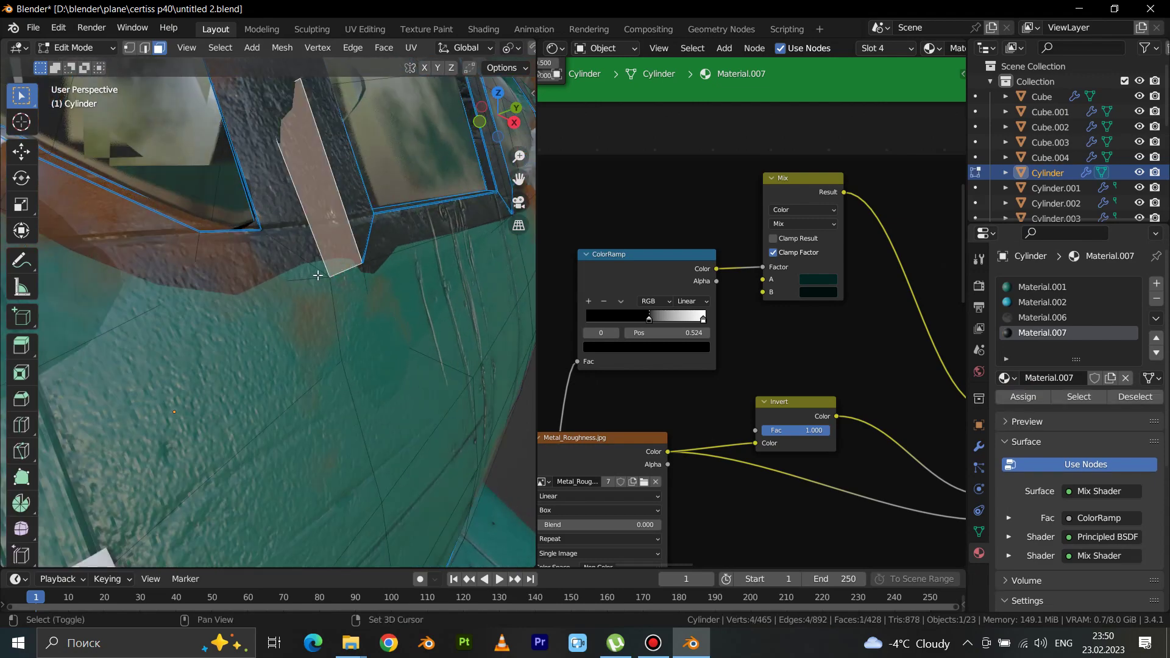
pyautogui.keyDown('shift'); pyautogui.click(313, 272); pyautogui.keyUp('shift')
pyautogui.keyDown('shift'); pyautogui.click(312, 268); pyautogui.keyUp('shift')
pyautogui.click(1035, 396)
pyautogui.press('Tab')
# Step: Assign Material.007 to the two remaining lower canopy frame faces
pyautogui.scroll(-5, 340, 241)
pyautogui.moveTo(306, 254)
pyautogui.mouseDown(button='middle')
pyautogui.moveTo(327, 283)
pyautogui.moveTo(399, 233)
pyautogui.mouseUp(button='middle')
pyautogui.scroll(3, 382, 273)
pyautogui.scroll(3, 327, 226)
pyautogui.press('Tab')
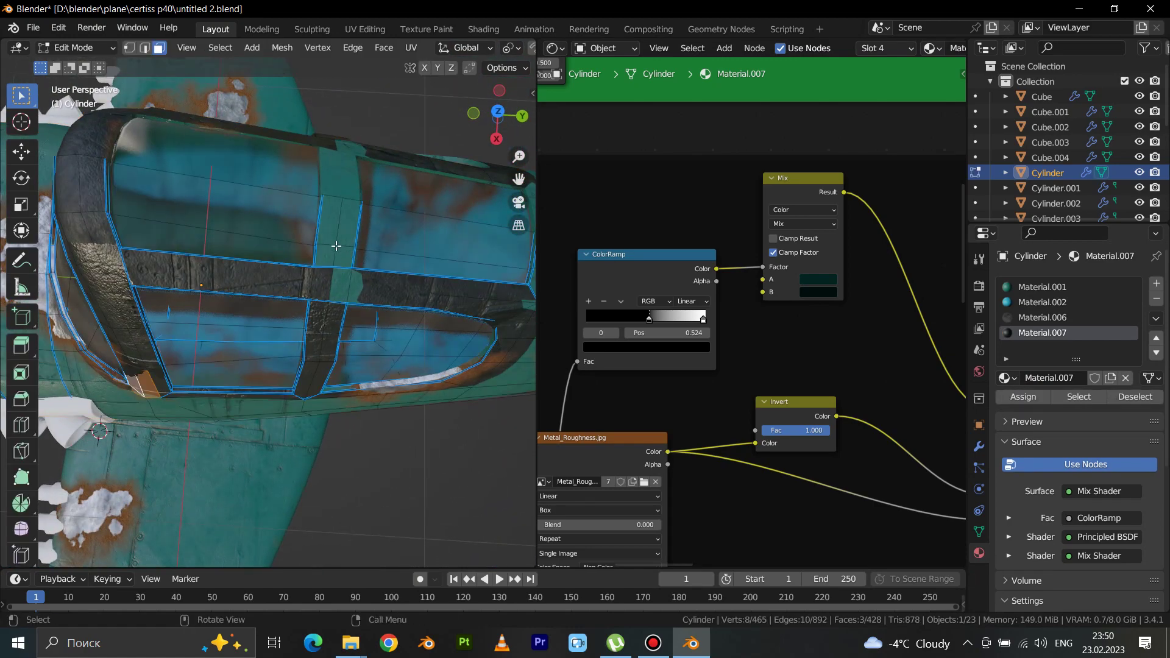
pyautogui.keyDown('shift'); pyautogui.click(343, 285); pyautogui.keyUp('shift')
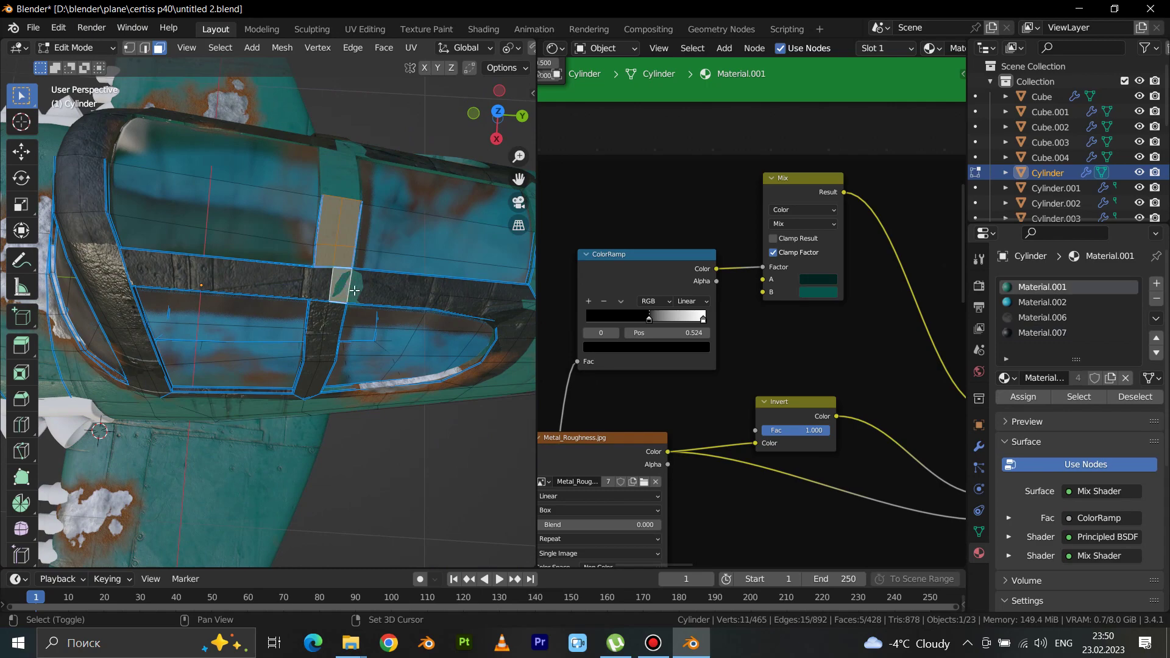
pyautogui.keyDown('shift'); pyautogui.click(355, 291); pyautogui.keyUp('shift')
pyautogui.click(1028, 398)
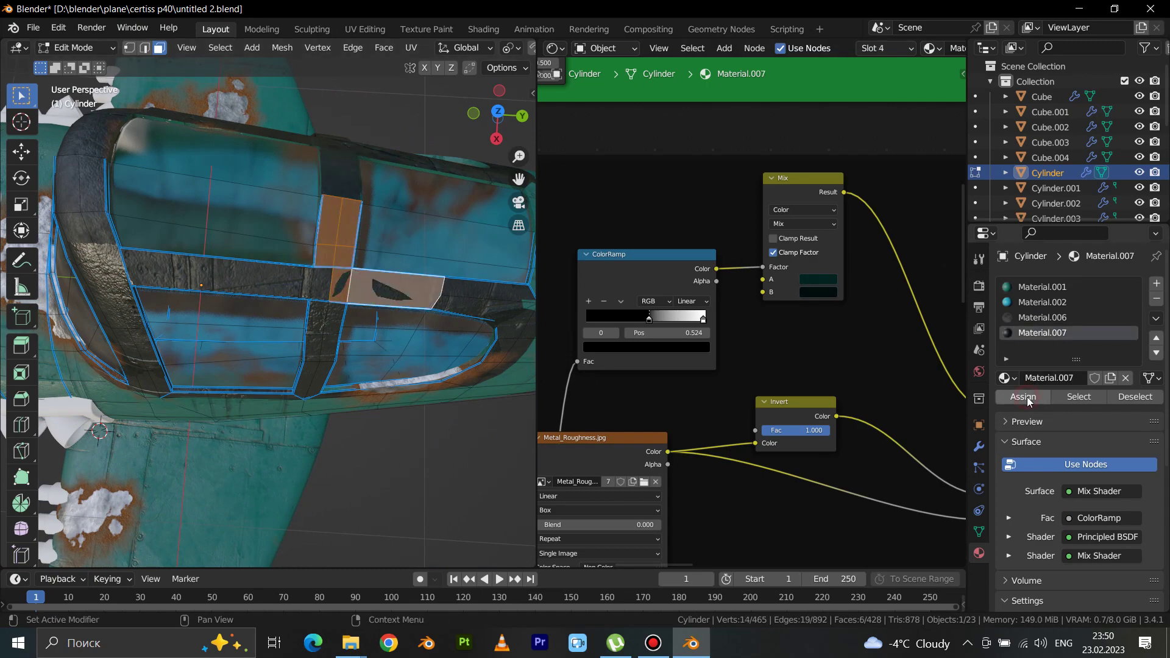
pyautogui.press('Tab')
# Step: Box-select the faces around the cockpit and assign them Material.007
pyautogui.moveTo(425, 239)
pyautogui.mouseDown(button='middle')
pyautogui.moveTo(284, 187)
pyautogui.moveTo(244, 210)
pyautogui.moveTo(339, 287)
pyautogui.mouseUp(button='middle')
pyautogui.press('Tab')
pyautogui.press('b')
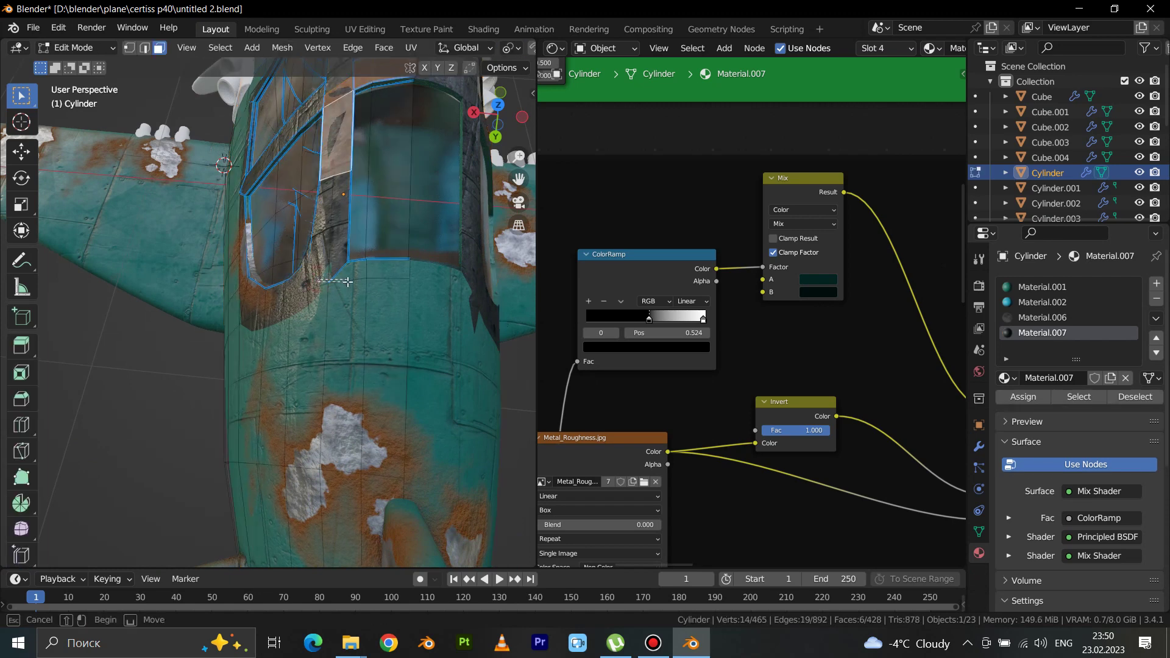
pyautogui.moveTo(348, 281); pyautogui.dragTo(373, 273)
pyautogui.keyDown('shift'); pyautogui.click(380, 271); pyautogui.keyUp('shift')
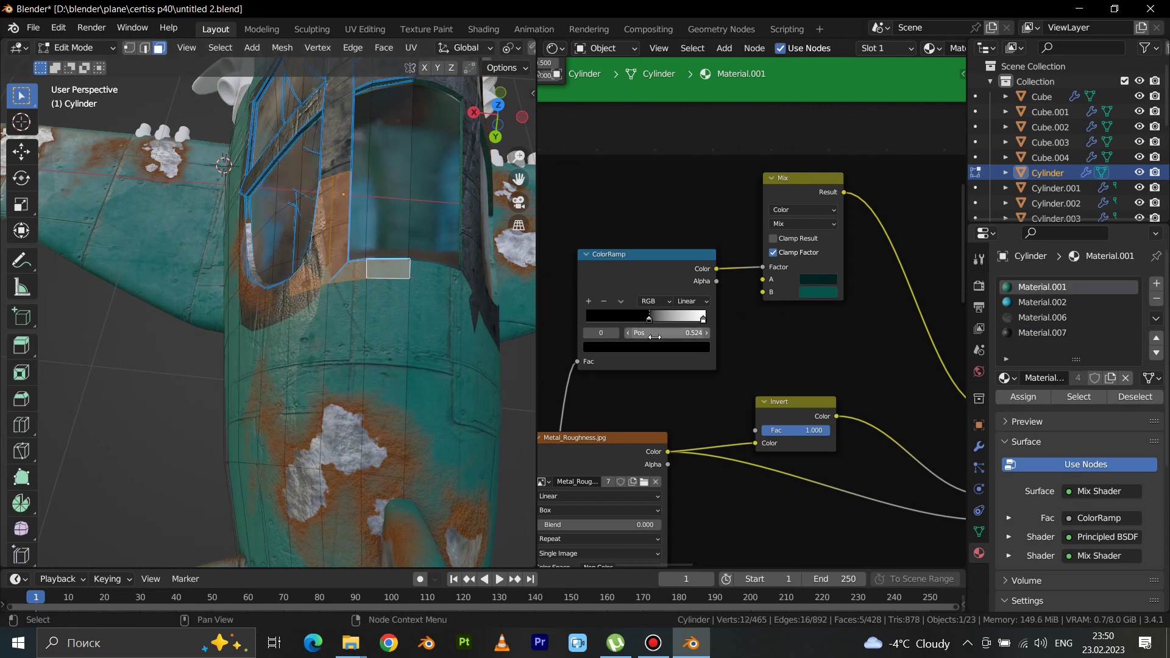
pyautogui.click(1041, 332)
pyautogui.click(1022, 397)
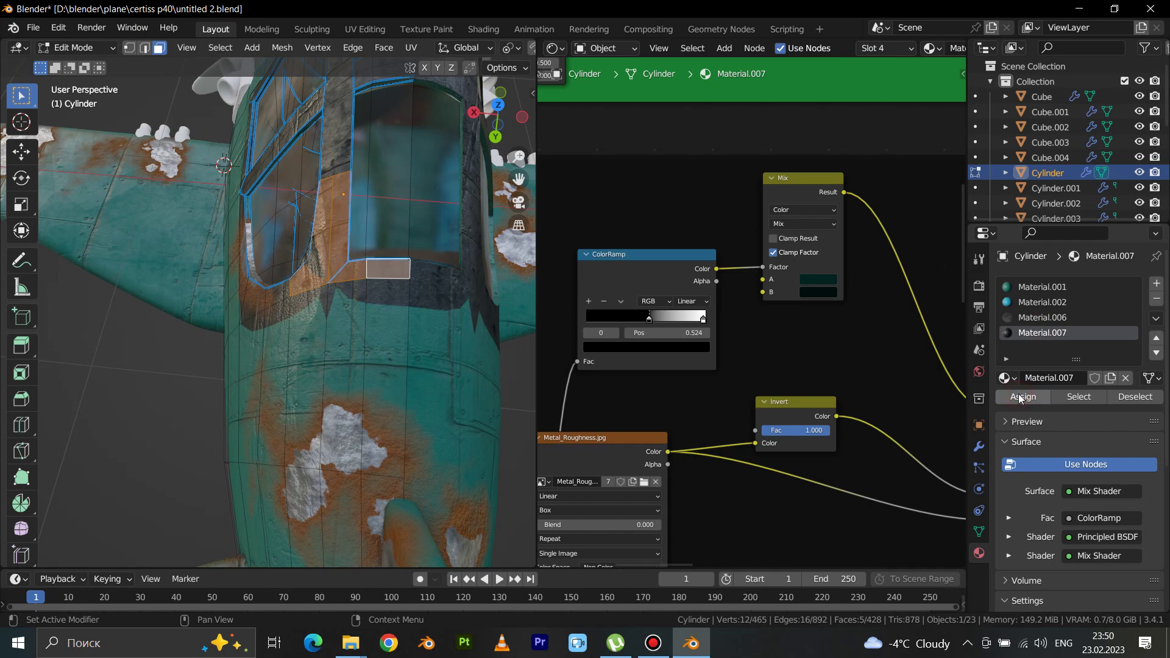
pyautogui.moveTo(390, 275)
pyautogui.mouseDown(button='middle')
pyautogui.moveTo(439, 254)
pyautogui.moveTo(448, 338)
pyautogui.moveTo(432, 290)
pyautogui.mouseUp(button='middle')
pyautogui.scroll(3, 439, 254)
# Step: Add an edge loop across the fuselage close behind the cockpit and return to Object Mode
pyautogui.hotkey('ctrl', 'r')
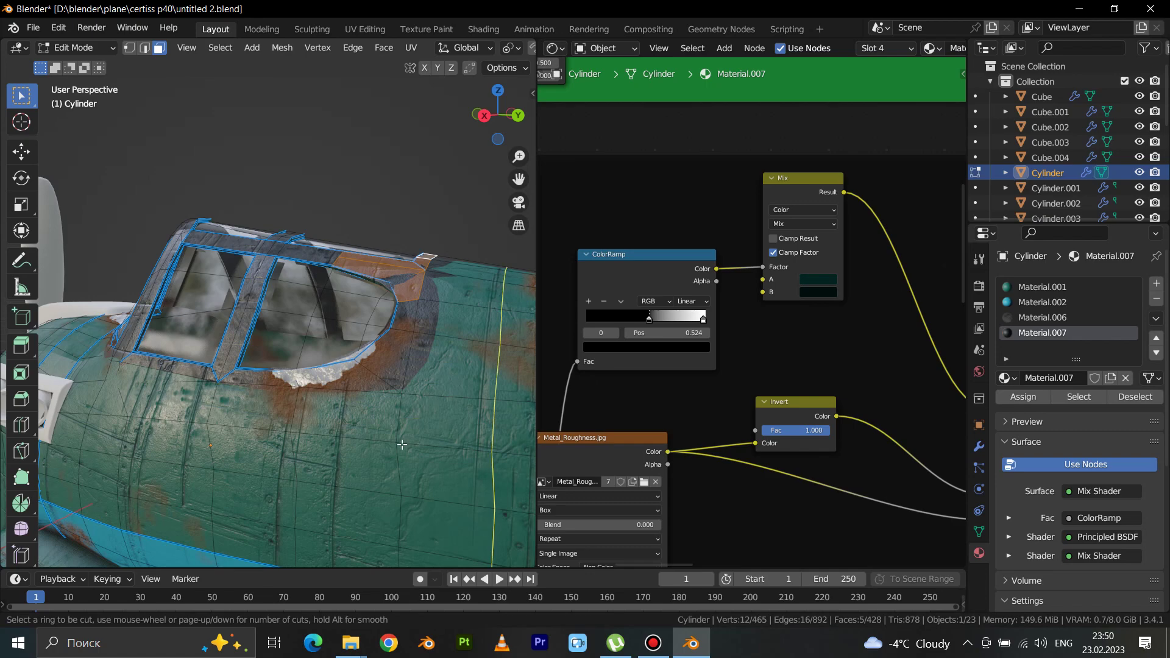
pyautogui.click(443, 420)
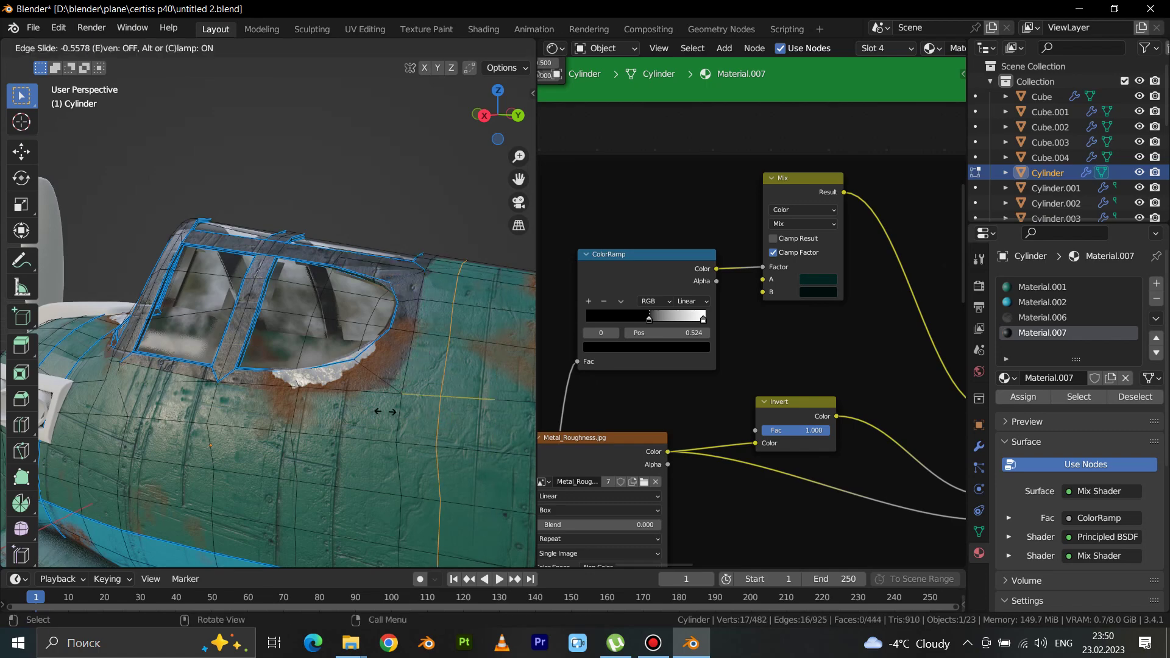
pyautogui.click(353, 402)
pyautogui.scroll(-3, 360, 399)
pyautogui.moveTo(365, 400)
pyautogui.mouseDown(button='middle')
pyautogui.moveTo(462, 364)
pyautogui.moveTo(235, 317)
pyautogui.moveTo(316, 330)
pyautogui.mouseUp(button='middle')
pyautogui.press('Tab')
pyautogui.hotkey('alt', 'a')
pyautogui.scroll(2, 257, 327)
pyautogui.scroll(4, 316, 331)
pyautogui.click(286, 323)
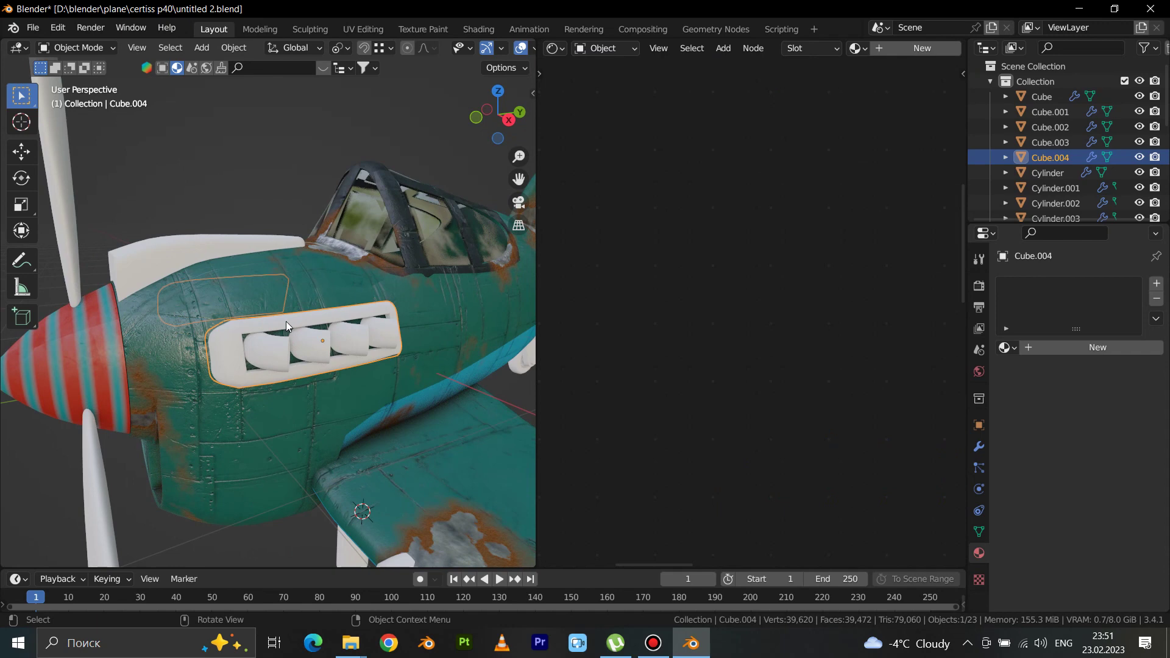
pyautogui.click(1045, 353)
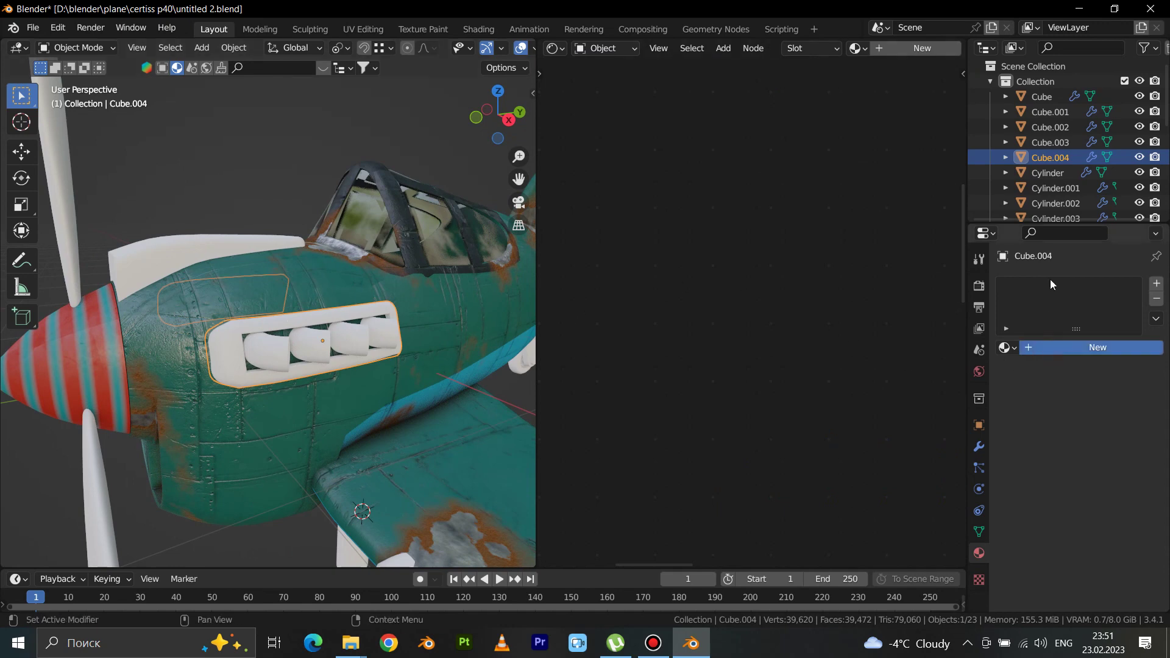
pyautogui.click(1055, 347)
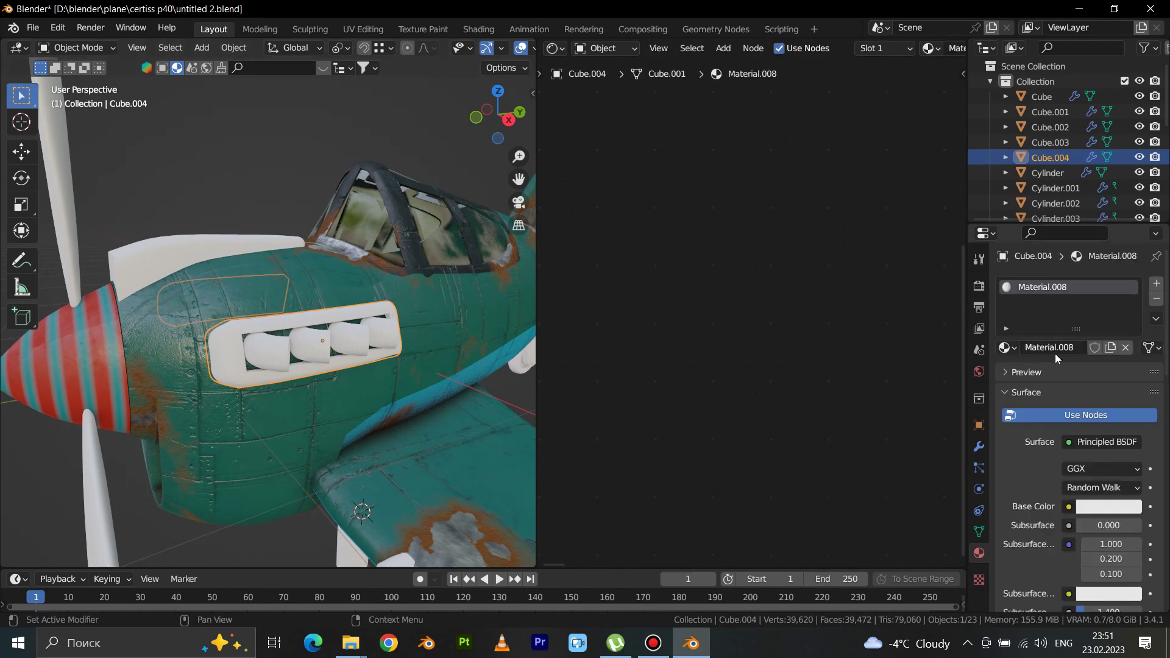
pyautogui.click(1015, 354)
pyautogui.click(894, 476)
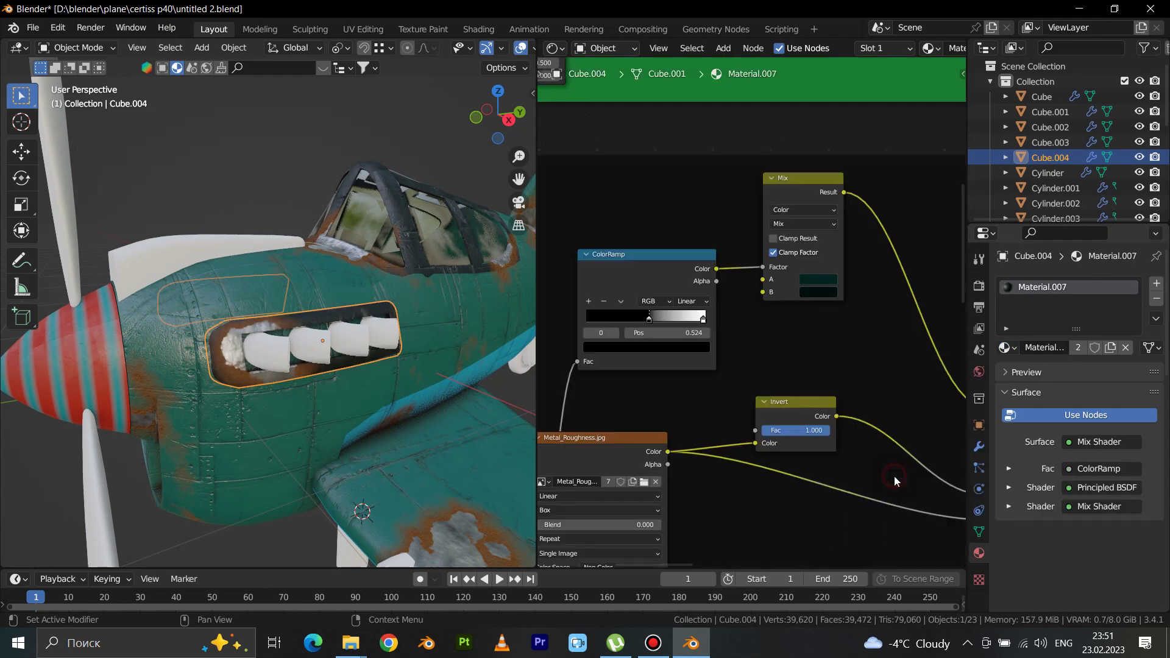
pyautogui.scroll(-5, 323, 373)
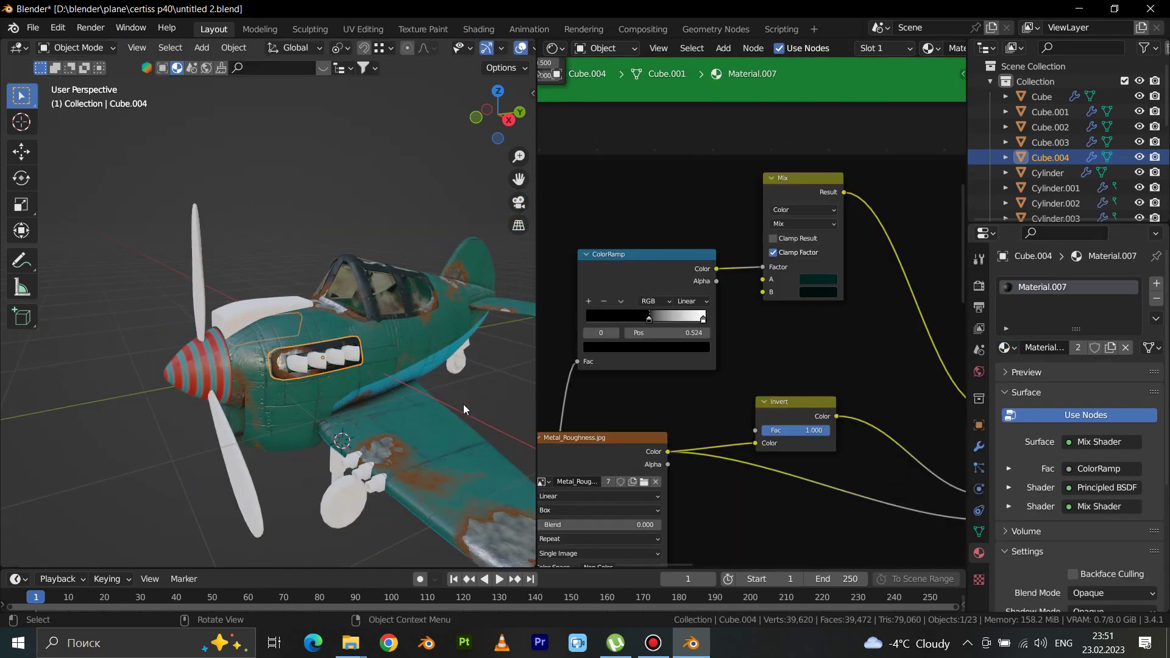
pyautogui.click(488, 390)
pyautogui.moveTo(473, 381); pyautogui.dragTo(341, 407, button='middle')
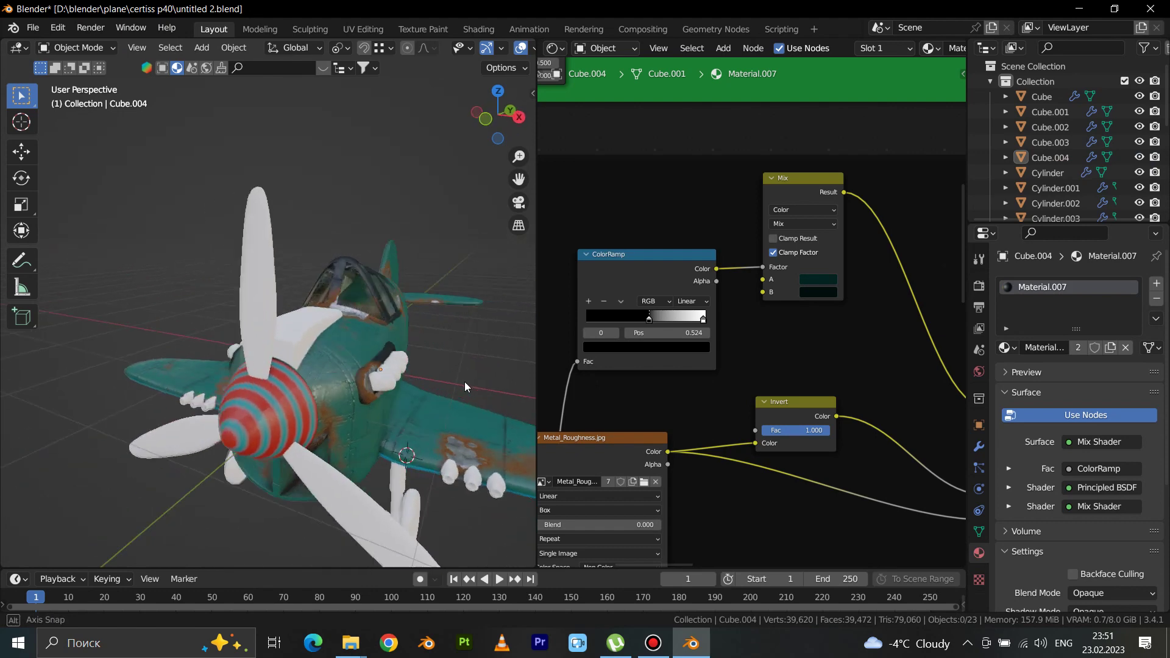
pyautogui.scroll(3, 341, 408)
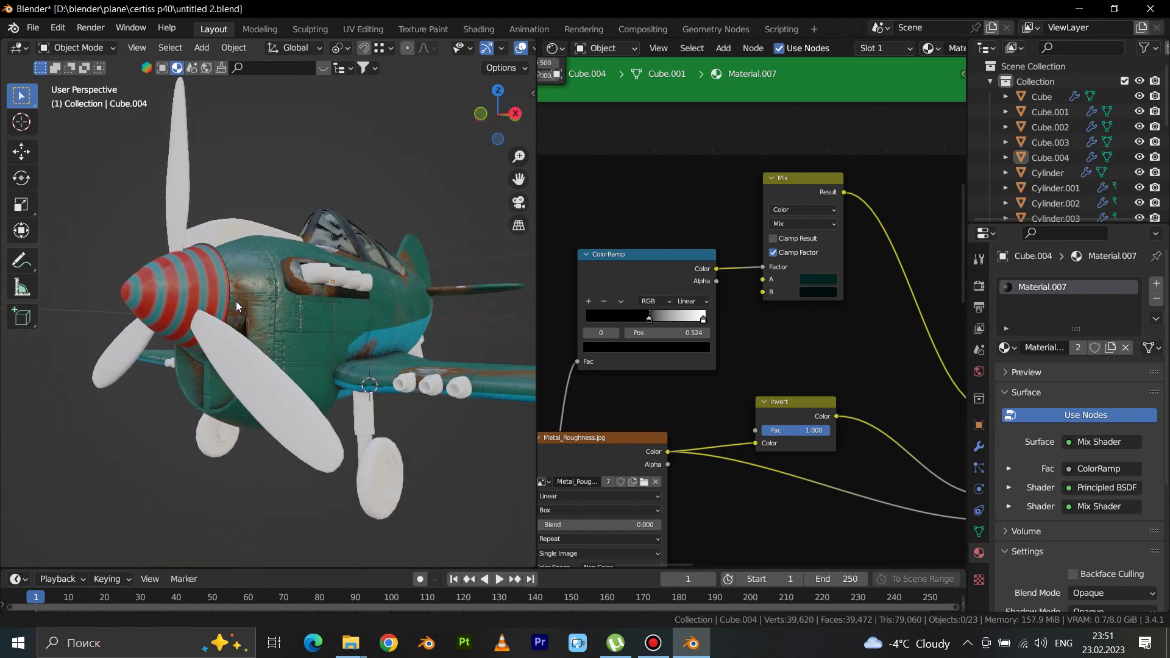
pyautogui.scroll(2, 343, 400)
pyautogui.scroll(3, 343, 399)
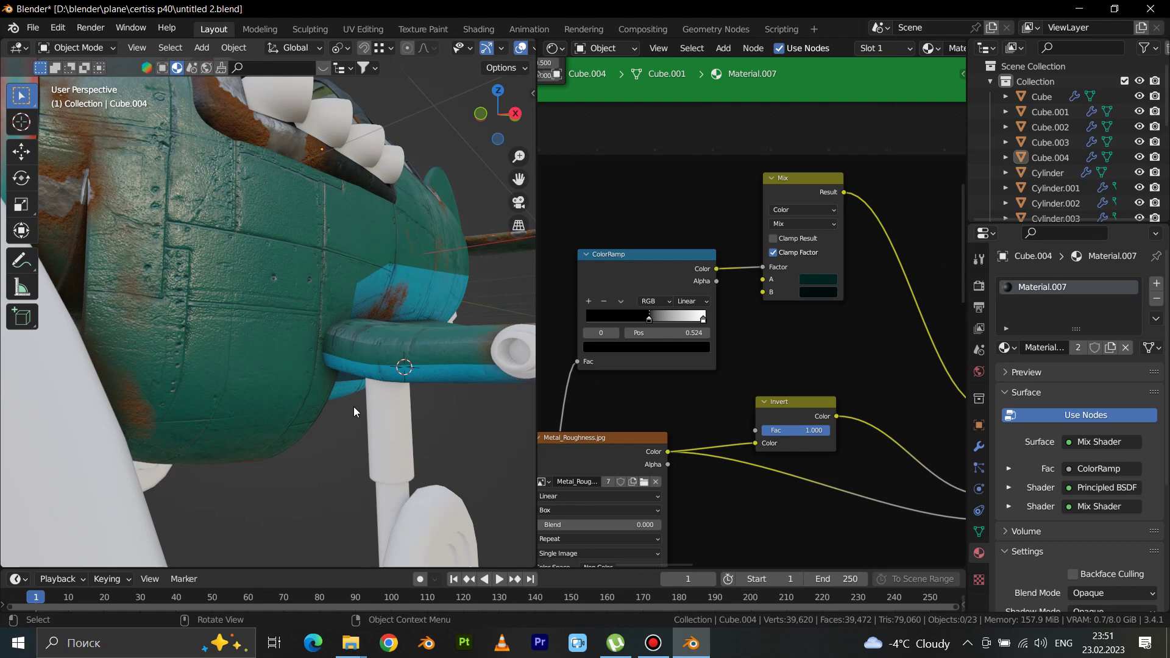
pyautogui.scroll(-8, 354, 407)
pyautogui.moveTo(354, 407); pyautogui.dragTo(346, 238, button='middle')
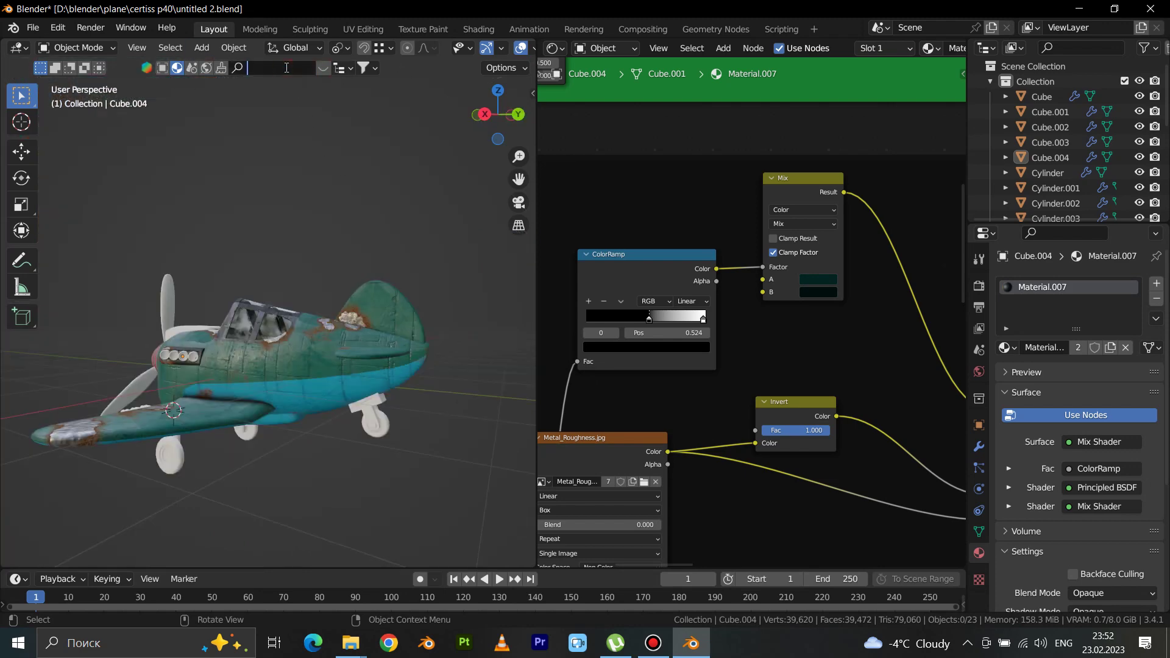
# Step: Search BlenderKit materials for RUBBER and merge the node editor into the 3D view
pyautogui.press('Return')
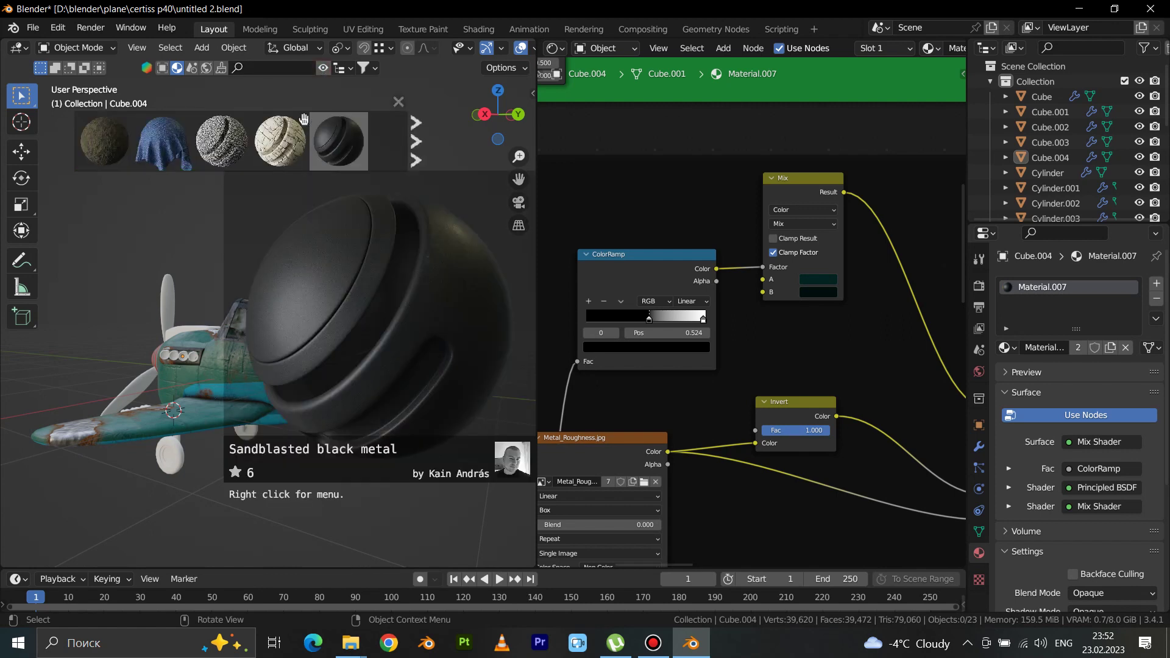
pyautogui.click(272, 67)
pyautogui.write('RUBBER')
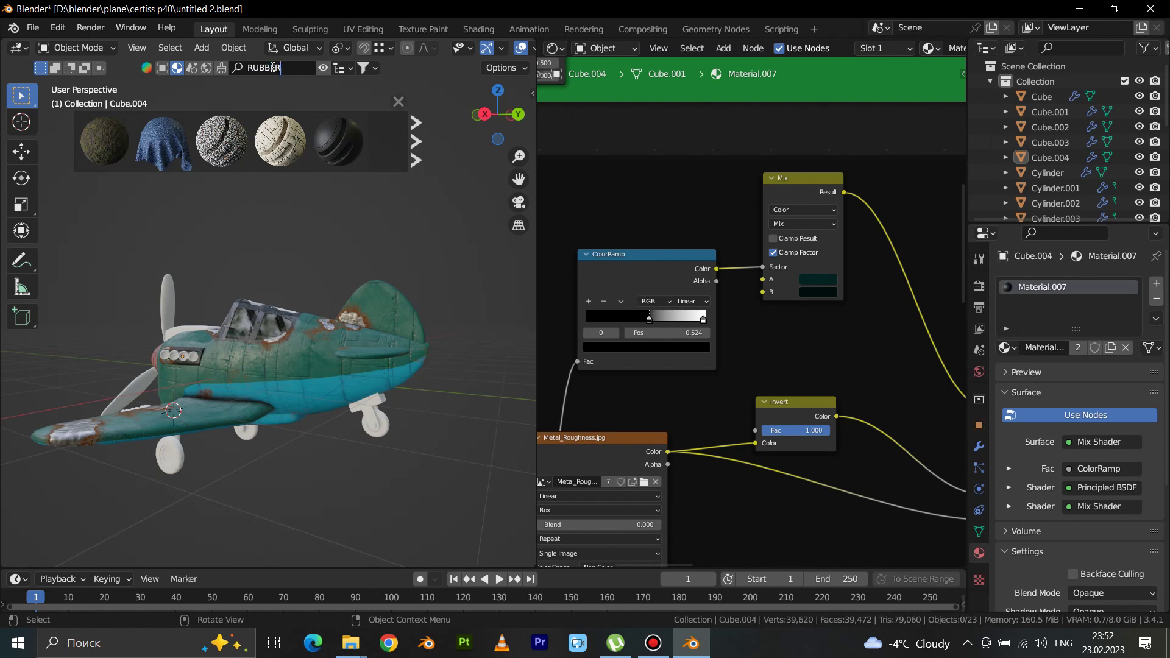
pyautogui.press('Return')
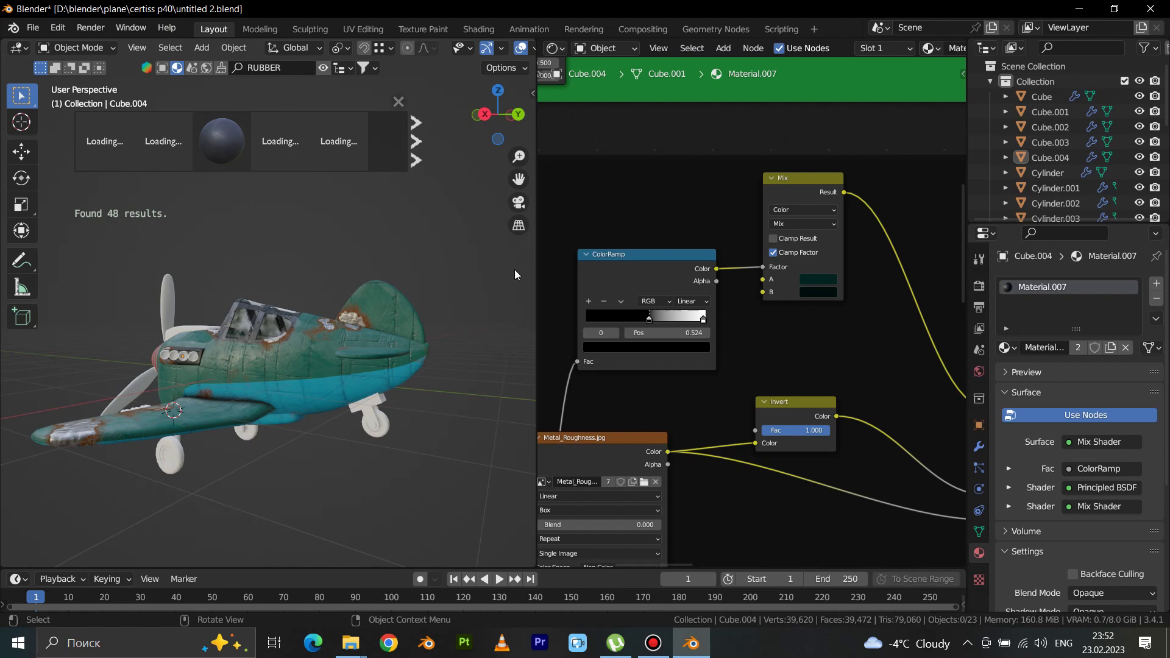
pyautogui.rightClick(538, 294)
pyautogui.click(535, 327)
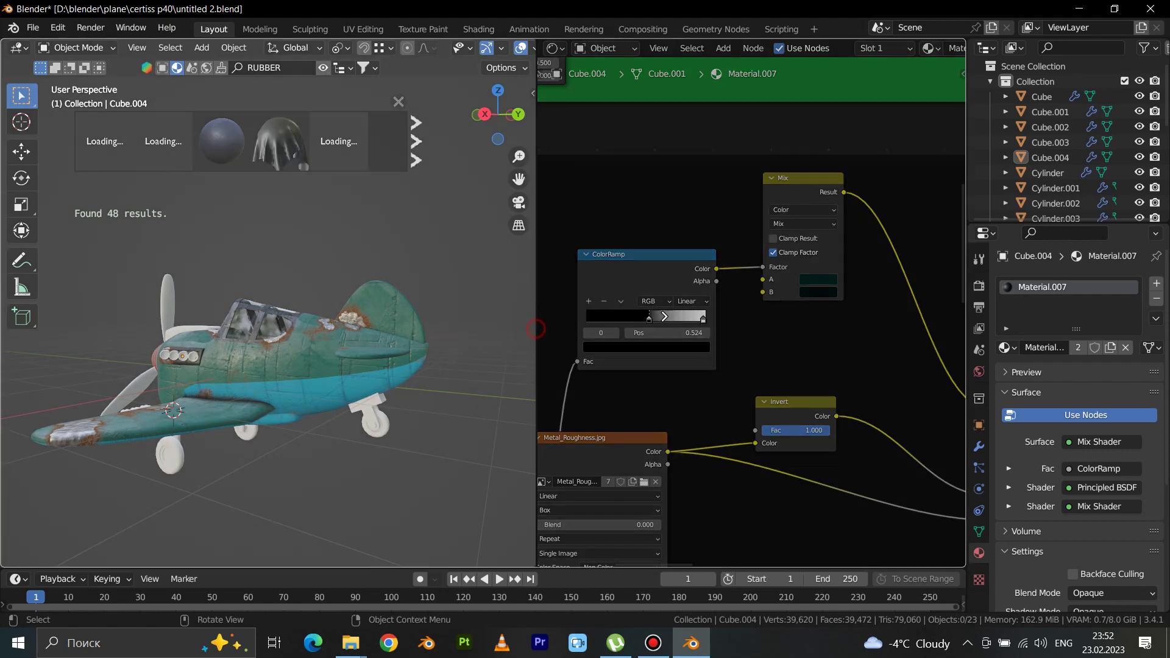
pyautogui.click(743, 315)
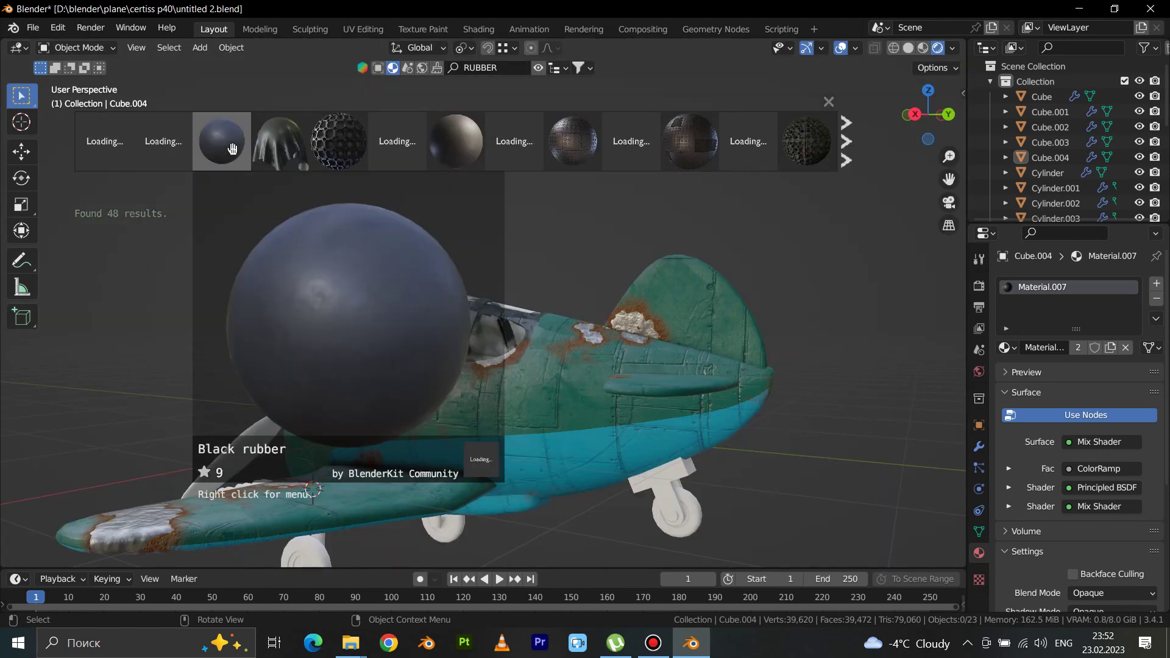
pyautogui.moveTo(163, 141)
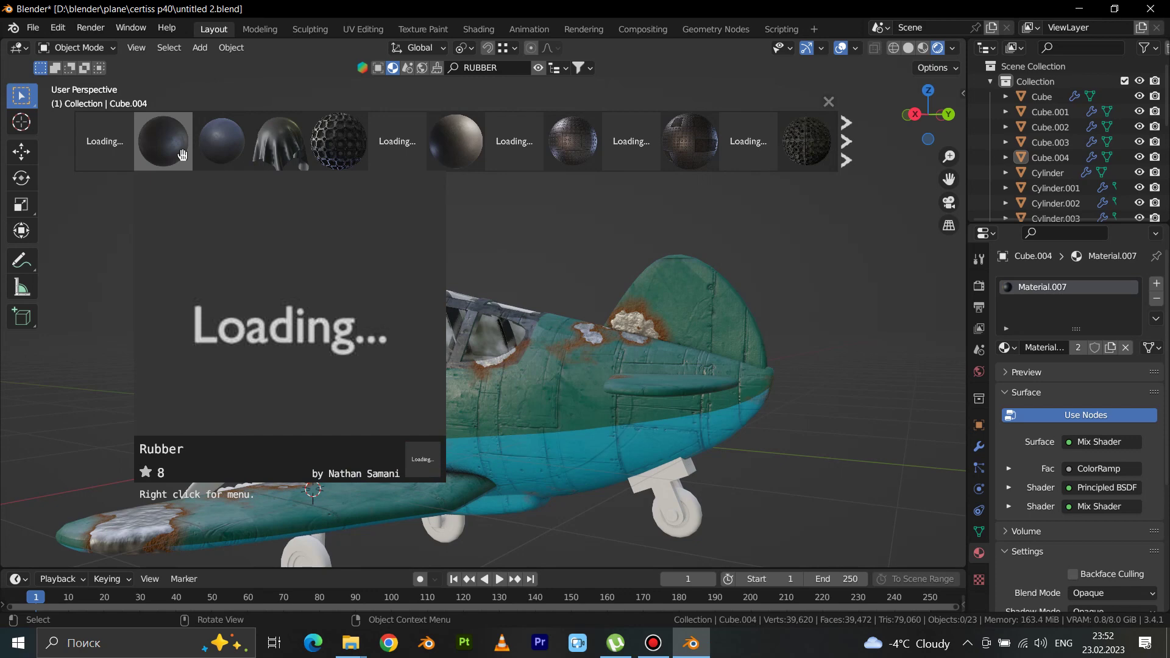
# Step: Apply the Rubber Black material to the tail-wheel strut Cube.002
pyautogui.click(657, 495)
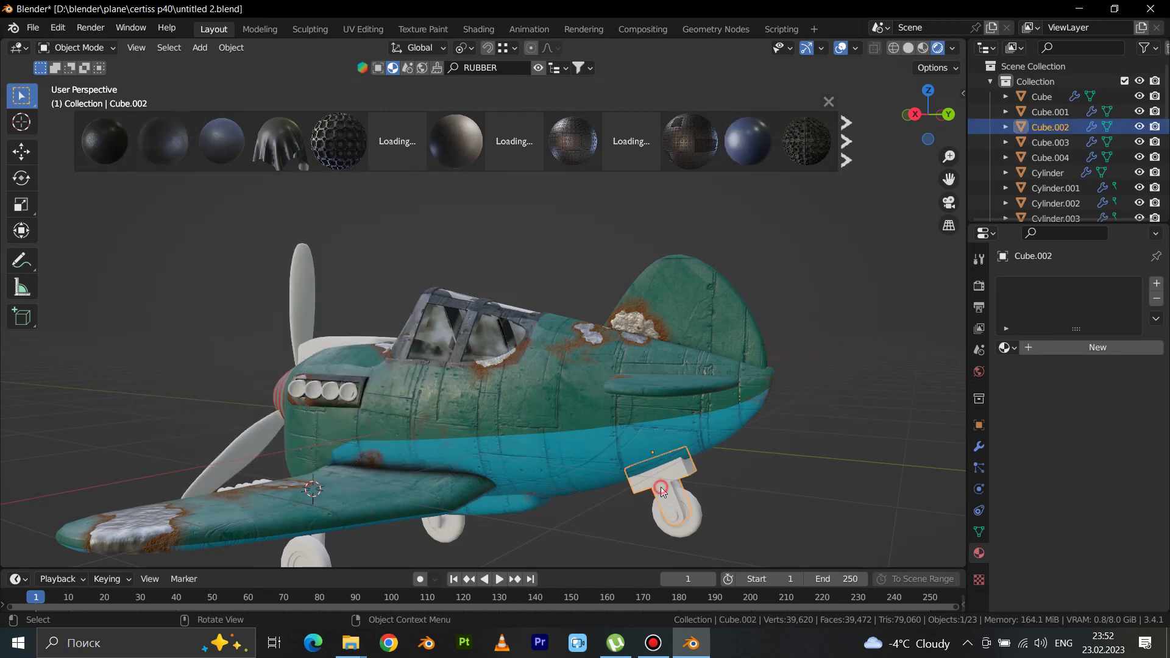
pyautogui.moveTo(631, 141)
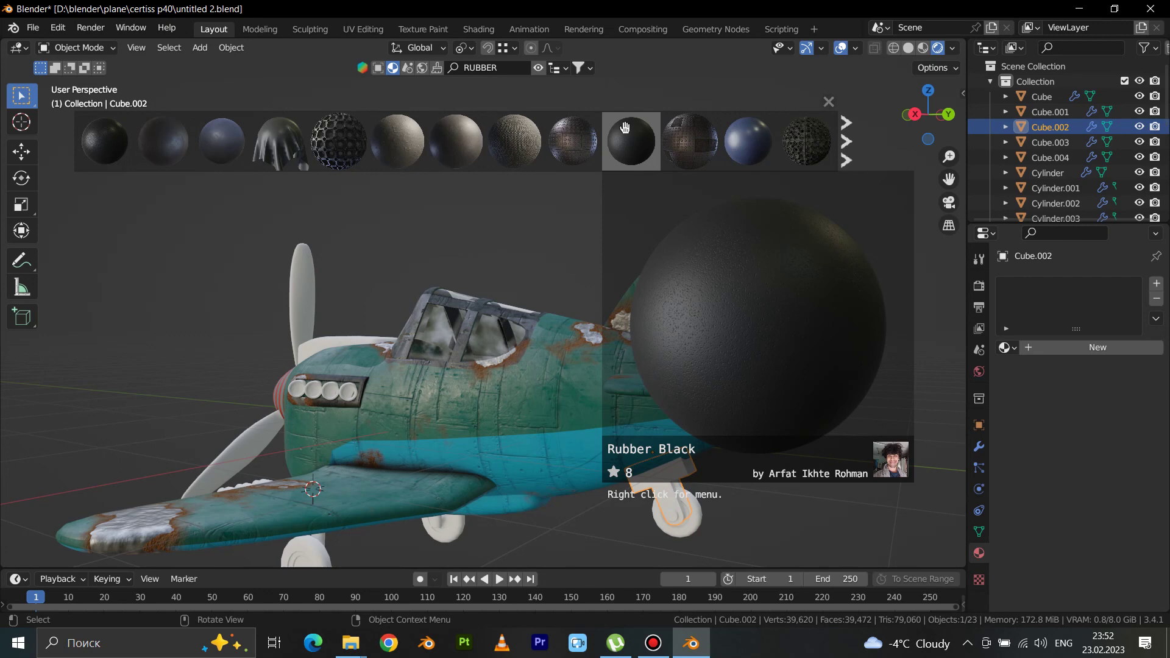
pyautogui.click(628, 131)
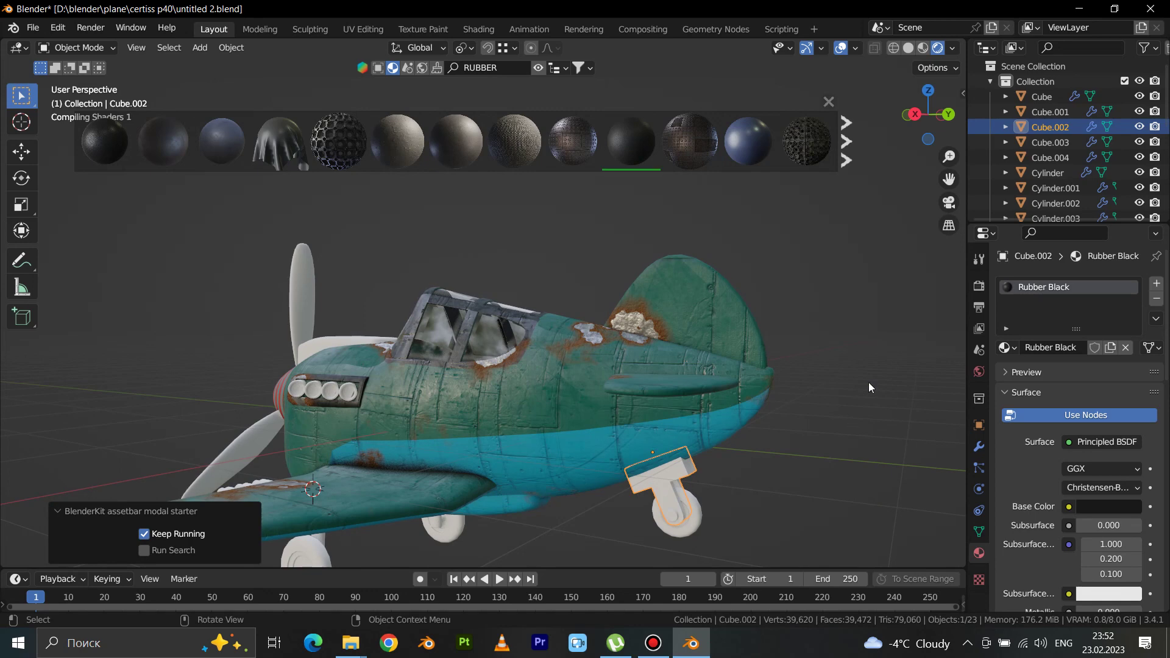
pyautogui.click(705, 485)
pyautogui.scroll(3, 694, 488)
# Step: Assign Rubber Black to the tail wheel Cylinder.005 from the material list
pyautogui.click(692, 489)
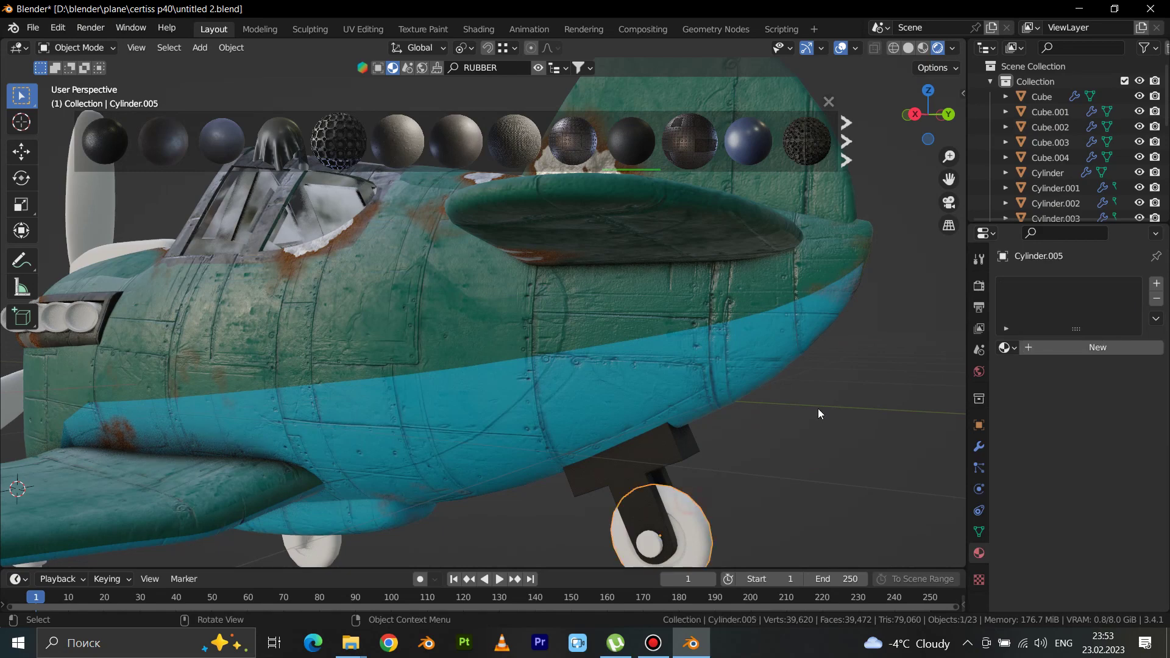
pyautogui.click(1007, 348)
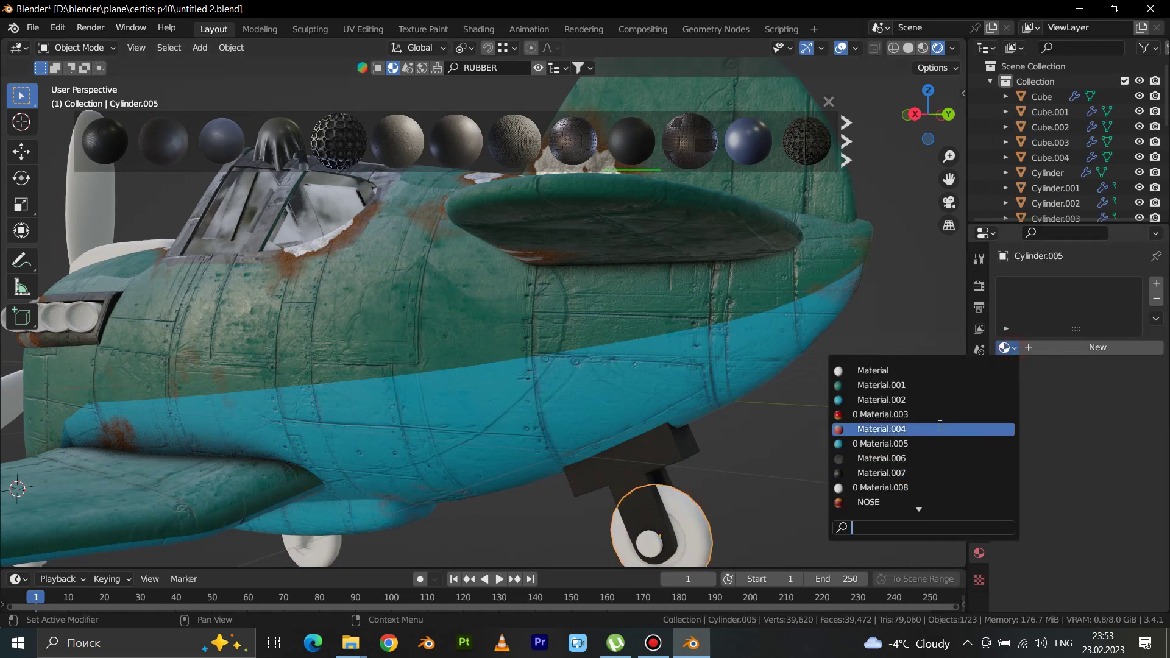
pyautogui.scroll(-1, 929, 494)
pyautogui.click(924, 503)
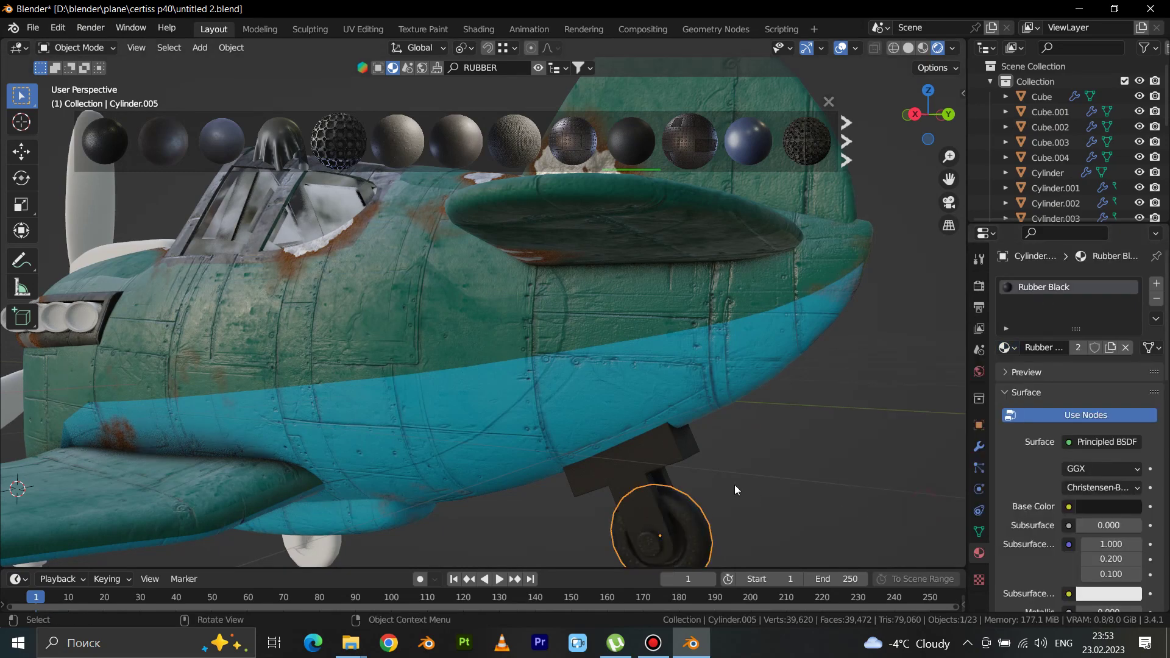
pyautogui.click(670, 450)
pyautogui.moveTo(572, 140)
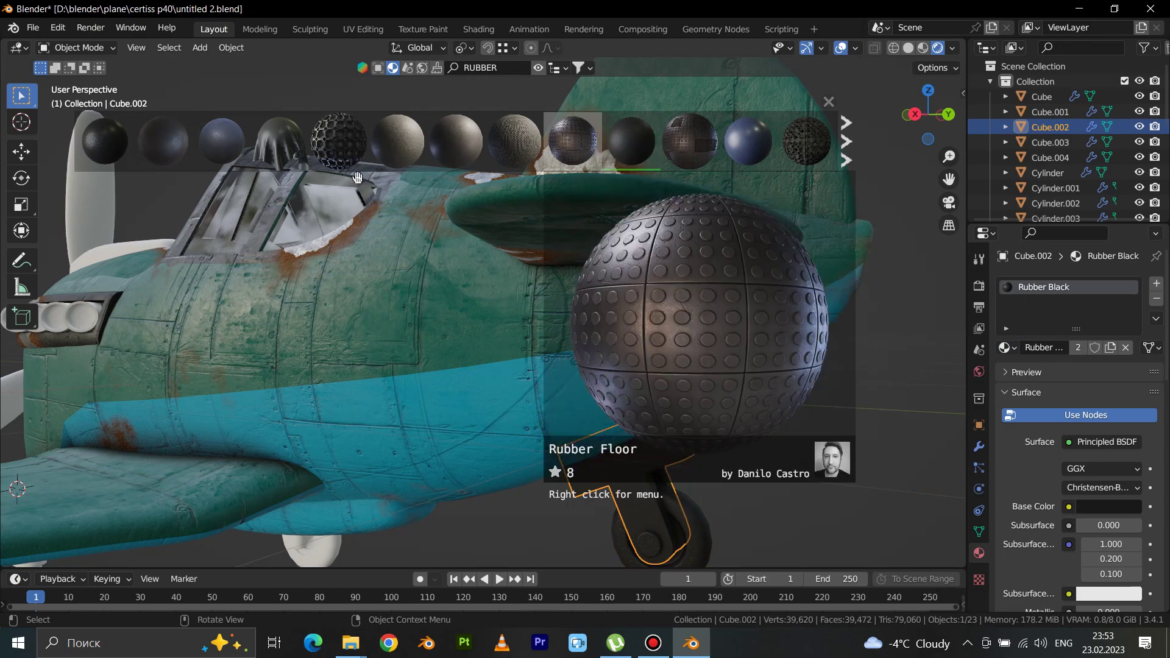
pyautogui.click(519, 65)
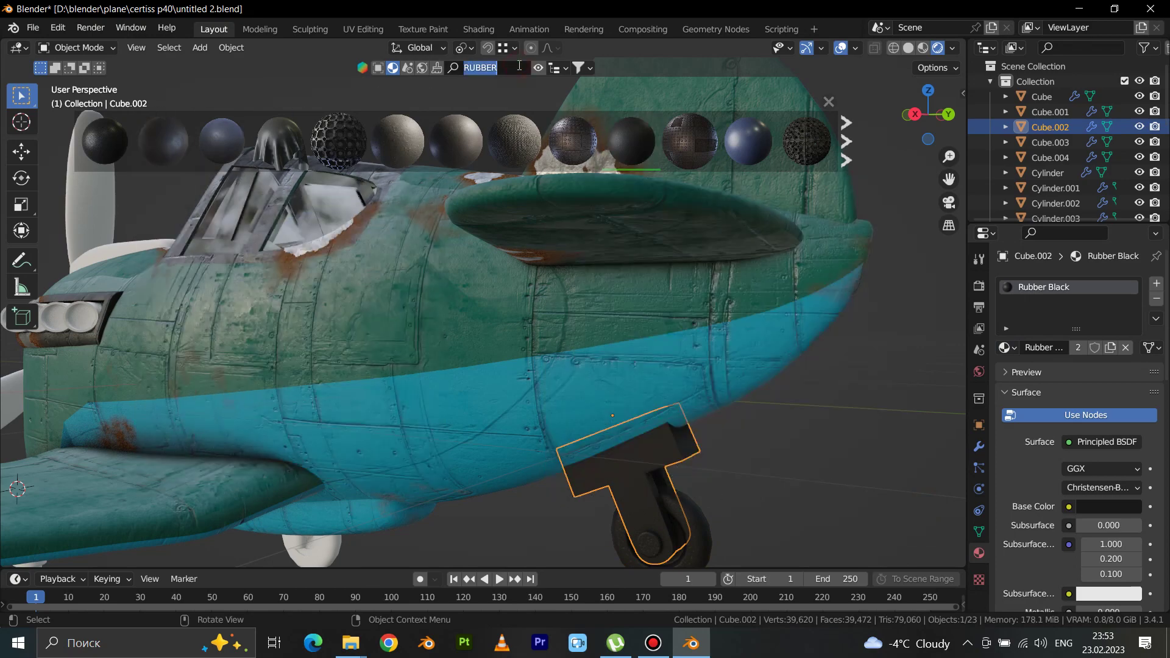
# Step: Search BlenderKit for METALL and drop the Metal material onto tail-wheel strut Cube.002
pyautogui.write('M')
pyautogui.press('Return')
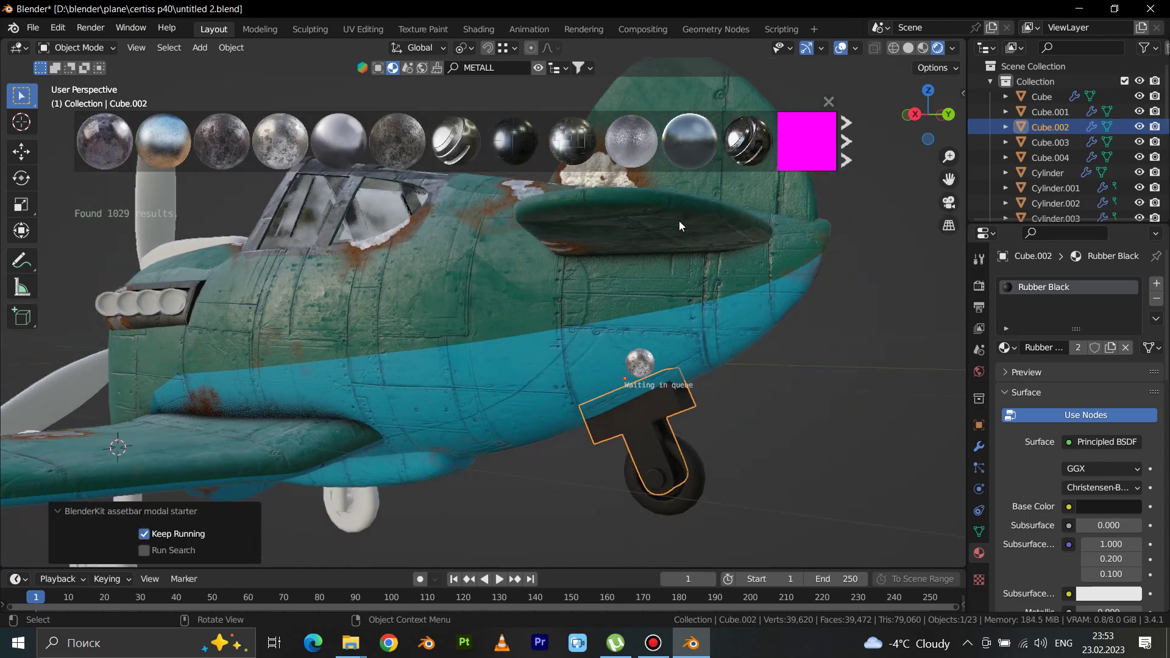
pyautogui.moveTo(512, 156); pyautogui.dragTo(647, 244)
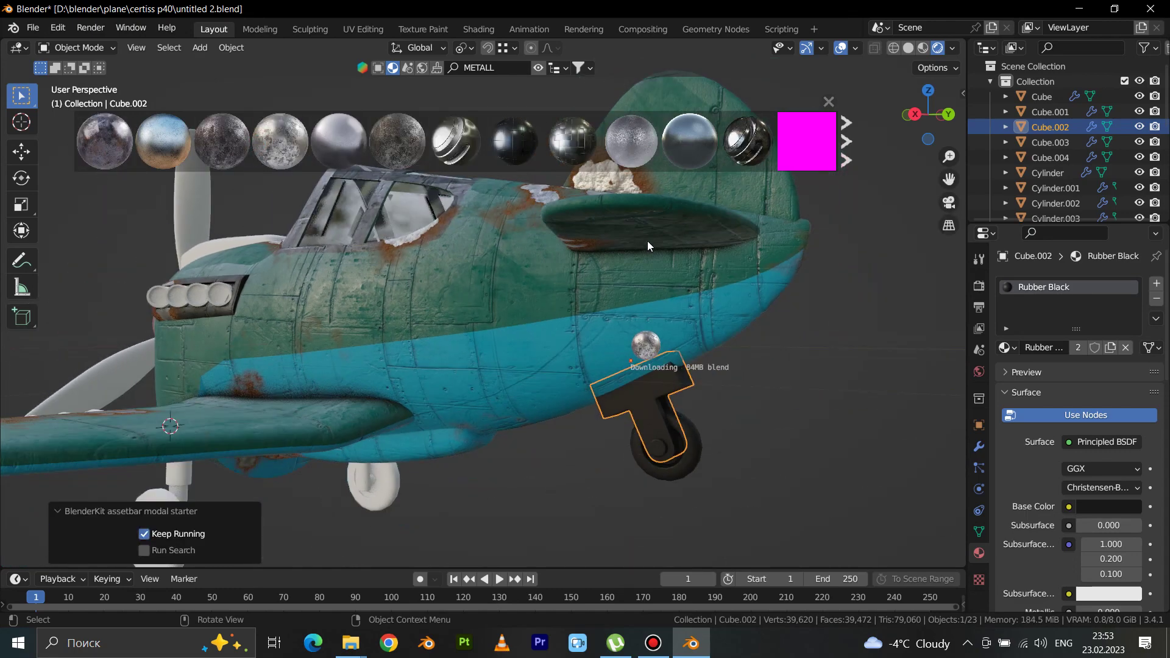
pyautogui.scroll(2, 679, 374)
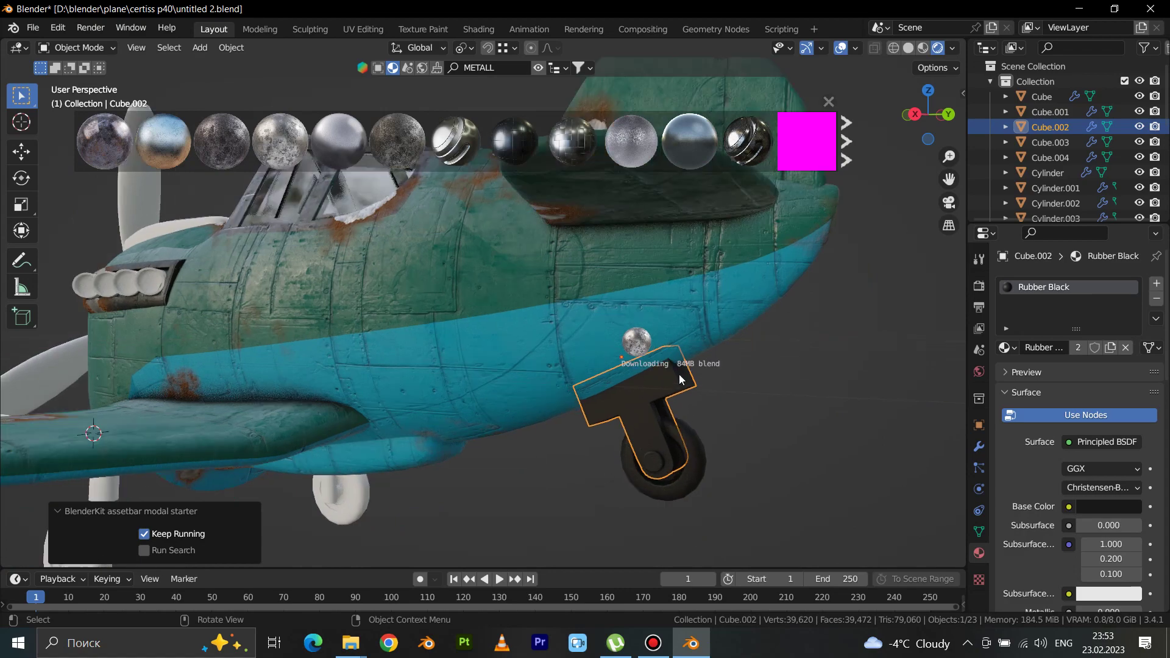
pyautogui.scroll(2, 679, 374)
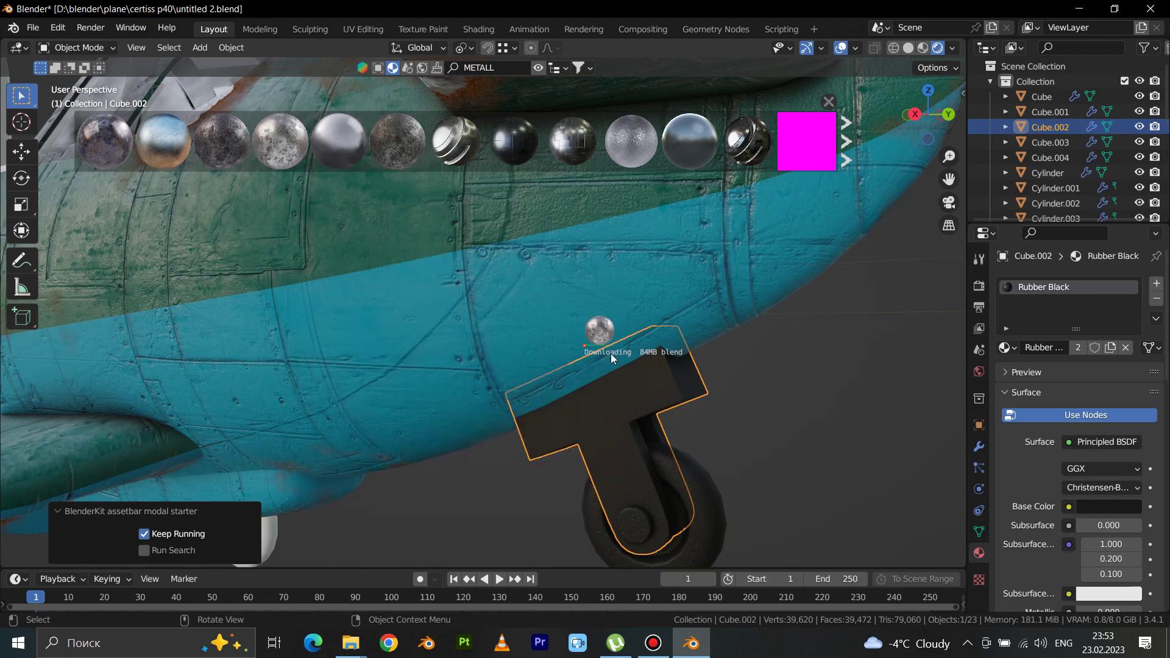
pyautogui.click(606, 317)
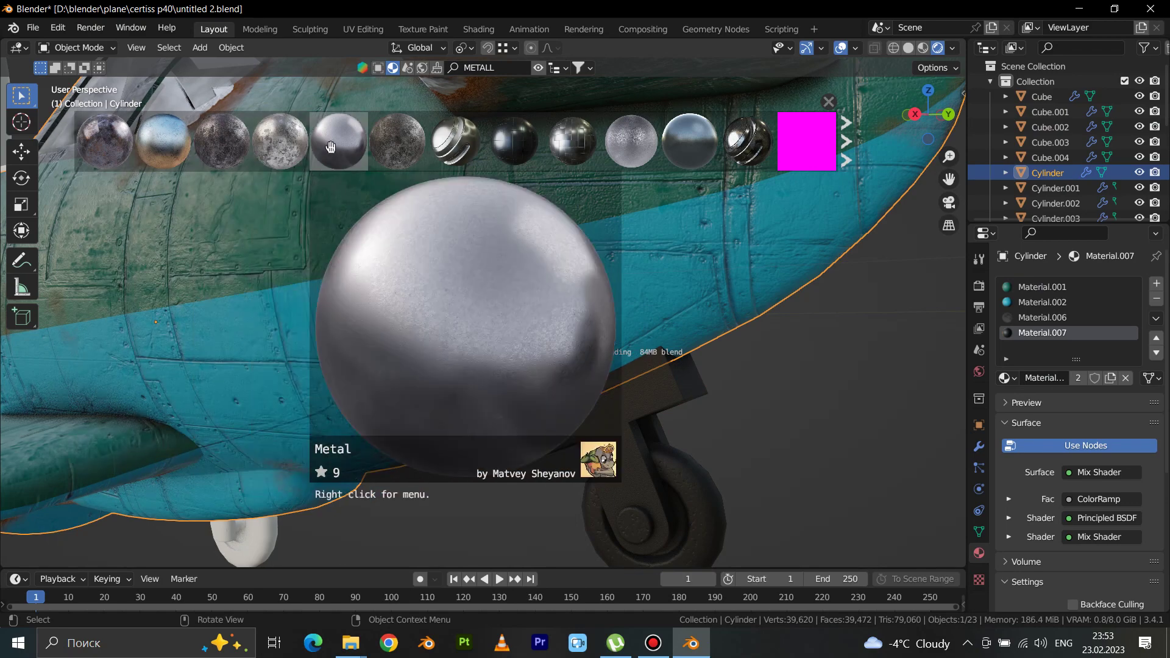
pyautogui.click(622, 443)
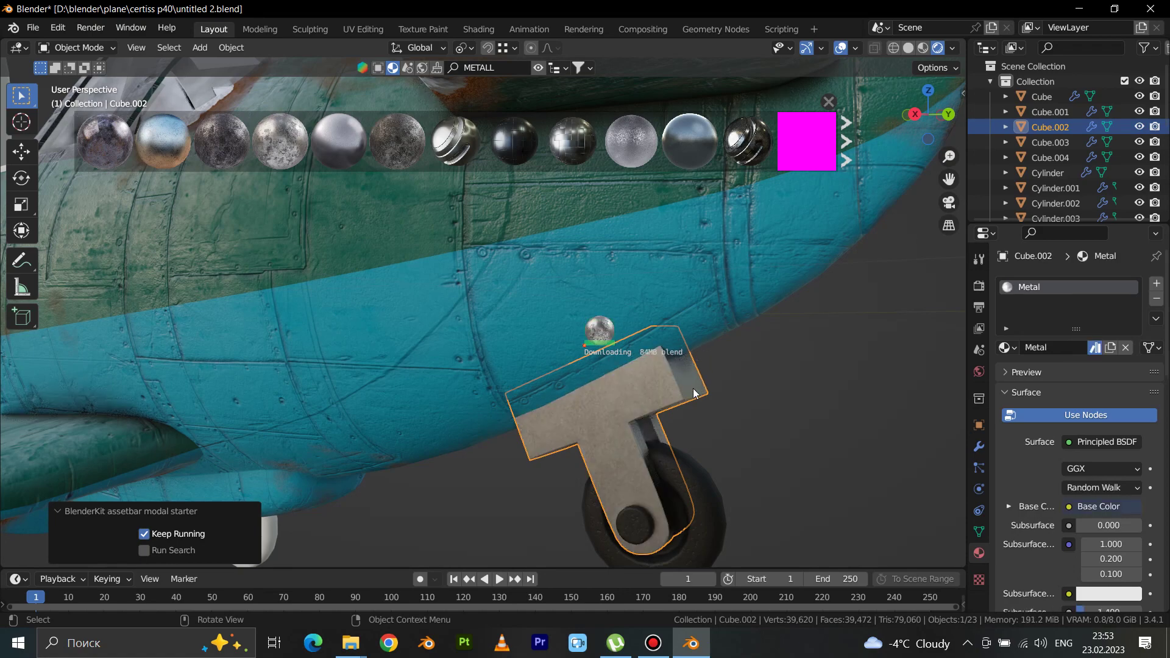
# Step: Link the Metal material from Cube.002 onto main landing-gear strut Cylinder.010
pyautogui.scroll(-3, 696, 359)
pyautogui.moveTo(696, 359); pyautogui.dragTo(763, 380, button='middle')
pyautogui.click(764, 385)
pyautogui.scroll(-4, 701, 390)
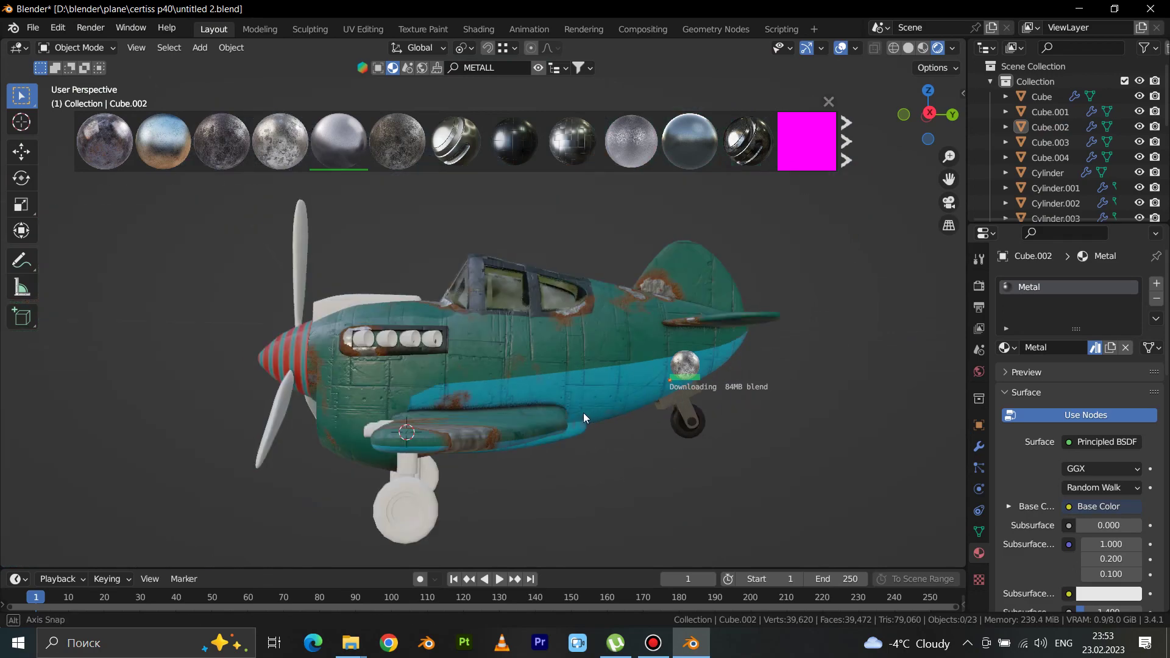
pyautogui.moveTo(585, 415); pyautogui.dragTo(492, 454, button='middle')
pyautogui.click(487, 450)
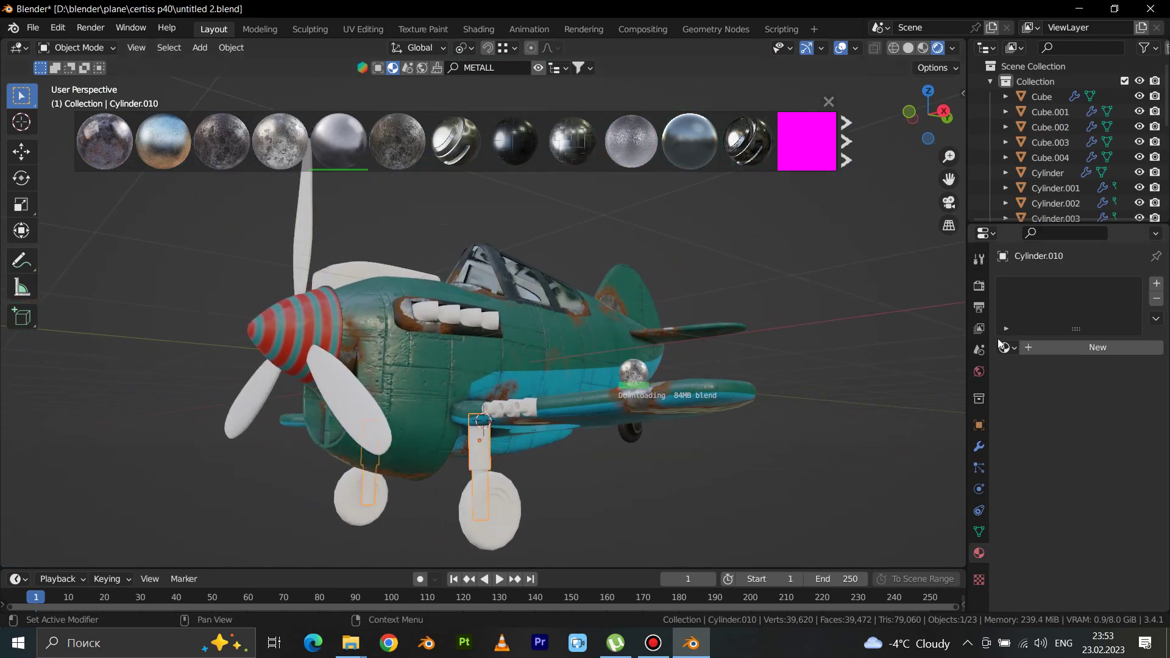
pyautogui.moveTo(669, 431); pyautogui.dragTo(589, 439, button='middle')
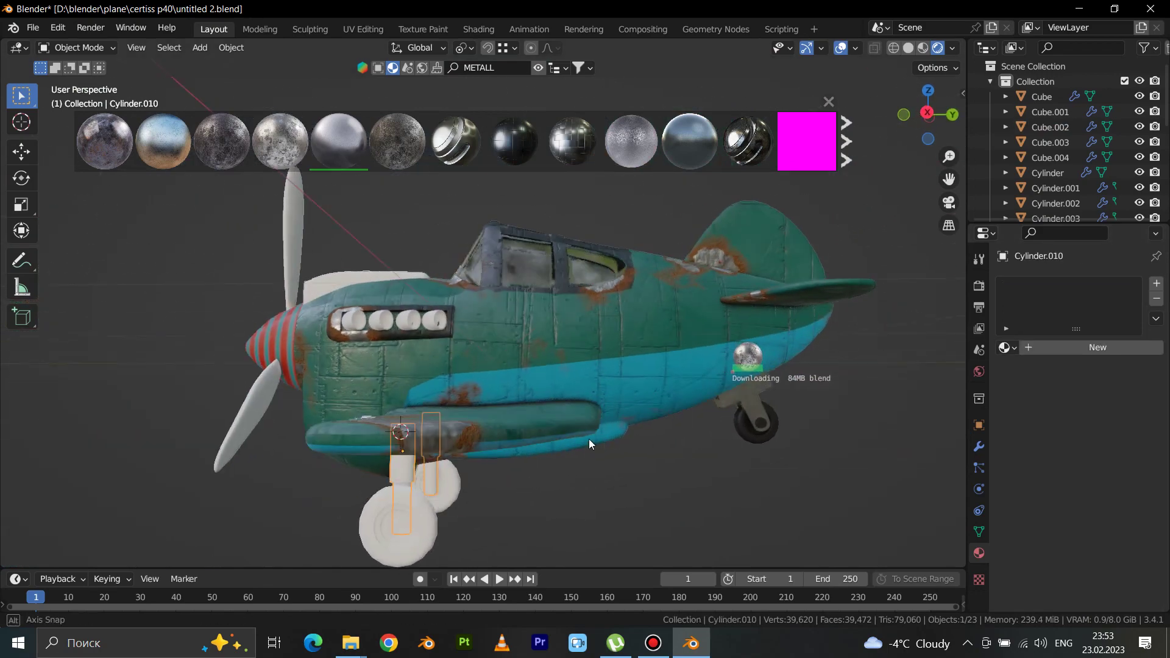
pyautogui.keyDown('shift'); pyautogui.click(742, 396); pyautogui.keyUp('shift')
pyautogui.hotkey('ctrl', 'l')
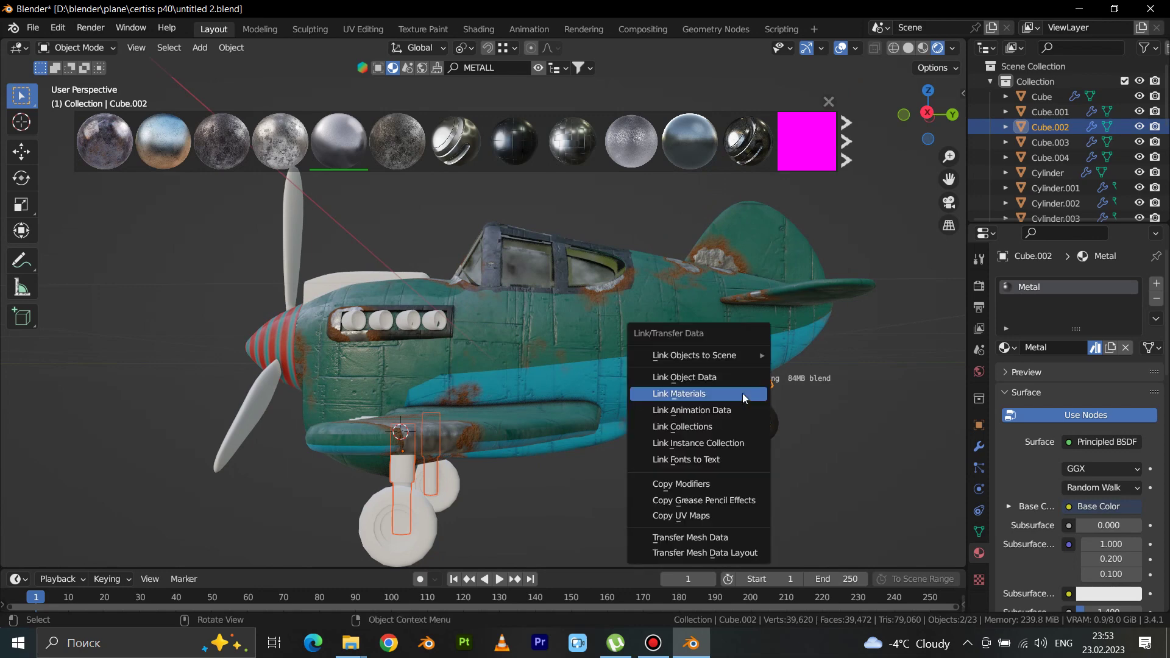
pyautogui.click(742, 393)
pyautogui.moveTo(742, 393)
pyautogui.mouseDown(button='middle')
pyautogui.moveTo(591, 470)
pyautogui.moveTo(645, 484)
pyautogui.moveTo(598, 463)
pyautogui.moveTo(606, 481)
pyautogui.moveTo(540, 485)
pyautogui.mouseUp(button='middle')
pyautogui.click(598, 463)
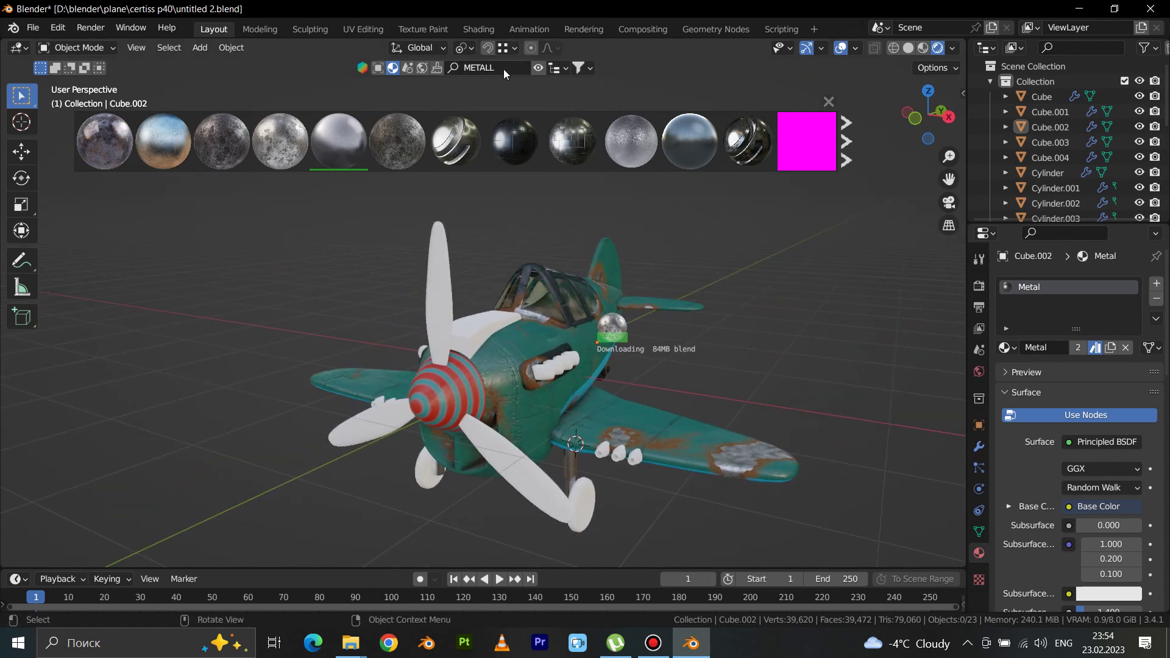
# Step: Drag Black Metal Paint from the BlenderKit asset bar onto one propeller blade
pyautogui.scroll(-5, 609, 142)
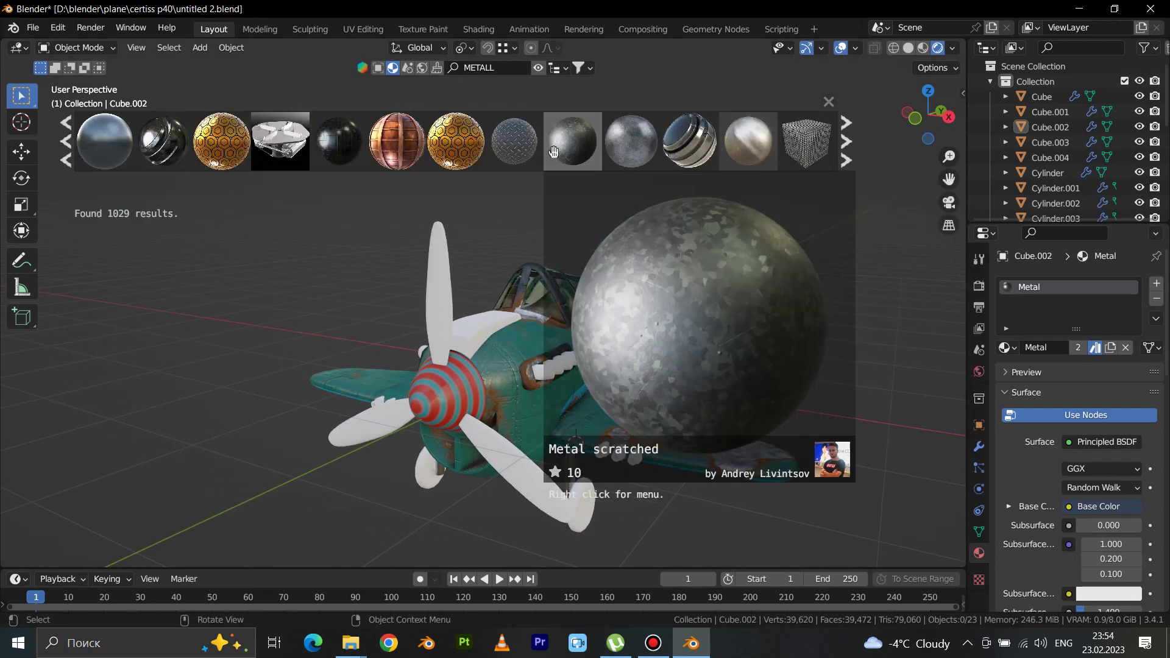
pyautogui.scroll(-4, 689, 141)
pyautogui.click(630, 141)
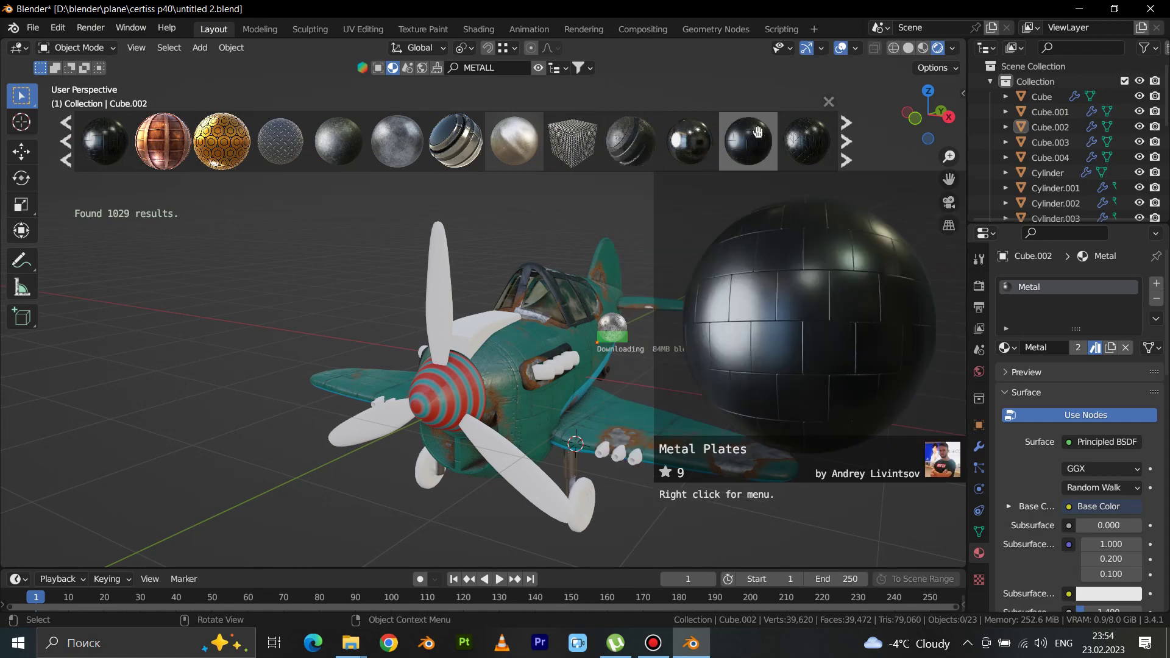
pyautogui.scroll(-6, 757, 131)
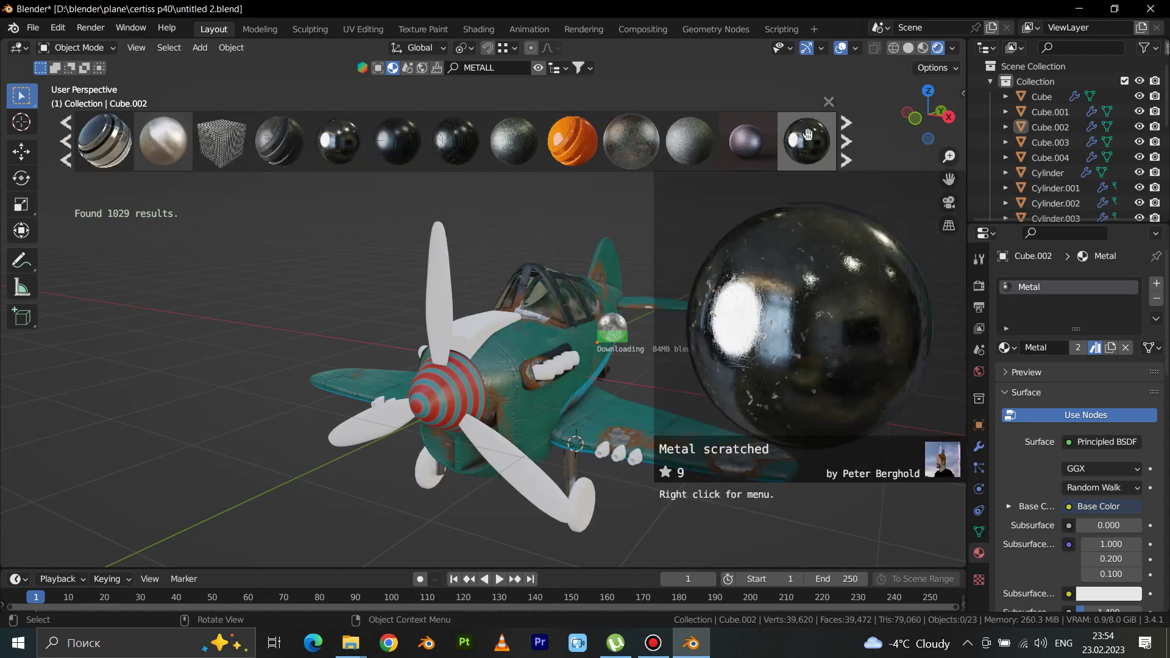
pyautogui.scroll(-3, 732, 137)
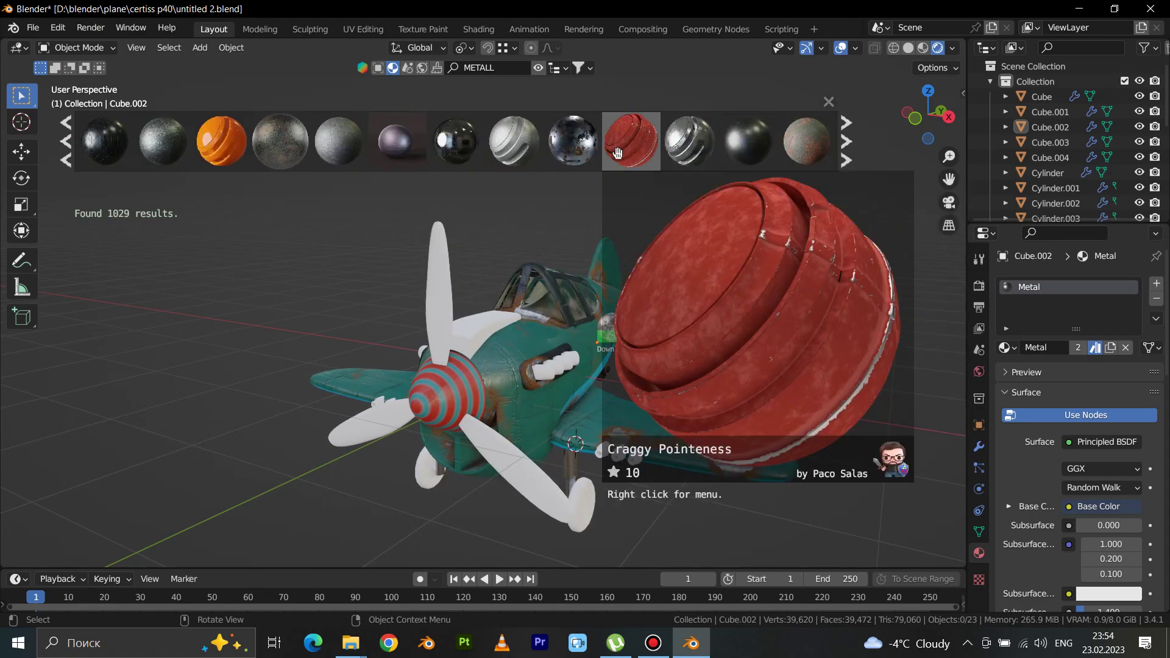
pyautogui.scroll(-3, 570, 145)
pyautogui.scroll(-3, 570, 145)
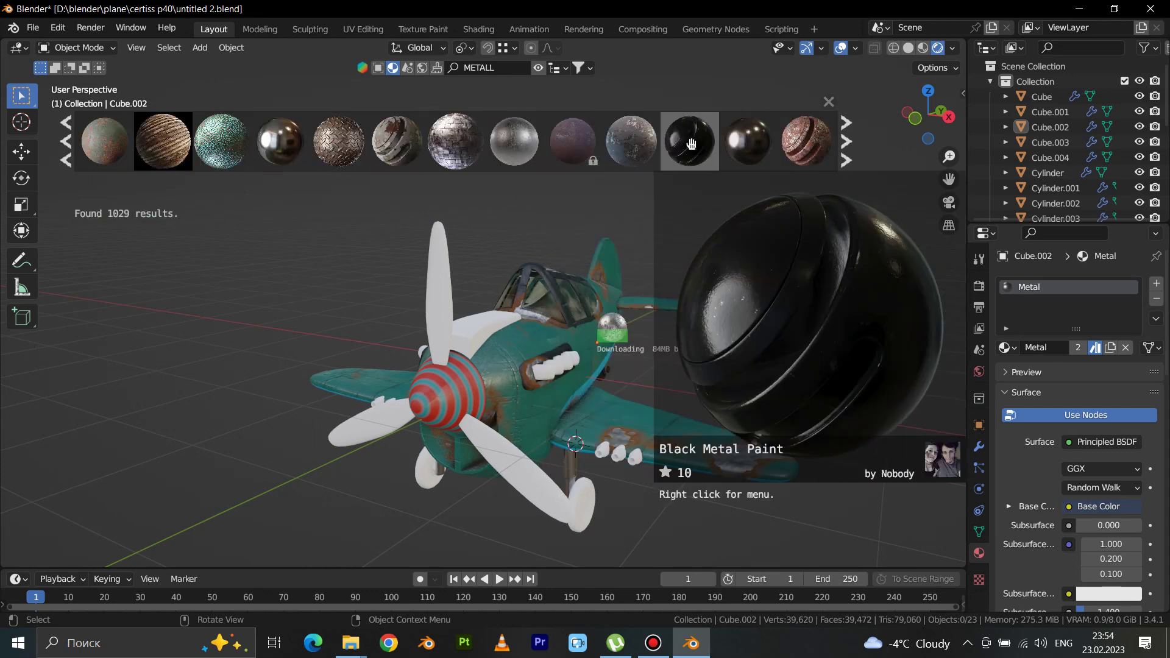
pyautogui.click(481, 459)
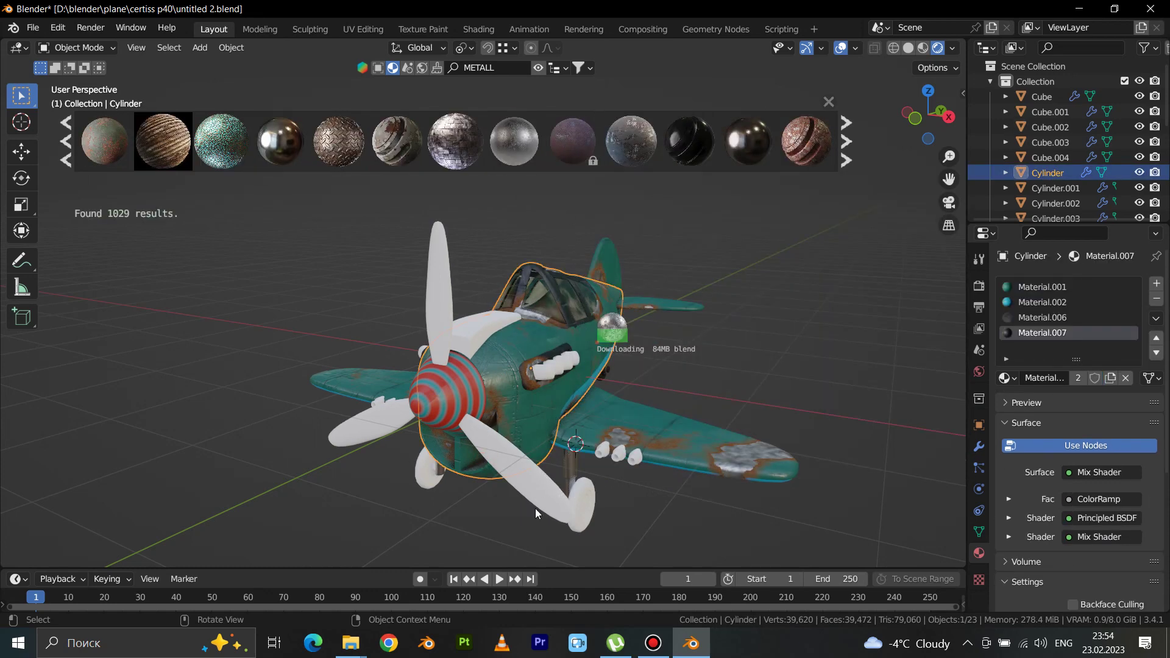
pyautogui.click(535, 508)
pyautogui.moveTo(689, 141); pyautogui.dragTo(512, 463)
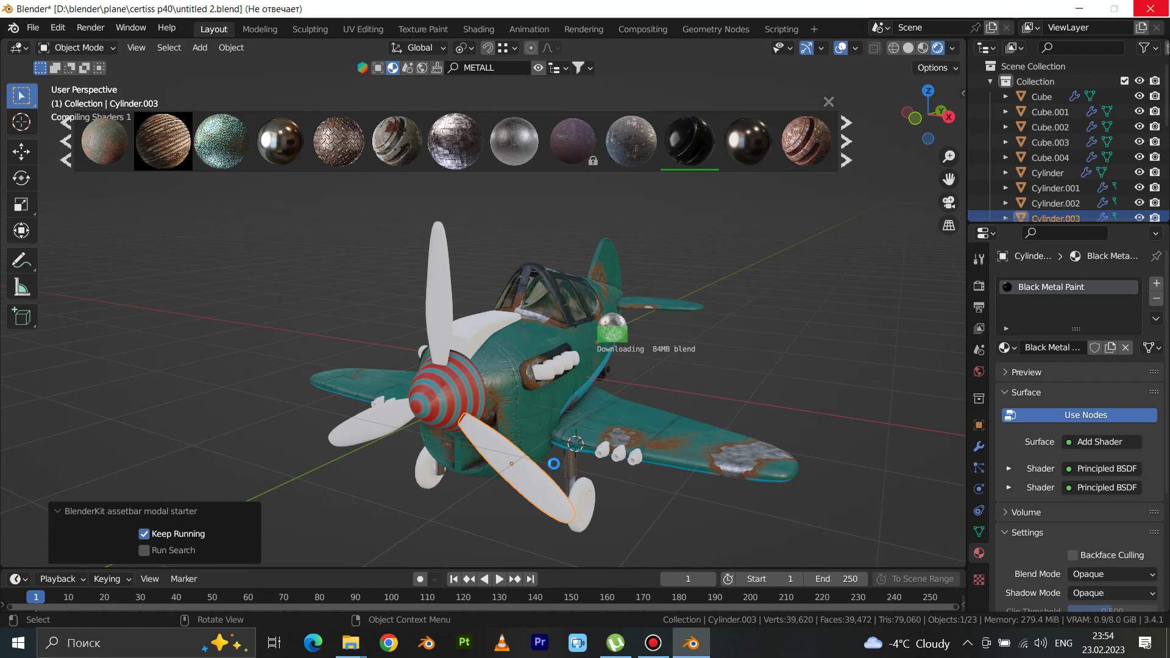
# Step: Link Black Metal Paint from the black blade to the other propeller blades
pyautogui.moveTo(565, 462)
pyautogui.mouseDown(button='middle')
pyautogui.moveTo(533, 400)
pyautogui.moveTo(509, 379)
pyautogui.moveTo(580, 336)
pyautogui.mouseUp(button='middle')
pyautogui.click(495, 361)
pyautogui.moveTo(495, 360)
pyautogui.mouseDown(button='middle')
pyautogui.moveTo(728, 396)
pyautogui.moveTo(630, 421)
pyautogui.moveTo(480, 359)
pyautogui.mouseUp(button='middle')
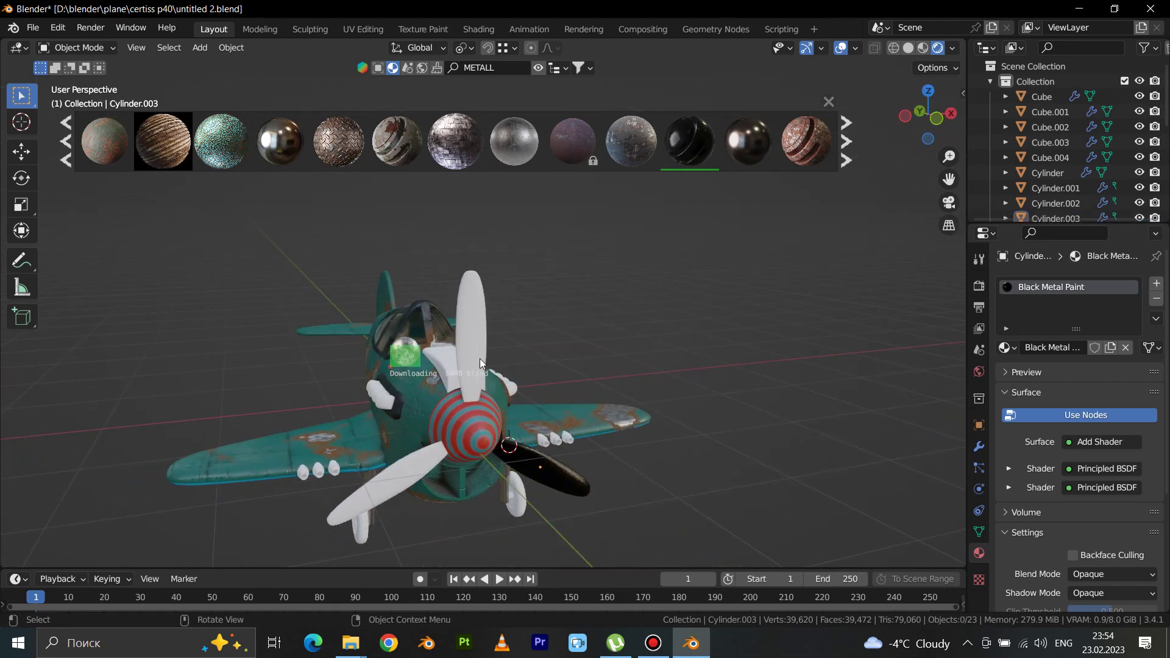
pyautogui.click(480, 359)
pyautogui.click(435, 464)
pyautogui.click(560, 464)
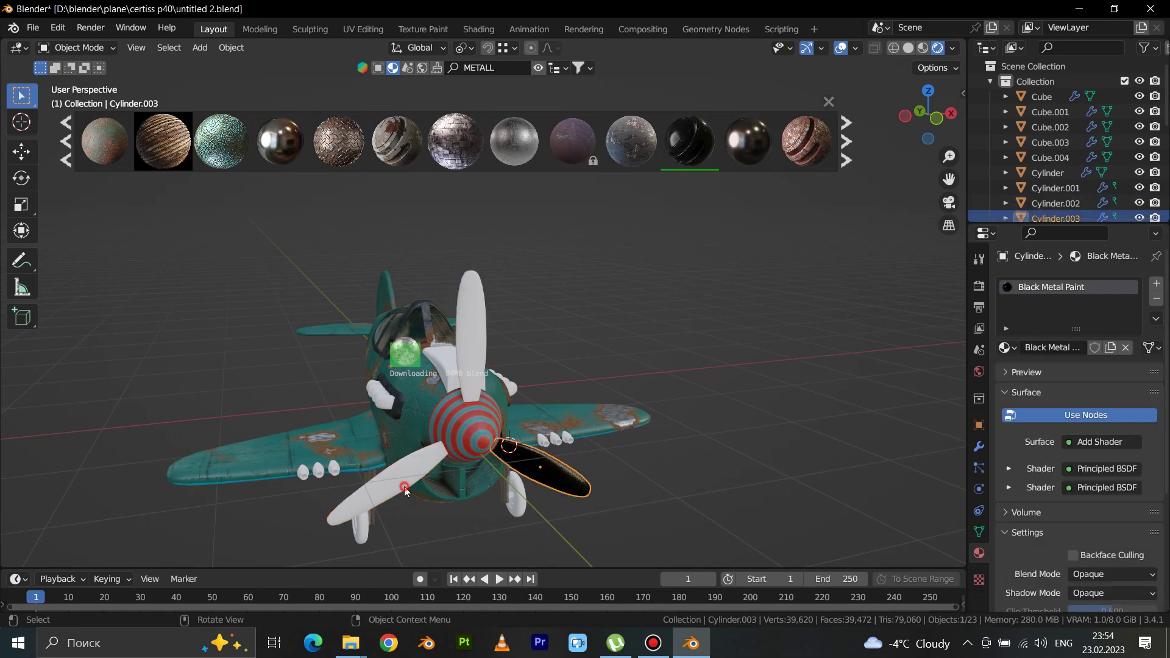
pyautogui.click(405, 483)
pyautogui.keyDown('shift'); pyautogui.click(469, 366); pyautogui.keyUp('shift')
pyautogui.keyDown('shift'); pyautogui.click(557, 472); pyautogui.keyUp('shift')
pyautogui.hotkey('ctrl', 'l')
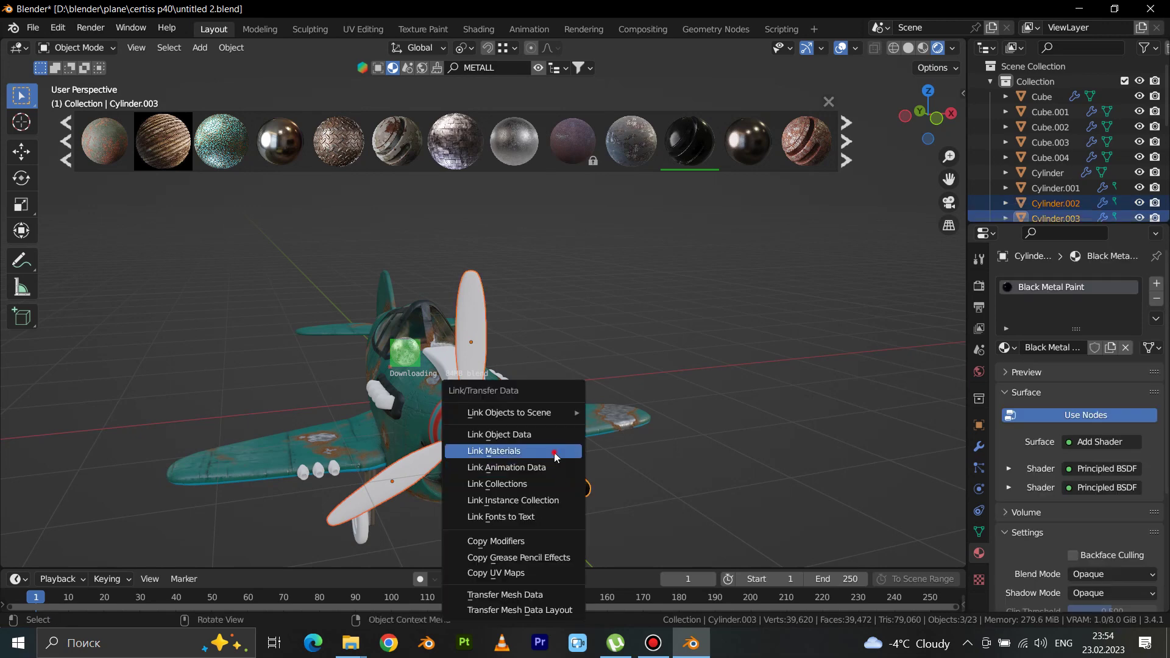
pyautogui.click(552, 451)
# Step: Deselect the blades and orbit around the plane to check the black propeller
pyautogui.click(620, 446)
pyautogui.scroll(-4, 620, 446)
pyautogui.moveTo(668, 484)
pyautogui.mouseDown(button='middle')
pyautogui.moveTo(620, 471)
pyautogui.moveTo(678, 466)
pyautogui.moveTo(587, 469)
pyautogui.mouseUp(button='middle')
pyautogui.scroll(2, 588, 469)
pyautogui.scroll(3, 587, 469)
pyautogui.scroll(-3, 596, 454)
pyautogui.moveTo(504, 485)
pyautogui.mouseDown(button='middle')
pyautogui.moveTo(596, 454)
pyautogui.moveTo(558, 418)
pyautogui.moveTo(539, 420)
pyautogui.moveTo(638, 418)
pyautogui.mouseUp(button='middle')
pyautogui.scroll(2, 631, 463)
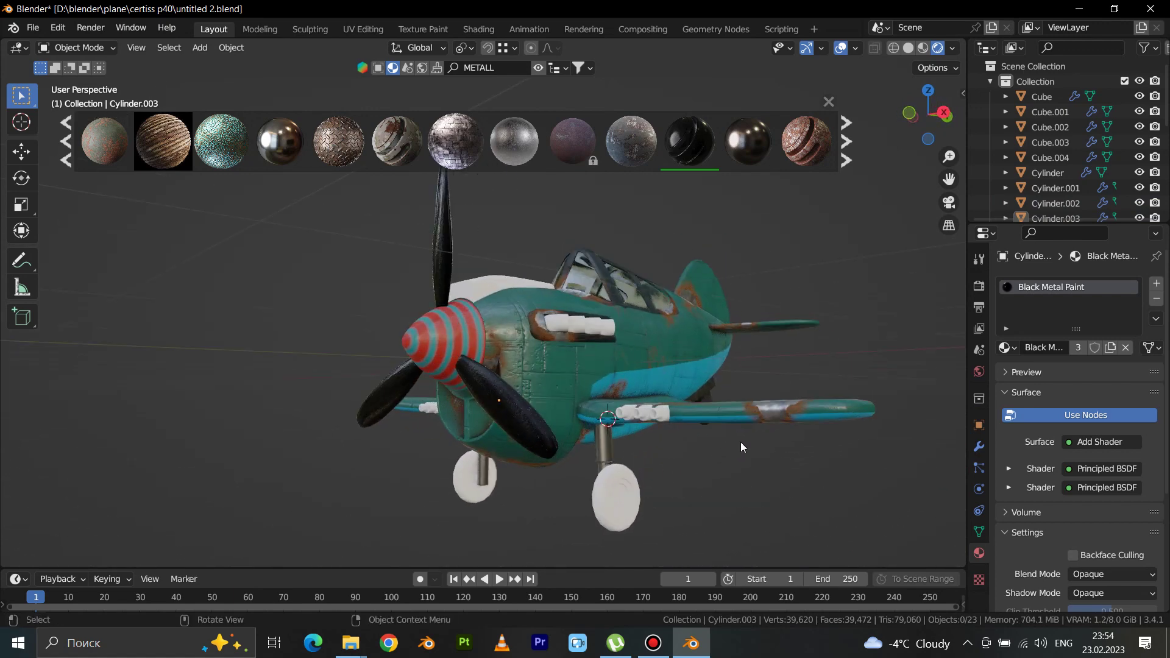
# Step: Link the tail wheel's Rubber Black material onto the main wheels
pyautogui.moveTo(747, 441); pyautogui.dragTo(835, 419, button='middle')
pyautogui.click(637, 484)
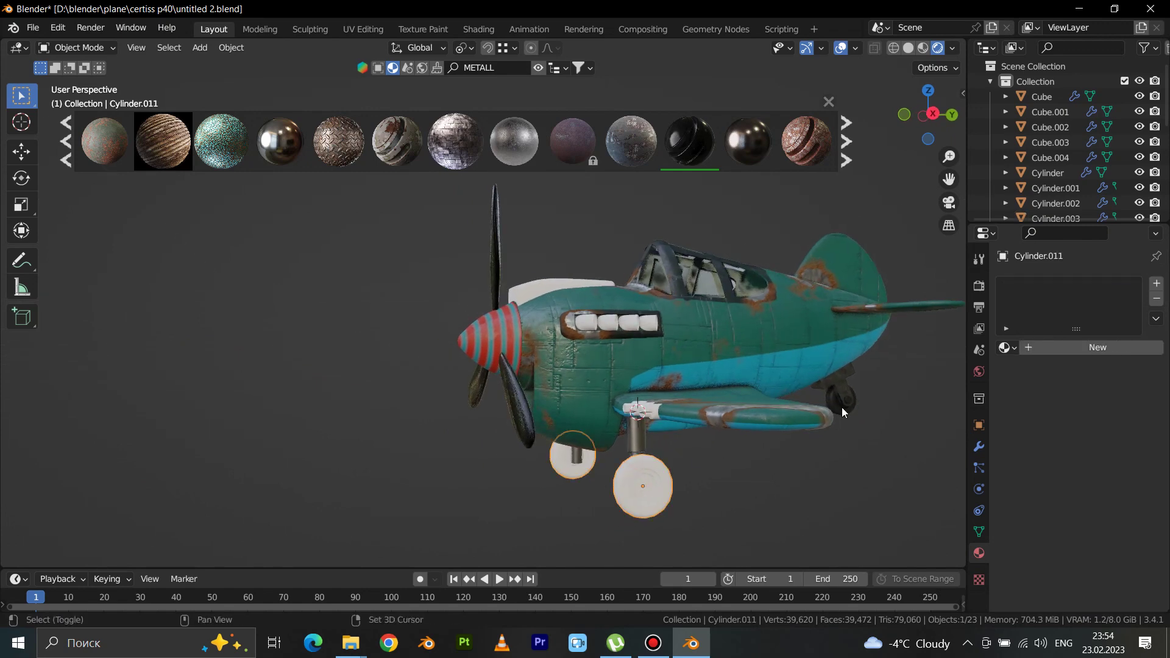
pyautogui.keyDown('shift'); pyautogui.click(841, 403); pyautogui.keyUp('shift')
pyautogui.hotkey('ctrl', 'l')
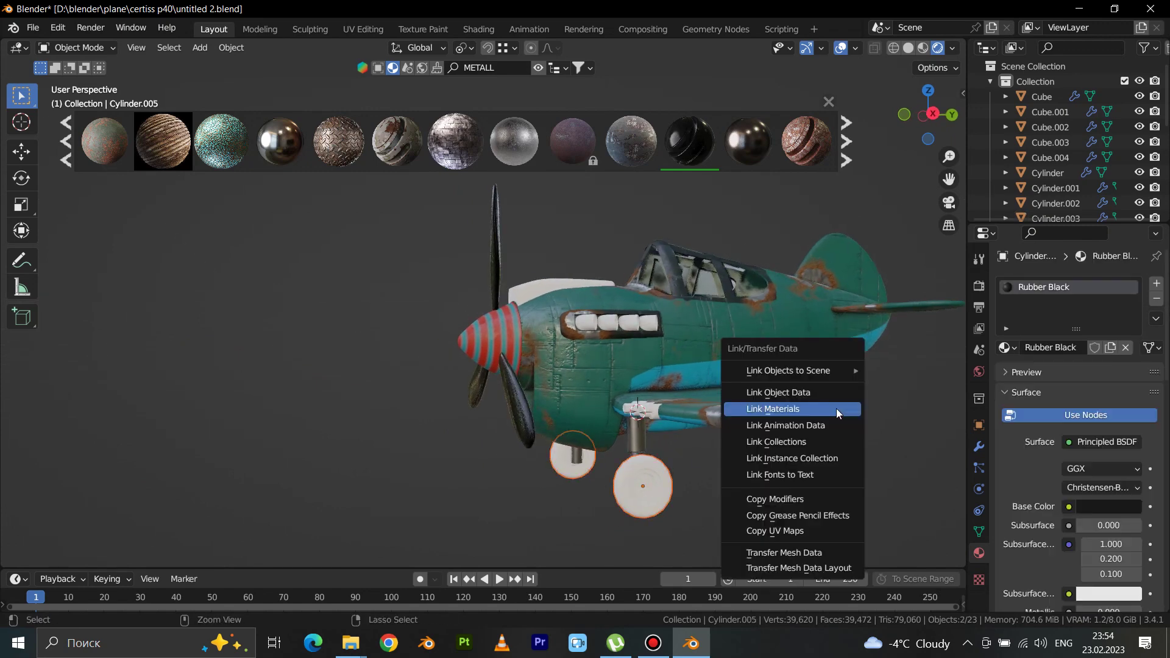
pyautogui.click(836, 410)
pyautogui.scroll(4, 853, 406)
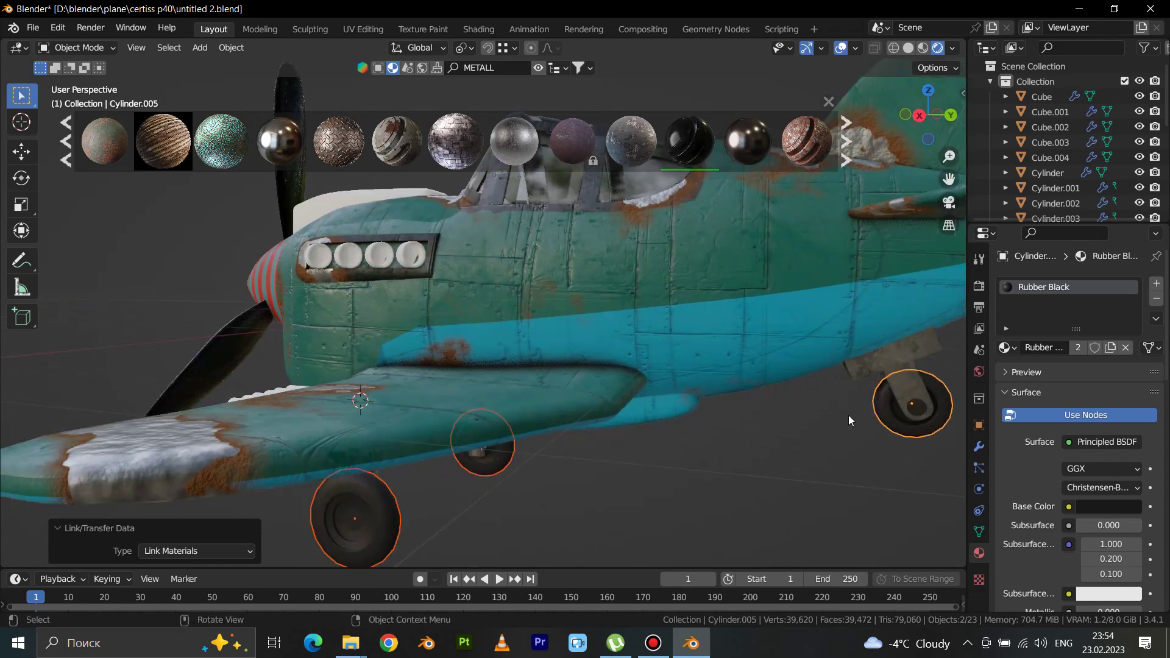
pyautogui.moveTo(848, 415); pyautogui.dragTo(797, 405, button='middle')
pyautogui.click(934, 320)
# Step: Link the metal material from a metal gear part onto an unpainted gear part
pyautogui.scroll(-3, 934, 320)
pyautogui.moveTo(848, 356); pyautogui.dragTo(569, 458, button='middle')
pyautogui.scroll(-3, 838, 362)
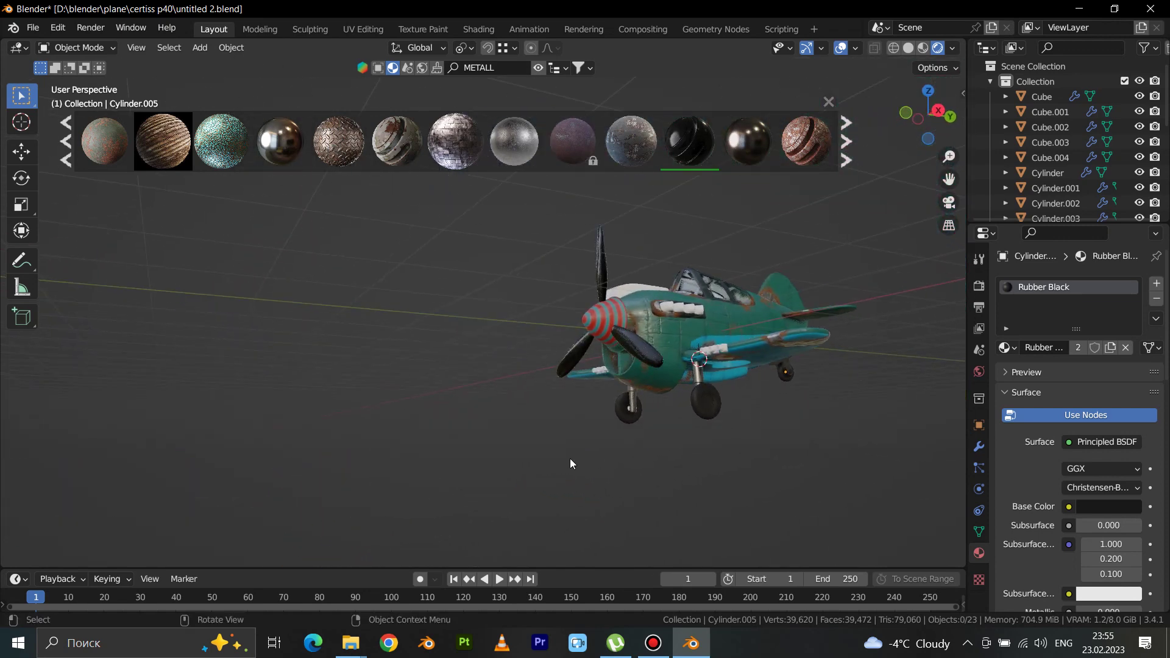
pyautogui.scroll(5, 771, 388)
pyautogui.moveTo(771, 387)
pyautogui.mouseDown(button='middle')
pyautogui.moveTo(754, 383)
pyautogui.moveTo(833, 395)
pyautogui.moveTo(690, 345)
pyautogui.mouseUp(button='middle')
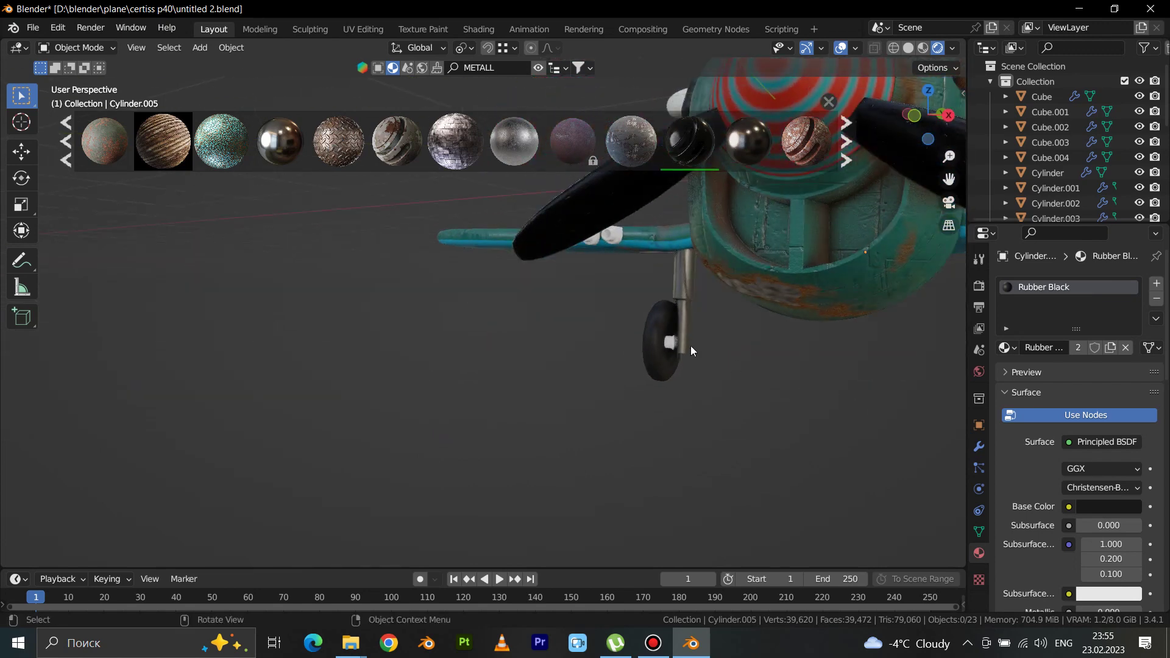
pyautogui.click(669, 345)
pyautogui.scroll(-3, 800, 374)
pyautogui.moveTo(831, 359)
pyautogui.mouseDown(button='middle')
pyautogui.moveTo(743, 387)
pyautogui.moveTo(723, 343)
pyautogui.moveTo(804, 261)
pyautogui.mouseUp(button='middle')
pyautogui.scroll(3, 743, 387)
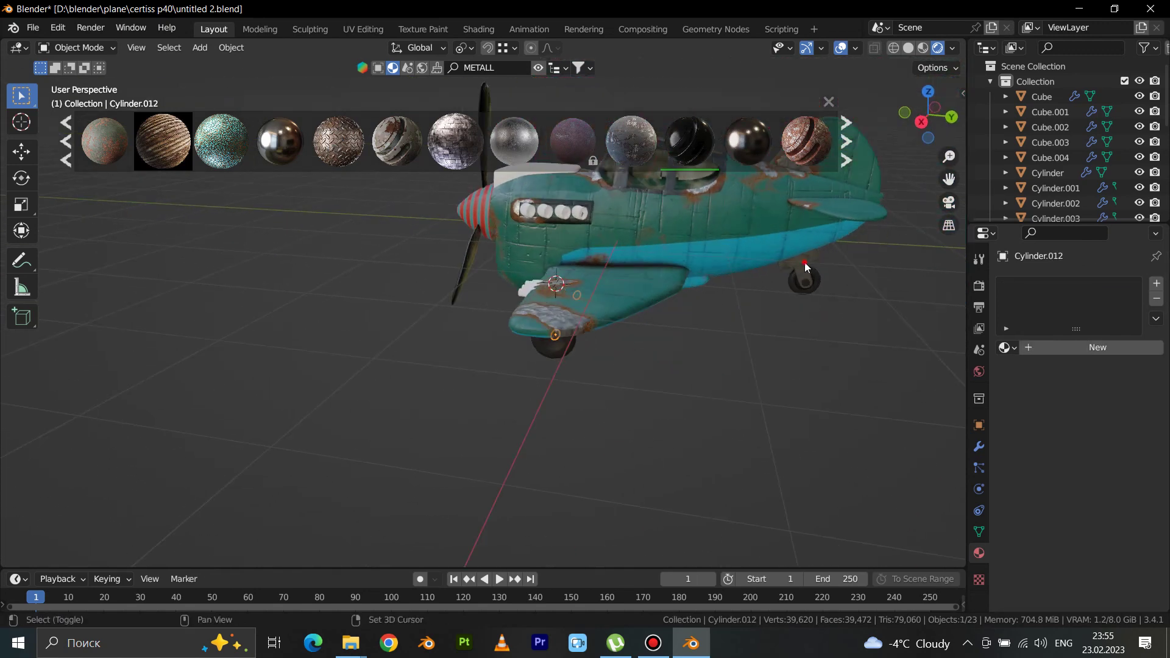
pyautogui.click(805, 262)
pyautogui.hotkey('ctrl', 'l')
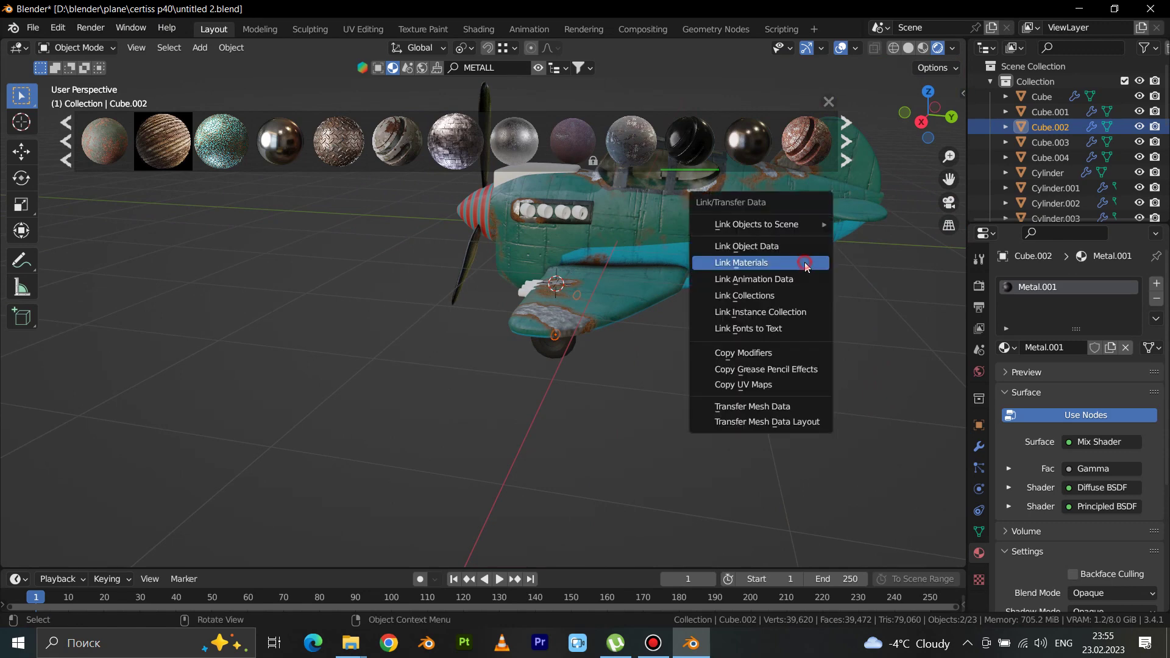
pyautogui.click(805, 262)
pyautogui.scroll(3, 594, 333)
pyautogui.scroll(2, 602, 324)
# Step: Assign Metal.001 in a new material slot to the main wheel's centre hub faces
pyautogui.click(602, 324)
pyautogui.press('Tab')
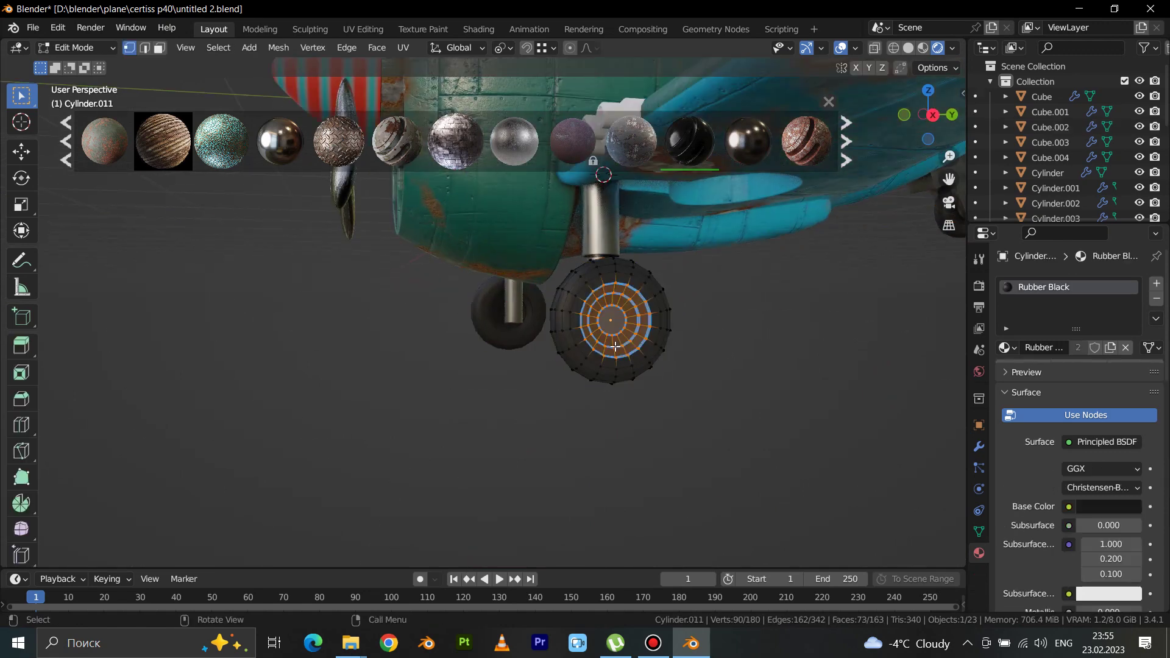
pyautogui.press('3')
pyautogui.click(618, 326)
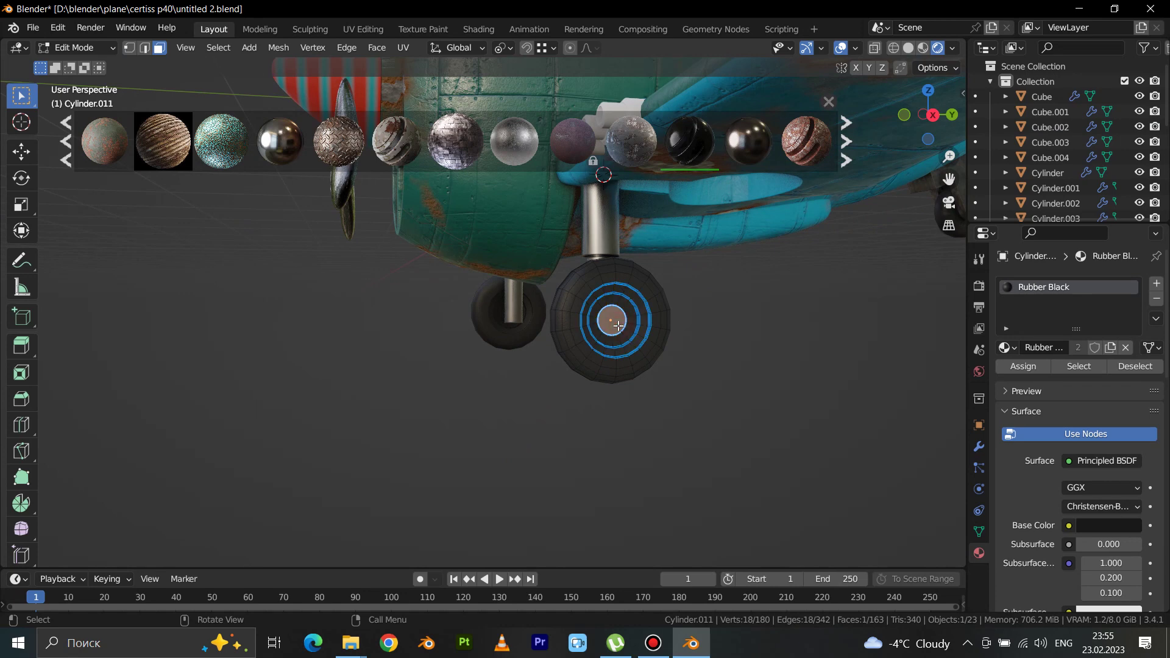
pyautogui.press('ctrl+KP_Add')
pyautogui.press('ctrl+KP_Add')
pyautogui.press('ctrl+KP_Add')
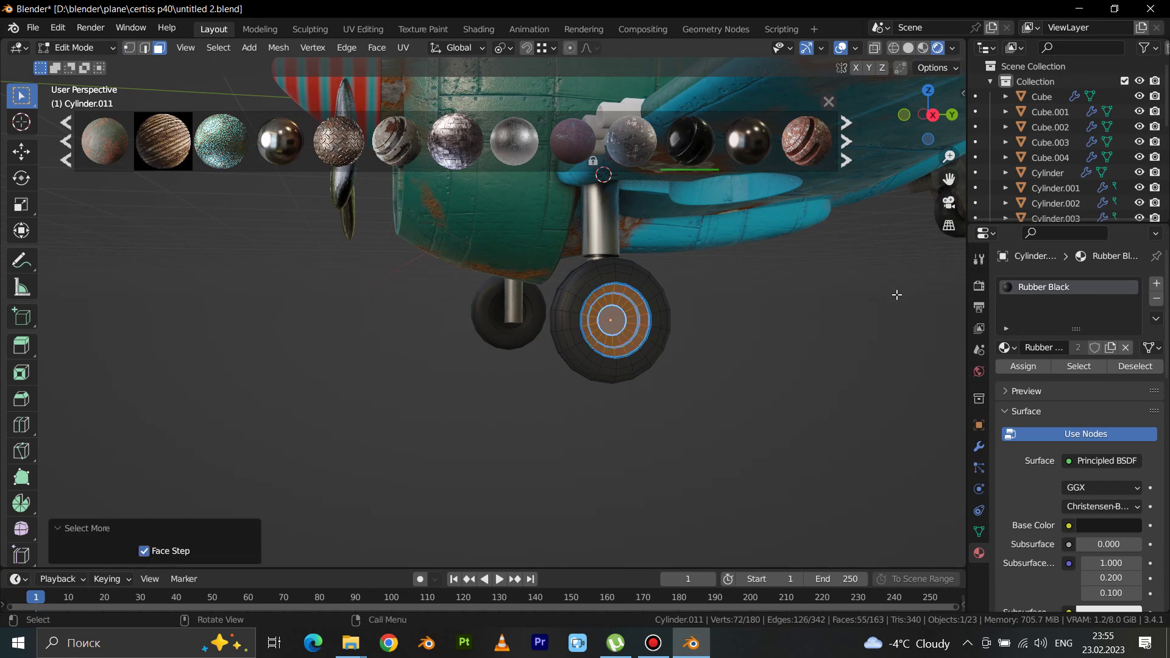
pyautogui.click(1156, 286)
pyautogui.click(1006, 378)
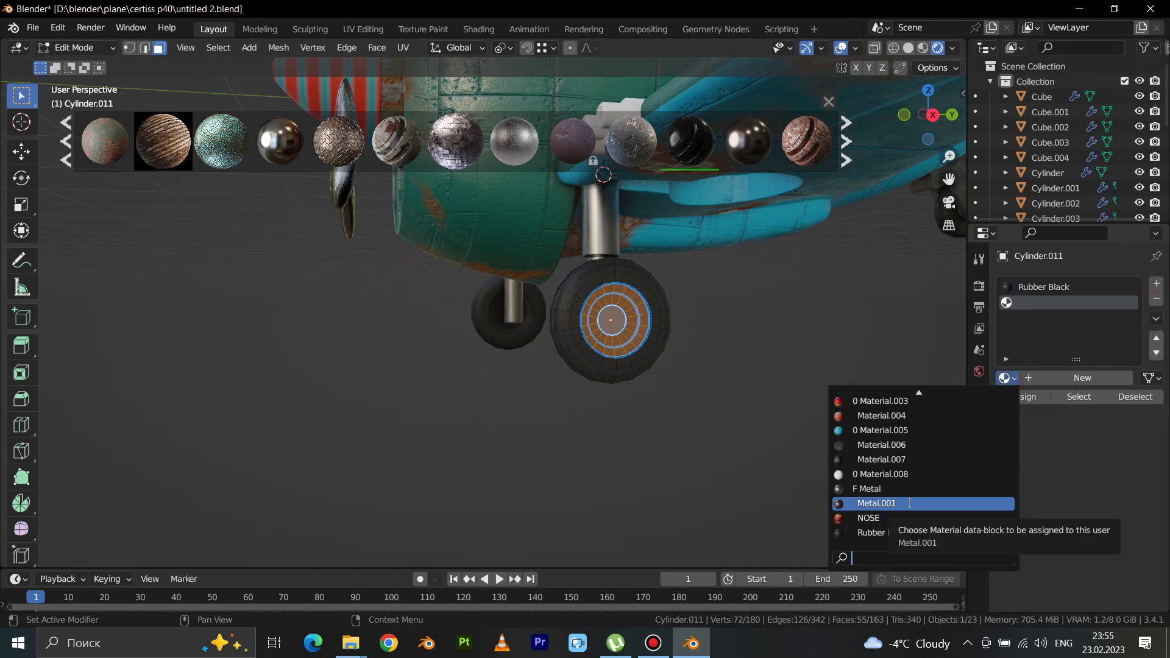
pyautogui.click(907, 503)
pyautogui.click(1023, 397)
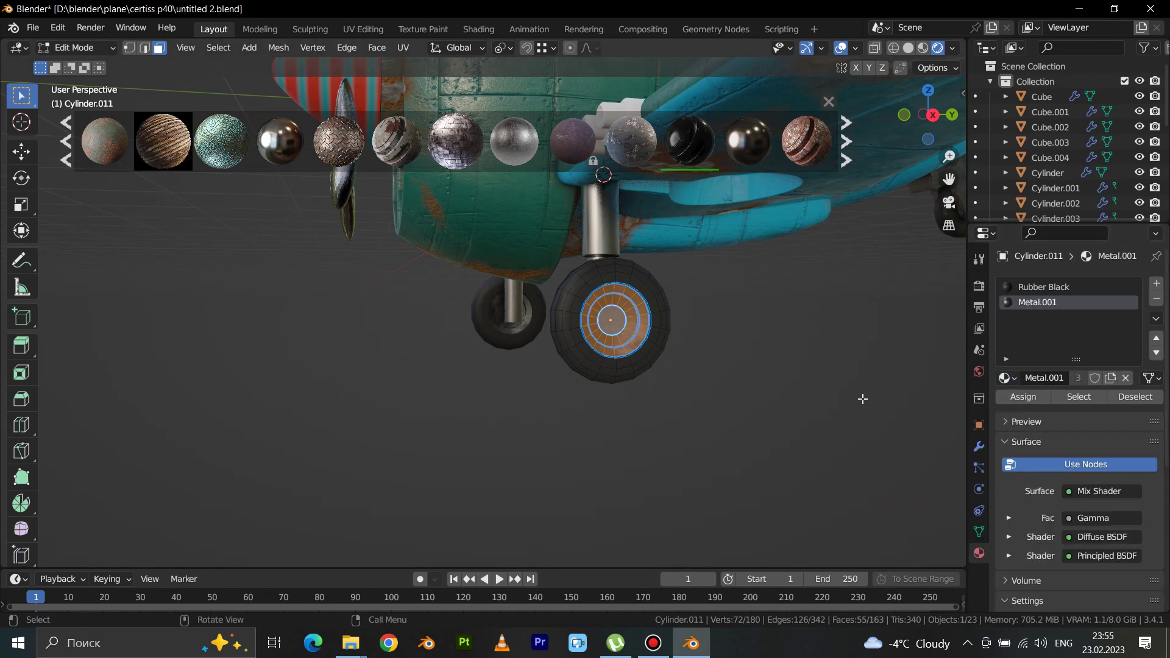
pyautogui.click(847, 399)
pyautogui.press('Tab')
pyautogui.scroll(-5, 762, 407)
# Step: Link the Metal material onto the three exhaust pipes under the wing
pyautogui.moveTo(761, 407)
pyautogui.mouseDown(button='middle')
pyautogui.moveTo(774, 419)
pyautogui.moveTo(729, 421)
pyautogui.mouseUp(button='middle')
pyautogui.scroll(1, 729, 421)
pyautogui.scroll(3, 730, 411)
pyautogui.click(711, 387)
pyautogui.keyDown('shift'); pyautogui.click(737, 421); pyautogui.keyUp('shift')
pyautogui.keyDown('shift'); pyautogui.click(774, 447); pyautogui.keyUp('shift')
pyautogui.keyDown('shift'); pyautogui.click(678, 440); pyautogui.keyUp('shift')
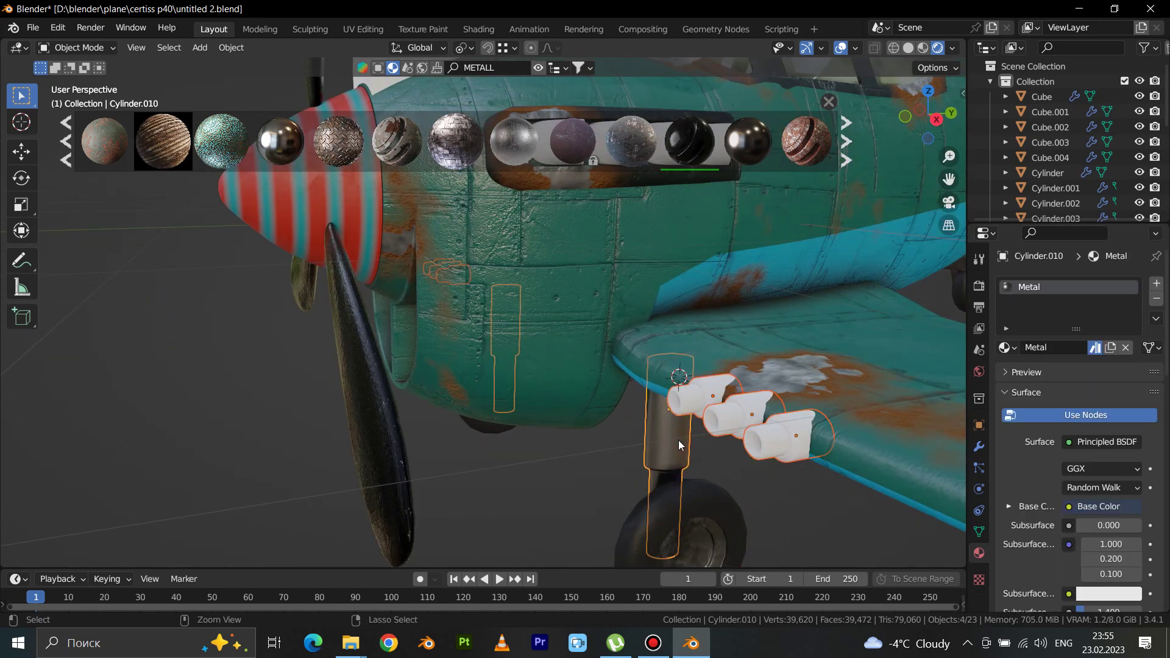
pyautogui.hotkey('ctrl', 'l')
pyautogui.click(678, 440)
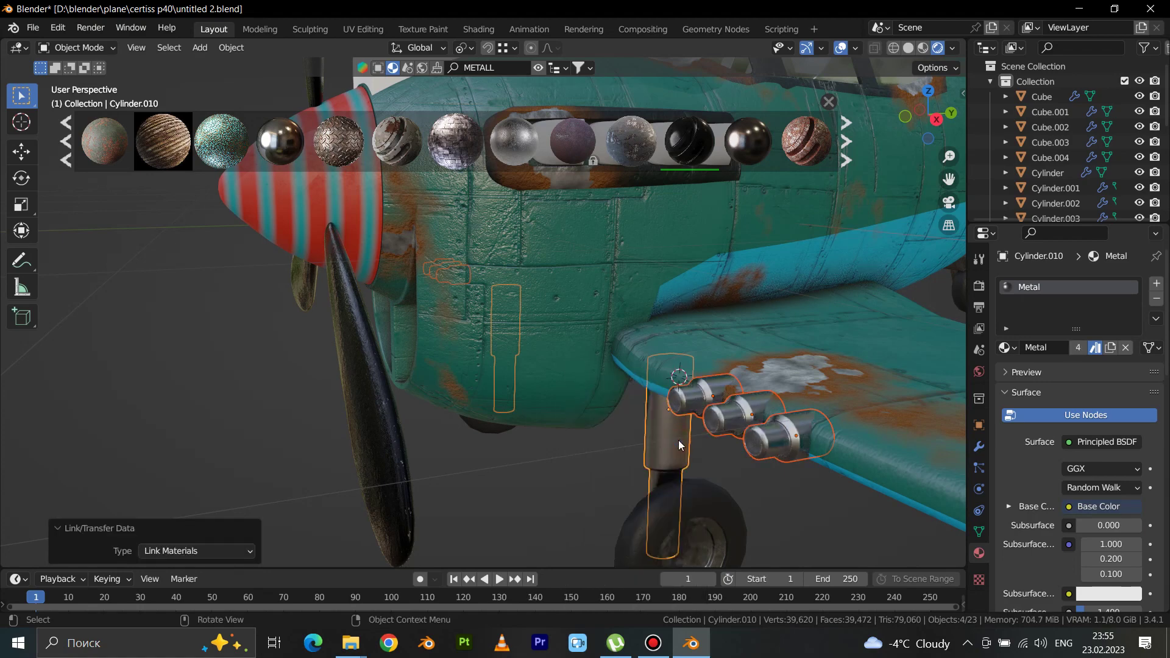
pyautogui.scroll(-3, 678, 440)
pyautogui.click(751, 498)
# Step: Link the Metal material onto the two white exhaust cylinders on the nose
pyautogui.moveTo(752, 499)
pyautogui.mouseDown(button='middle')
pyautogui.moveTo(736, 435)
pyautogui.moveTo(643, 445)
pyautogui.mouseUp(button='middle')
pyautogui.scroll(5, 681, 434)
pyautogui.scroll(-4, 644, 445)
pyautogui.scroll(-2, 624, 430)
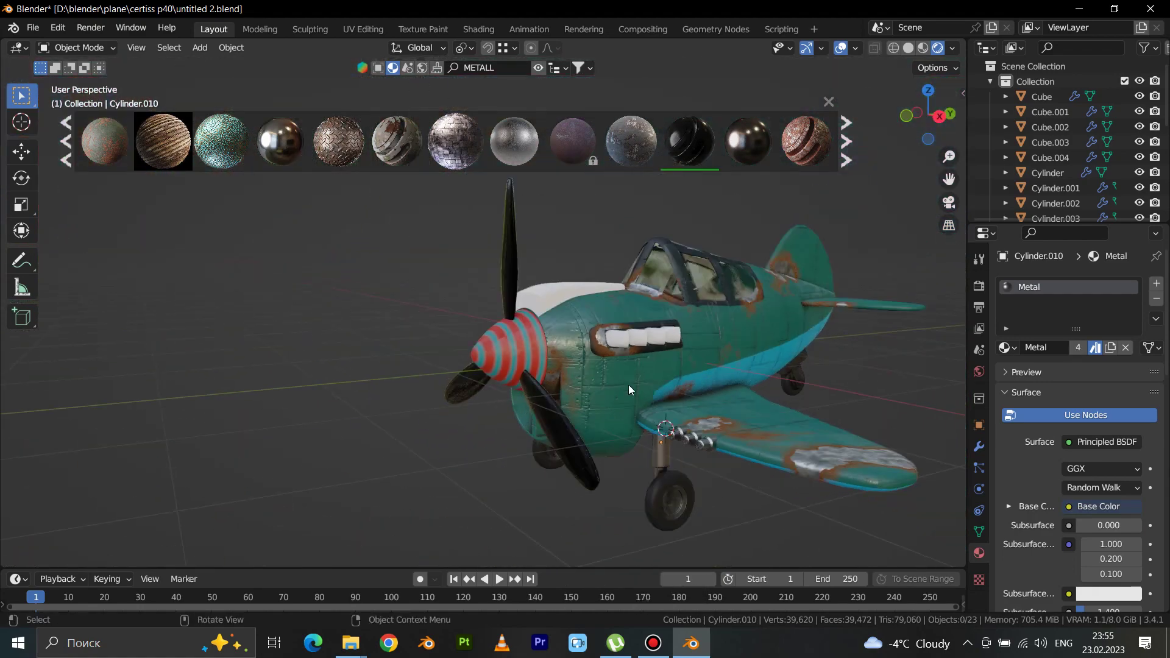
pyautogui.scroll(4, 628, 385)
pyautogui.click(658, 309)
pyautogui.keyDown('shift'); pyautogui.click(725, 309); pyautogui.keyUp('shift')
pyautogui.keyDown('shift'); pyautogui.click(800, 532); pyautogui.keyUp('shift')
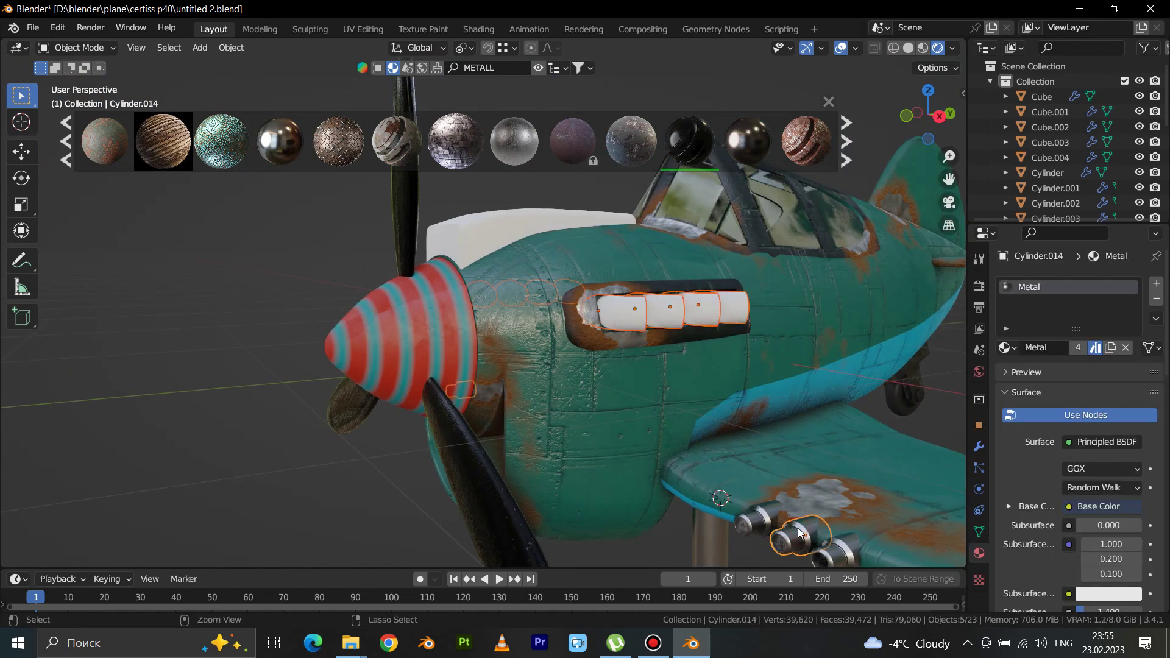
pyautogui.hotkey('ctrl', 'l')
pyautogui.click(769, 454)
pyautogui.scroll(-5, 765, 463)
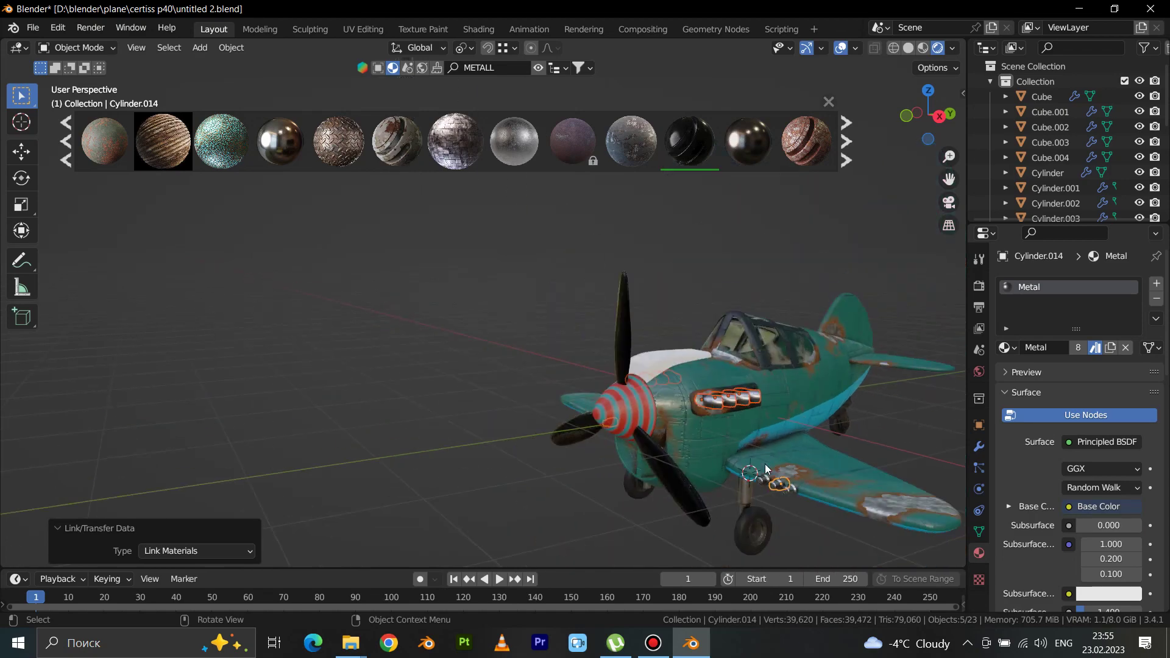
pyautogui.hotkey('alt', 'a')
# Step: Link the Metal material from an exhaust onto the white canopy panel
pyautogui.scroll(3, 695, 378)
pyautogui.scroll(2, 710, 447)
pyautogui.moveTo(710, 447); pyautogui.dragTo(676, 432, button='middle')
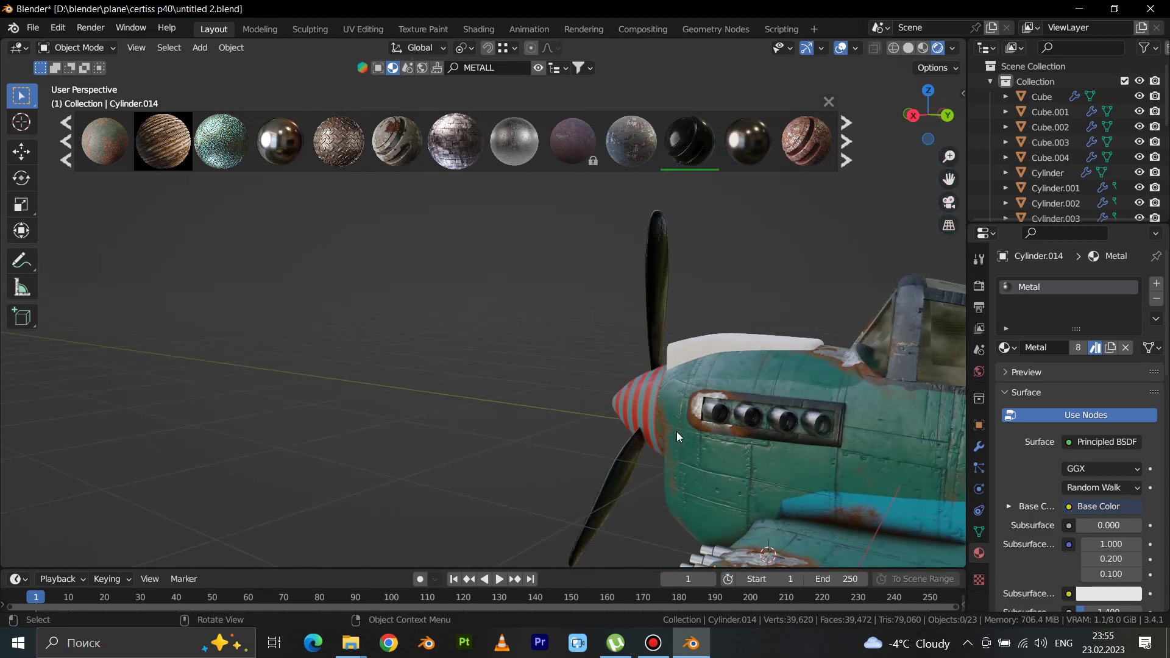
pyautogui.scroll(-4, 718, 530)
pyautogui.moveTo(718, 531)
pyautogui.mouseDown(button='middle')
pyautogui.moveTo(768, 542)
pyautogui.moveTo(681, 500)
pyautogui.moveTo(626, 451)
pyautogui.moveTo(548, 428)
pyautogui.mouseUp(button='middle')
pyautogui.click(568, 434)
pyautogui.scroll(-2, 671, 502)
pyautogui.moveTo(671, 503); pyautogui.dragTo(623, 379, button='middle')
pyautogui.scroll(3, 622, 393)
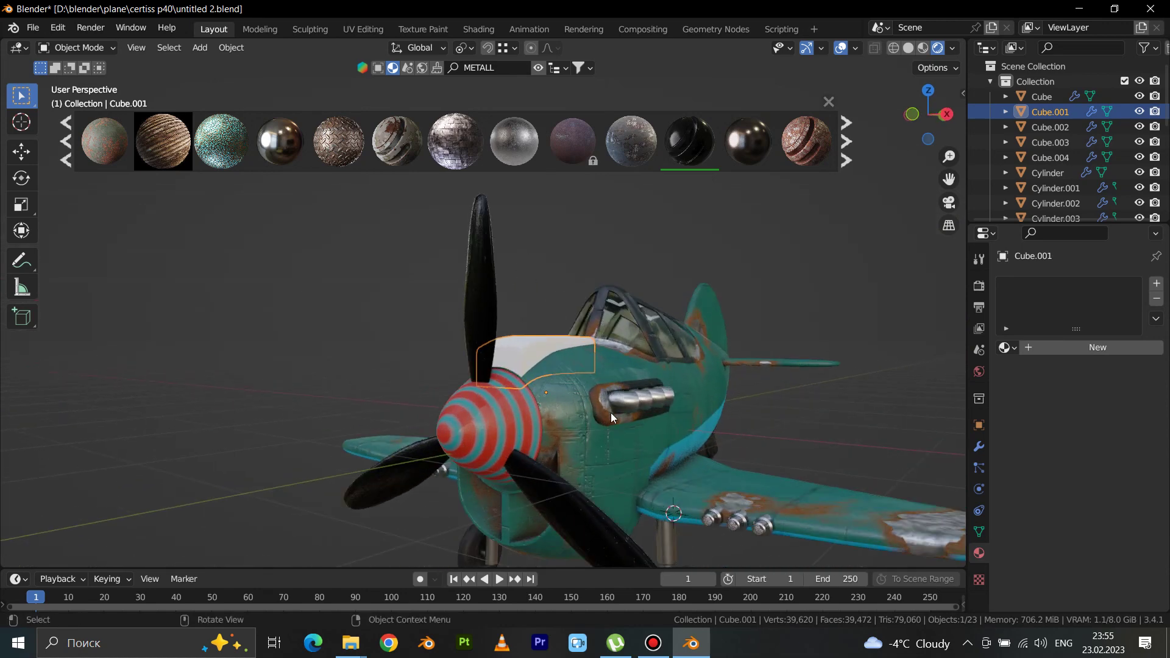
pyautogui.moveTo(657, 480); pyautogui.dragTo(646, 421, button='middle')
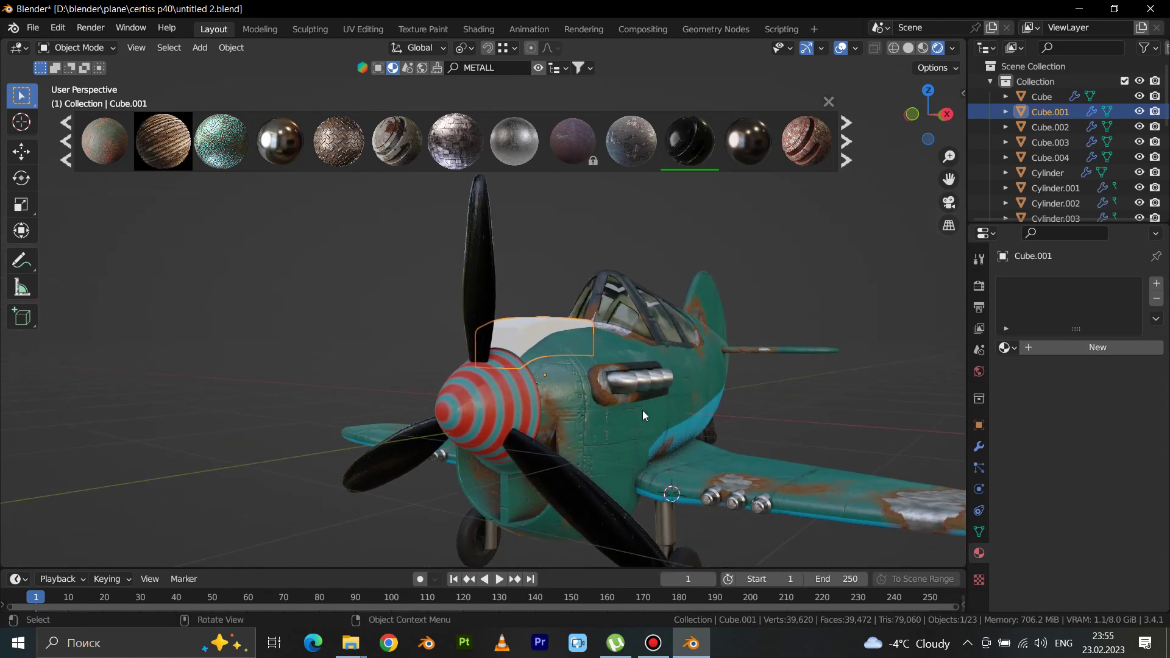
pyautogui.scroll(2, 634, 386)
pyautogui.keyDown('shift'); pyautogui.click(628, 378); pyautogui.keyUp('shift')
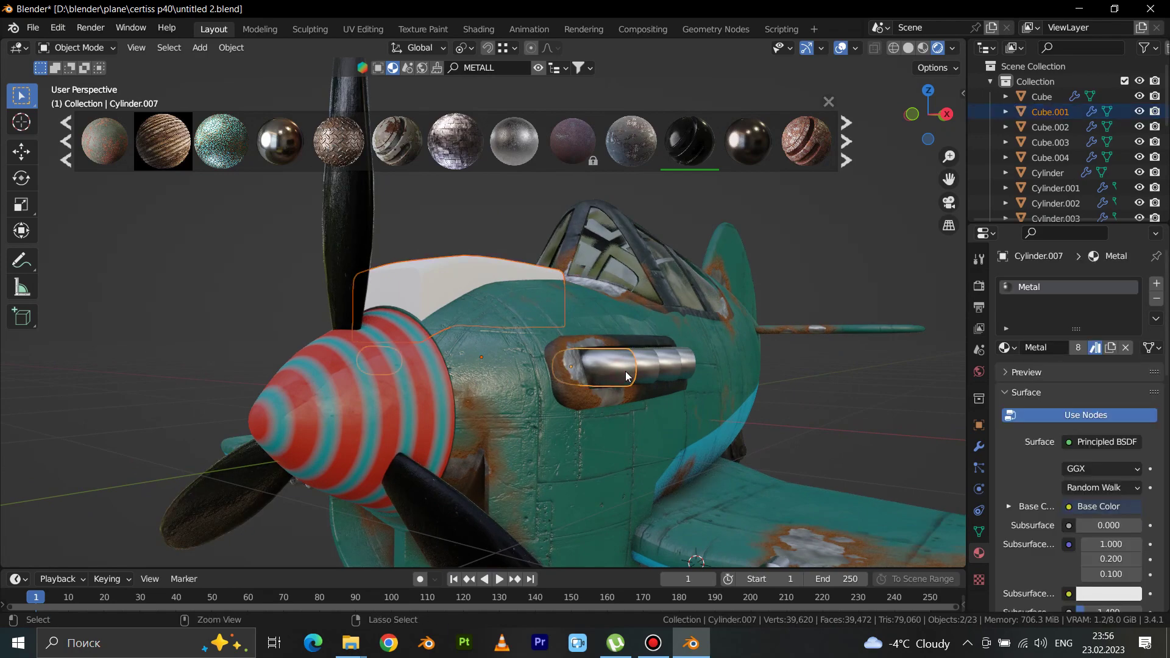
pyautogui.hotkey('ctrl', 'l')
pyautogui.click(626, 371)
pyautogui.click(795, 411)
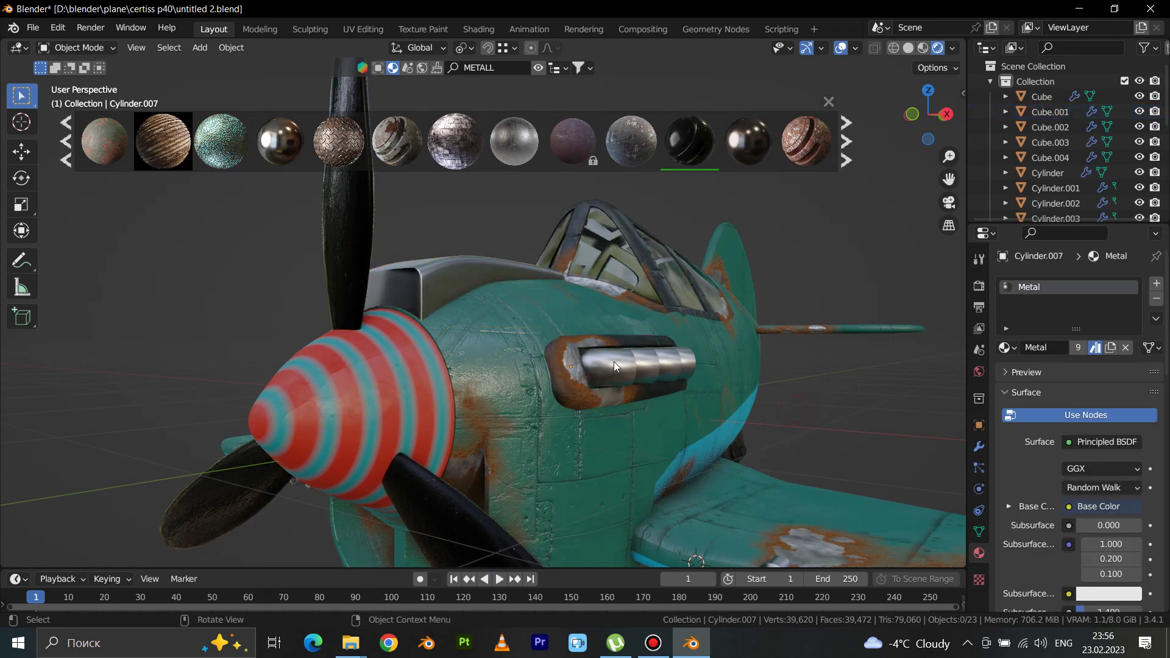
pyautogui.scroll(-4, 638, 377)
# Step: Orbit in close to the cockpit and select the canopy object
pyautogui.moveTo(532, 379)
pyautogui.mouseDown(button='middle')
pyautogui.moveTo(464, 397)
pyautogui.moveTo(638, 434)
pyautogui.moveTo(574, 396)
pyautogui.moveTo(627, 338)
pyautogui.mouseUp(button='middle')
pyautogui.scroll(3, 627, 337)
pyautogui.scroll(2, 627, 370)
pyautogui.moveTo(649, 401); pyautogui.dragTo(614, 392, button='middle')
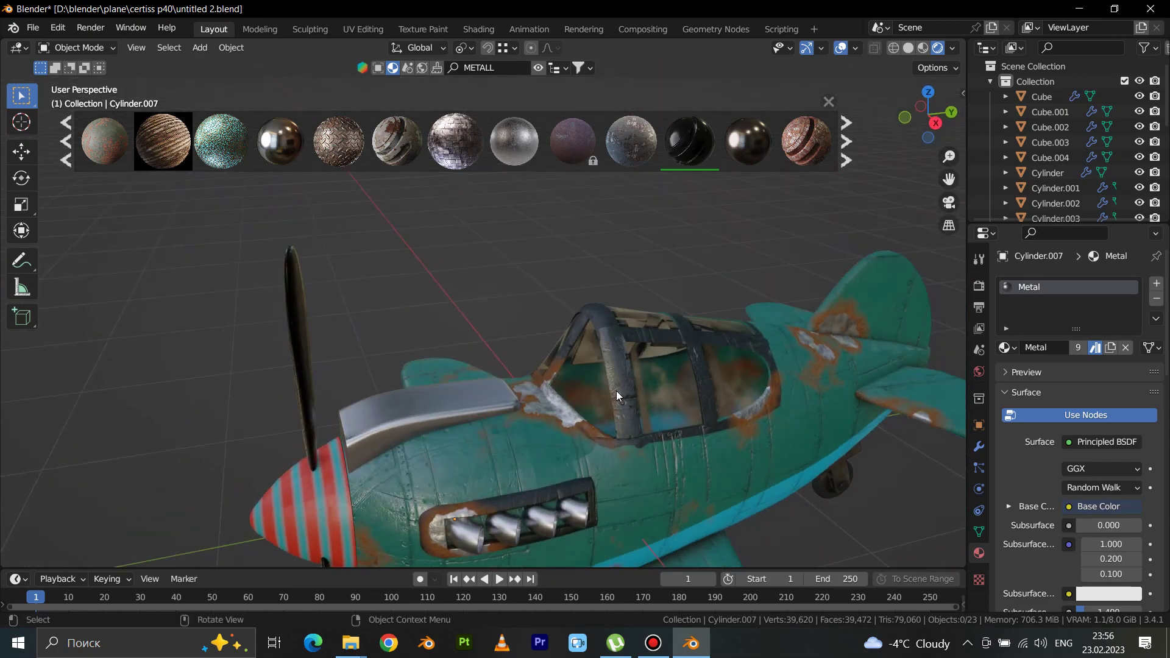
pyautogui.click(615, 393)
# Step: Remove the Material.007 slot from the canopy in Object Mode
pyautogui.press('Tab')
pyautogui.scroll(3, 631, 485)
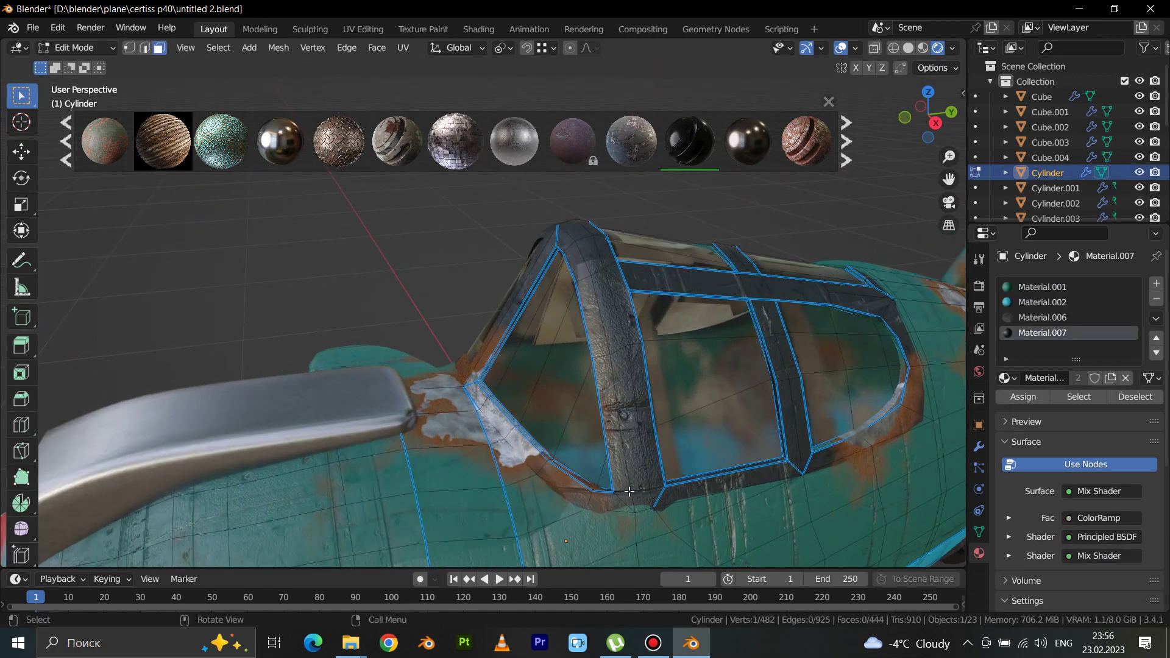
pyautogui.click(620, 502)
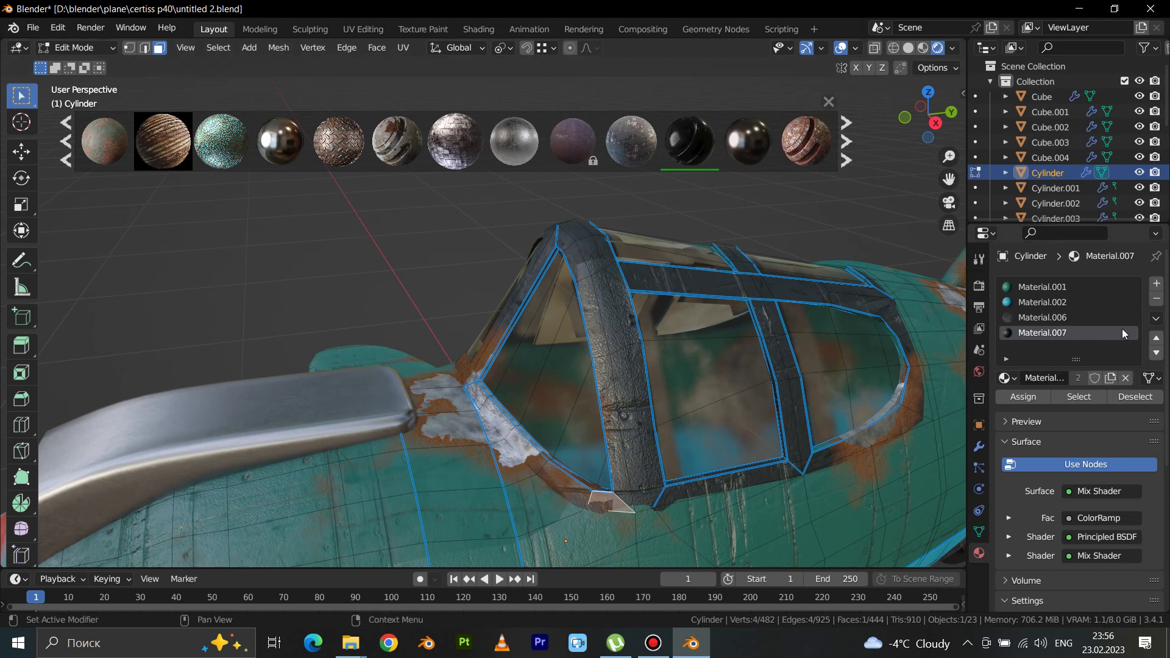
pyautogui.click(1157, 300)
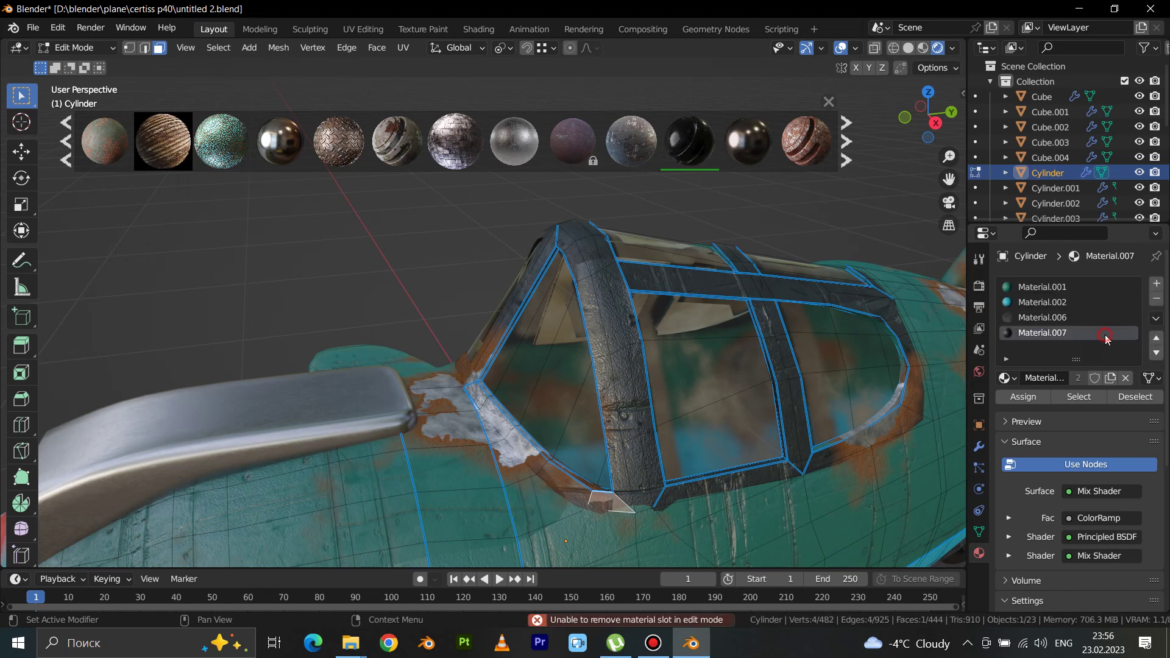
pyautogui.press('Tab')
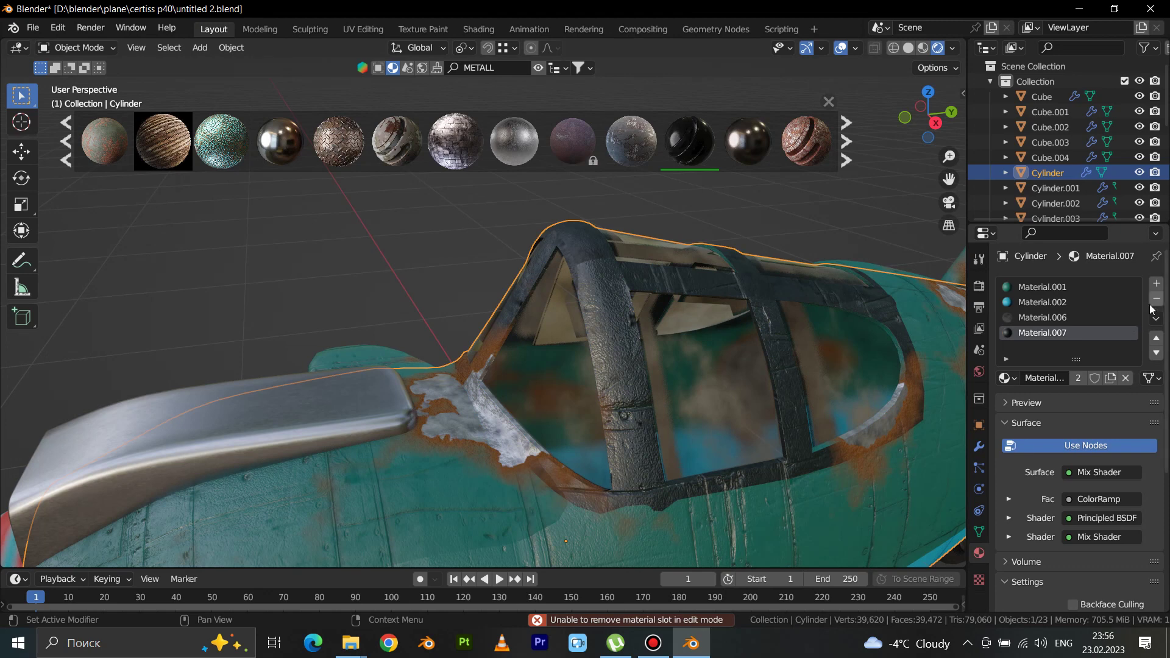
pyautogui.click(1156, 299)
# Step: Select four canopy frame faces in Edit Mode and add a new empty material slot
pyautogui.press('Tab')
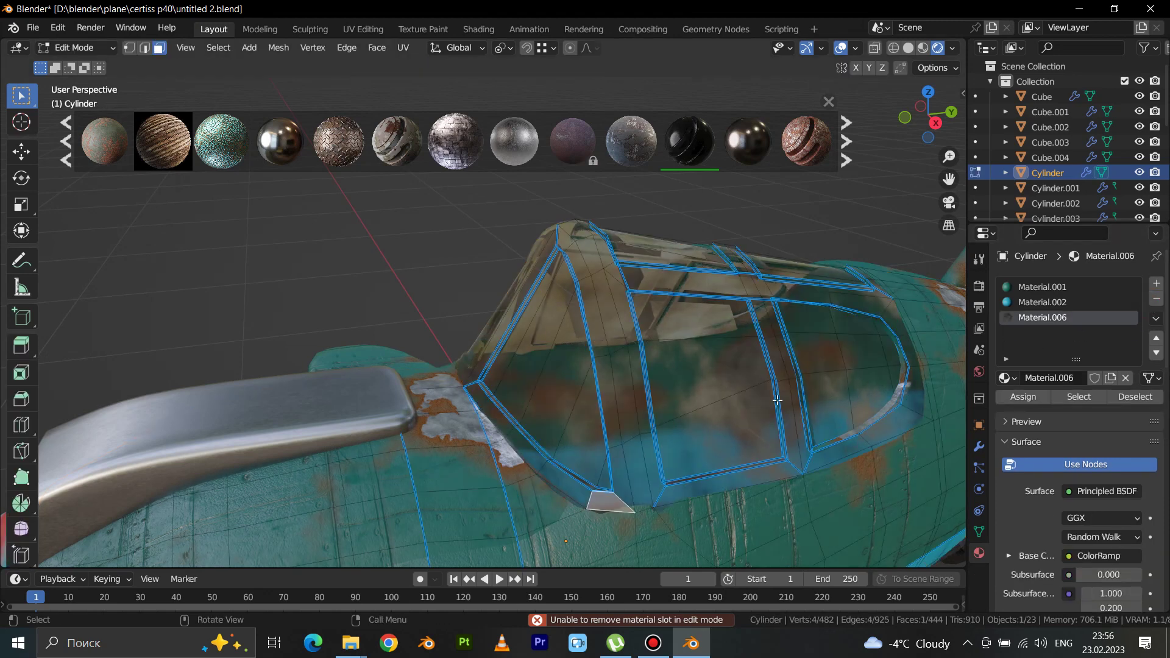
pyautogui.keyDown('alt'); pyautogui.keyDown('shift'); pyautogui.click(637, 423); pyautogui.keyUp('shift'); pyautogui.keyUp('alt')
pyautogui.keyDown('shift'); pyautogui.click(612, 395); pyautogui.keyUp('shift')
pyautogui.keyDown('shift'); pyautogui.click(572, 232); pyautogui.keyUp('shift')
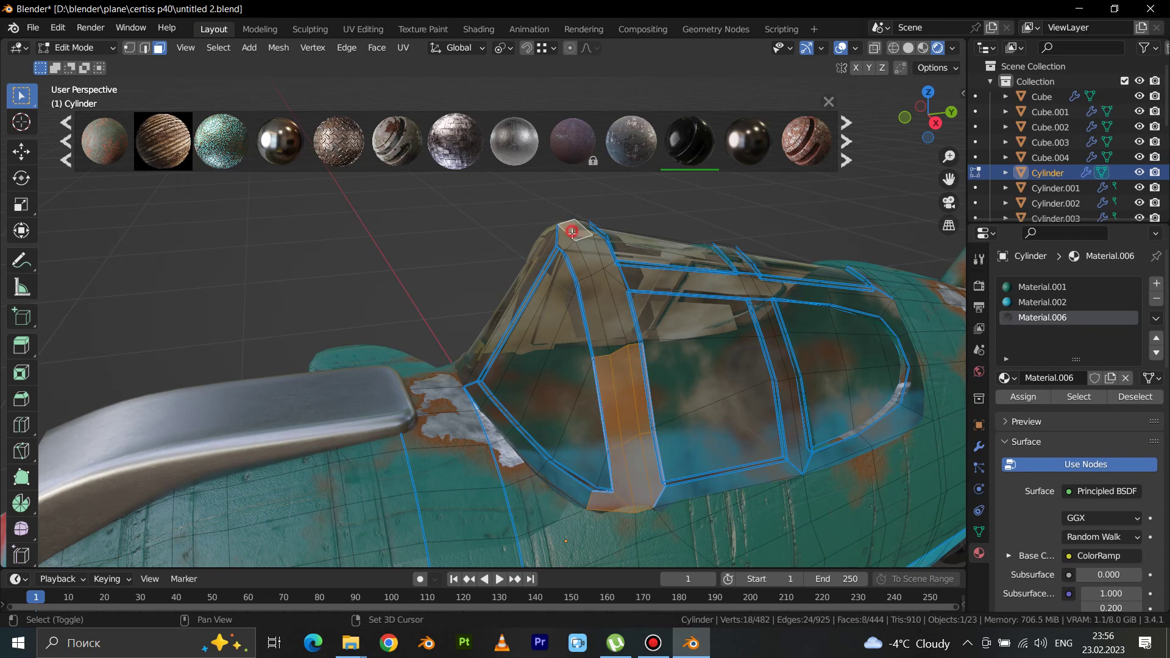
pyautogui.keyDown('shift'); pyautogui.click(580, 251); pyautogui.keyUp('shift')
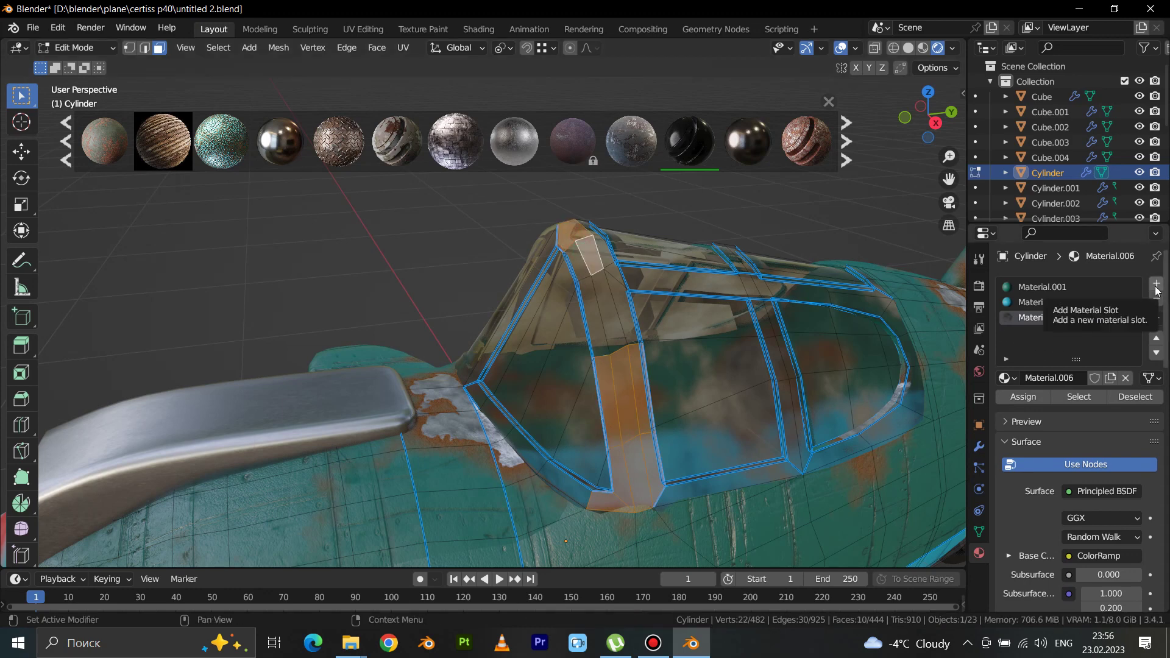
pyautogui.click(1156, 290)
pyautogui.moveTo(747, 141)
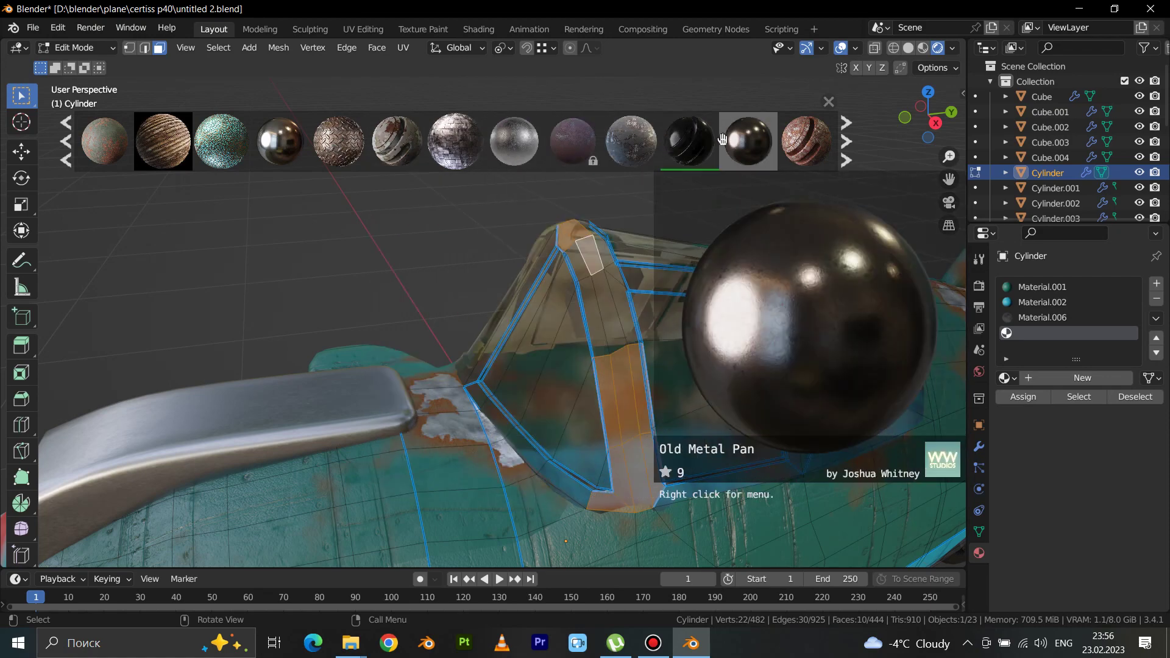
# Step: Drag the Metal Black Dixon material from the BlenderKit asset bar onto the canopy
pyautogui.scroll(-3, 750, 140)
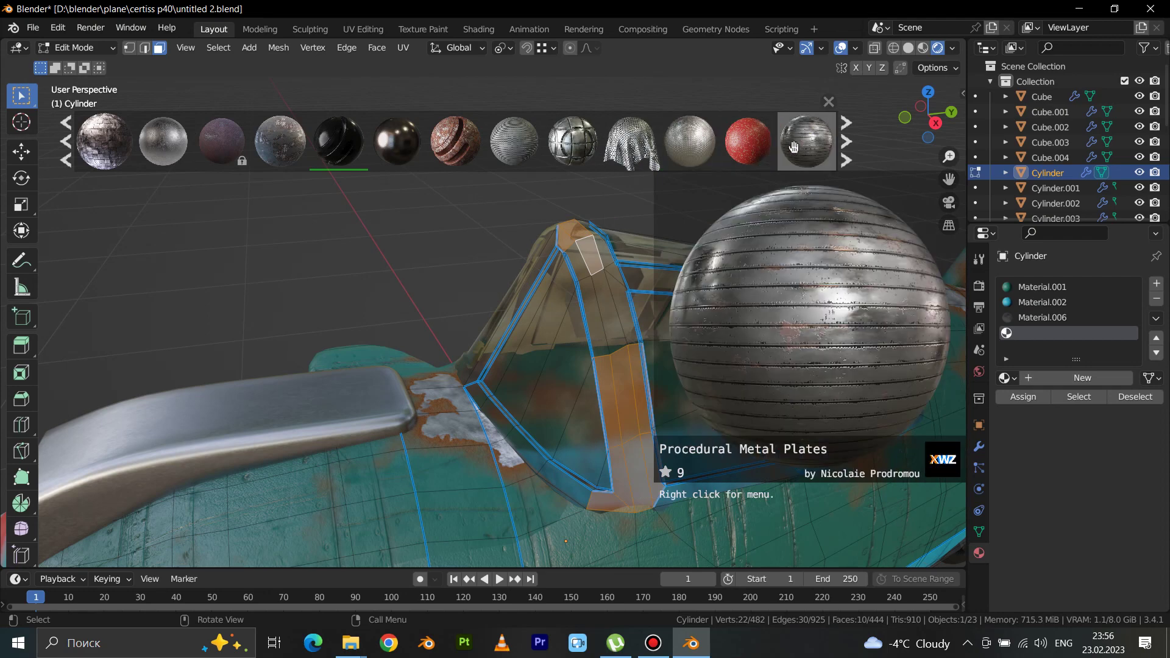
pyautogui.scroll(-2, 768, 141)
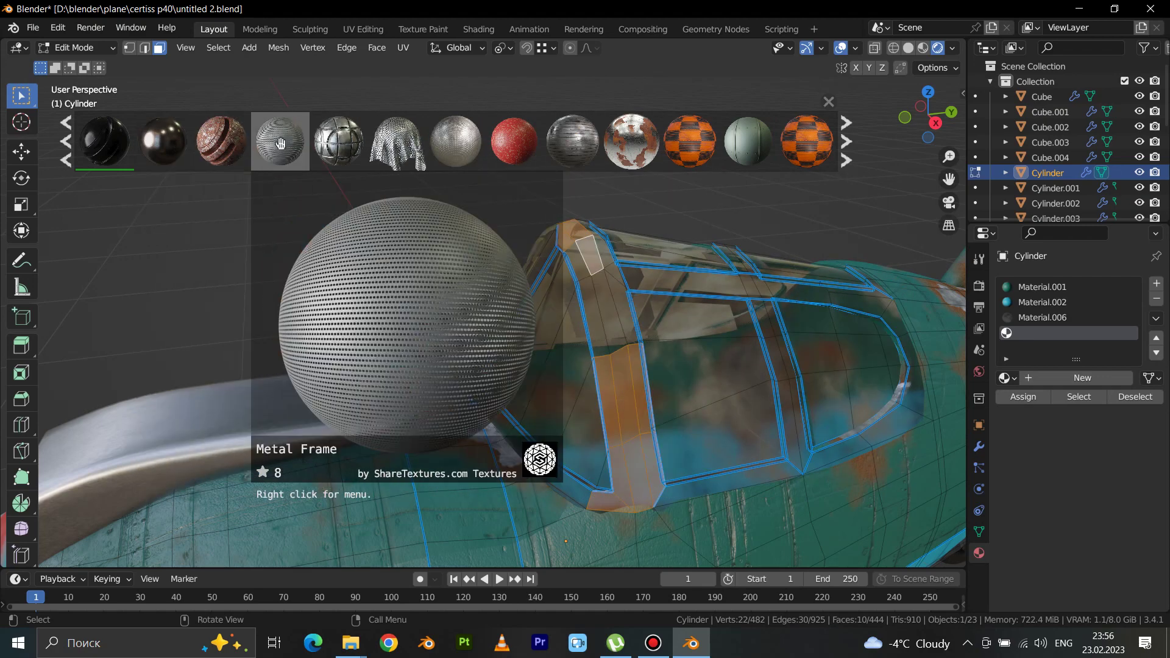
pyautogui.scroll(-4, 548, 141)
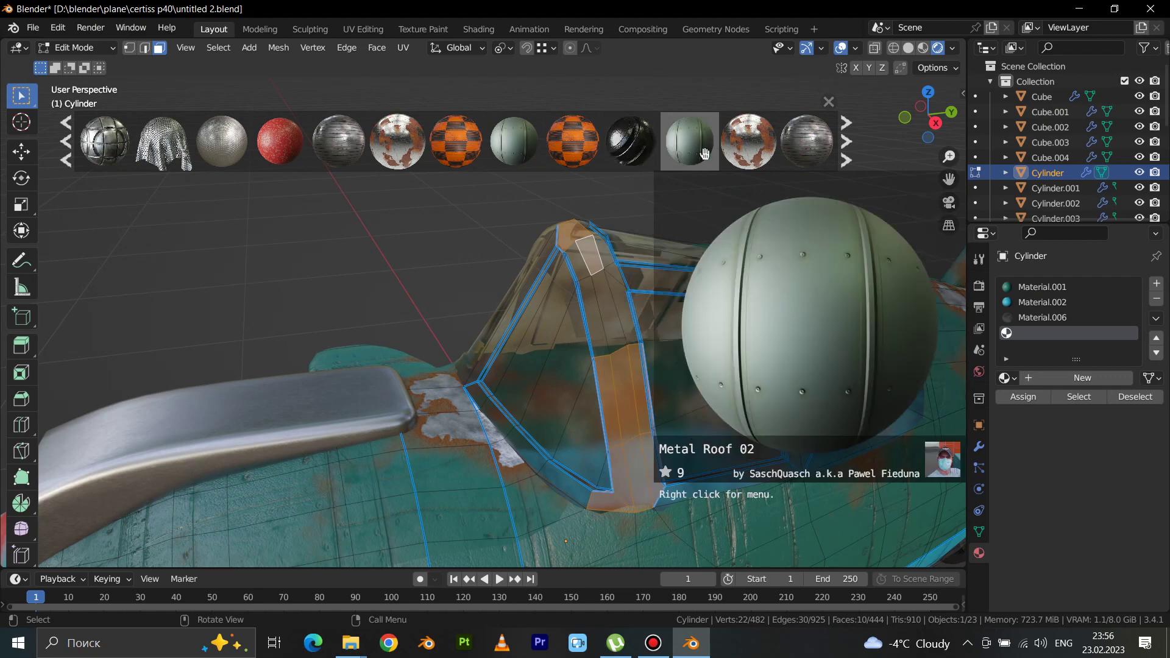
pyautogui.scroll(-4, 670, 144)
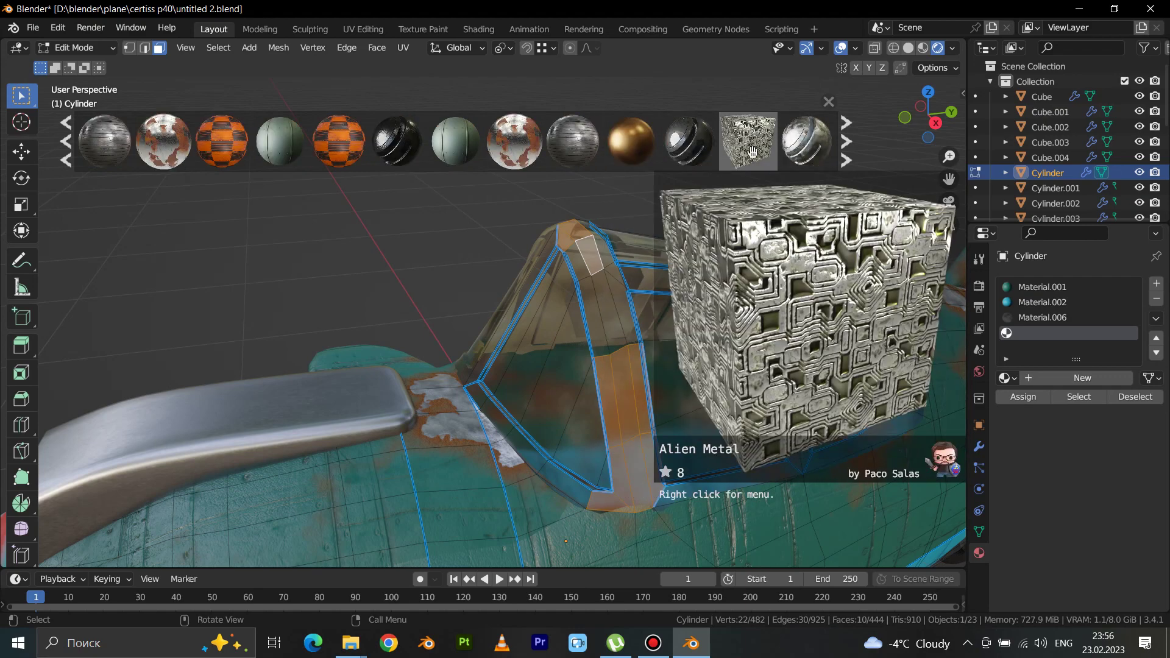
pyautogui.scroll(-4, 701, 144)
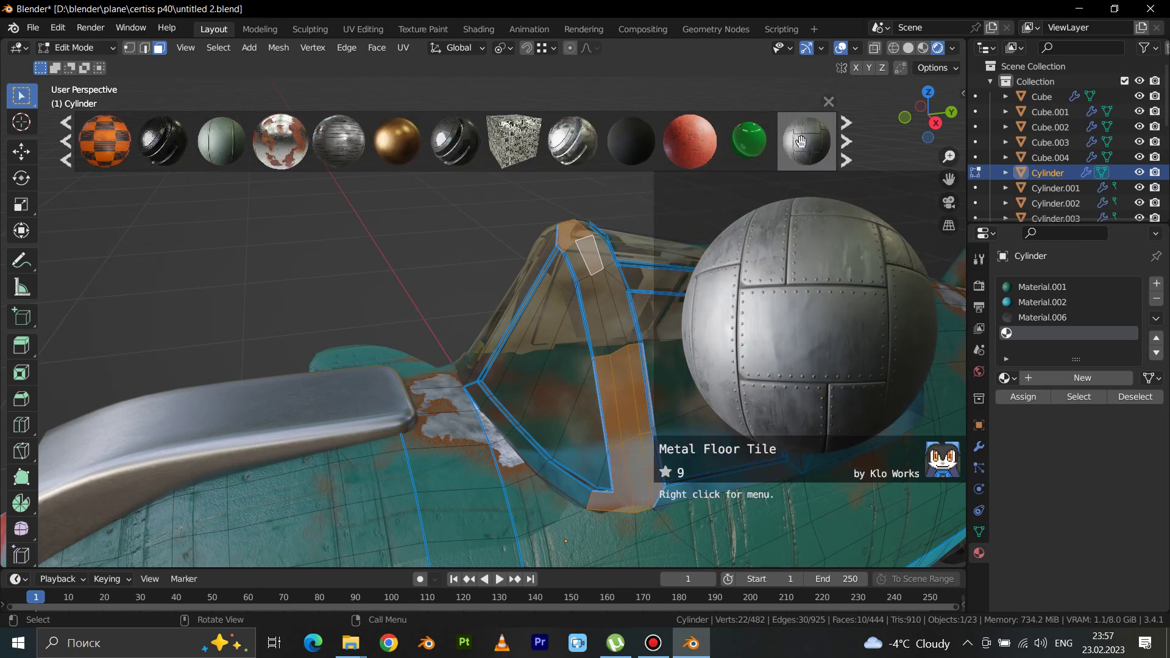
pyautogui.scroll(-4, 801, 141)
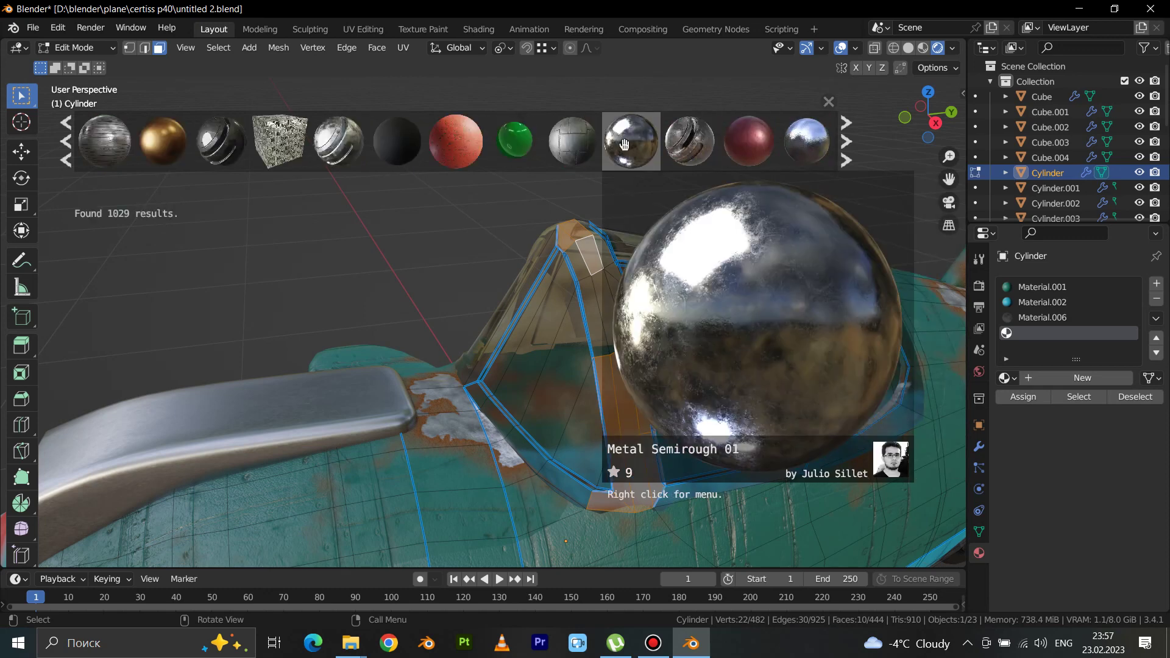
pyautogui.moveTo(397, 142)
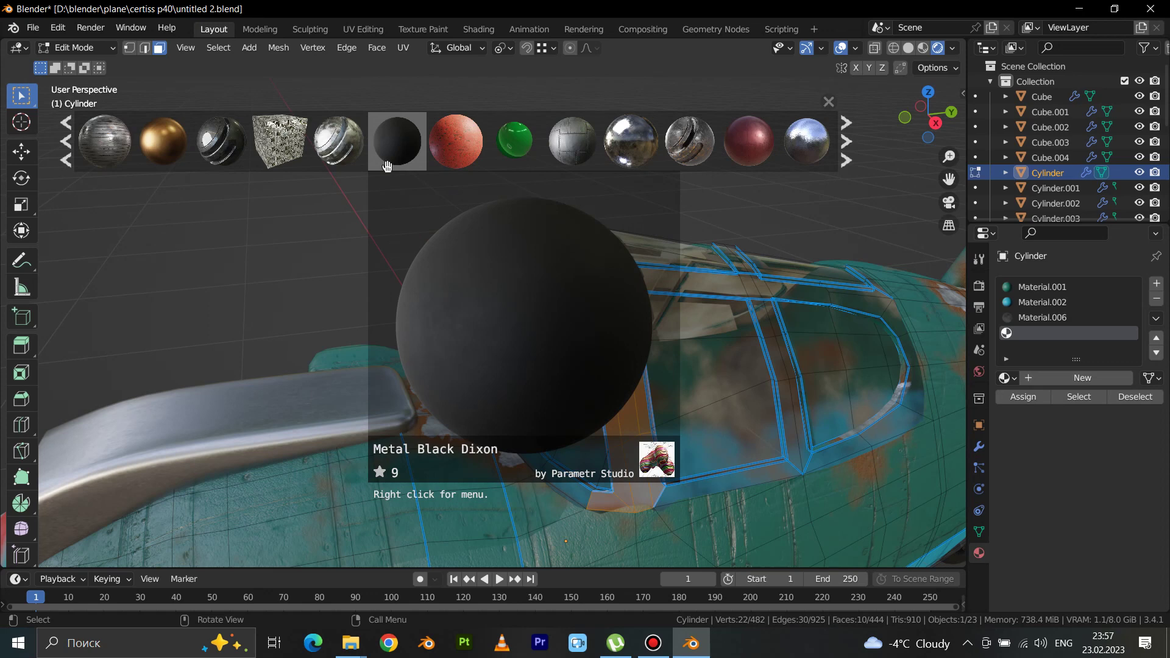
pyautogui.moveTo(387, 166); pyautogui.dragTo(595, 317)
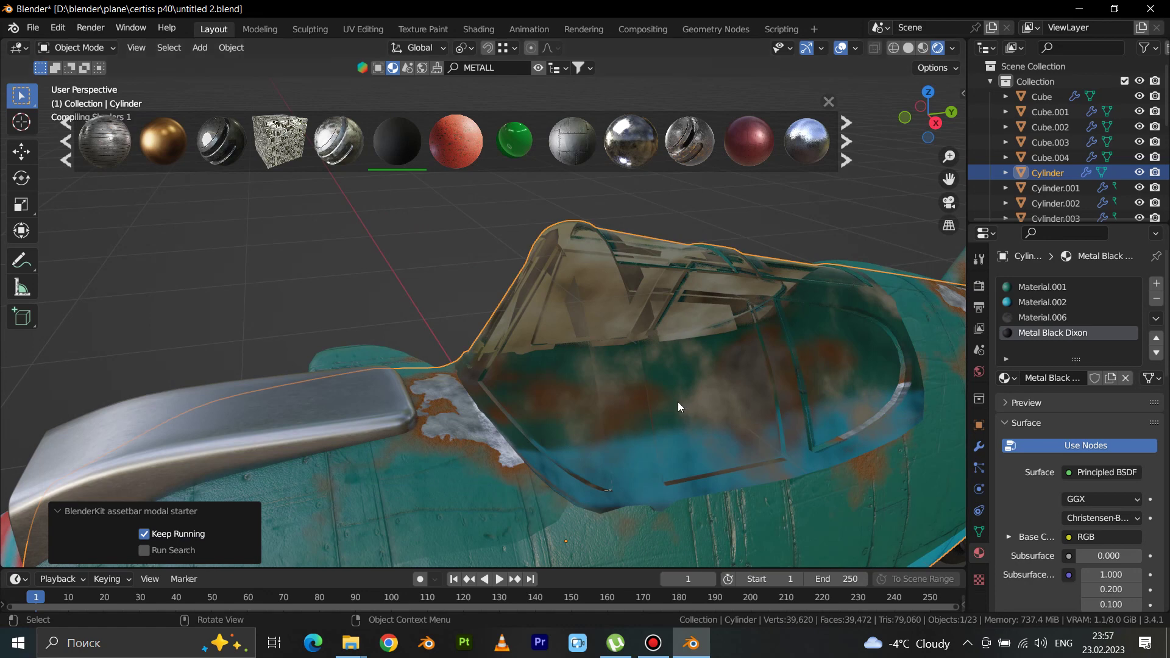
# Step: Assign Metal Black Dixon to three faces of the canopy frame
pyautogui.press('Tab')
pyautogui.click(624, 399)
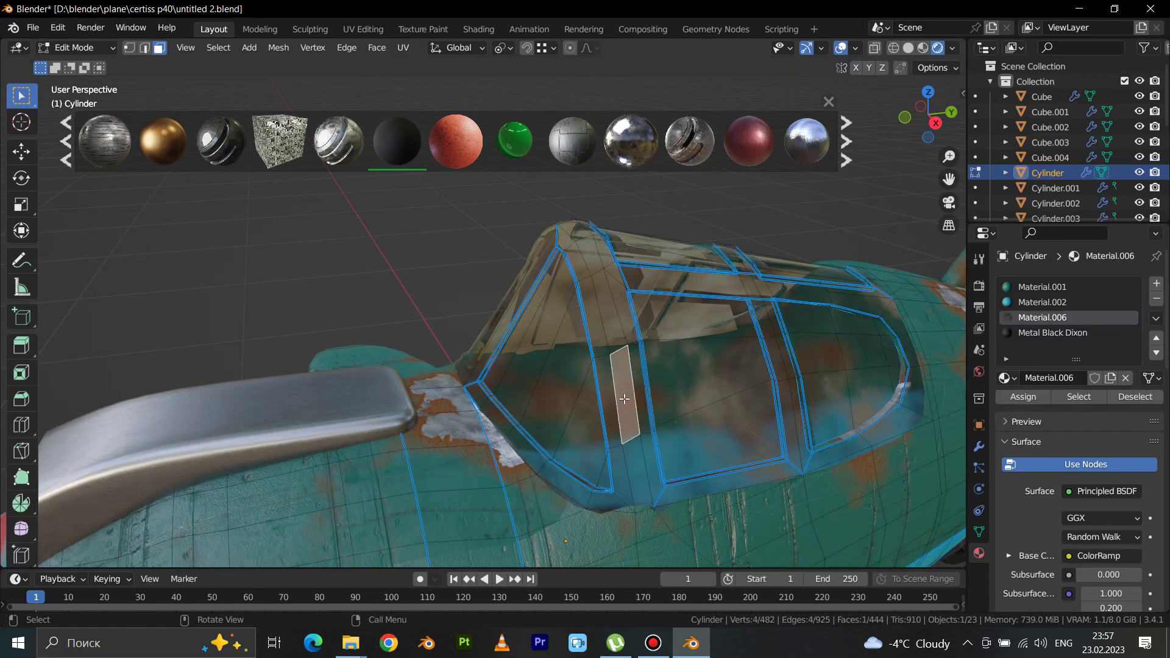
pyautogui.keyDown('shift'); pyautogui.click(618, 391); pyautogui.keyUp('shift')
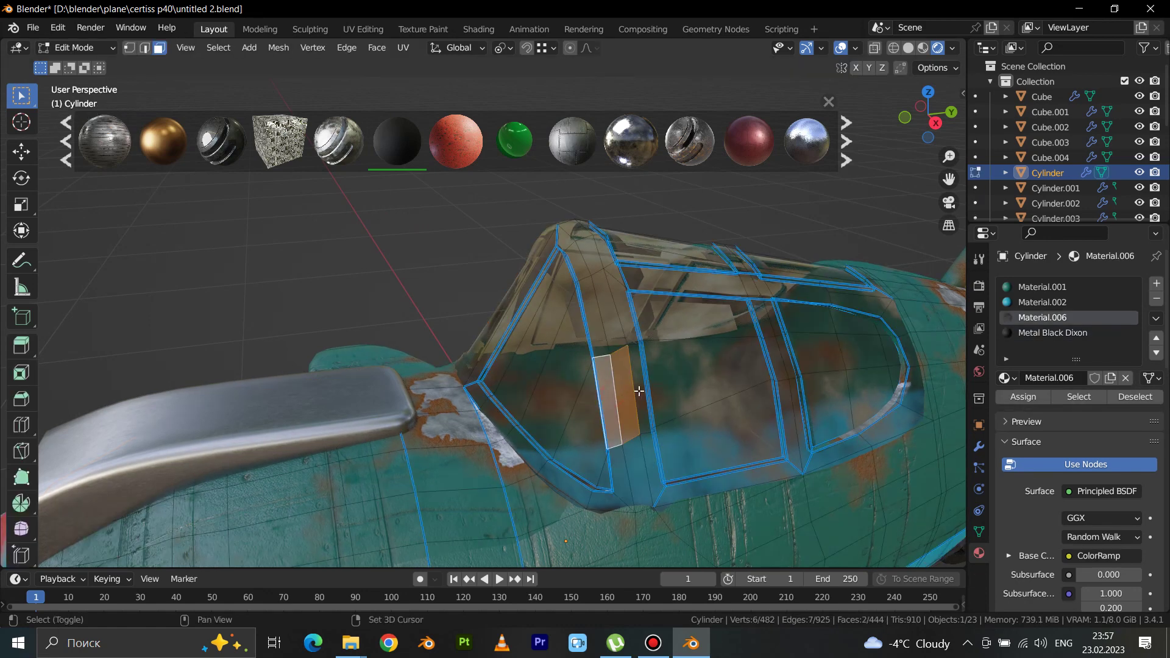
pyautogui.keyDown('shift'); pyautogui.click(638, 391); pyautogui.keyUp('shift')
pyautogui.click(1027, 333)
pyautogui.click(1029, 399)
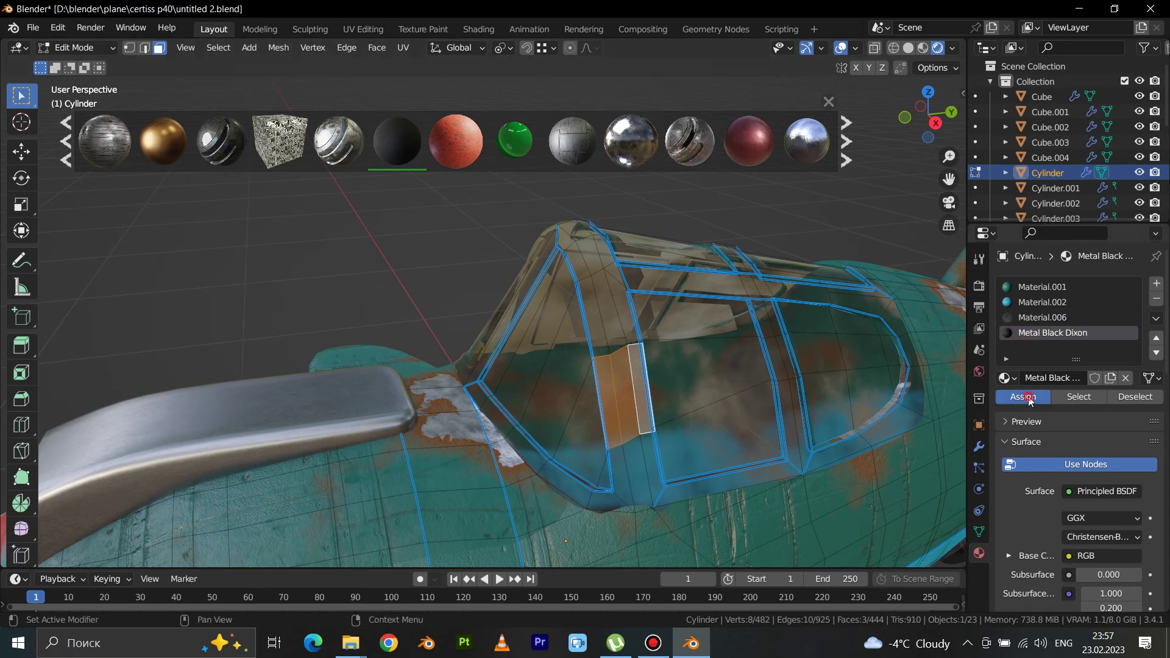
pyautogui.press('Tab')
pyautogui.moveTo(702, 383)
pyautogui.mouseDown(button='middle')
pyautogui.moveTo(677, 388)
pyautogui.moveTo(712, 379)
pyautogui.mouseUp(button='middle')
pyautogui.scroll(4, 719, 387)
# Step: Select the faces of the lower canopy frame strip
pyautogui.press('Tab')
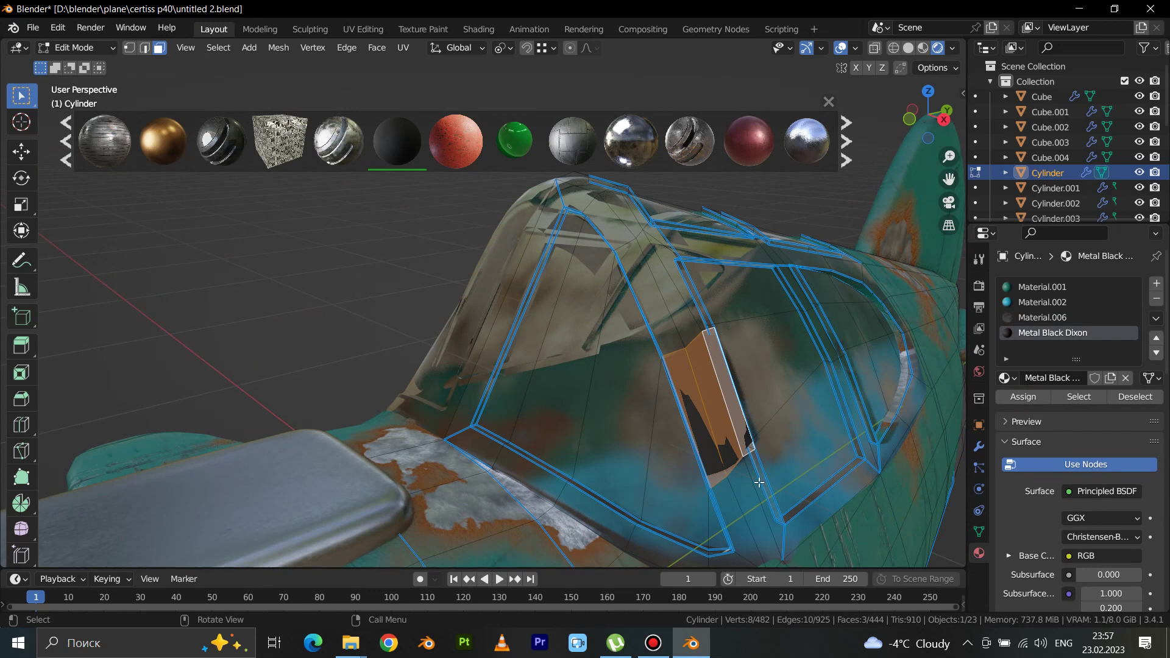
pyautogui.keyDown('shift'); pyautogui.click(737, 505); pyautogui.keyUp('shift')
pyautogui.keyDown('shift'); pyautogui.click(811, 451); pyautogui.keyUp('shift')
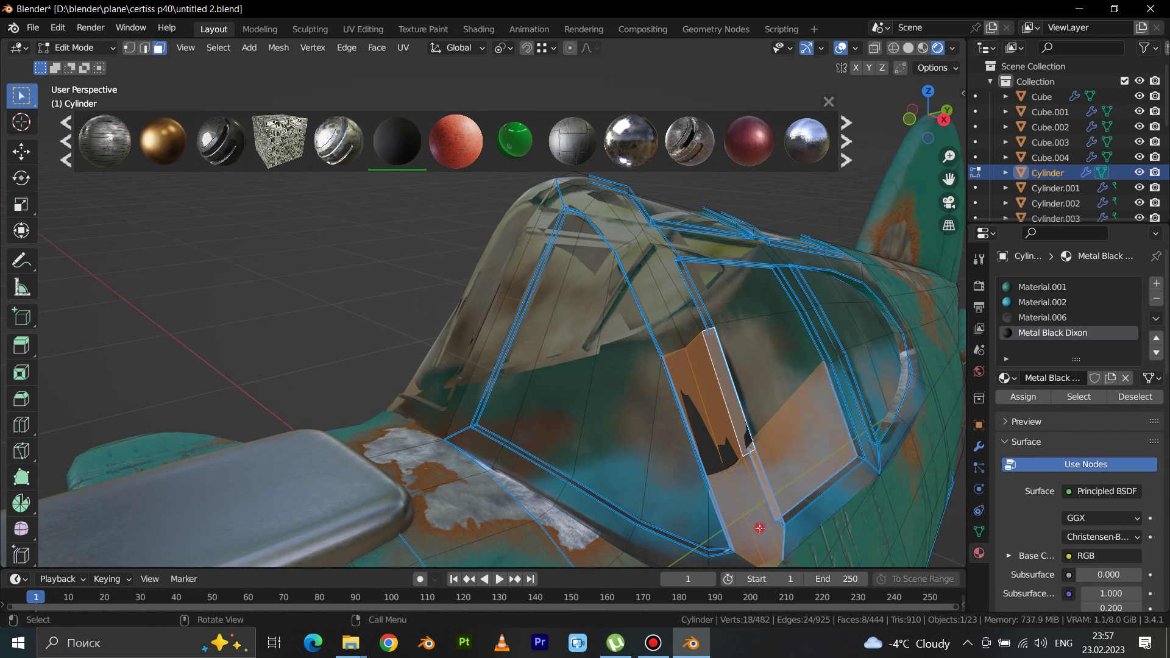
pyautogui.click(760, 526)
pyautogui.keyDown('shift'); pyautogui.click(727, 495); pyautogui.keyUp('shift')
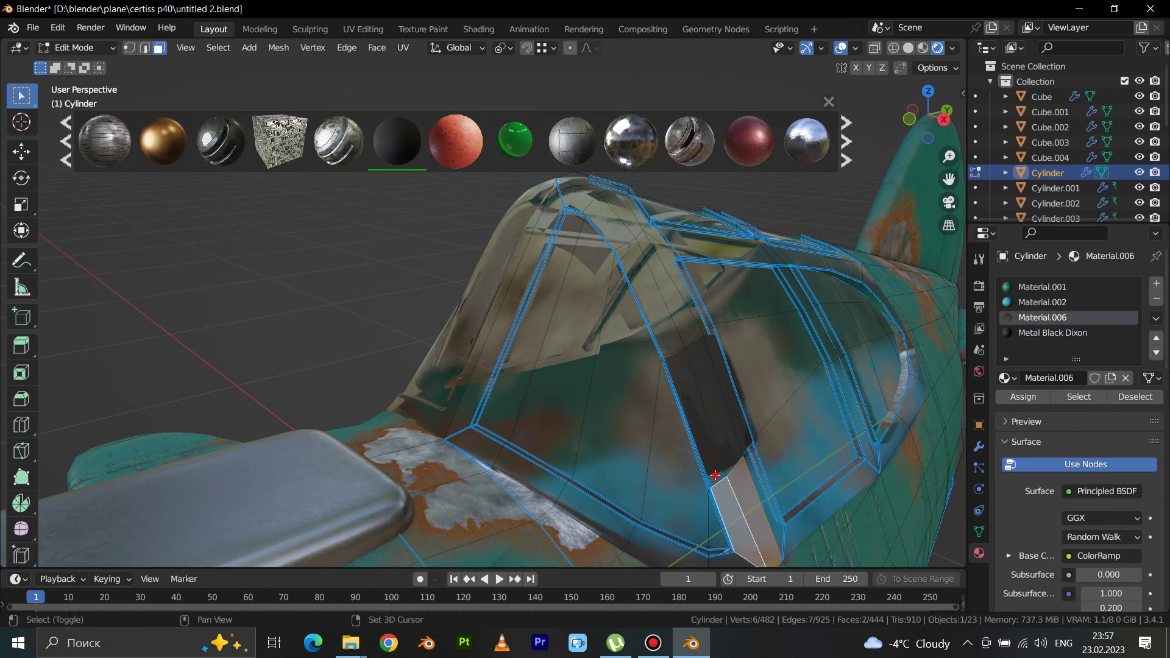
pyautogui.keyDown('shift'); pyautogui.click(721, 470); pyautogui.keyUp('shift')
pyautogui.keyDown('shift'); pyautogui.click(756, 473); pyautogui.keyUp('shift')
pyautogui.moveTo(761, 485)
pyautogui.mouseDown(button='middle')
pyautogui.moveTo(749, 494)
pyautogui.moveTo(758, 460)
pyautogui.mouseUp(button='middle')
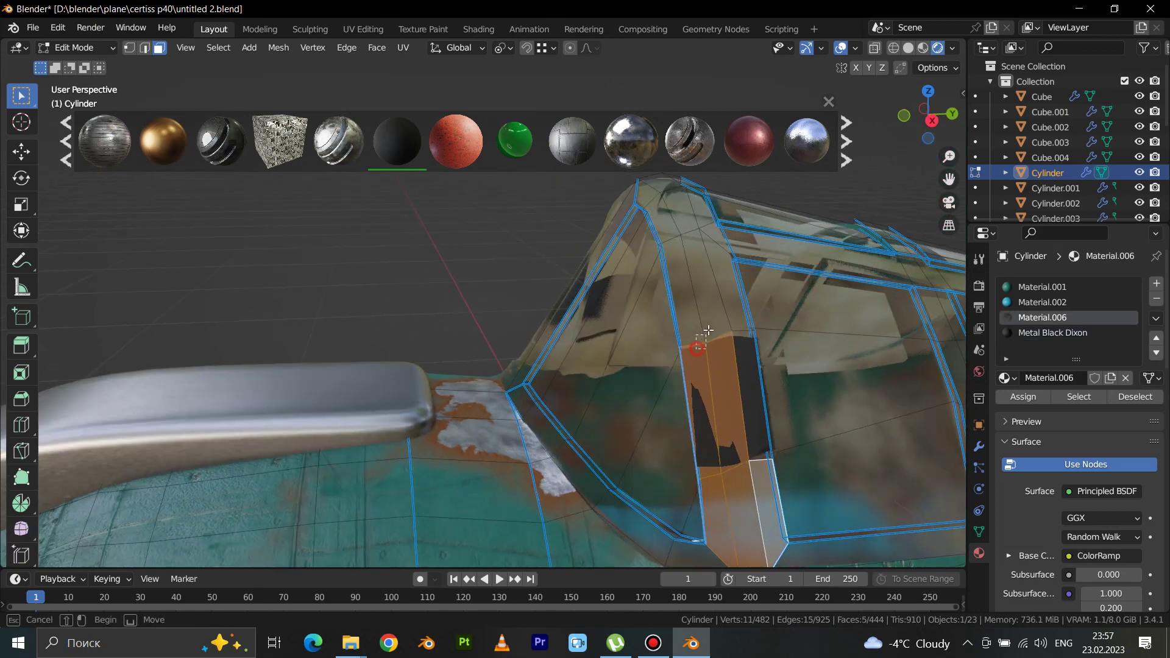
# Step: Extend the selection up the vertical strip and assign Metal Black Dixon to it
pyautogui.keyDown('shift'); pyautogui.click(731, 286); pyautogui.keyUp('shift')
pyautogui.moveTo(731, 286); pyautogui.dragTo(705, 223, button='middle')
pyautogui.keyDown('shift'); pyautogui.moveTo(729, 212); pyautogui.dragTo(713, 269, button='middle'); pyautogui.keyUp('shift')
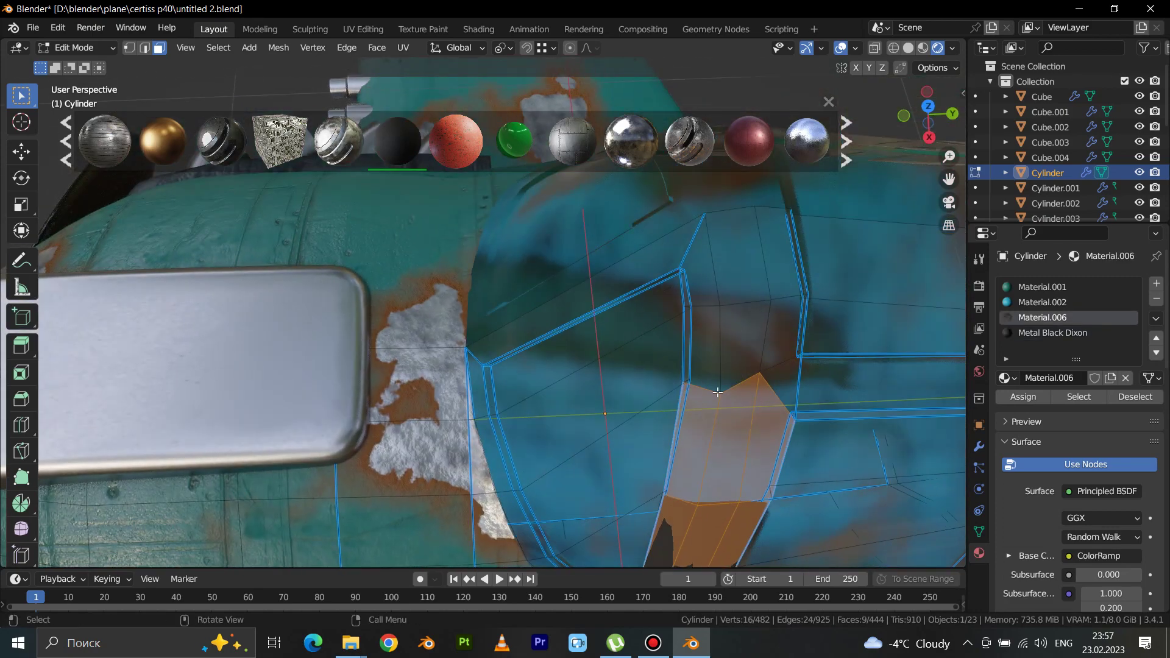
pyautogui.keyDown('shift'); pyautogui.click(746, 329); pyautogui.keyUp('shift')
pyautogui.keyDown('ctrl'); pyautogui.click(779, 261); pyautogui.keyUp('ctrl')
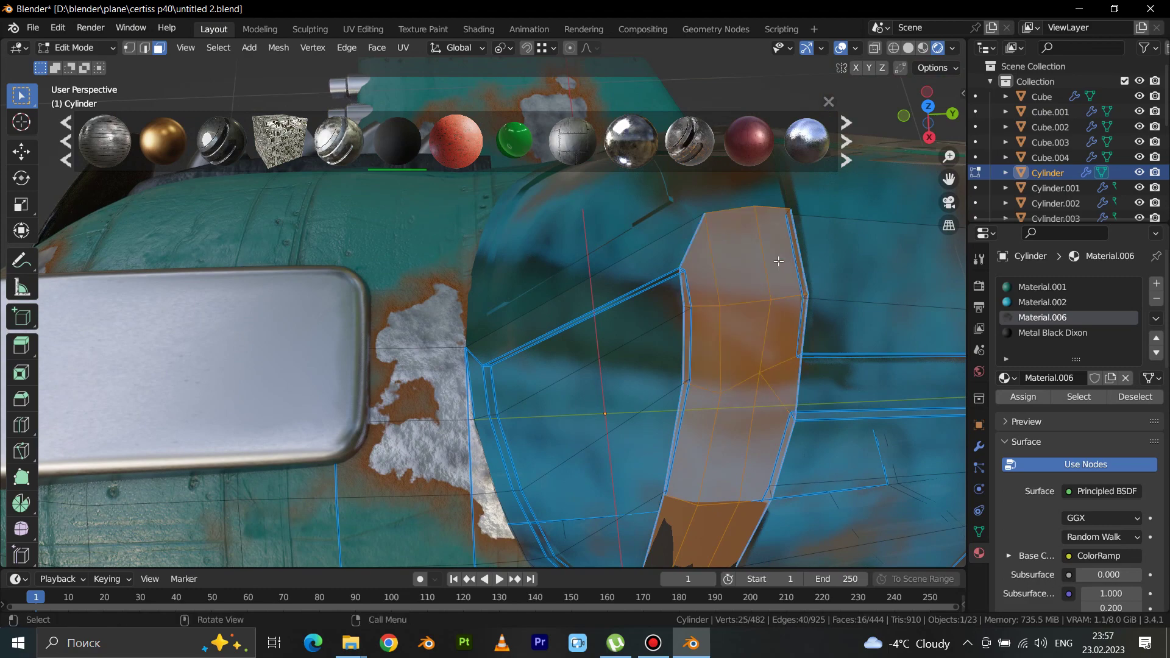
pyautogui.click(1059, 333)
pyautogui.click(1044, 399)
pyautogui.scroll(-4, 724, 367)
pyautogui.press('Tab')
pyautogui.moveTo(724, 367)
pyautogui.mouseDown(button='middle')
pyautogui.moveTo(750, 280)
pyautogui.moveTo(685, 335)
pyautogui.moveTo(722, 353)
pyautogui.mouseUp(button='middle')
pyautogui.scroll(1, 750, 281)
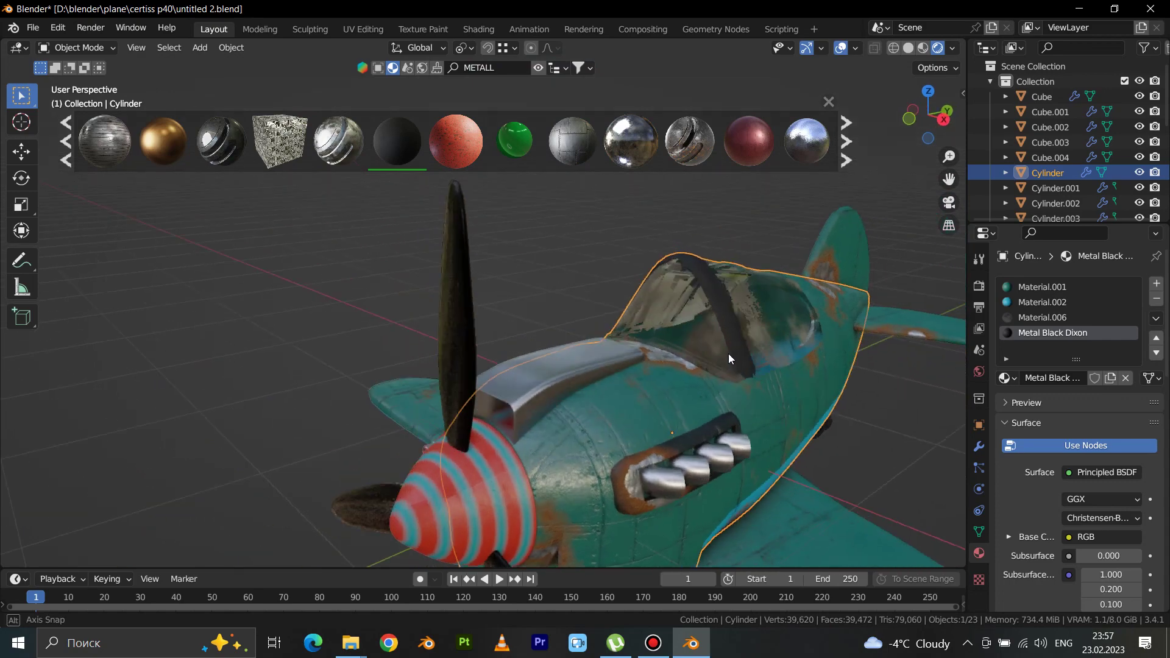
# Step: Select the faces running along the canopy base edge
pyautogui.scroll(3, 733, 371)
pyautogui.press('Tab')
pyautogui.scroll(3, 780, 415)
pyautogui.keyDown('shift'); pyautogui.click(774, 434); pyautogui.keyUp('shift')
pyautogui.keyDown('shift'); pyautogui.click(682, 413); pyautogui.keyUp('shift')
pyautogui.keyDown('shift'); pyautogui.click(624, 373); pyautogui.keyUp('shift')
pyautogui.keyDown('shift'); pyautogui.click(531, 320); pyautogui.keyUp('shift')
pyautogui.keyDown('shift'); pyautogui.click(437, 290); pyautogui.keyUp('shift')
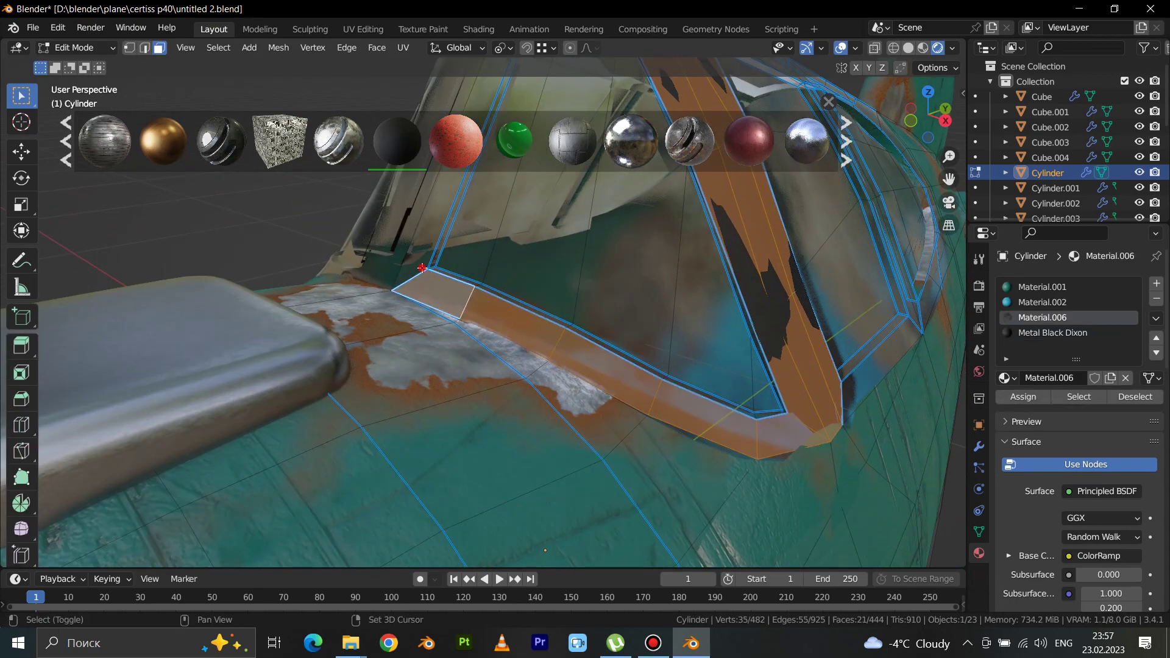
pyautogui.keyDown('shift'); pyautogui.click(439, 263); pyautogui.keyUp('shift')
pyautogui.scroll(2, 437, 263)
pyautogui.scroll(-1, 438, 263)
pyautogui.keyDown('alt'); pyautogui.keyDown('shift'); pyautogui.click(439, 268); pyautogui.keyUp('shift'); pyautogui.keyUp('alt')
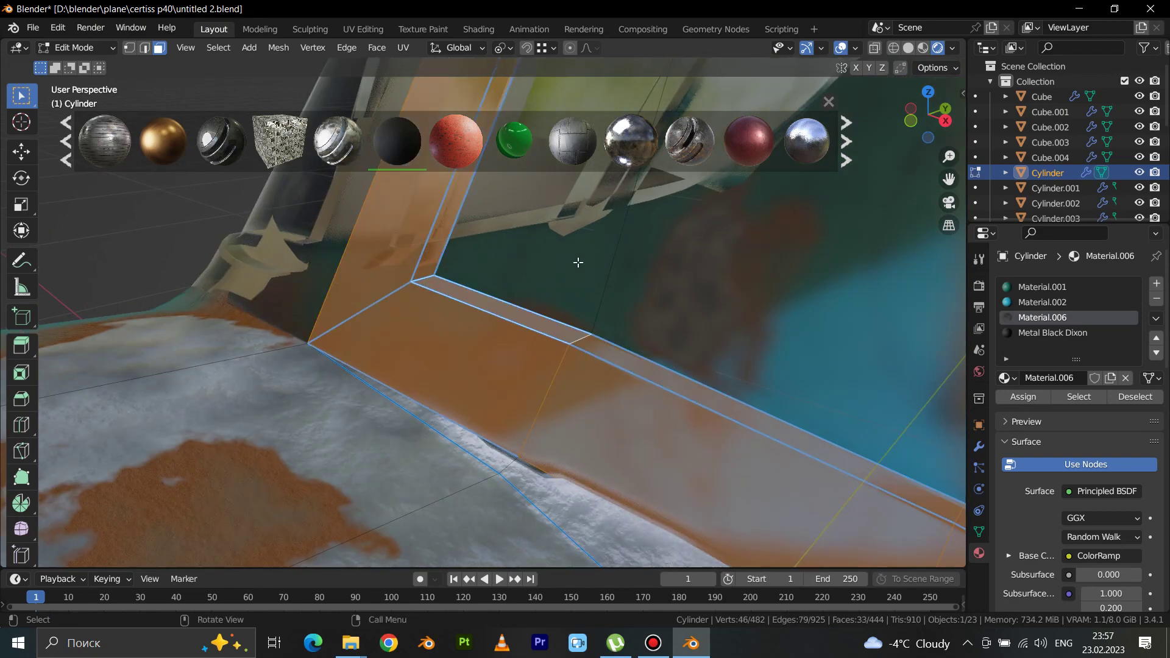
# Step: Assign Metal Black Dixon to the canopy base-edge faces and check the result
pyautogui.click(1042, 334)
pyautogui.click(1030, 397)
pyautogui.scroll(-2, 664, 305)
pyautogui.scroll(-2, 662, 299)
pyautogui.press('Tab')
pyautogui.scroll(-2, 657, 246)
pyautogui.moveTo(657, 247)
pyautogui.mouseDown(button='middle')
pyautogui.moveTo(694, 249)
pyautogui.moveTo(653, 410)
pyautogui.moveTo(765, 322)
pyautogui.moveTo(833, 351)
pyautogui.moveTo(869, 342)
pyautogui.moveTo(874, 362)
pyautogui.moveTo(851, 422)
pyautogui.mouseUp(button='middle')
# Step: Start a new selection with the lower canopy frame faces and vertical strip
pyautogui.press('Tab')
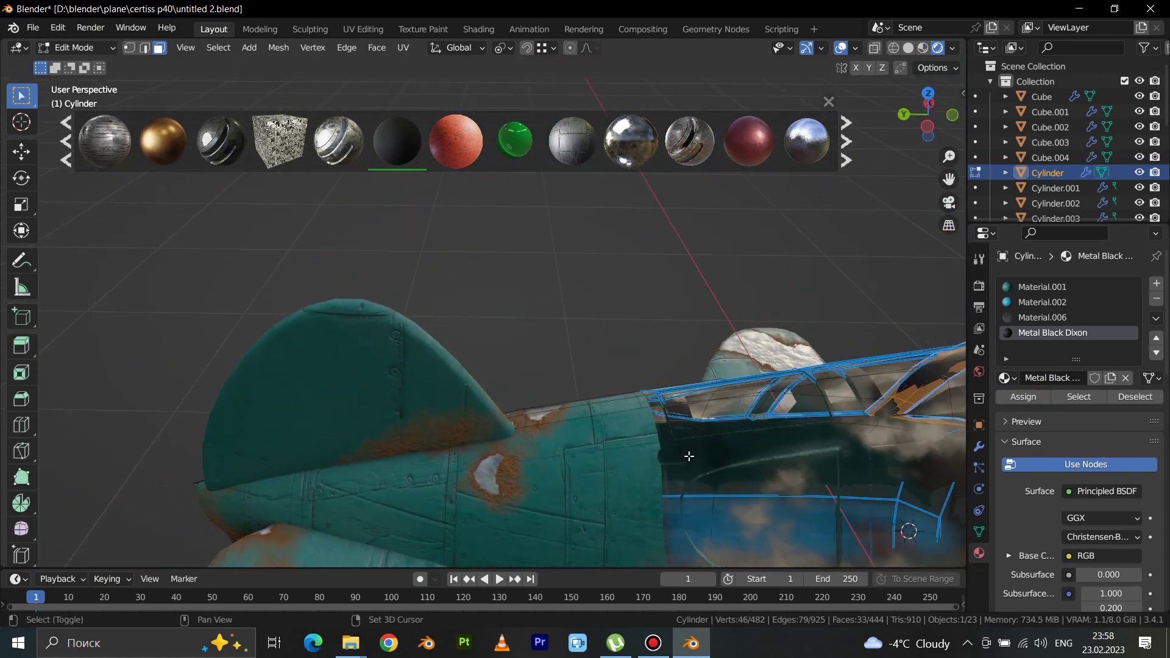
pyautogui.scroll(2, 700, 454)
pyautogui.scroll(1, 700, 454)
pyautogui.click(631, 448)
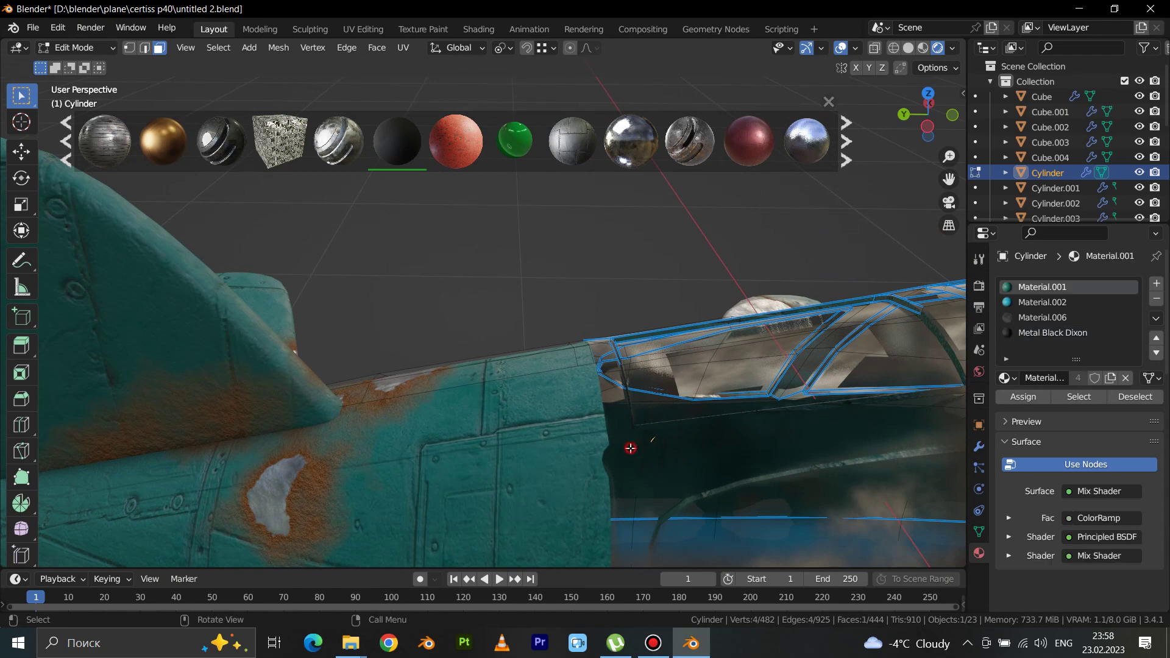
pyautogui.scroll(-3, 658, 448)
pyautogui.moveTo(658, 450); pyautogui.dragTo(364, 426, button='middle')
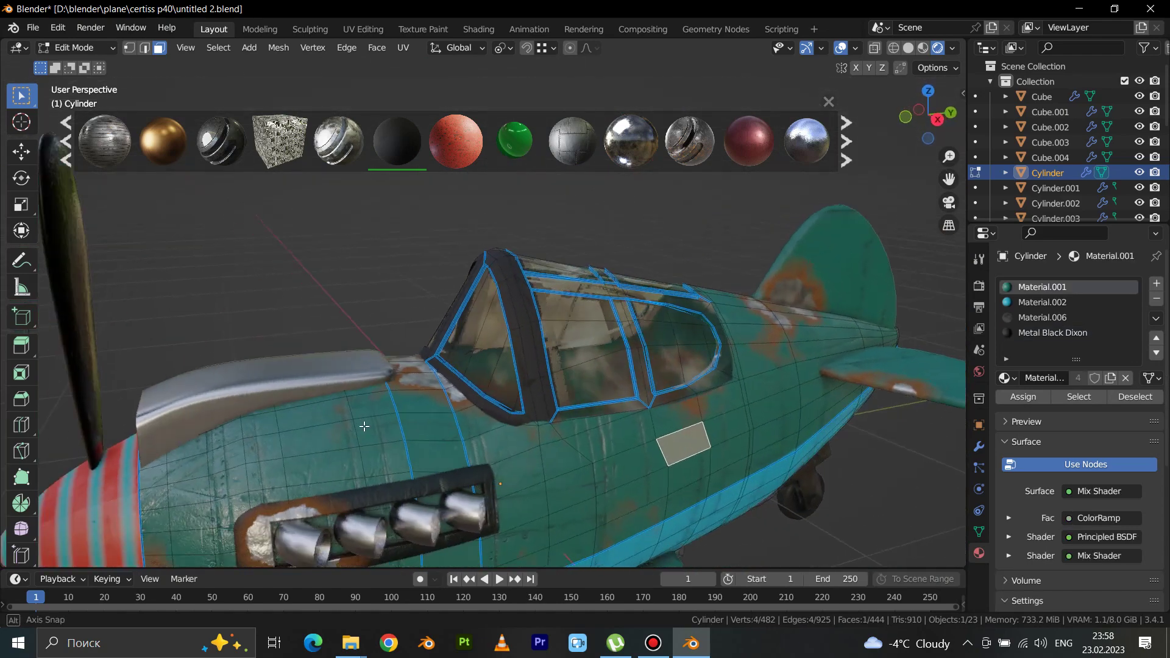
pyautogui.scroll(4, 684, 381)
pyautogui.keyDown('shift'); pyautogui.click(674, 481); pyautogui.keyUp('shift')
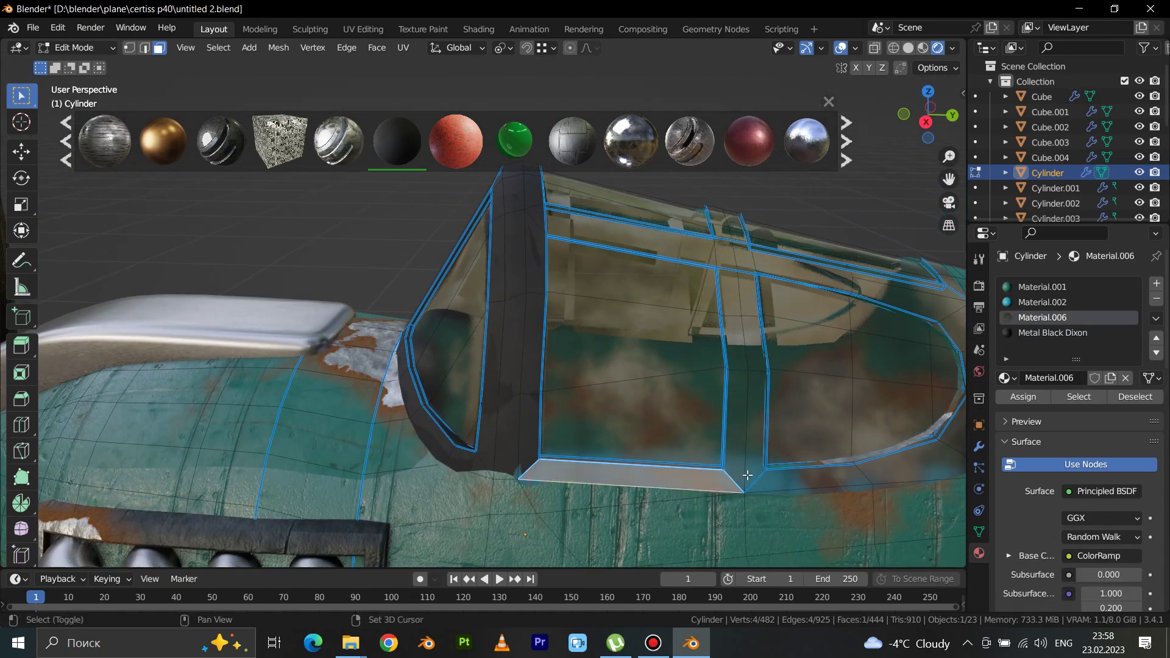
pyautogui.keyDown('shift'); pyautogui.click(752, 479); pyautogui.keyUp('shift')
pyautogui.keyDown('shift'); pyautogui.click(784, 483); pyautogui.keyUp('shift')
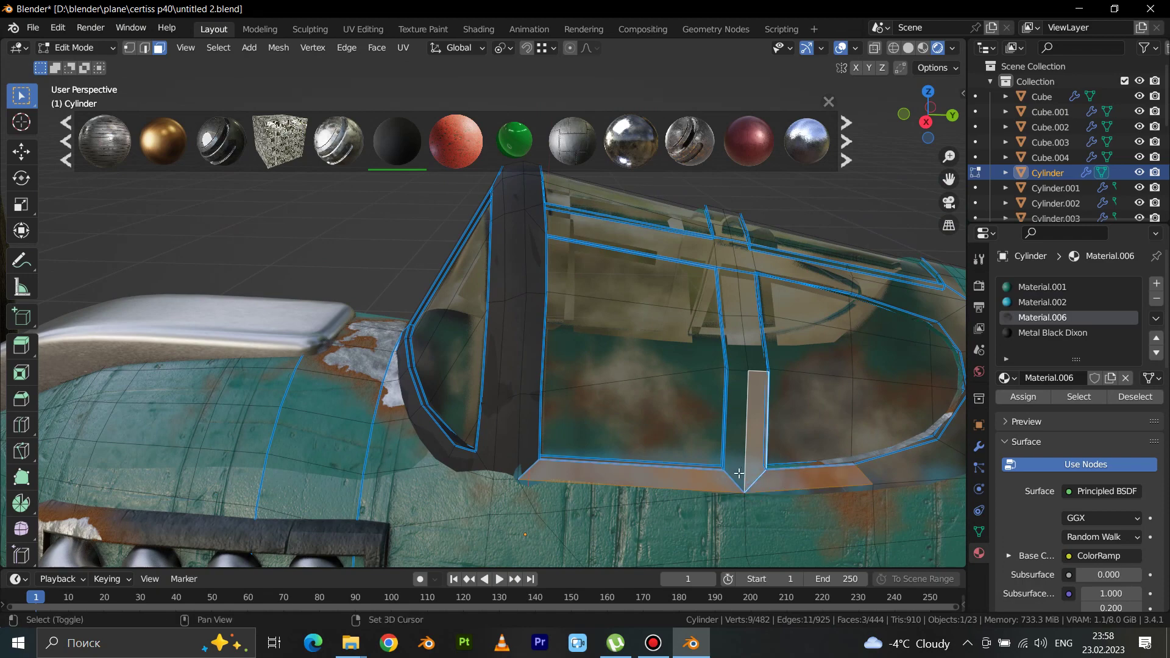
# Step: Extend the selection up the vertical strip and across the top and corner frame faces
pyautogui.keyDown('ctrl'); pyautogui.click(733, 243); pyautogui.keyUp('ctrl')
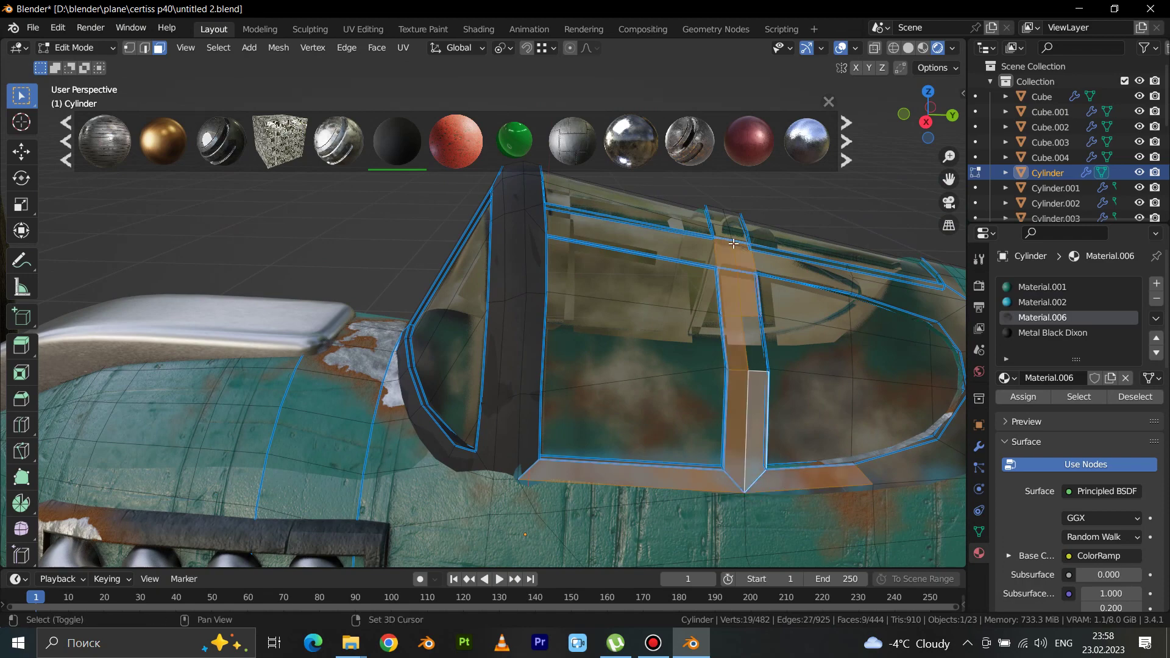
pyautogui.keyDown('ctrl'); pyautogui.click(734, 288); pyautogui.keyUp('ctrl')
pyautogui.keyDown('ctrl'); pyautogui.click(625, 245); pyautogui.keyUp('ctrl')
pyautogui.moveTo(625, 244)
pyautogui.mouseDown(button='middle')
pyautogui.moveTo(683, 314)
pyautogui.moveTo(650, 422)
pyautogui.mouseUp(button='middle')
pyautogui.keyDown('shift'); pyautogui.click(681, 405); pyautogui.keyUp('shift')
pyautogui.keyDown('shift'); pyautogui.click(607, 388); pyautogui.keyUp('shift')
pyautogui.keyDown('shift'); pyautogui.click(656, 395); pyautogui.keyUp('shift')
pyautogui.keyDown('shift'); pyautogui.click(727, 444); pyautogui.keyUp('shift')
# Step: Add the remaining canopy frame faces and assign Metal Black Dixon to them
pyautogui.moveTo(728, 444); pyautogui.dragTo(690, 343, button='middle')
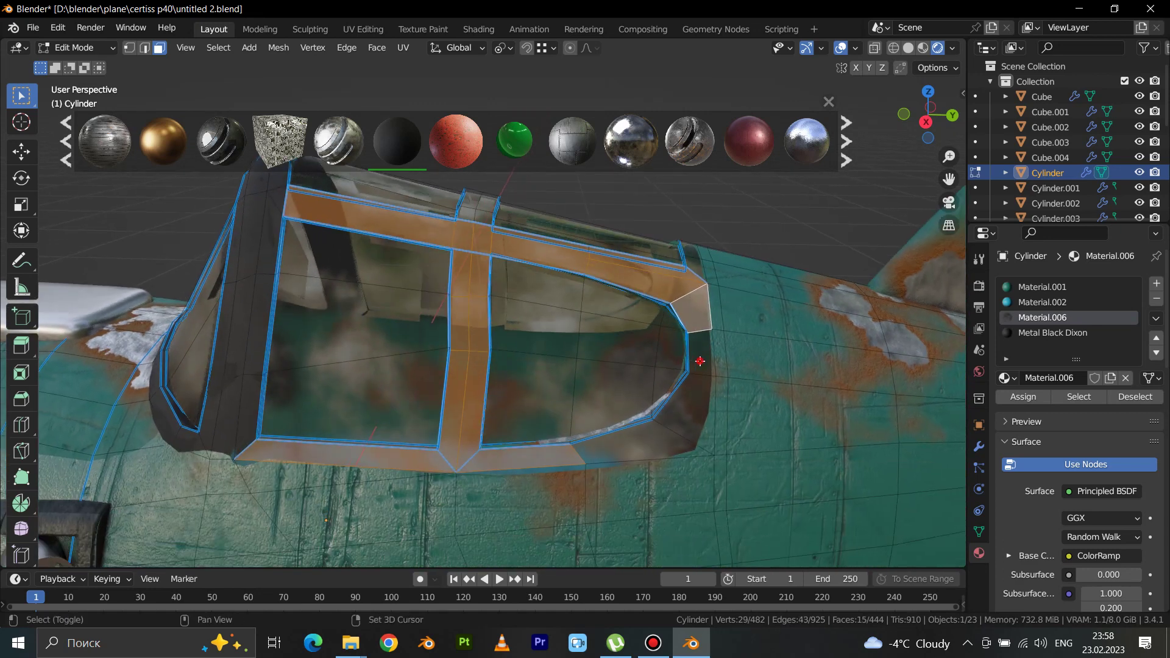
pyautogui.keyDown('shift'); pyautogui.click(700, 360); pyautogui.keyUp('shift')
pyautogui.keyDown('shift'); pyautogui.click(687, 422); pyautogui.keyUp('shift')
pyautogui.keyDown('shift'); pyautogui.click(658, 444); pyautogui.keyUp('shift')
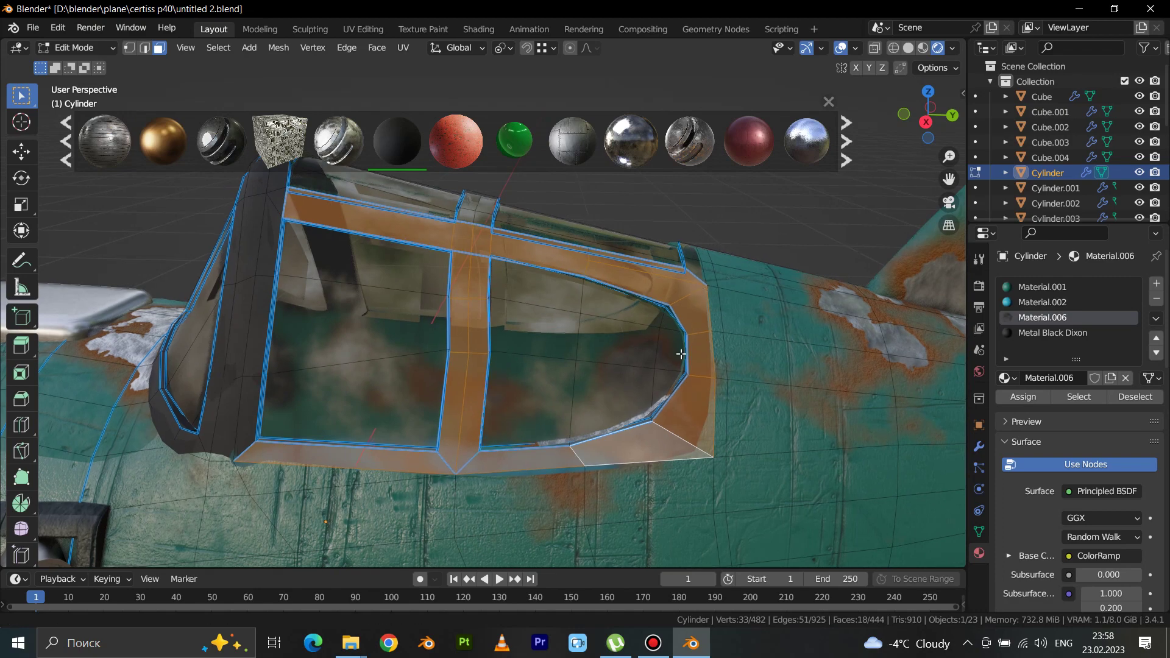
pyautogui.moveTo(658, 444); pyautogui.dragTo(667, 454, button='middle')
pyautogui.scroll(3, 667, 454)
pyautogui.keyDown('shift'); pyautogui.click(703, 396); pyautogui.keyUp('shift')
pyautogui.keyDown('shift'); pyautogui.click(695, 454); pyautogui.keyUp('shift')
pyautogui.click(1052, 333)
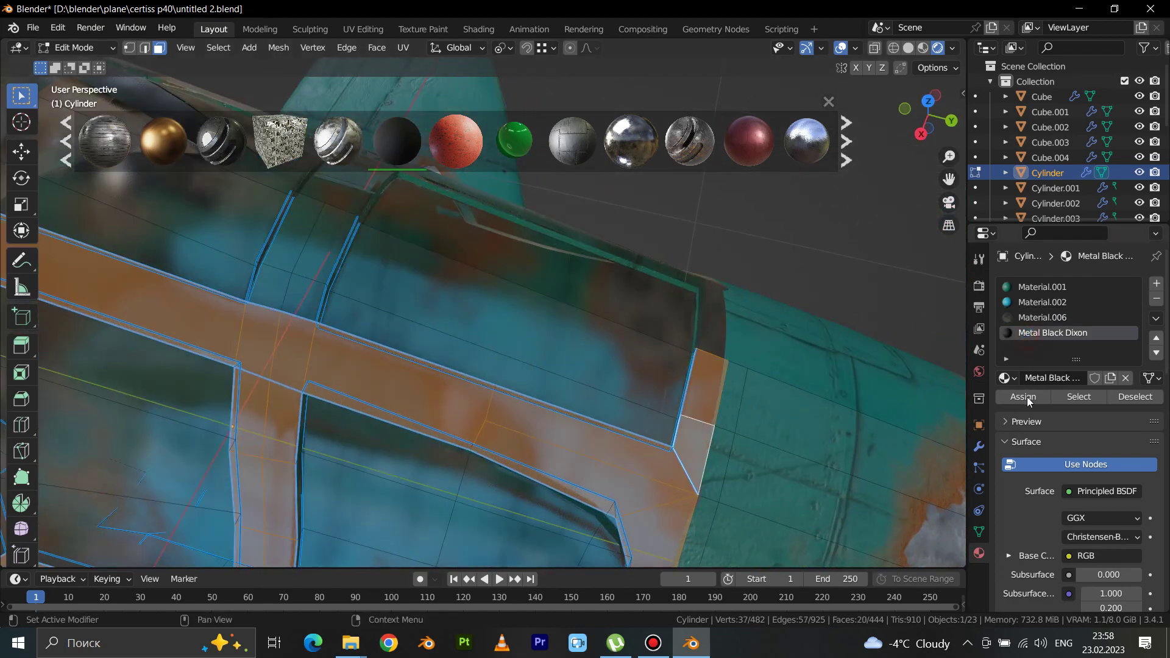
pyautogui.click(1028, 401)
pyautogui.scroll(-3, 440, 339)
# Step: Assign Metal Black Dixon to two vertical frame faces above the crossbar
pyautogui.moveTo(426, 342); pyautogui.dragTo(440, 340, button='middle')
pyautogui.keyDown('shift'); pyautogui.click(440, 339); pyautogui.keyUp('shift')
pyautogui.keyDown('shift'); pyautogui.click(446, 301); pyautogui.keyUp('shift')
pyautogui.click(1023, 397)
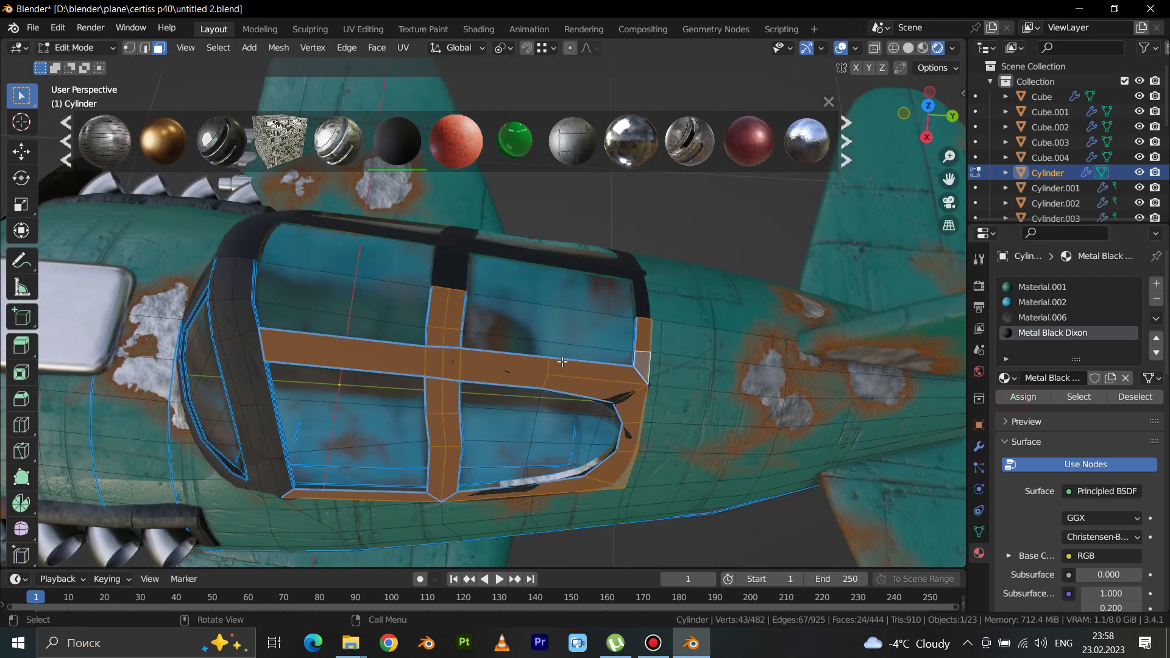
pyautogui.press('Tab')
pyautogui.scroll(-5, 543, 361)
pyautogui.moveTo(543, 360)
pyautogui.mouseDown(button='middle')
pyautogui.moveTo(594, 331)
pyautogui.moveTo(546, 336)
pyautogui.mouseUp(button='middle')
pyautogui.scroll(8, 613, 384)
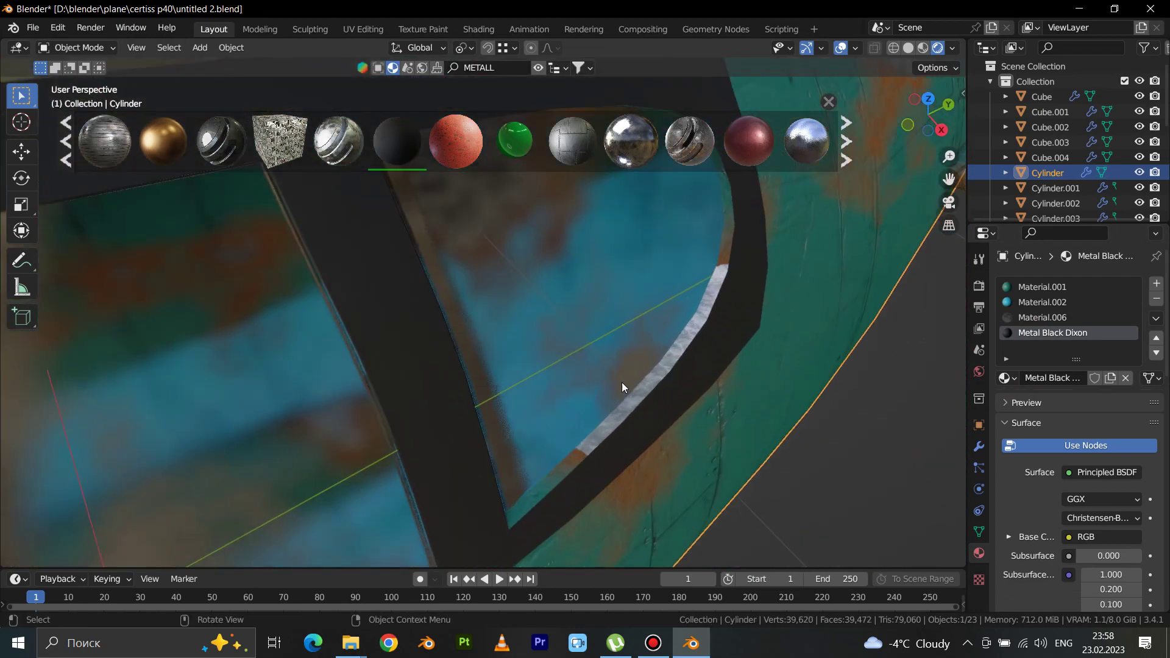
# Step: Assign Metal Black Dixon to the thin face loop along the canopy rim
pyautogui.press('Tab')
pyautogui.keyDown('alt'); pyautogui.click(707, 303); pyautogui.keyUp('alt')
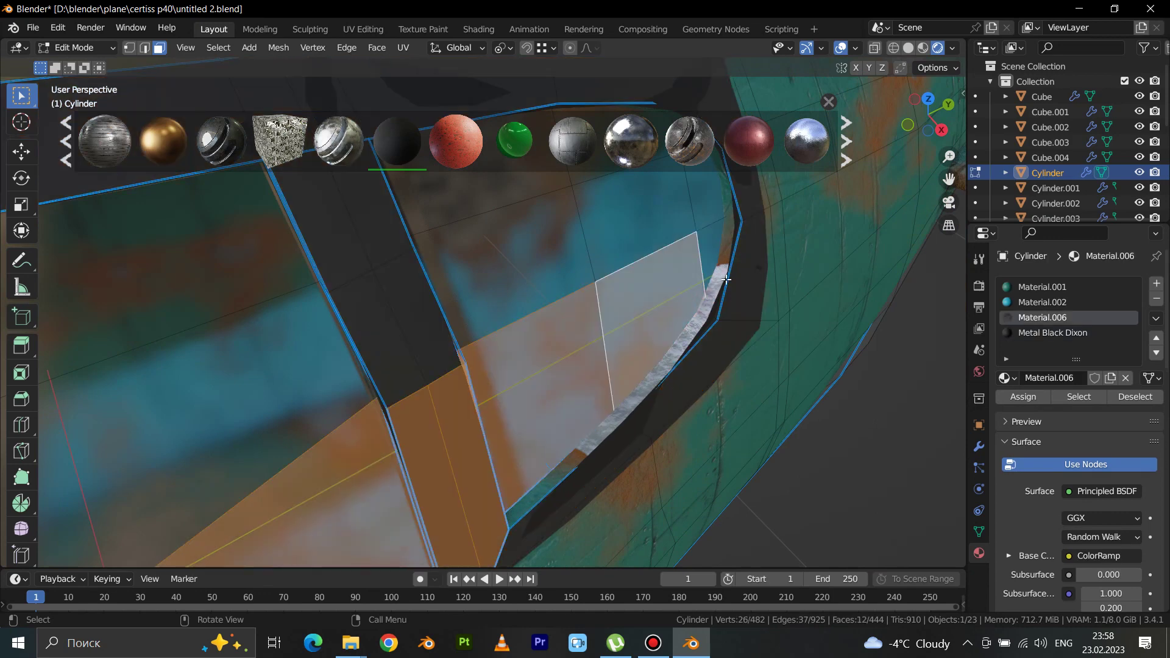
pyautogui.keyDown('alt'); pyautogui.click(730, 230); pyautogui.keyUp('alt')
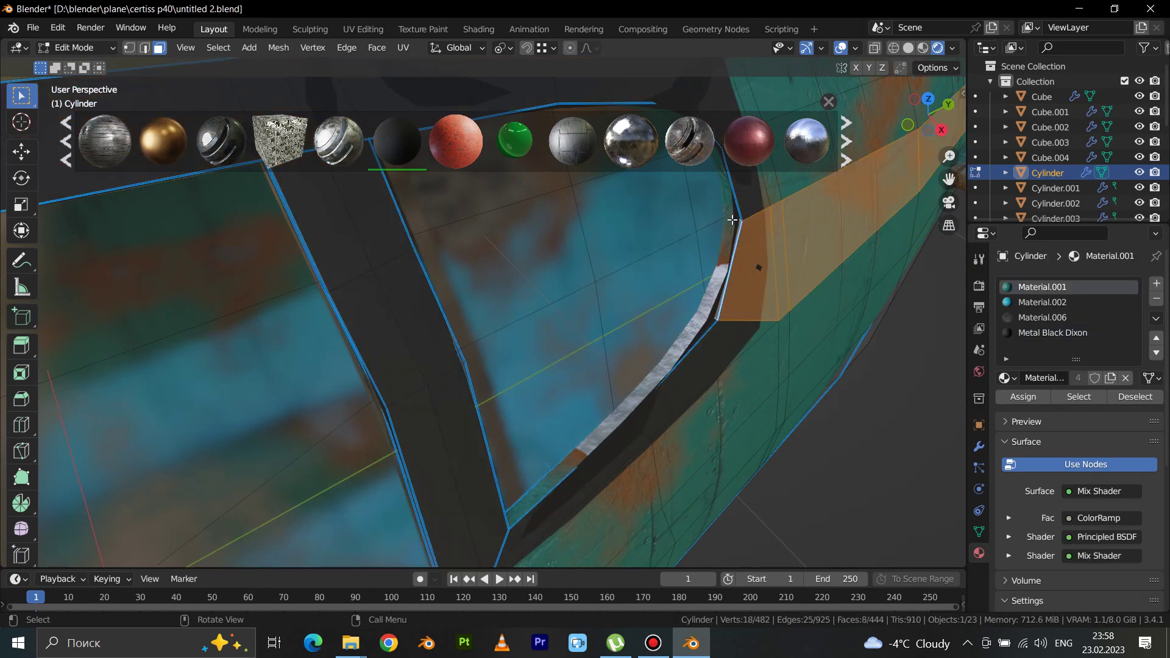
pyautogui.keyDown('alt'); pyautogui.click(733, 219); pyautogui.keyUp('alt')
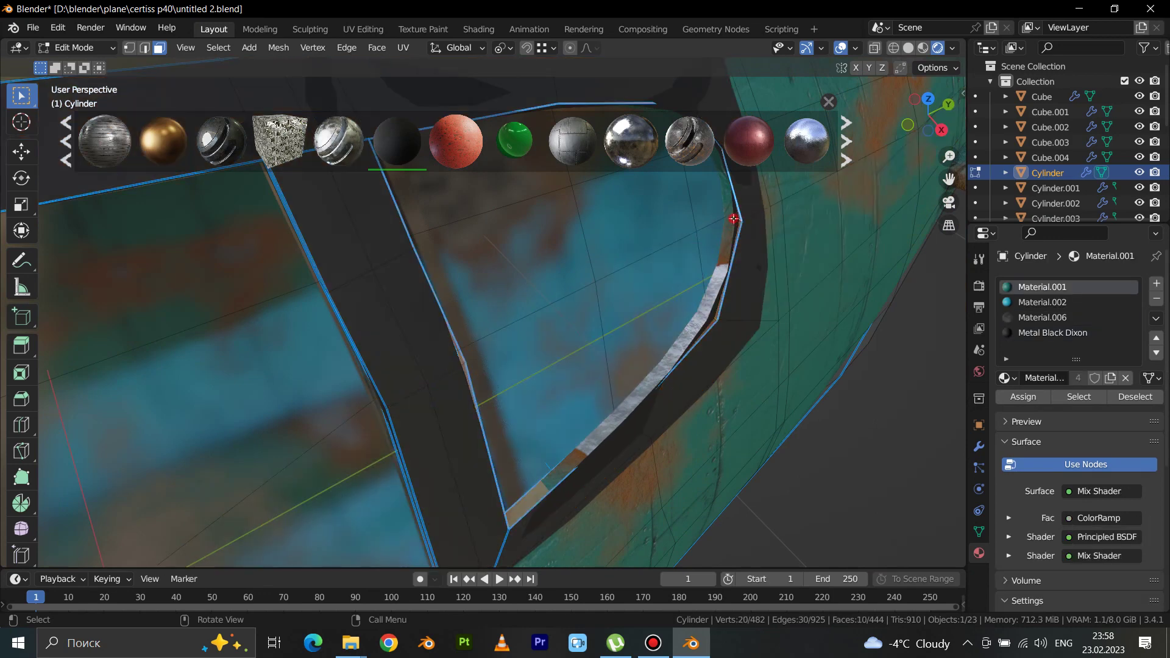
pyautogui.click(1055, 334)
pyautogui.click(1023, 397)
pyautogui.scroll(-5, 609, 275)
pyautogui.moveTo(634, 262)
pyautogui.mouseDown(button='middle')
pyautogui.moveTo(661, 249)
pyautogui.moveTo(585, 323)
pyautogui.mouseUp(button='middle')
pyautogui.scroll(5, 549, 365)
# Step: Assign Metal Black Dixon to the frame strip along the canopy edge
pyautogui.keyDown('alt'); pyautogui.click(468, 305); pyautogui.keyUp('alt')
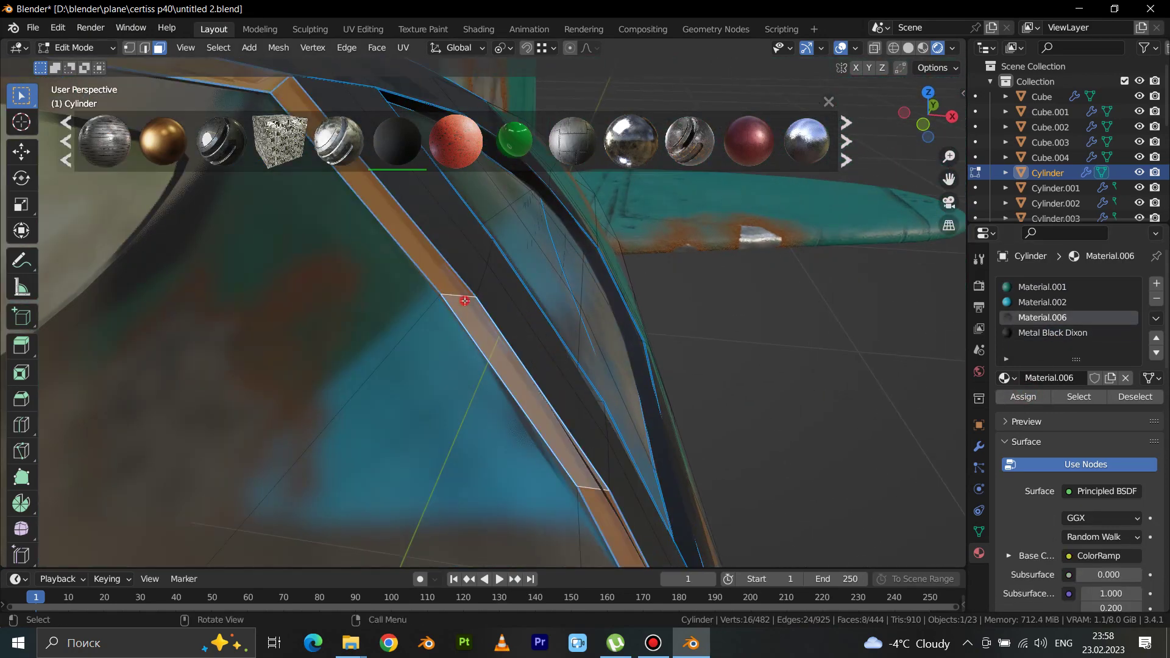
pyautogui.click(1036, 397)
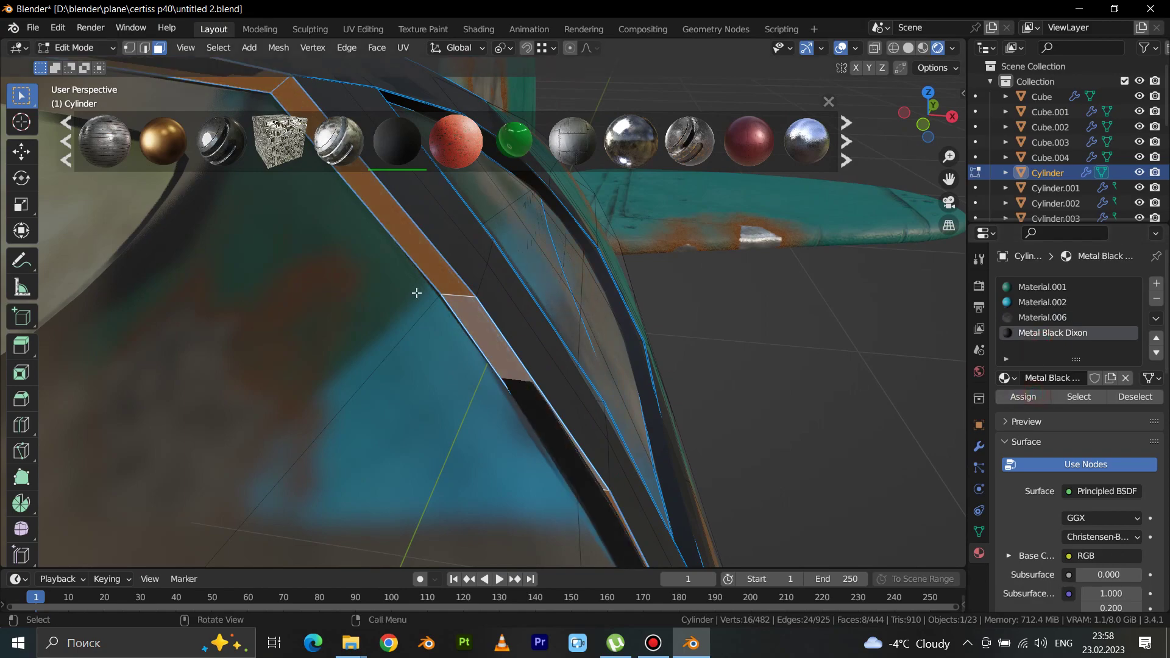
pyautogui.scroll(-3, 414, 295)
pyautogui.scroll(-2, 402, 305)
pyautogui.moveTo(366, 414)
pyautogui.mouseDown(button='middle')
pyautogui.moveTo(485, 405)
pyautogui.moveTo(426, 426)
pyautogui.moveTo(326, 296)
pyautogui.moveTo(459, 292)
pyautogui.moveTo(426, 316)
pyautogui.mouseUp(button='middle')
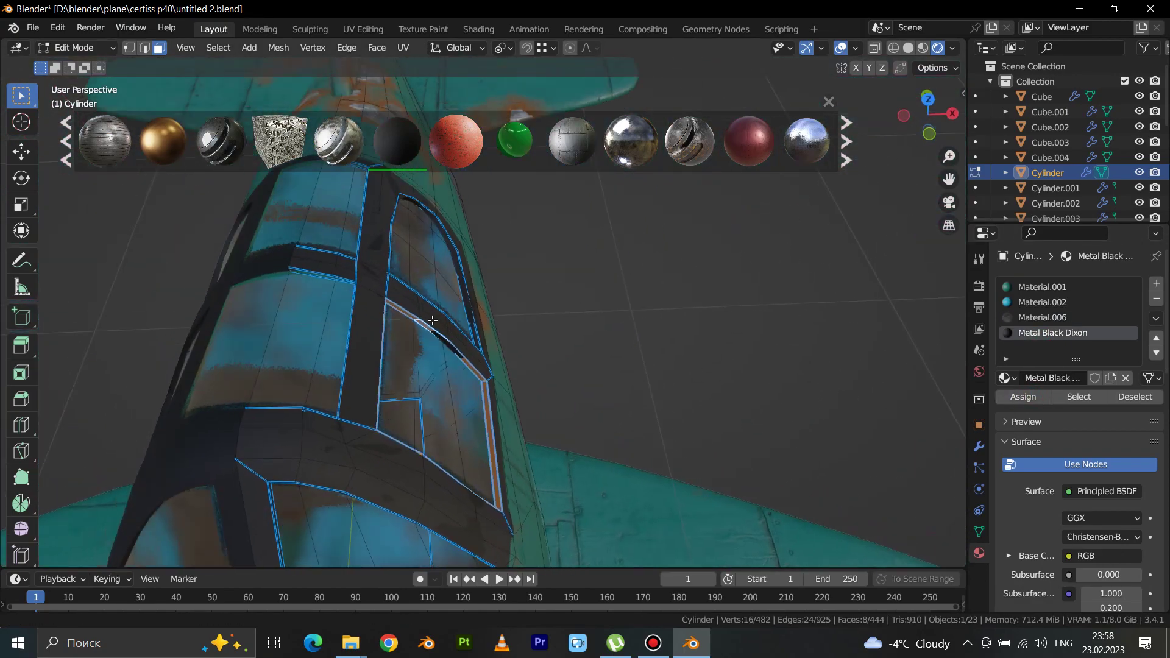
pyautogui.scroll(3, 386, 301)
pyautogui.scroll(2, 395, 324)
pyautogui.scroll(2, 381, 314)
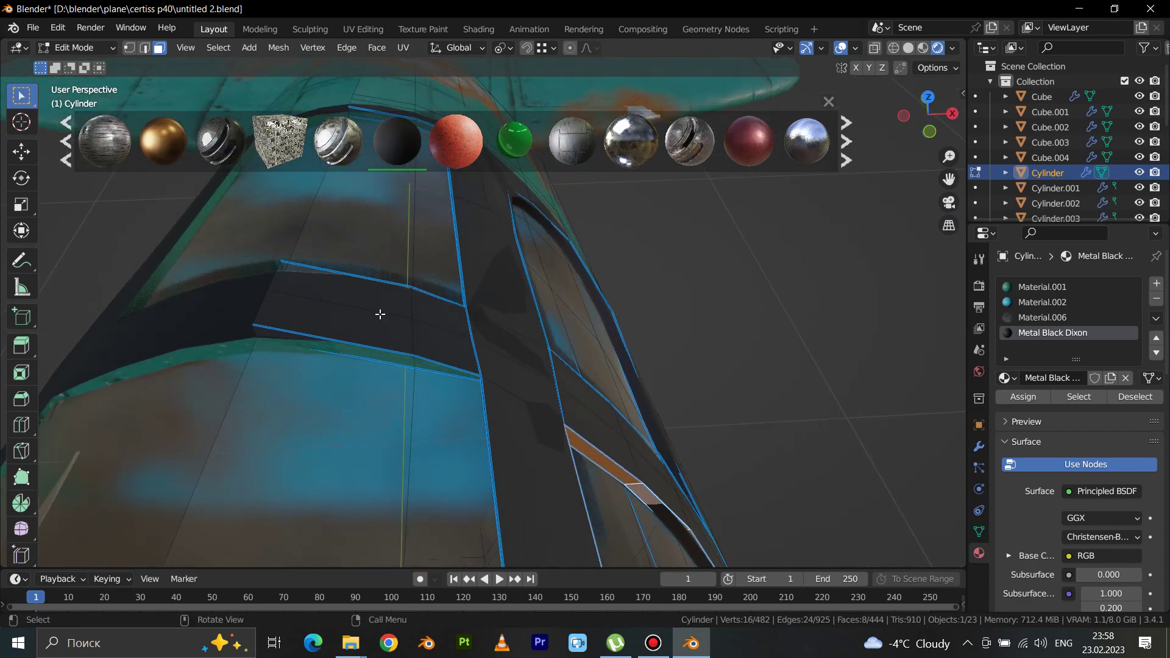
# Step: Assign Metal Black Dixon to a five-face canopy frame strip
pyautogui.keyDown('alt'); pyautogui.click(258, 339); pyautogui.keyUp('alt')
pyautogui.moveTo(453, 366); pyautogui.dragTo(596, 287, button='middle')
pyautogui.keyDown('alt'); pyautogui.click(599, 287); pyautogui.keyUp('alt')
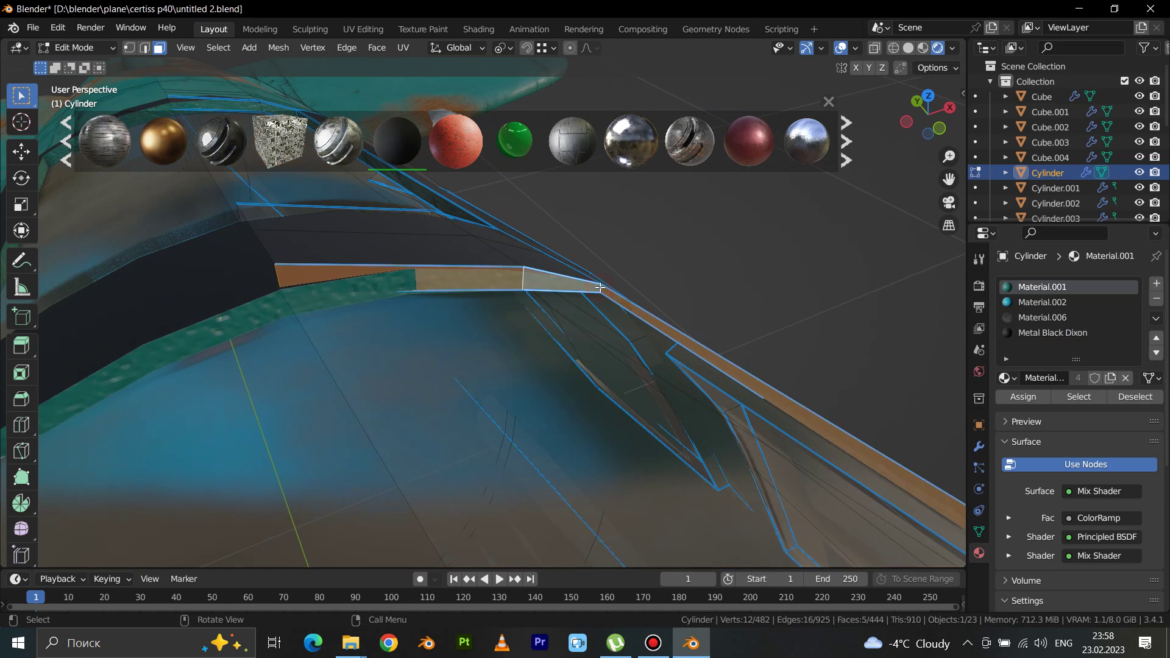
pyautogui.click(1053, 332)
pyautogui.click(1015, 395)
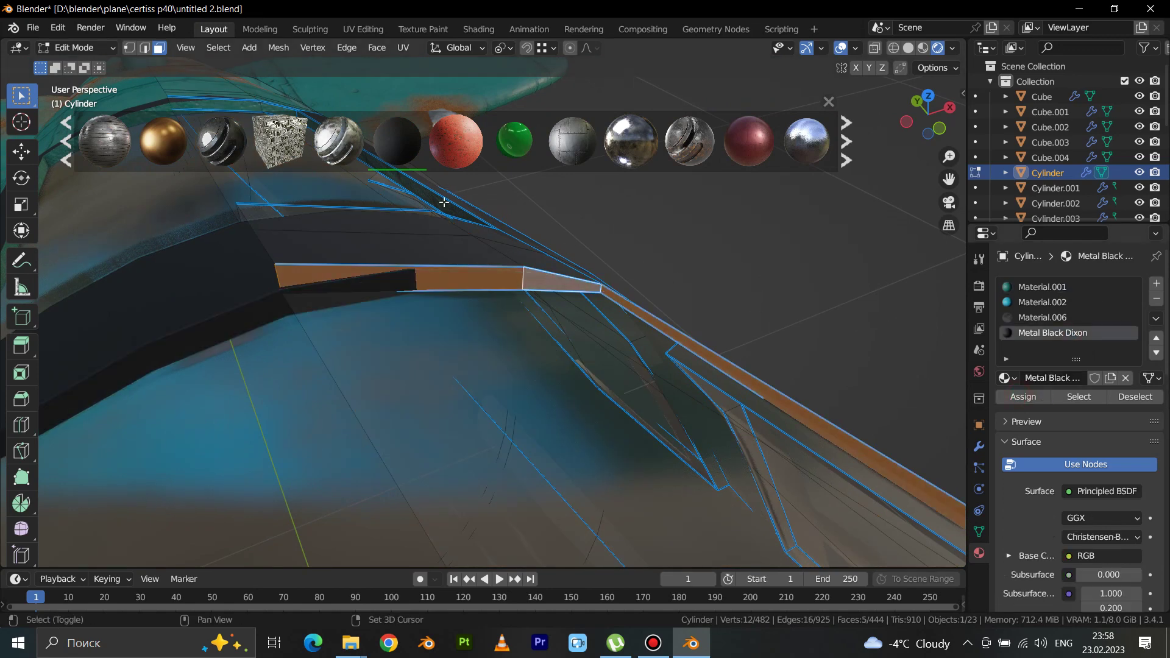
pyautogui.scroll(3, 421, 243)
pyautogui.scroll(1, 409, 341)
pyautogui.scroll(1, 525, 421)
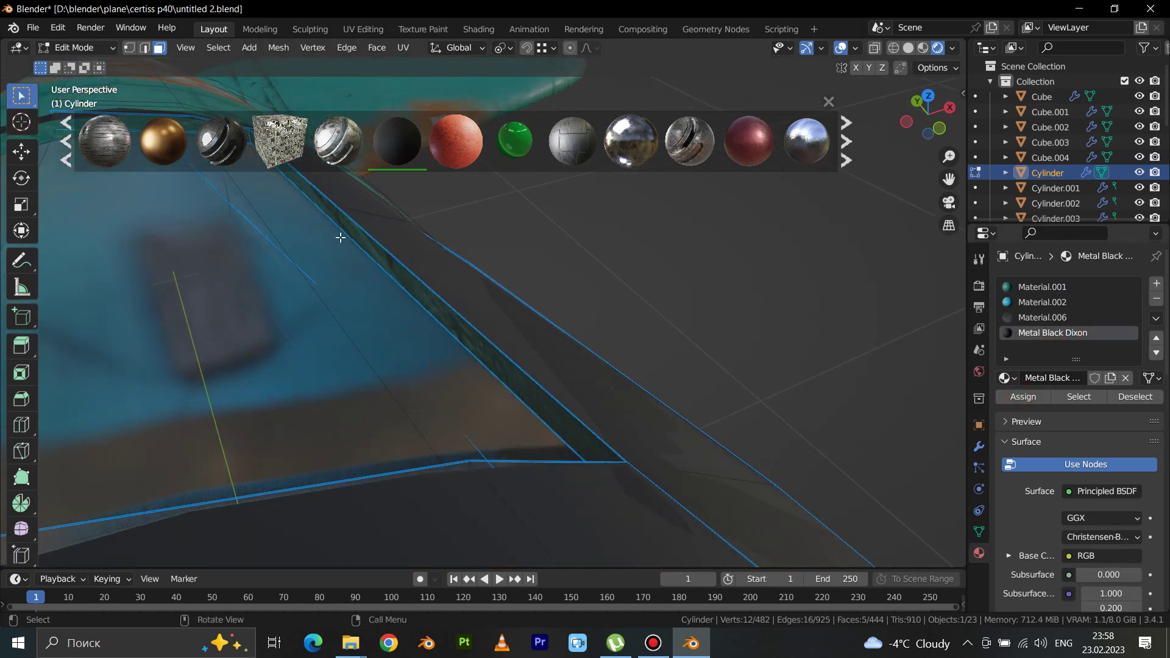
pyautogui.scroll(-2, 346, 246)
pyautogui.scroll(-1, 337, 295)
# Step: Assign Metal Black Dixon to the six-face rim strip and view the plane in Object Mode
pyautogui.keyDown('alt'); pyautogui.click(418, 302); pyautogui.keyUp('alt')
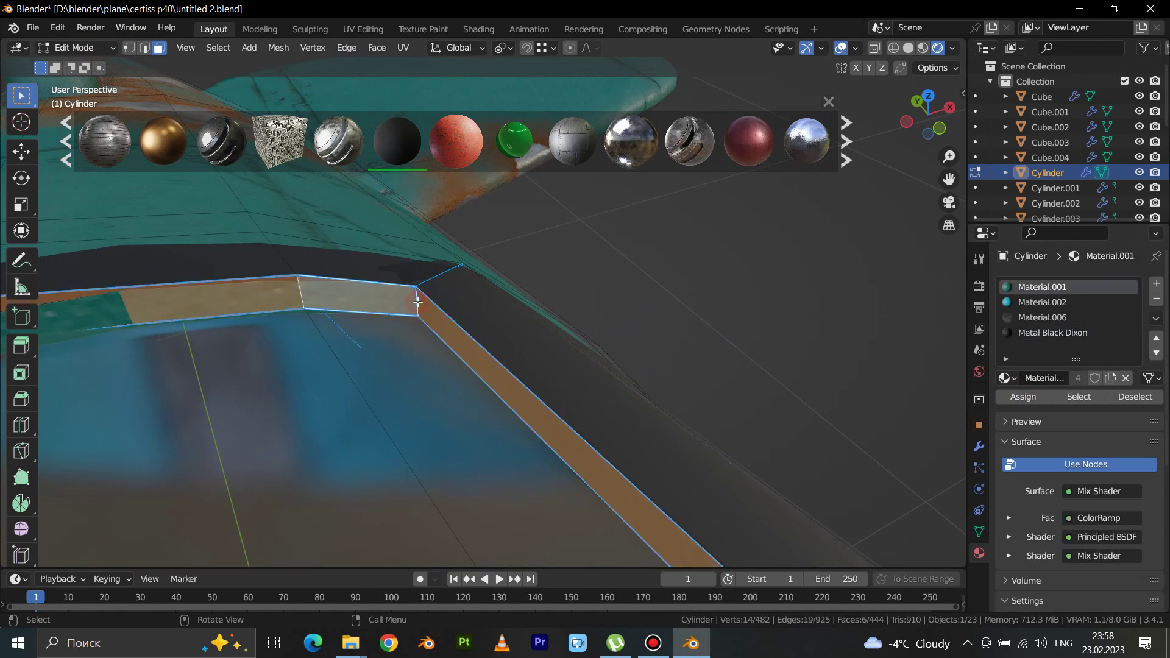
pyautogui.click(1053, 332)
pyautogui.click(1023, 396)
pyautogui.scroll(-2, 570, 357)
pyautogui.press('Tab')
pyautogui.scroll(-3, 658, 411)
pyautogui.moveTo(658, 410)
pyautogui.mouseDown(button='middle')
pyautogui.moveTo(562, 430)
pyautogui.moveTo(493, 397)
pyautogui.moveTo(490, 442)
pyautogui.moveTo(328, 404)
pyautogui.moveTo(571, 443)
pyautogui.mouseUp(button='middle')
pyautogui.scroll(2, 500, 420)
pyautogui.scroll(2, 490, 441)
pyautogui.scroll(-3, 575, 444)
pyautogui.moveTo(605, 480); pyautogui.dragTo(573, 385, button='middle')
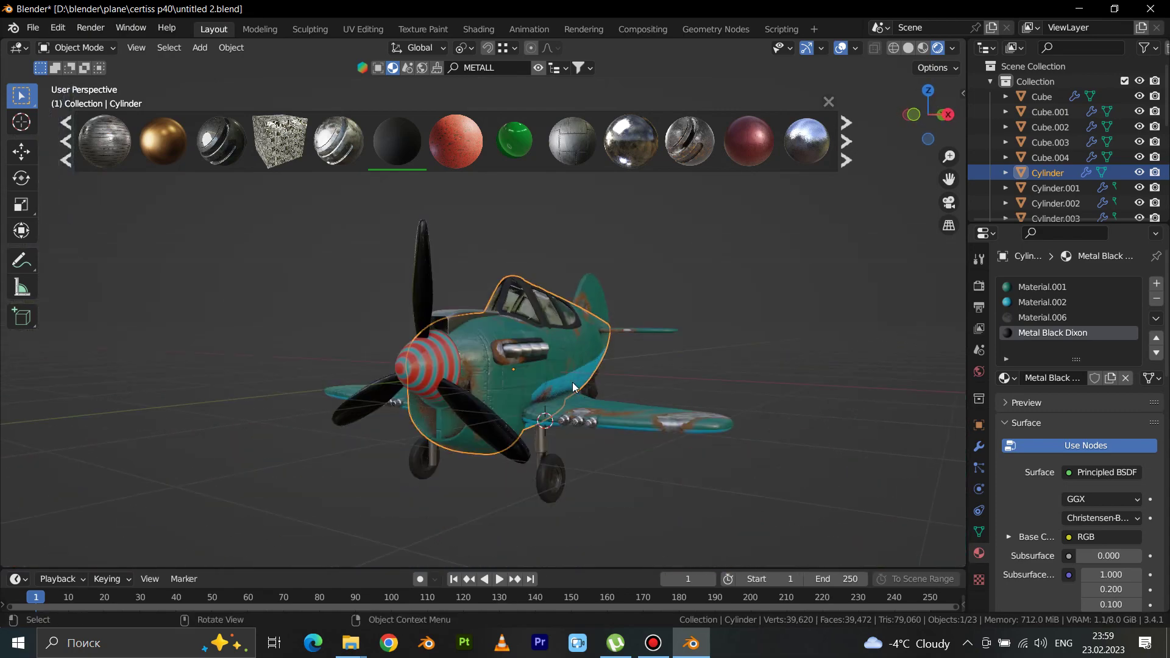
# Step: Deselect the fuselage, select propeller blade Cylinder.003 and enter Edit Mode
pyautogui.scroll(2, 573, 387)
pyautogui.scroll(-3, 745, 358)
pyautogui.click(744, 358)
pyautogui.scroll(-3, 722, 349)
pyautogui.moveTo(721, 350)
pyautogui.mouseDown(button='middle')
pyautogui.moveTo(663, 351)
pyautogui.moveTo(662, 378)
pyautogui.moveTo(701, 382)
pyautogui.moveTo(714, 343)
pyautogui.moveTo(738, 350)
pyautogui.moveTo(692, 357)
pyautogui.moveTo(622, 426)
pyautogui.mouseUp(button='middle')
pyautogui.scroll(3, 658, 365)
pyautogui.scroll(-1, 646, 369)
pyautogui.scroll(2, 739, 350)
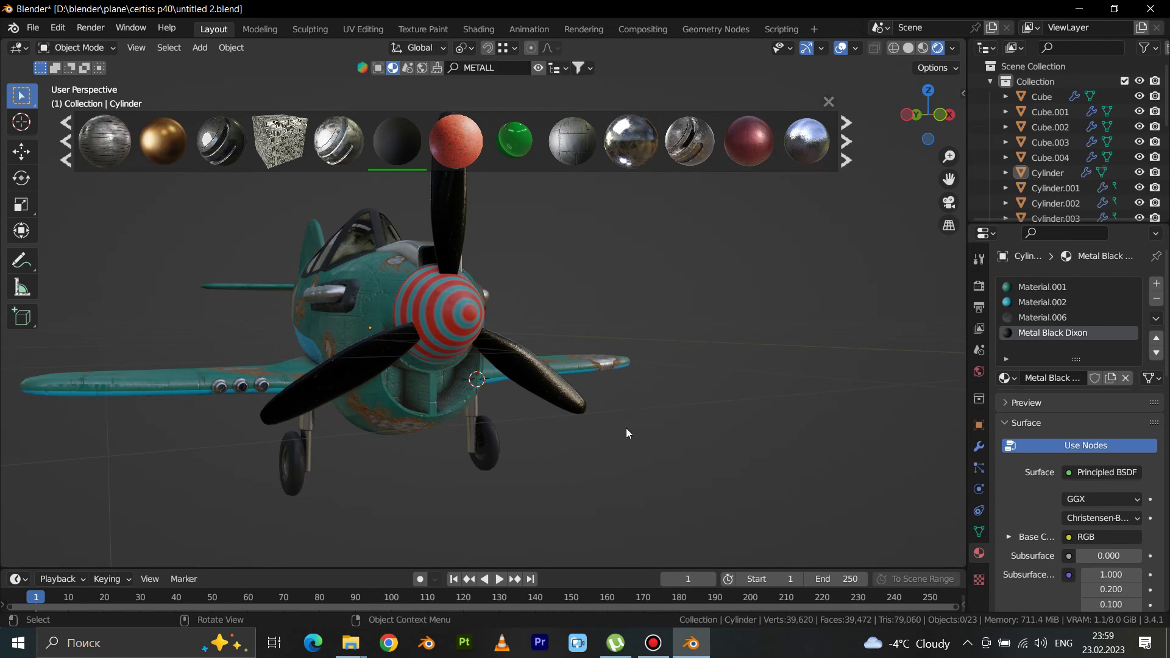
pyautogui.click(580, 404)
pyautogui.press('Tab')
# Step: Add a second material slot with Black Metal Paint, duplicated as Black Metal Paint.001
pyautogui.moveTo(580, 404); pyautogui.dragTo(577, 417, button='middle')
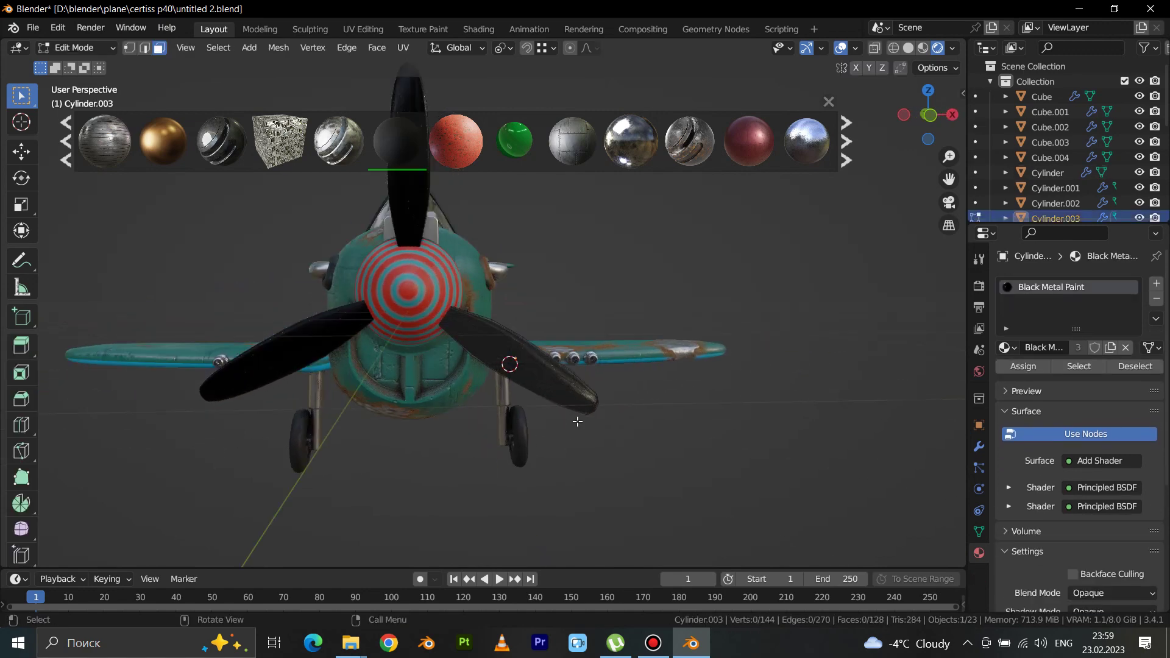
pyautogui.scroll(4, 576, 418)
pyautogui.click(1156, 284)
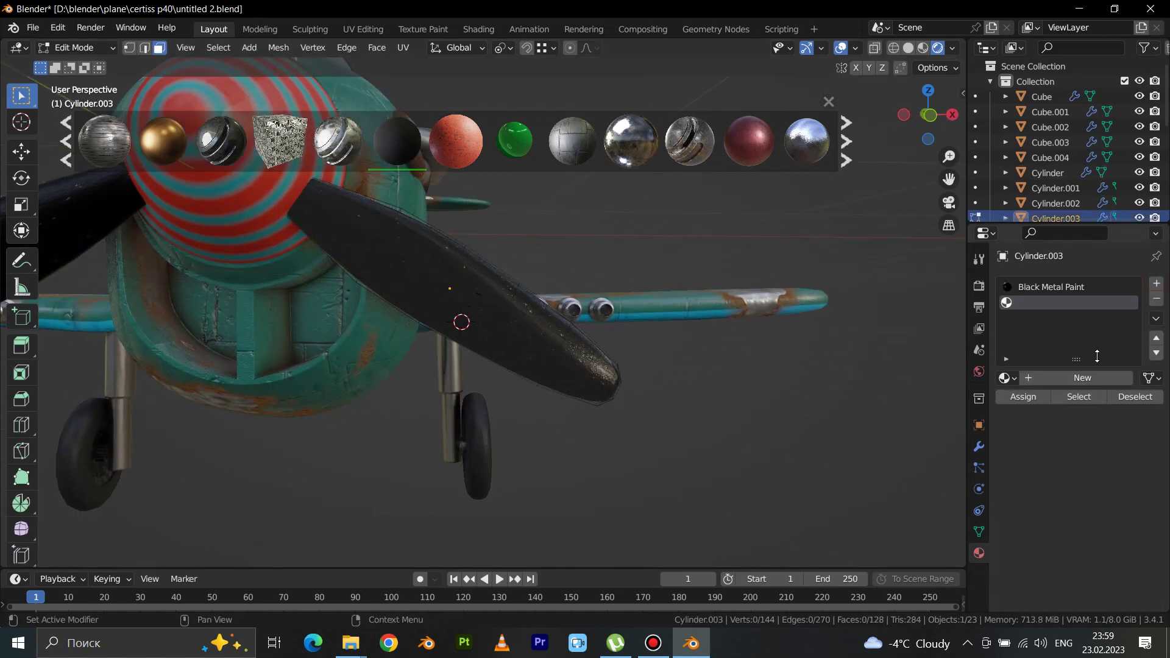
pyautogui.click(1156, 298)
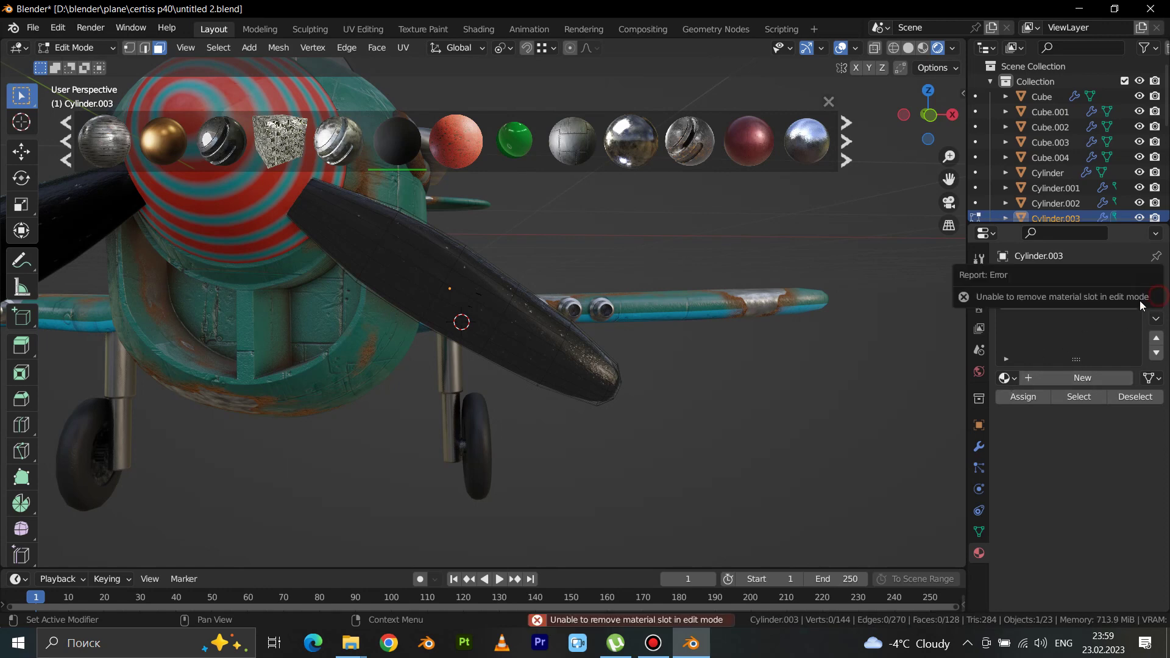
pyautogui.click(1007, 378)
pyautogui.scroll(-3, 928, 485)
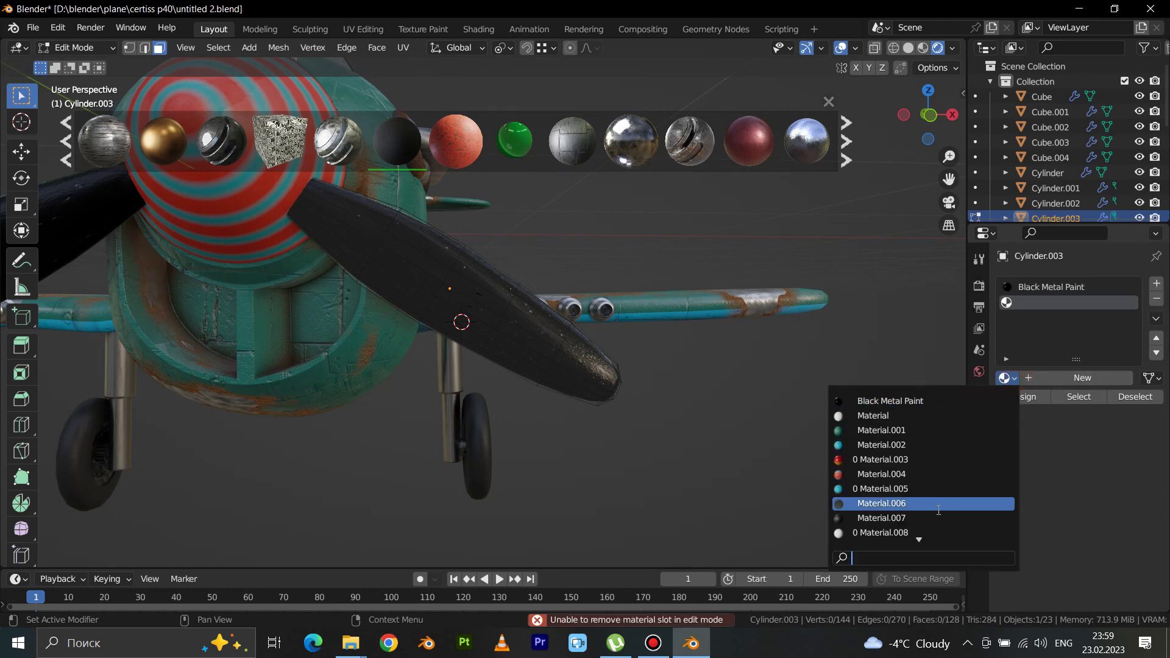
pyautogui.scroll(5, 920, 475)
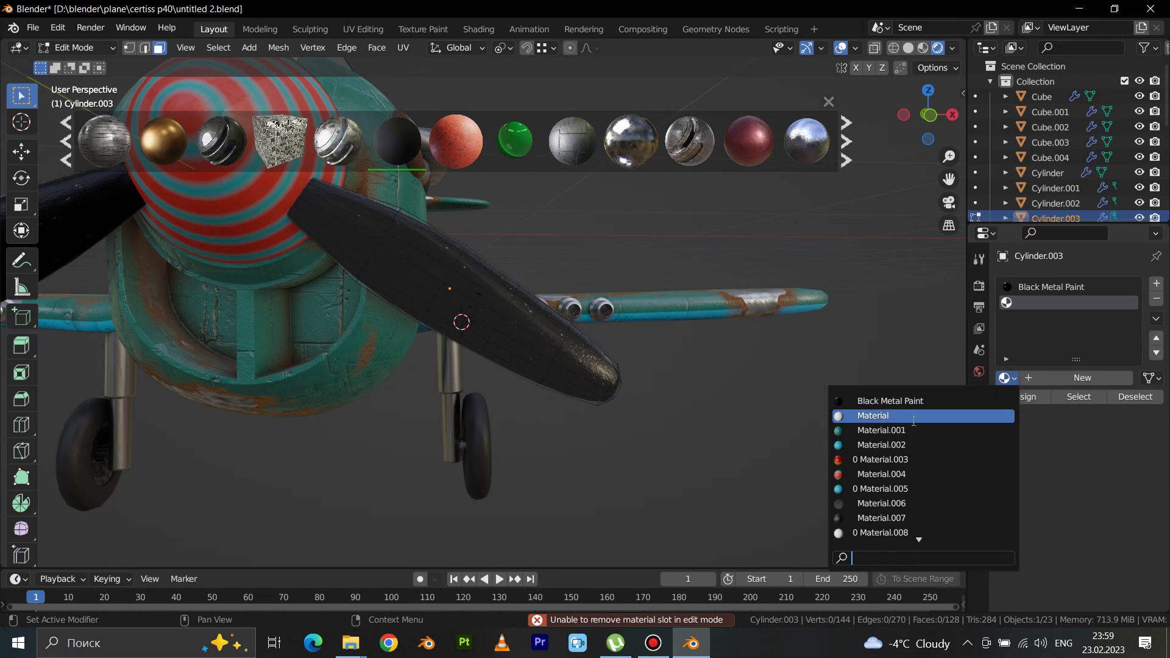
pyautogui.click(918, 402)
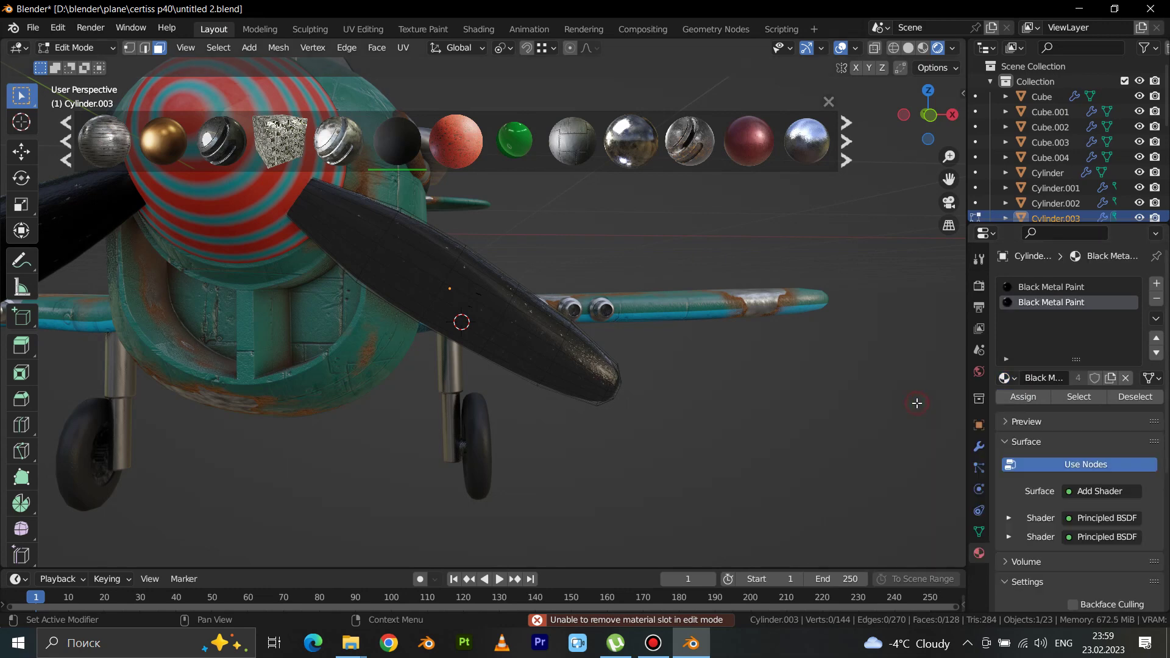
pyautogui.click(1112, 379)
# Step: Box-select the blade-tip faces of Cylinder.003 in Edit Mode
pyautogui.press('Tab')
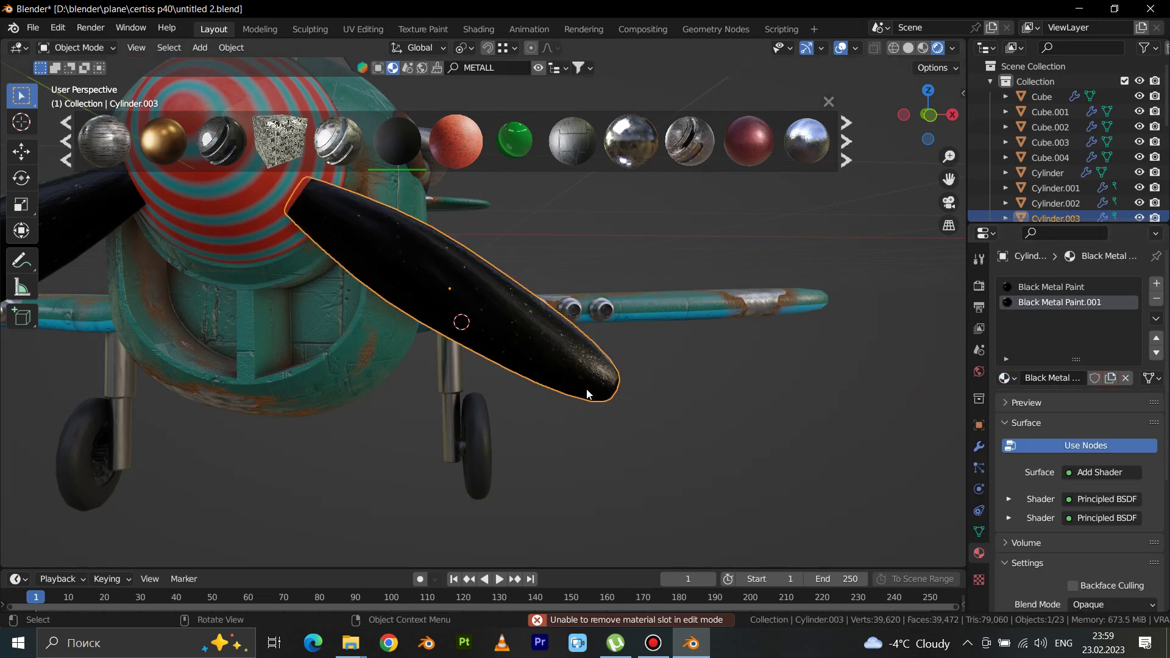
pyautogui.scroll(3, 585, 393)
pyautogui.press('Tab')
pyautogui.moveTo(582, 312); pyautogui.dragTo(637, 458)
pyautogui.moveTo(636, 458); pyautogui.dragTo(487, 469, button='middle')
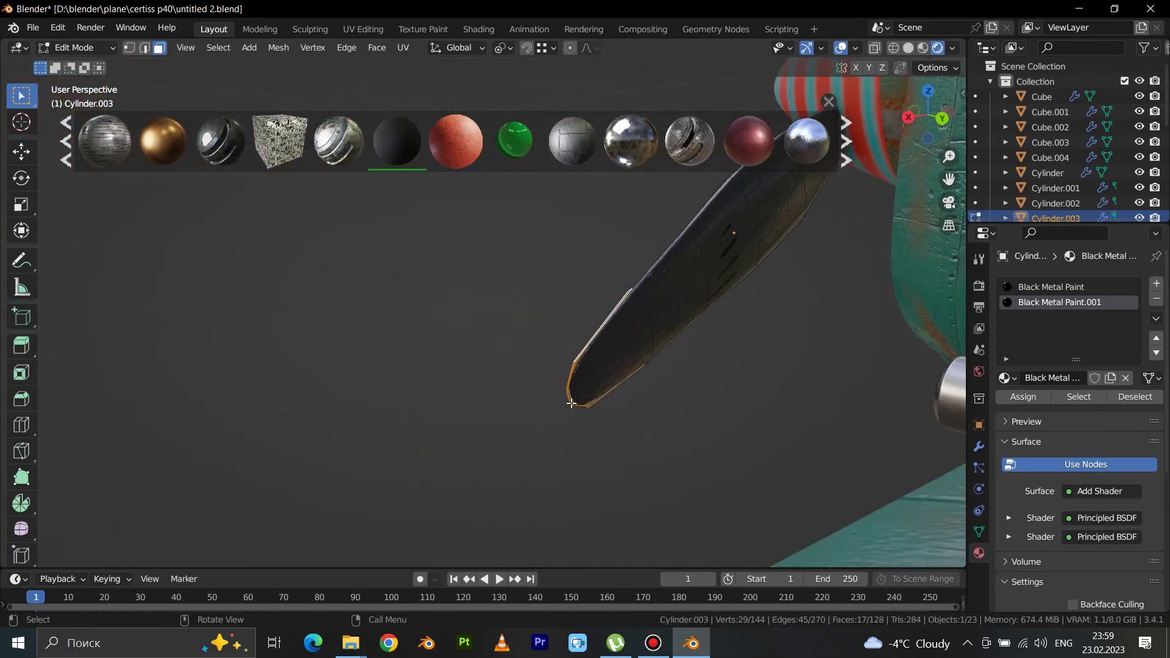
pyautogui.keyDown('shift'); pyautogui.click(590, 352); pyautogui.keyUp('shift')
pyautogui.keyDown('shift'); pyautogui.click(579, 387); pyautogui.keyUp('shift')
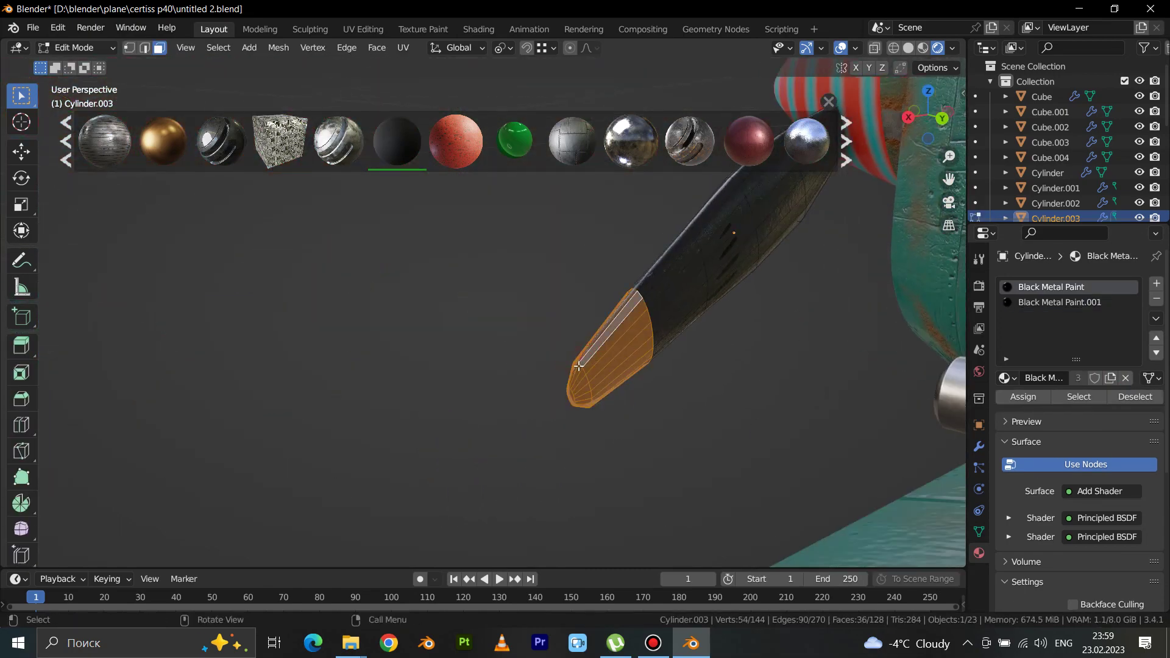
pyautogui.moveTo(606, 417); pyautogui.dragTo(830, 387, button='middle')
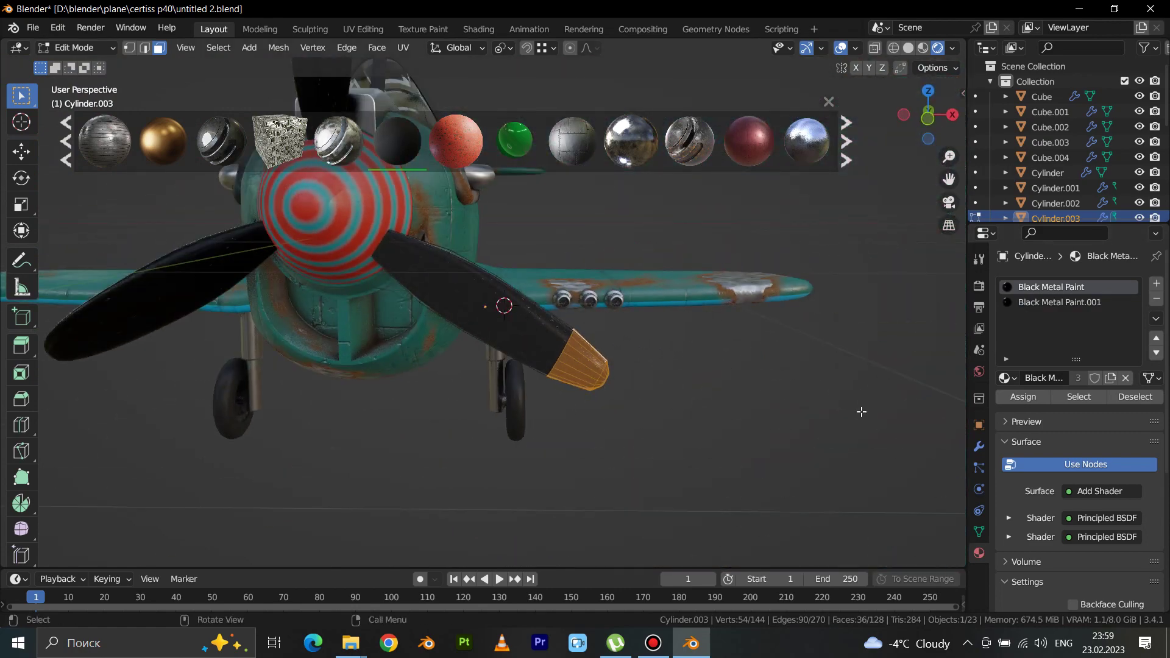
pyautogui.moveTo(967, 364); pyautogui.dragTo(893, 364)
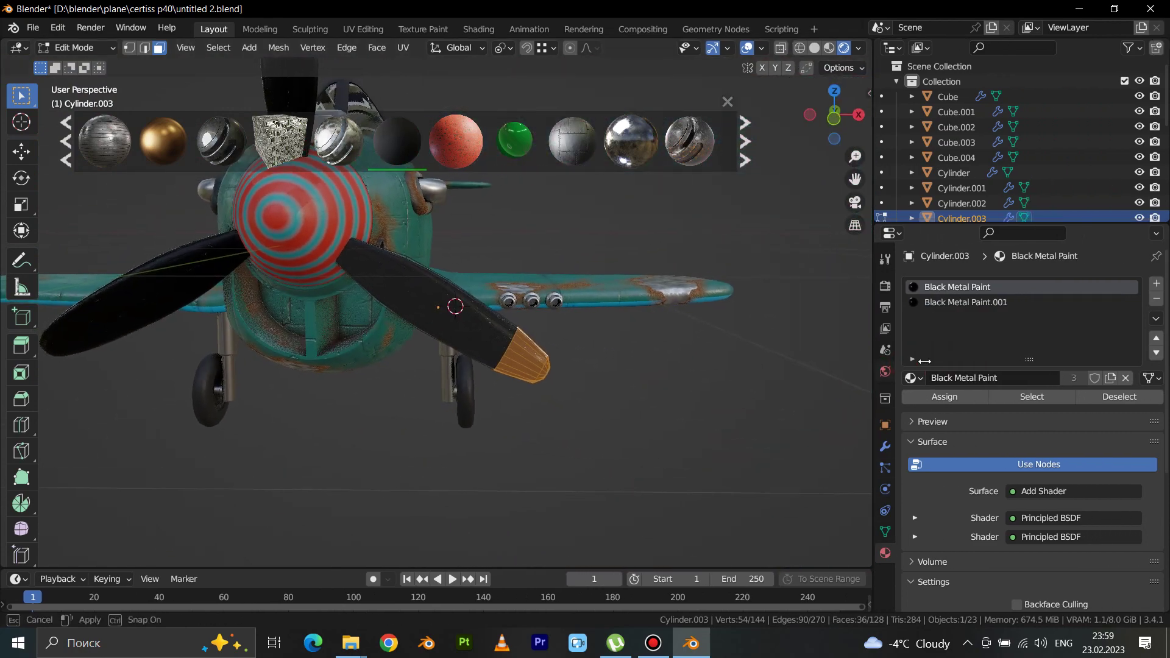
# Step: Split the viewport vertically and make the new area a Shader Editor
pyautogui.press('Escape')
pyautogui.rightClick(691, 38)
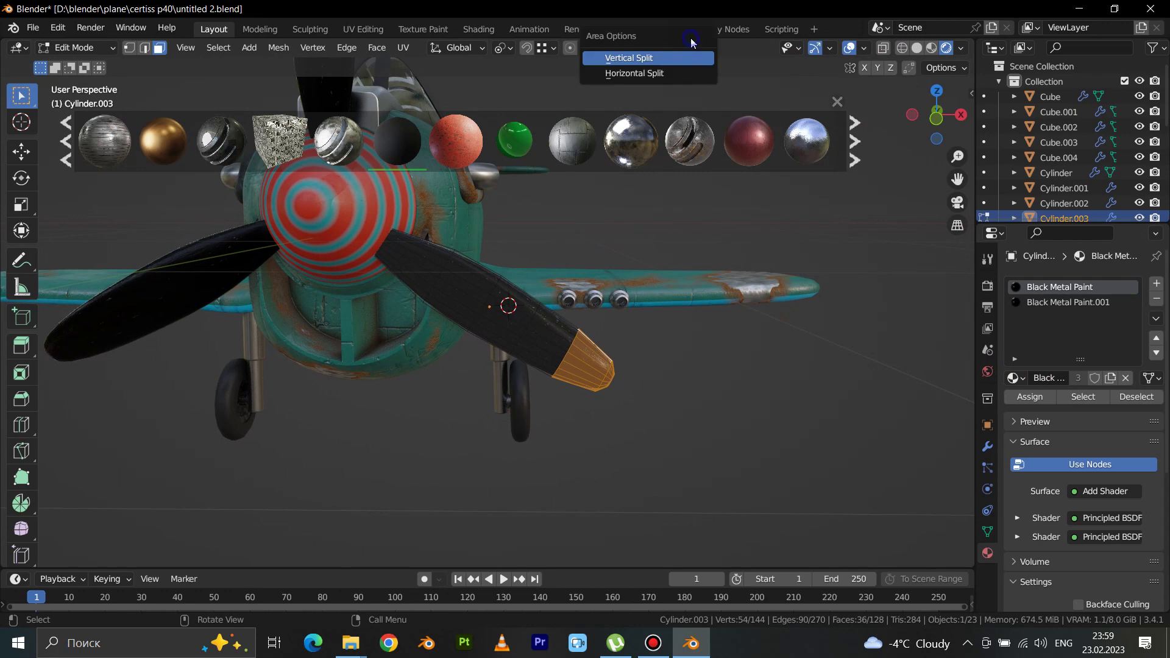
pyautogui.click(685, 53)
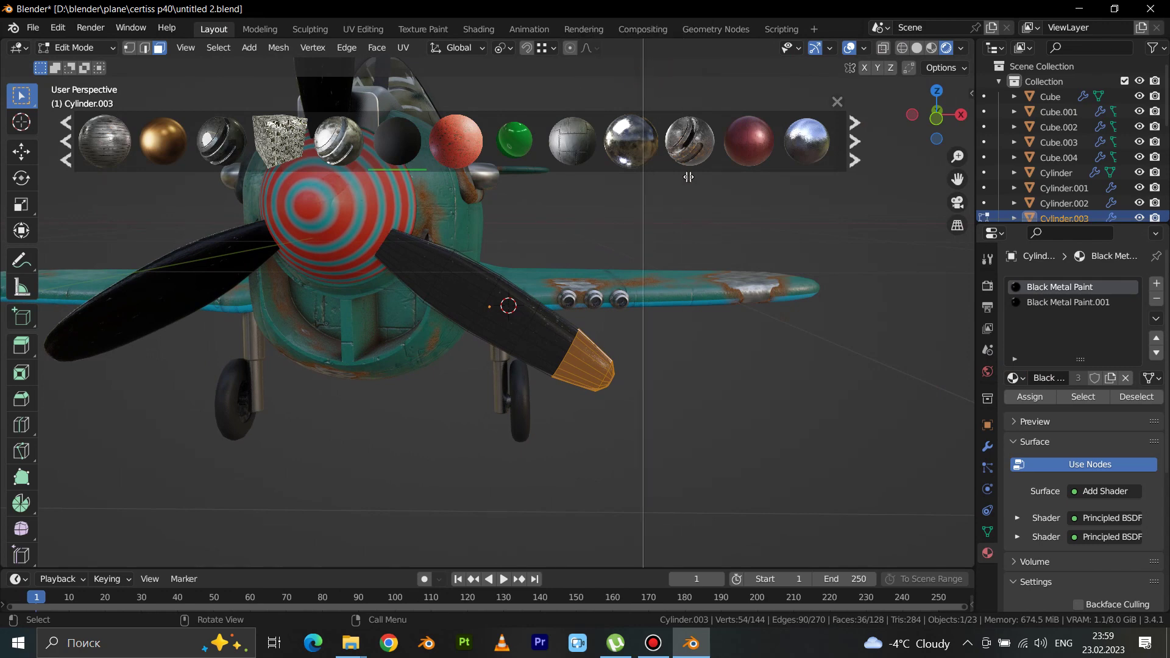
pyautogui.click(689, 177)
pyautogui.click(663, 48)
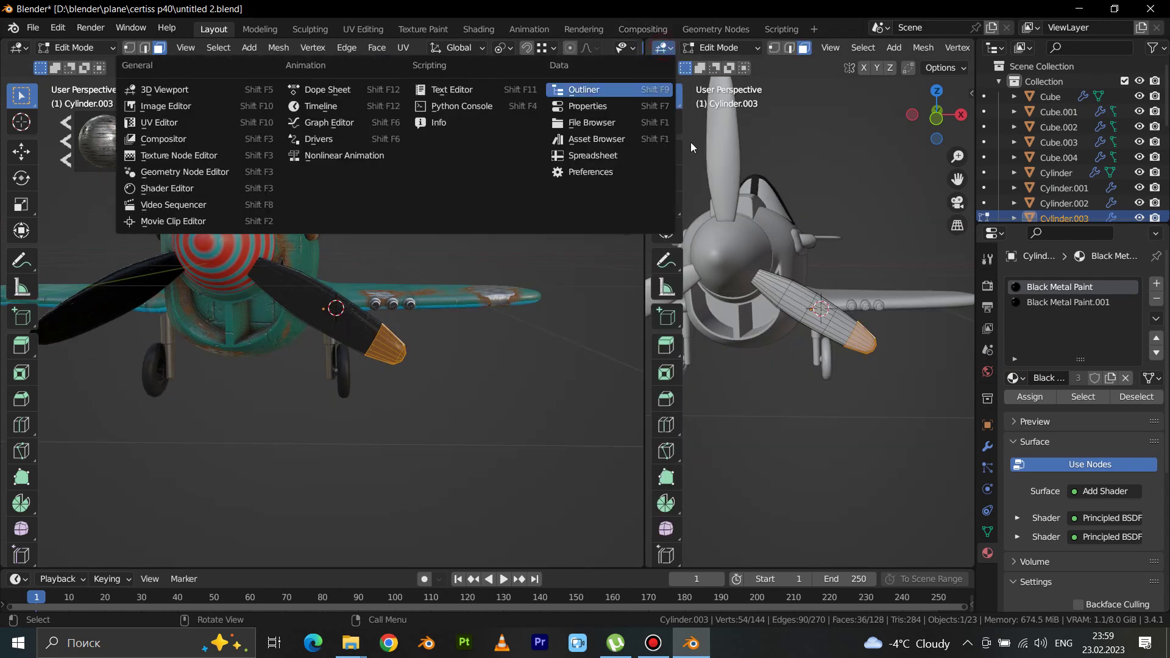
pyautogui.click(173, 188)
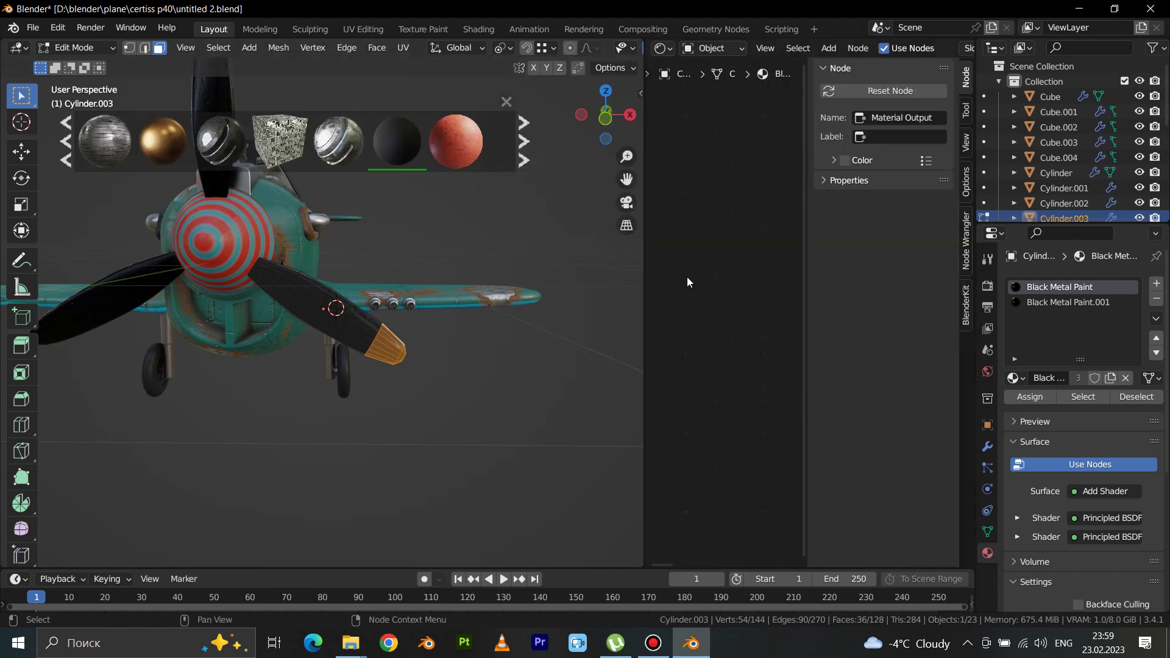
# Step: Widen the Shader Editor, hide its sidebar and frame Black Metal Paint's node tree
pyautogui.moveTo(645, 297); pyautogui.dragTo(477, 329)
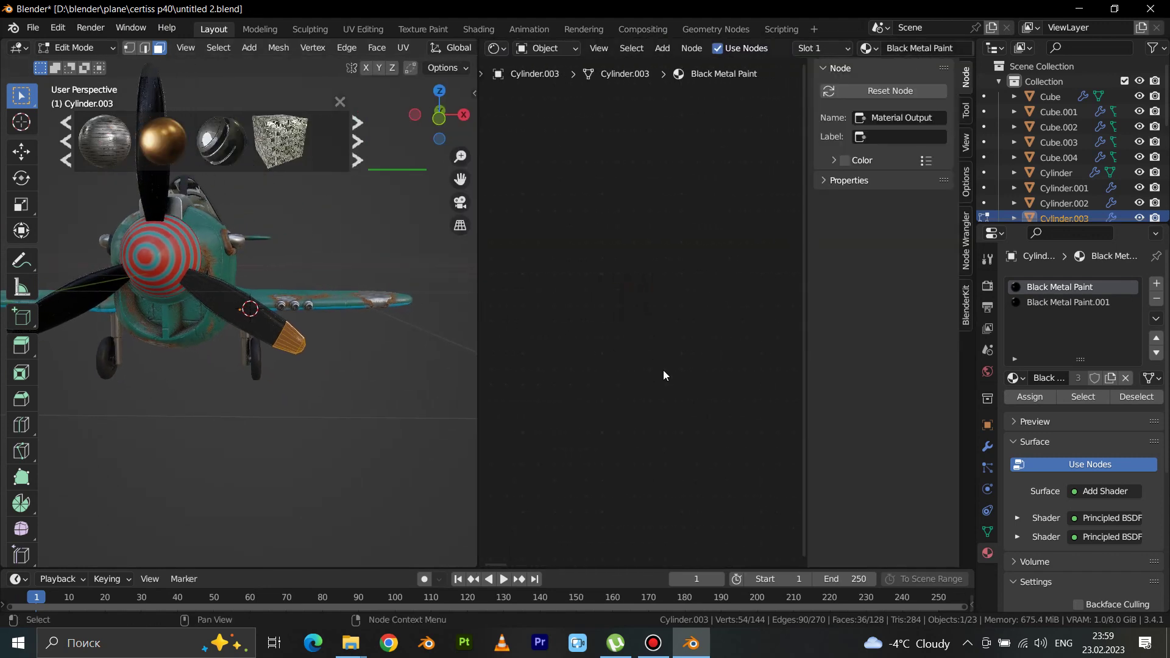
pyautogui.press('n')
pyautogui.press('Home')
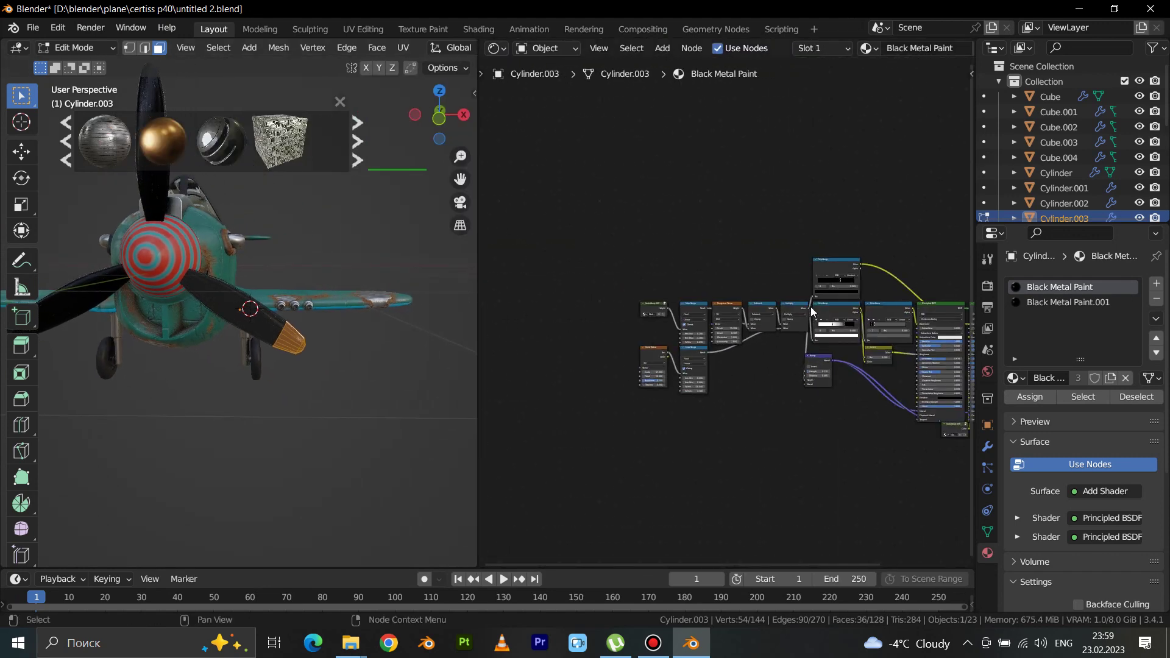
pyautogui.scroll(3, 811, 311)
pyautogui.scroll(1, 869, 440)
pyautogui.scroll(1, 869, 440)
pyautogui.moveTo(965, 322); pyautogui.dragTo(973, 365, button='middle')
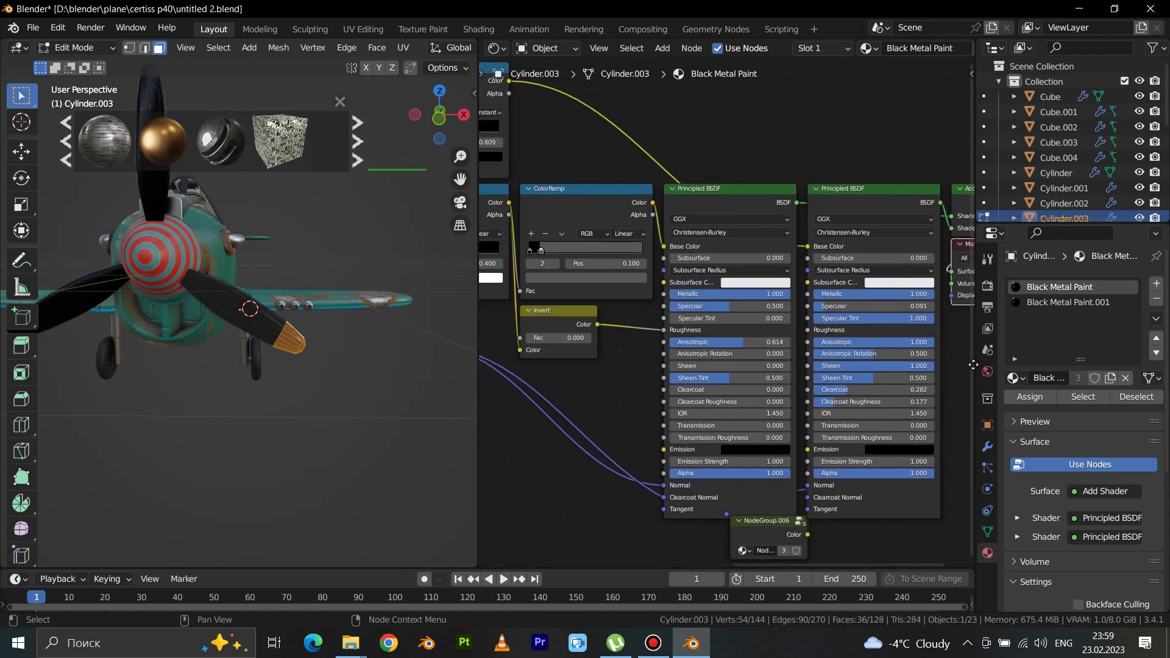
# Step: Recolour a ColorRamp stop toward yellow and shift it along the ramp
pyautogui.moveTo(826, 372); pyautogui.dragTo(833, 353, button='middle')
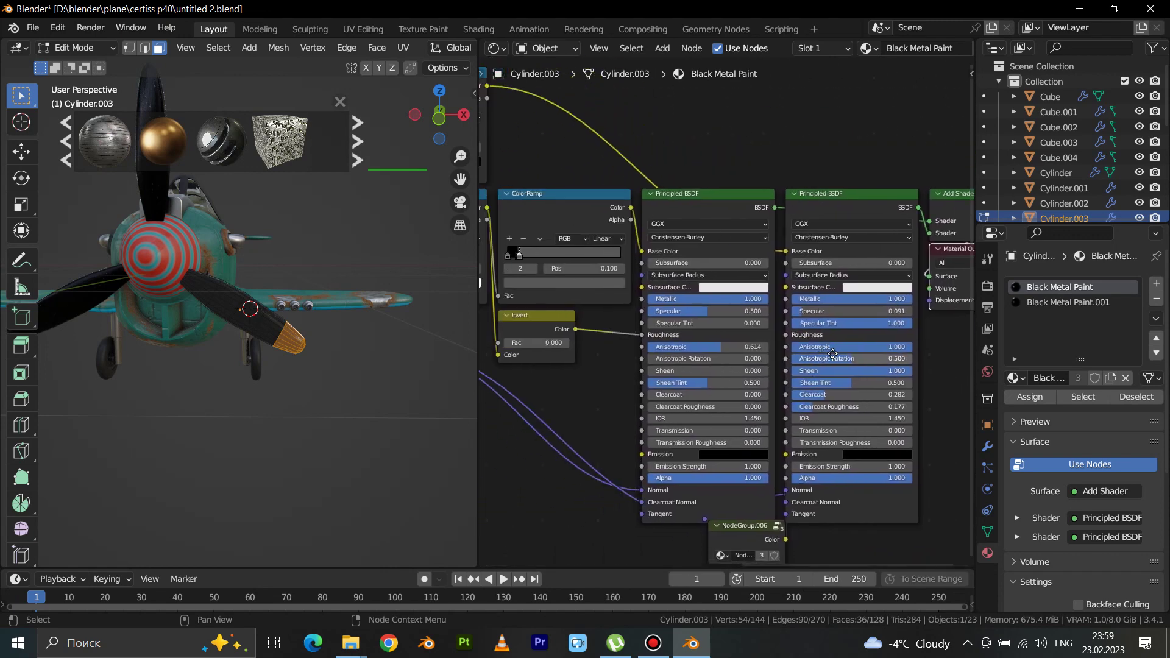
pyautogui.moveTo(624, 414)
pyautogui.mouseDown(button='middle')
pyautogui.moveTo(601, 413)
pyautogui.moveTo(812, 389)
pyautogui.moveTo(585, 392)
pyautogui.mouseUp(button='middle')
pyautogui.moveTo(517, 452)
pyautogui.mouseDown(button='middle')
pyautogui.moveTo(627, 404)
pyautogui.moveTo(554, 485)
pyautogui.moveTo(954, 407)
pyautogui.mouseUp(button='middle')
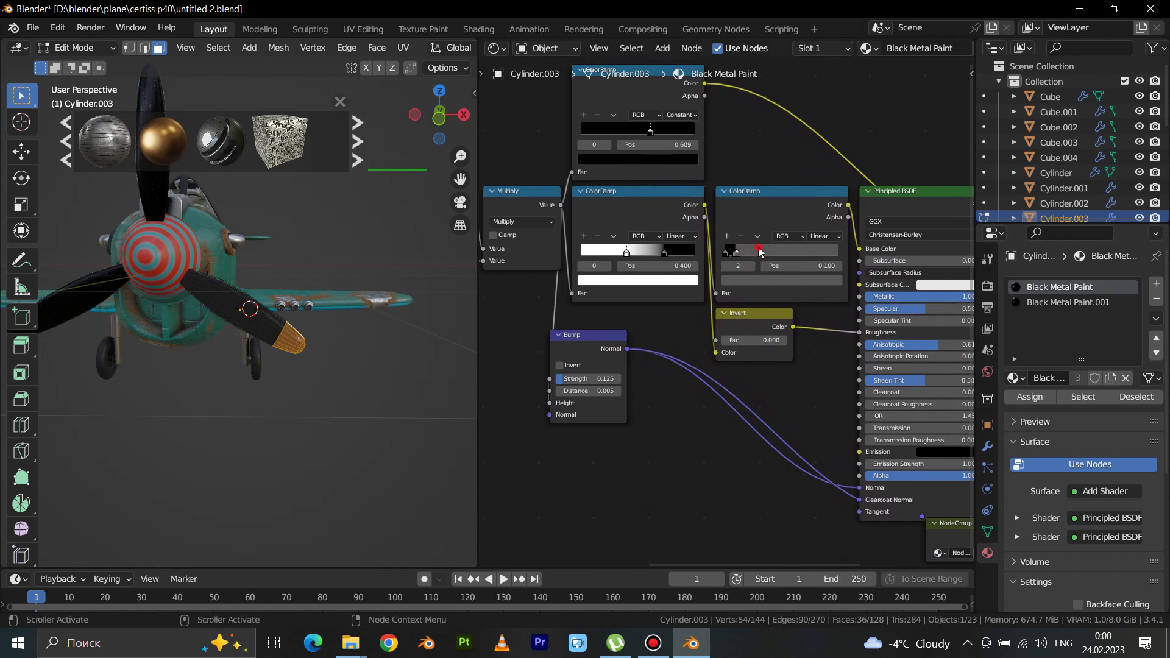
pyautogui.click(761, 280)
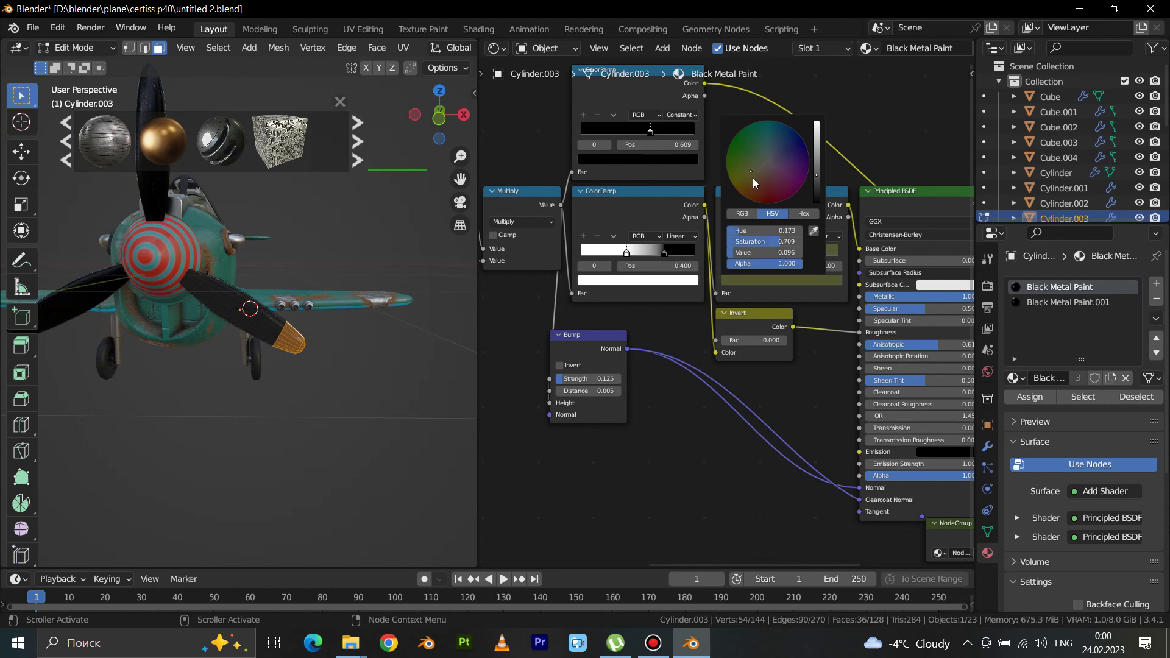
pyautogui.moveTo(817, 174); pyautogui.dragTo(817, 135)
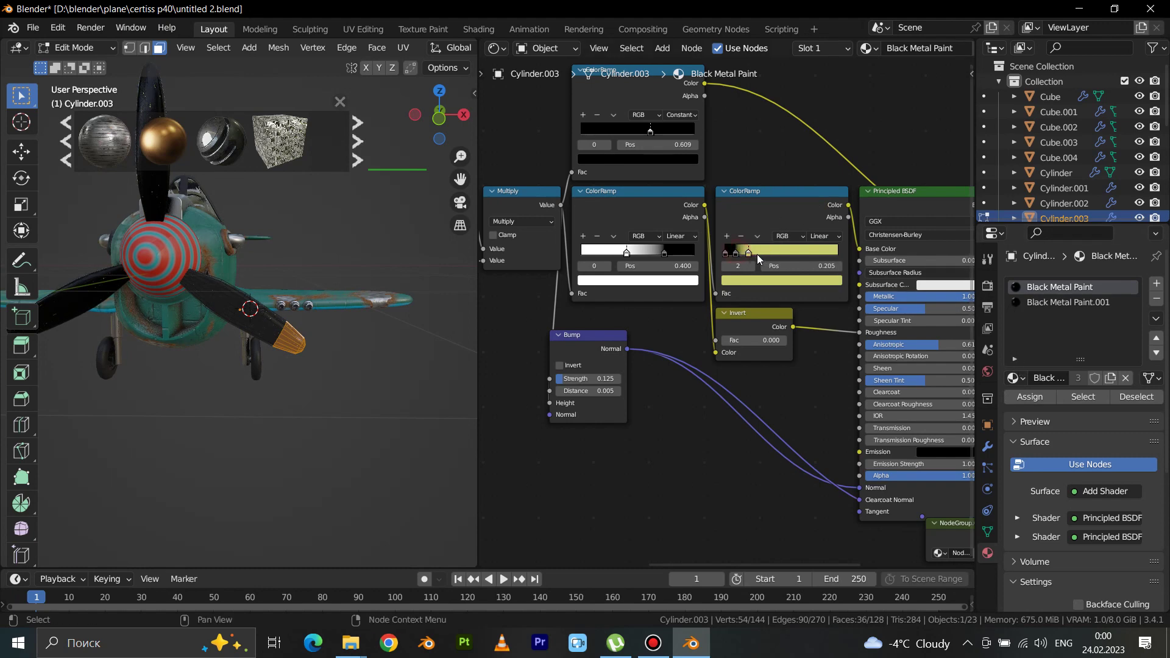
pyautogui.moveTo(734, 252); pyautogui.dragTo(774, 265)
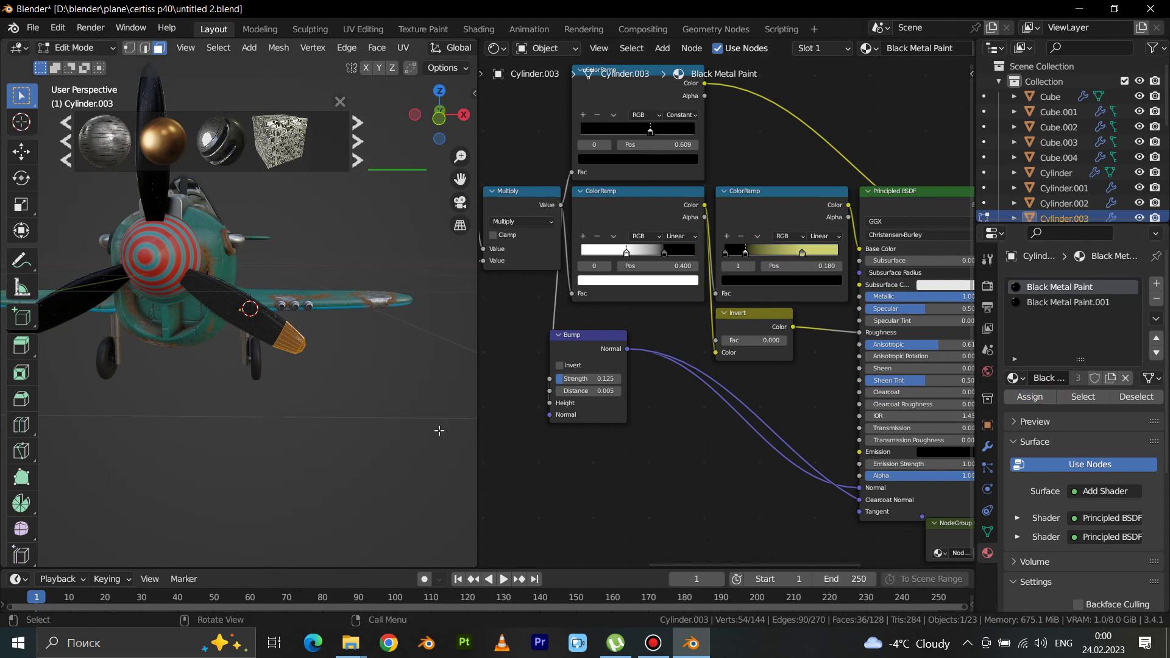
# Step: Undo the ramp change on Black Metal Paint and select the Black Metal Paint.001 slot
pyautogui.press('Tab')
pyautogui.press('Tab')
pyautogui.press('Tab')
pyautogui.scroll(6, 269, 328)
pyautogui.press('Tab')
pyautogui.moveTo(280, 349)
pyautogui.mouseDown(button='middle')
pyautogui.moveTo(231, 364)
pyautogui.moveTo(258, 381)
pyautogui.moveTo(287, 366)
pyautogui.mouseUp(button='middle')
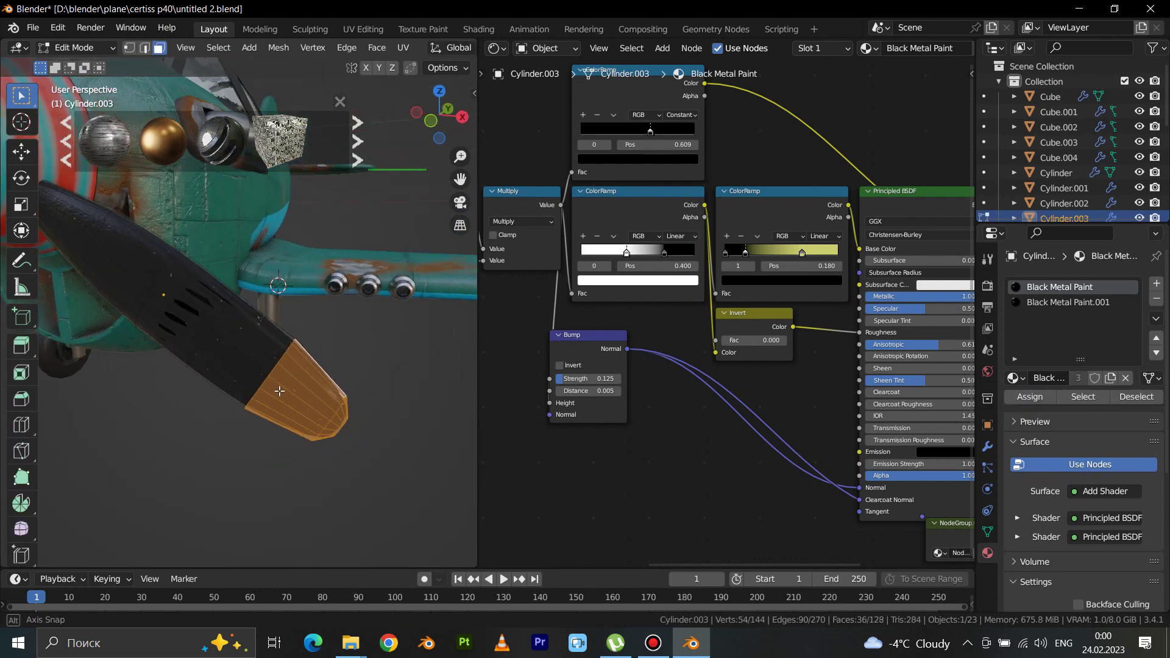
pyautogui.click(1053, 304)
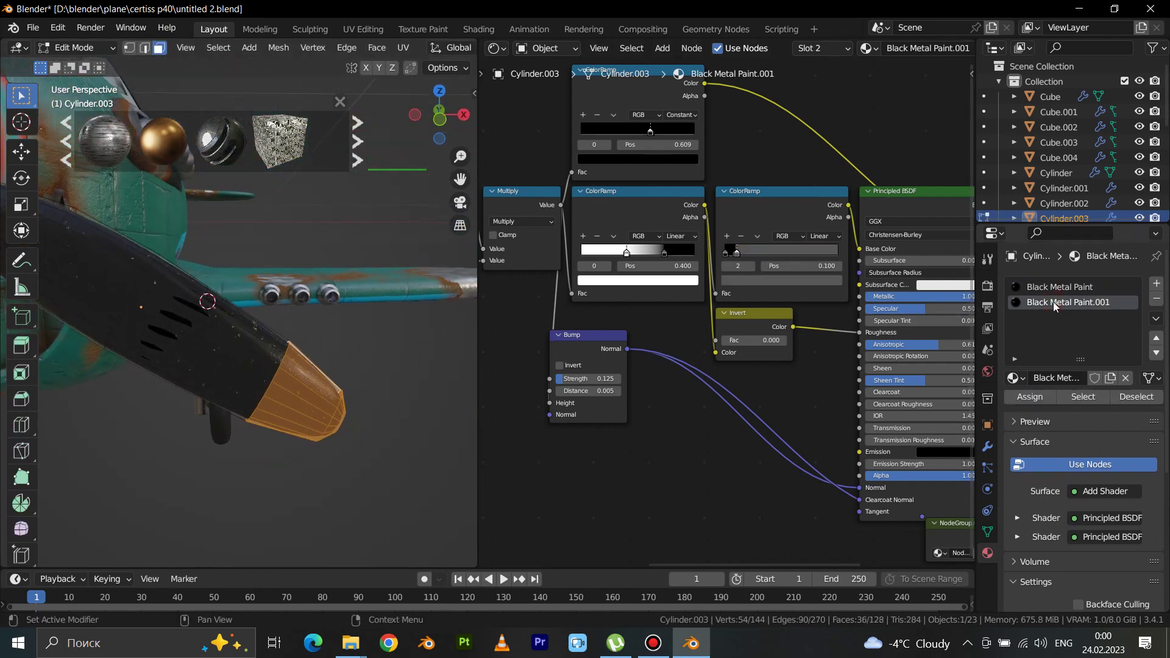
pyautogui.click(1055, 288)
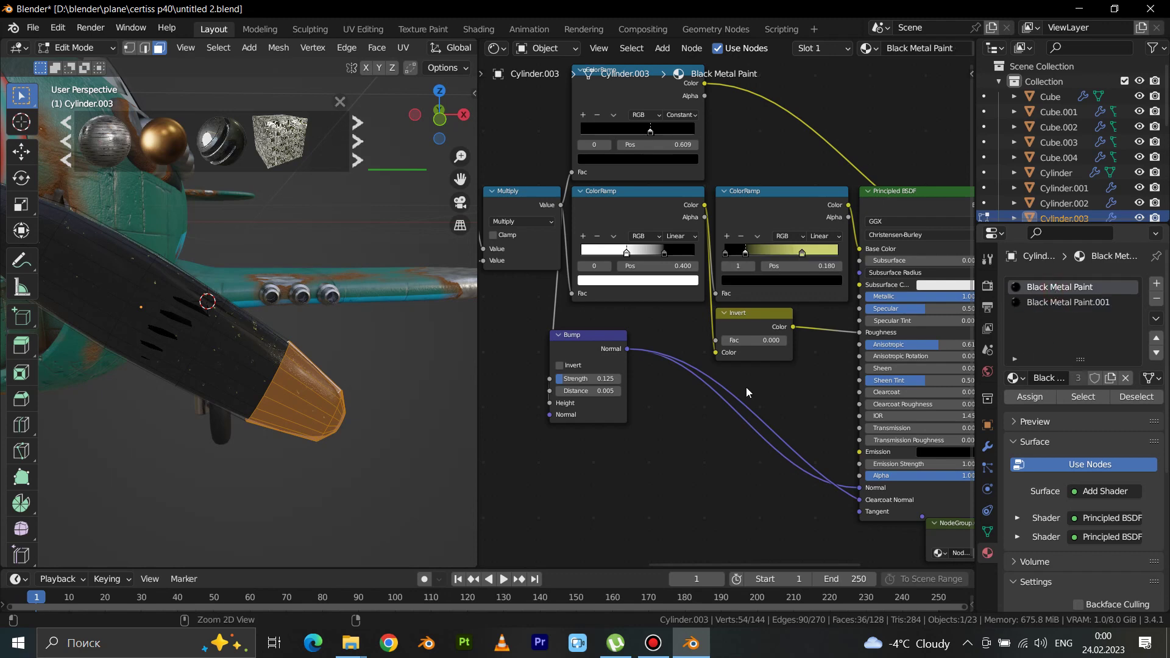
pyautogui.hotkey('ctrl', 'z')
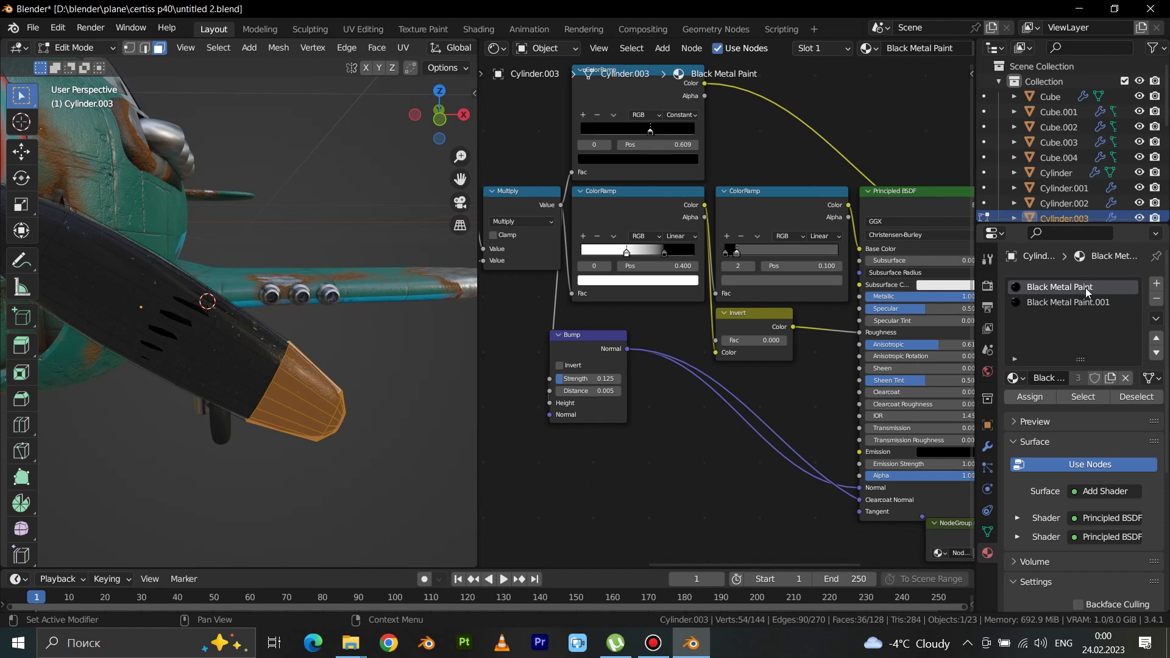
pyautogui.click(1053, 303)
pyautogui.moveTo(384, 391)
pyautogui.mouseDown(button='middle')
pyautogui.moveTo(162, 423)
pyautogui.moveTo(73, 397)
pyautogui.moveTo(348, 423)
pyautogui.mouseUp(button='middle')
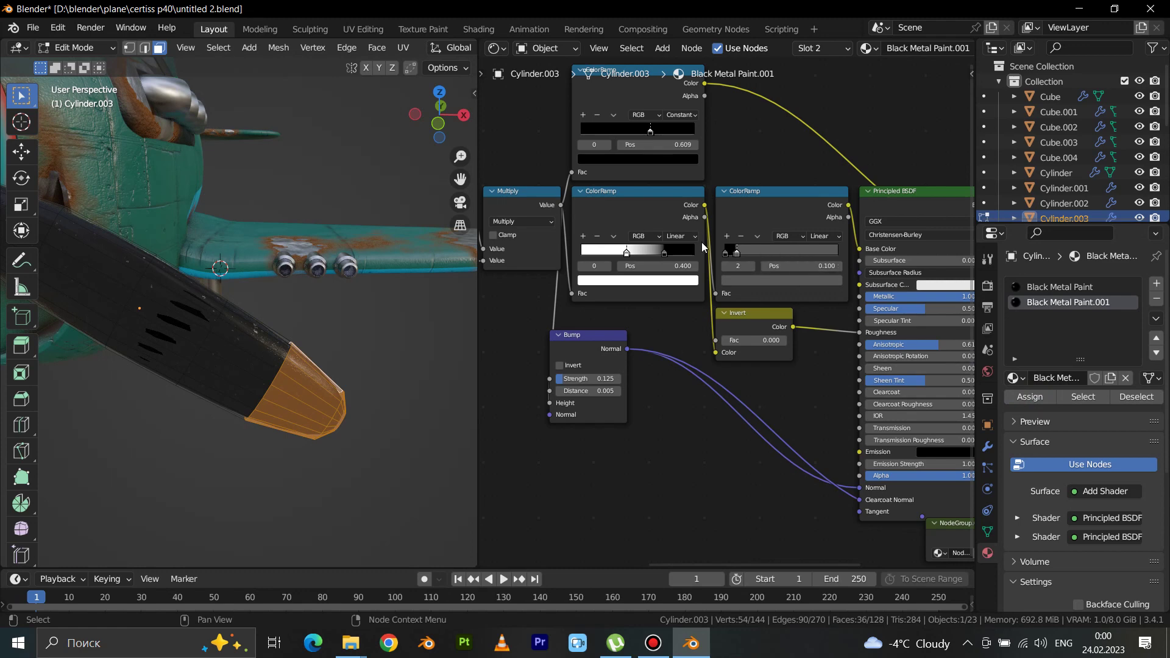
# Step: Set Black Metal Paint.001's ColorRamp stop to yellow (H 0.161, S 0.940, V 0.562)
pyautogui.click(651, 159)
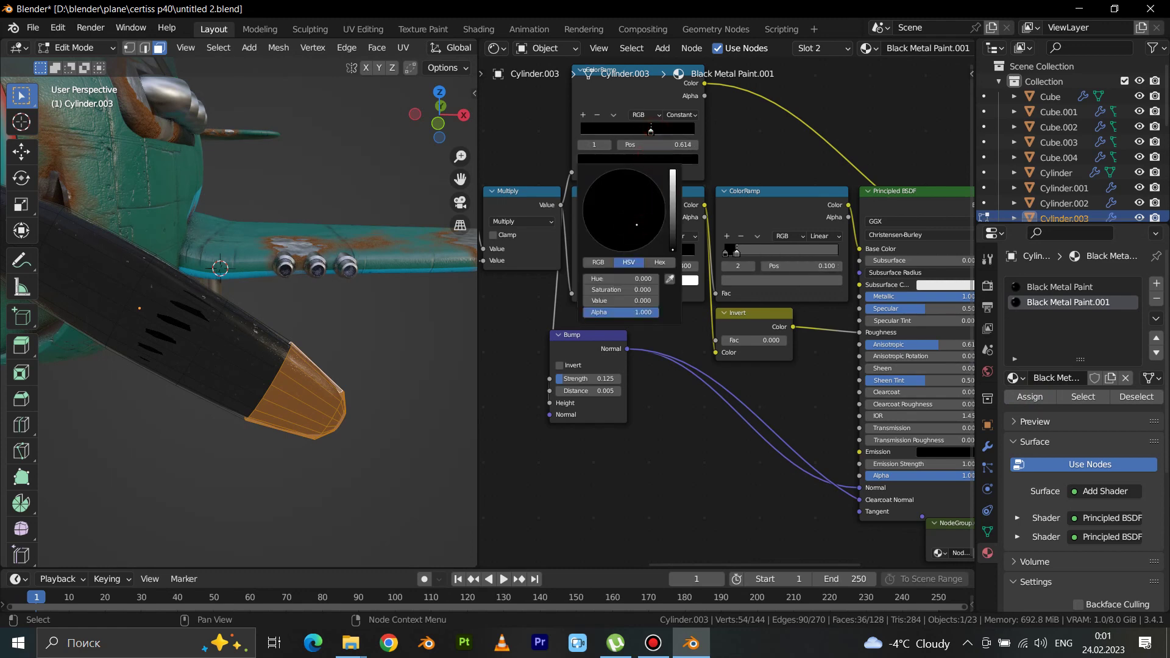
pyautogui.moveTo(673, 248); pyautogui.dragTo(670, 231)
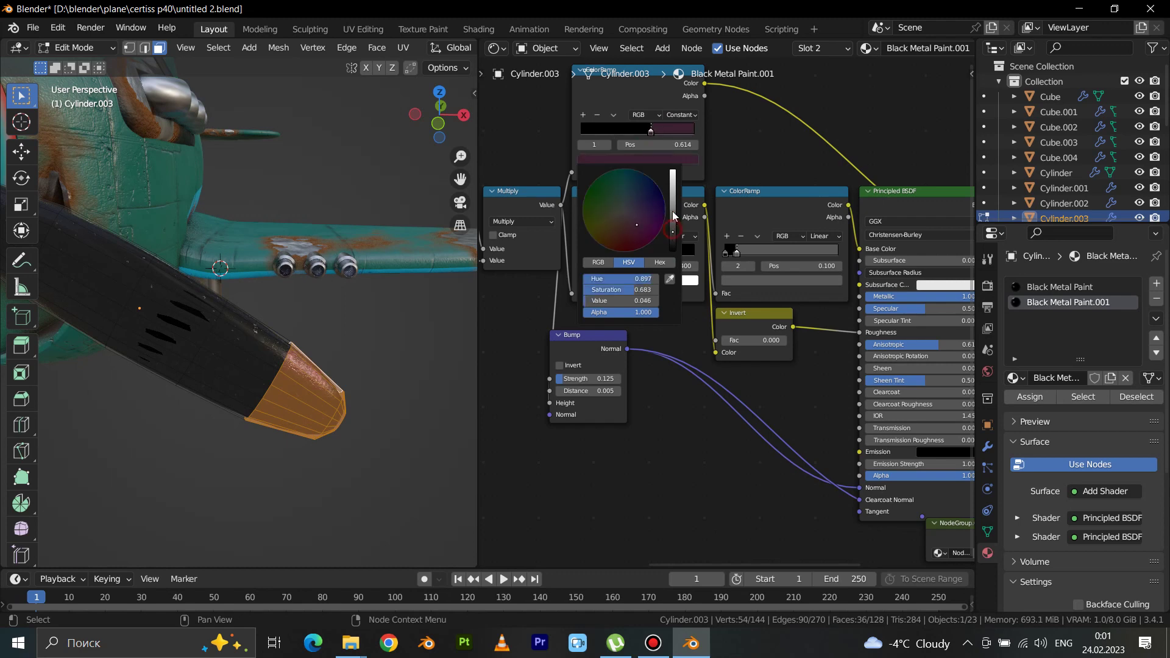
pyautogui.click(672, 193)
pyautogui.moveTo(635, 232); pyautogui.dragTo(598, 224)
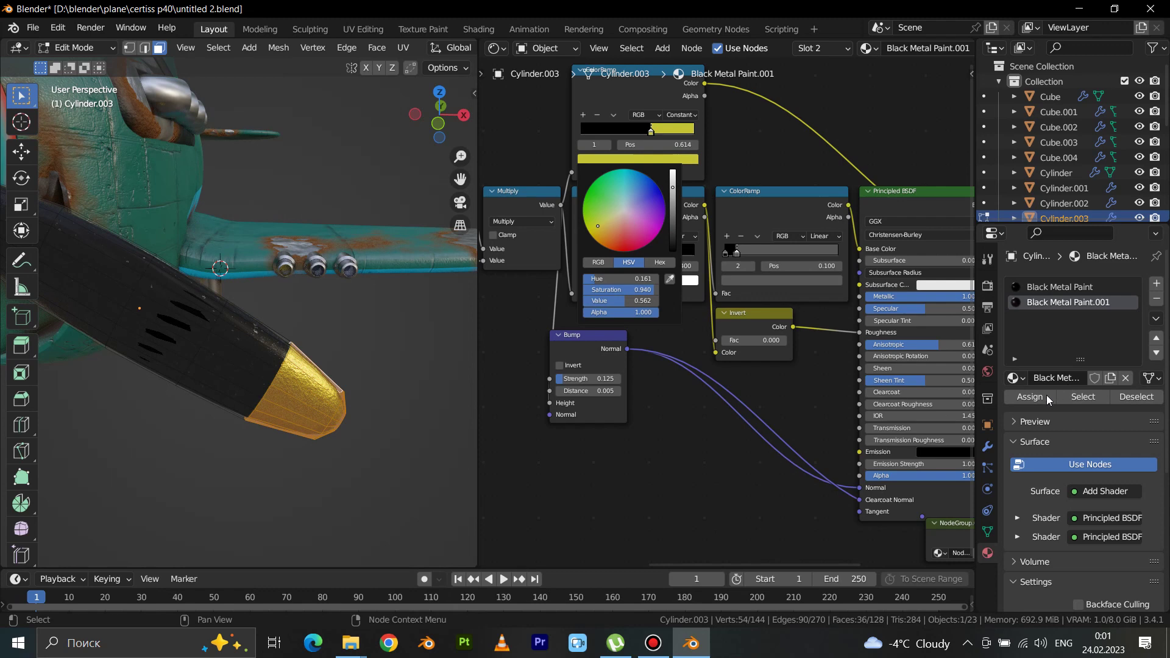
pyautogui.scroll(-5, 390, 367)
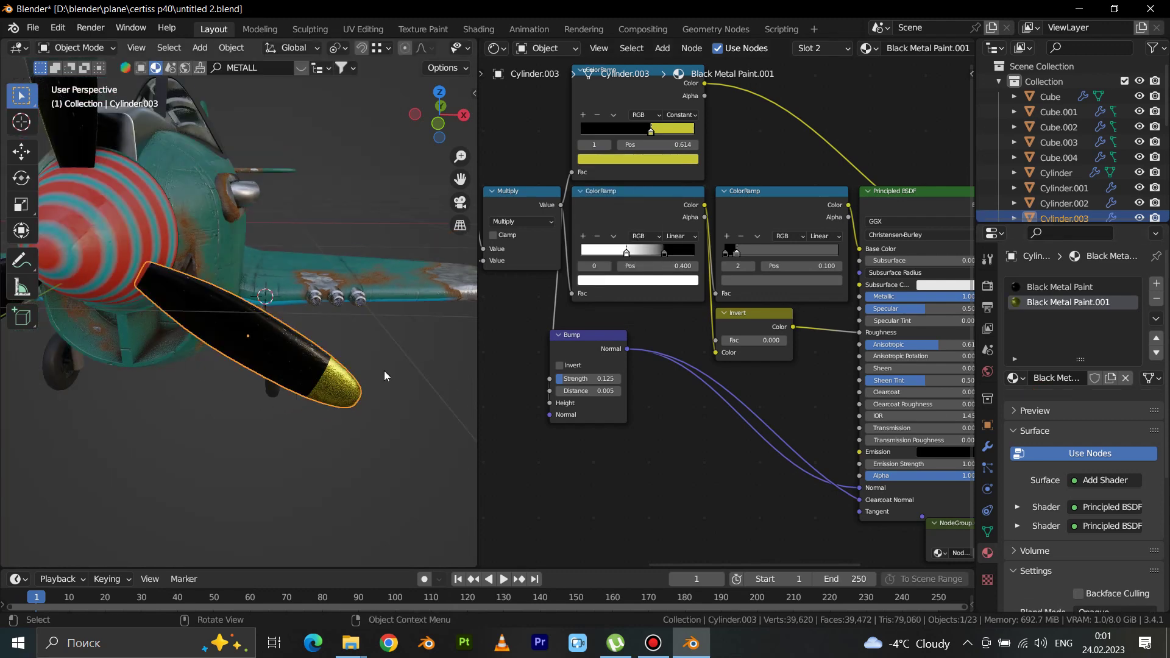
pyautogui.press('Tab')
# Step: Select blade Cylinder.004 and box-select its tip faces in Edit Mode
pyautogui.moveTo(381, 389)
pyautogui.mouseDown(button='middle')
pyautogui.moveTo(272, 382)
pyautogui.moveTo(396, 364)
pyautogui.moveTo(262, 388)
pyautogui.moveTo(324, 393)
pyautogui.moveTo(183, 401)
pyautogui.moveTo(291, 362)
pyautogui.mouseUp(button='middle')
pyautogui.click(167, 389)
pyautogui.press('Tab')
pyautogui.moveTo(291, 362); pyautogui.dragTo(335, 453)
pyautogui.moveTo(331, 433)
pyautogui.mouseDown(button='middle')
pyautogui.moveTo(272, 397)
pyautogui.moveTo(214, 397)
pyautogui.mouseUp(button='middle')
pyautogui.moveTo(283, 365)
pyautogui.mouseDown()
pyautogui.moveTo(411, 474)
pyautogui.moveTo(329, 477)
pyautogui.mouseUp()
pyautogui.moveTo(329, 478); pyautogui.dragTo(160, 496, button='middle')
pyautogui.moveTo(305, 384); pyautogui.dragTo(345, 476)
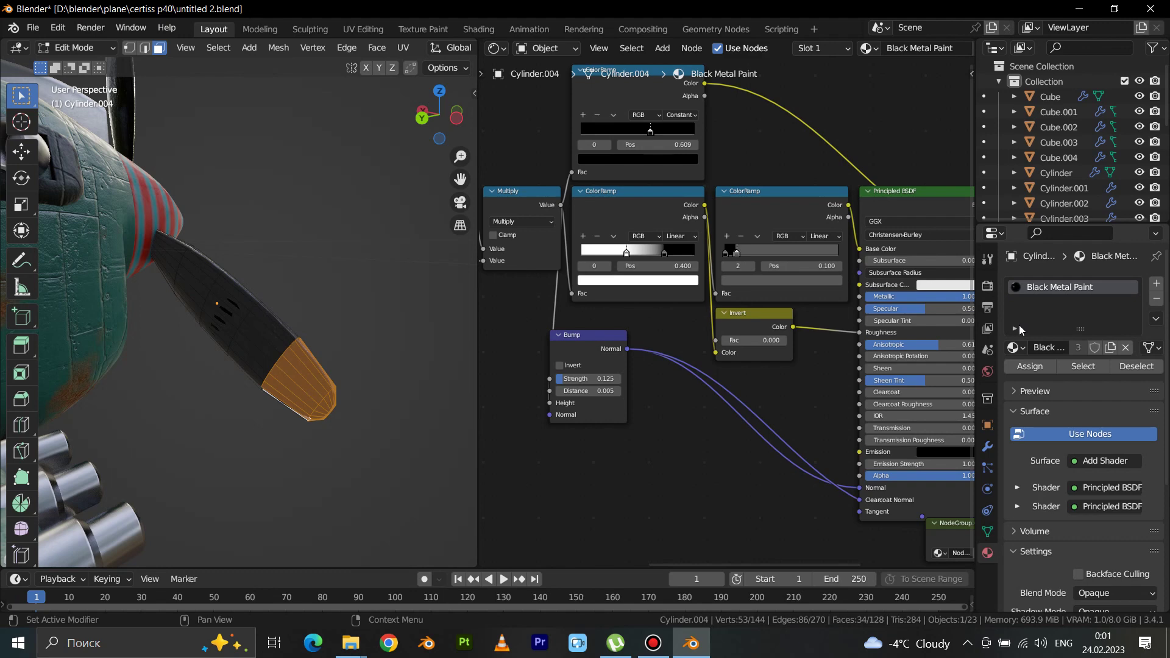
# Step: Add a slot with Black Metal Paint.001 and assign it to the tip faces
pyautogui.click(1156, 283)
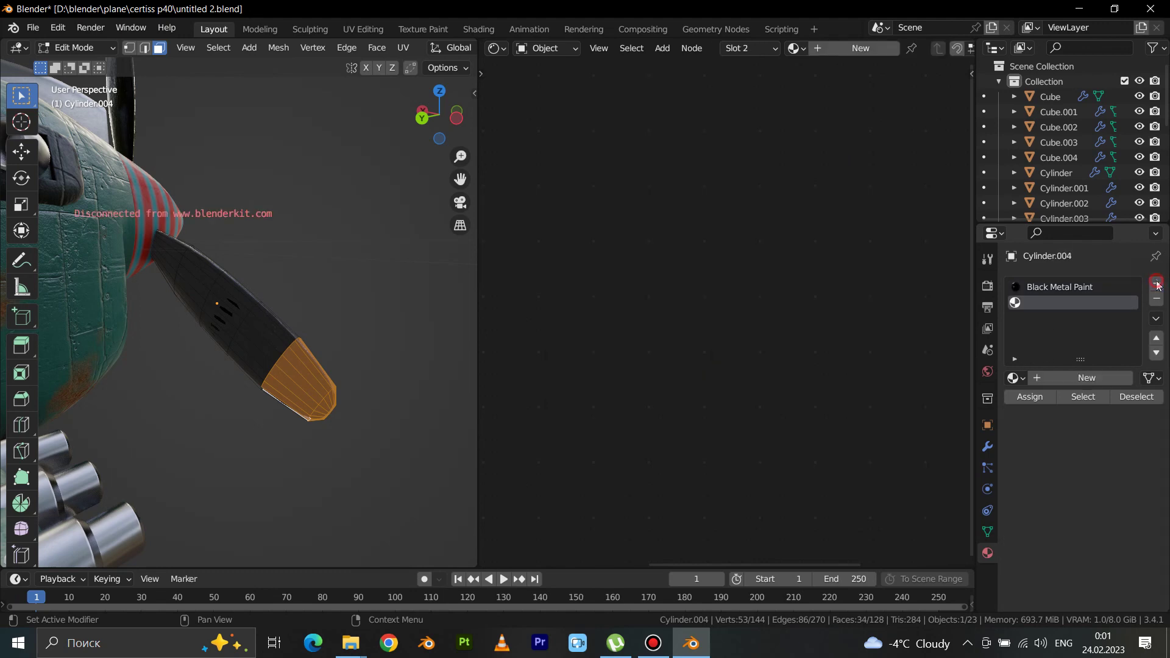
pyautogui.click(1014, 378)
pyautogui.click(974, 416)
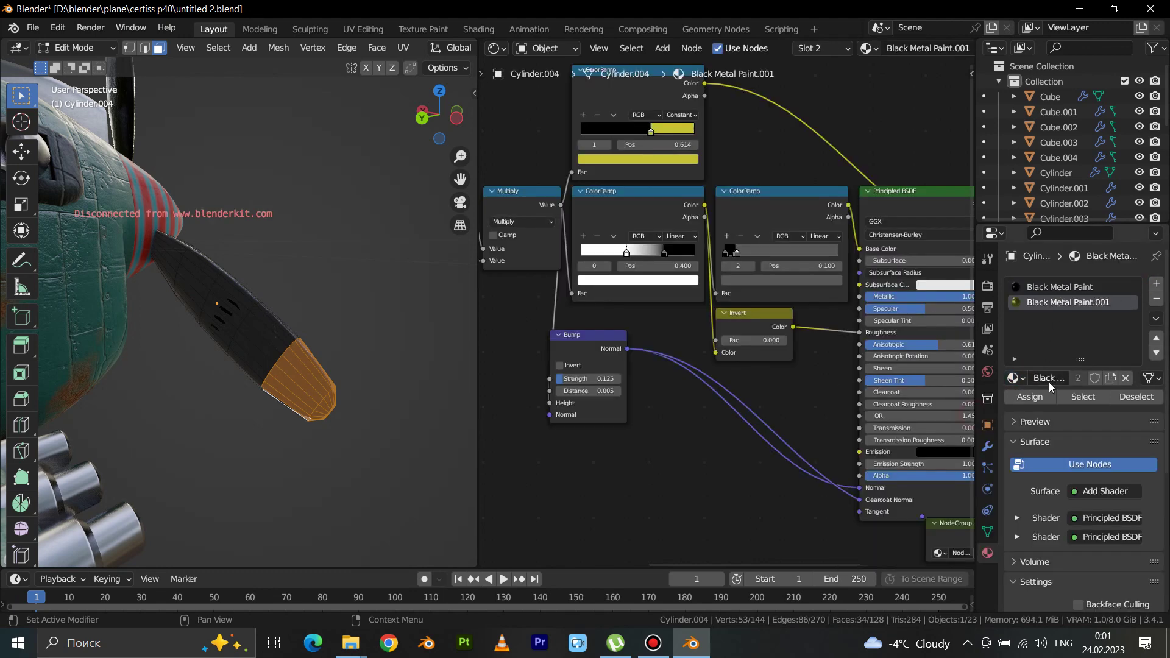
pyautogui.click(1030, 397)
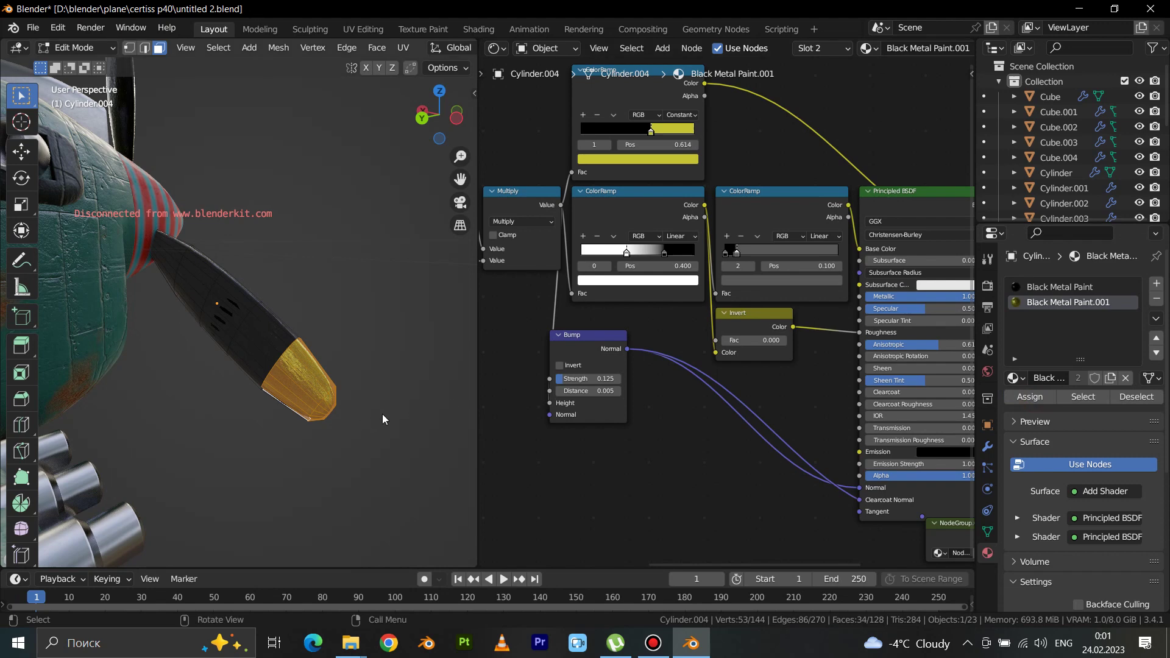
pyautogui.press('Tab')
# Step: Orbit to a side-front view and switch editing to blade Cylinder.002
pyautogui.scroll(-2, 361, 415)
pyautogui.scroll(-4, 310, 419)
pyautogui.moveTo(90, 403)
pyautogui.mouseDown(button='middle')
pyautogui.moveTo(232, 393)
pyautogui.moveTo(196, 411)
pyautogui.moveTo(199, 390)
pyautogui.moveTo(278, 361)
pyautogui.moveTo(251, 386)
pyautogui.moveTo(271, 371)
pyautogui.moveTo(304, 389)
pyautogui.moveTo(287, 411)
pyautogui.moveTo(336, 400)
pyautogui.mouseUp(button='middle')
pyautogui.scroll(4, 272, 376)
pyautogui.scroll(-3, 272, 375)
pyautogui.moveTo(267, 337)
pyautogui.mouseDown(button='middle')
pyautogui.moveTo(185, 345)
pyautogui.moveTo(262, 314)
pyautogui.mouseUp(button='middle')
pyautogui.press('Tab')
pyautogui.press('Tab')
pyautogui.click(270, 307)
pyautogui.press('Tab')
# Step: Select the tip faces of blade Cylinder.002
pyautogui.moveTo(236, 195); pyautogui.dragTo(301, 263)
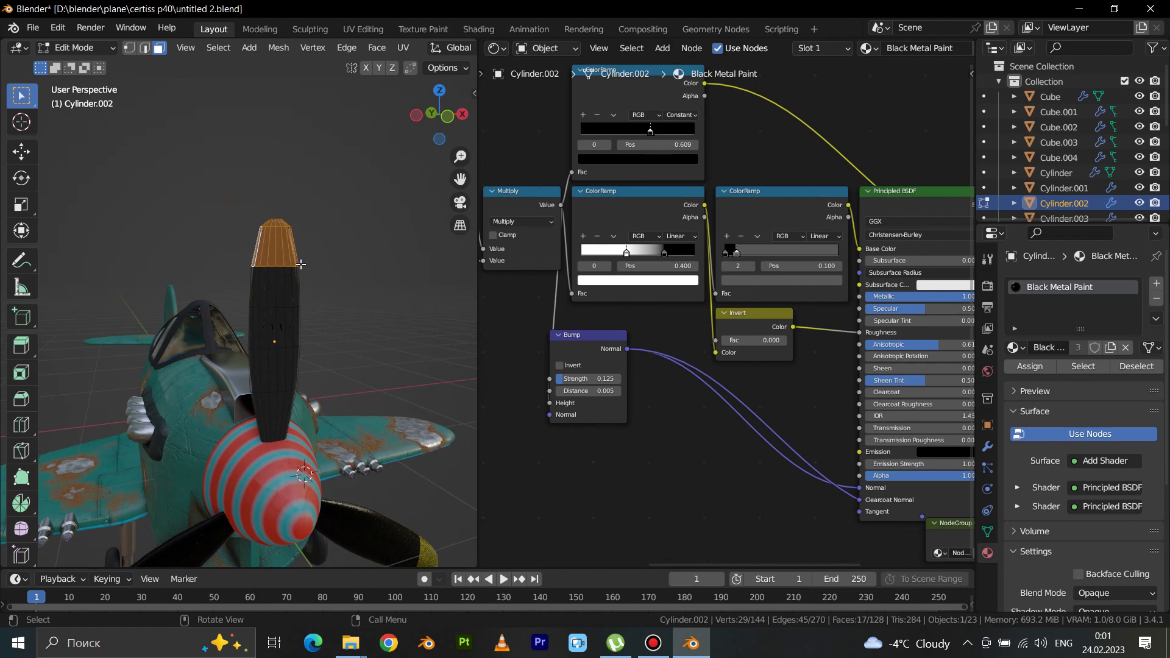
pyautogui.moveTo(258, 288); pyautogui.dragTo(410, 334, button='middle')
pyautogui.moveTo(239, 208); pyautogui.dragTo(287, 234)
pyautogui.moveTo(288, 235)
pyautogui.mouseDown(button='middle')
pyautogui.moveTo(249, 224)
pyautogui.moveTo(523, 296)
pyautogui.mouseUp(button='middle')
pyautogui.keyDown('shift'); pyautogui.click(250, 224); pyautogui.keyUp('shift')
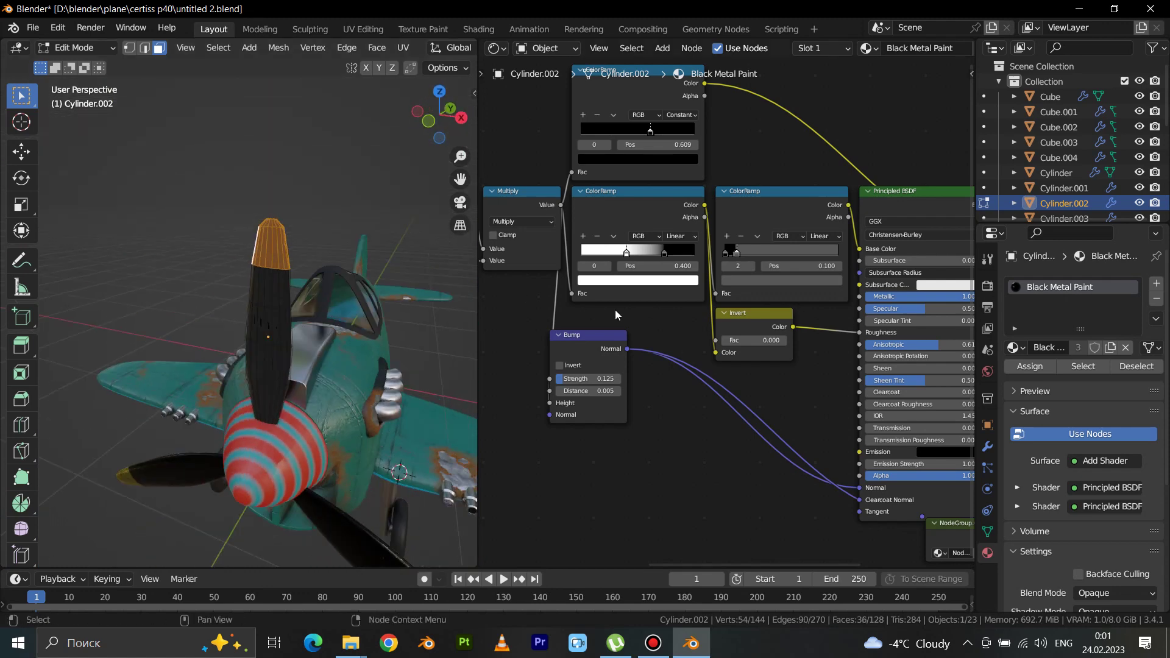
pyautogui.moveTo(425, 267); pyautogui.dragTo(283, 241, button='middle')
pyautogui.keyDown('shift'); pyautogui.click(281, 239); pyautogui.keyUp('shift')
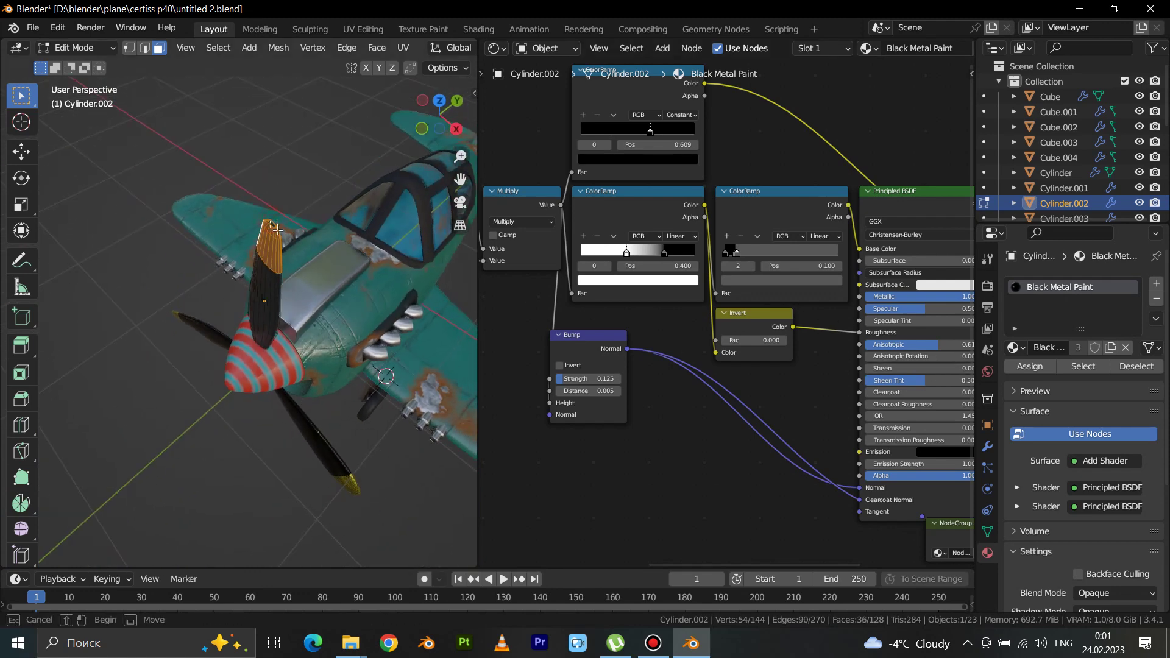
pyautogui.moveTo(290, 292); pyautogui.dragTo(396, 317, button='middle')
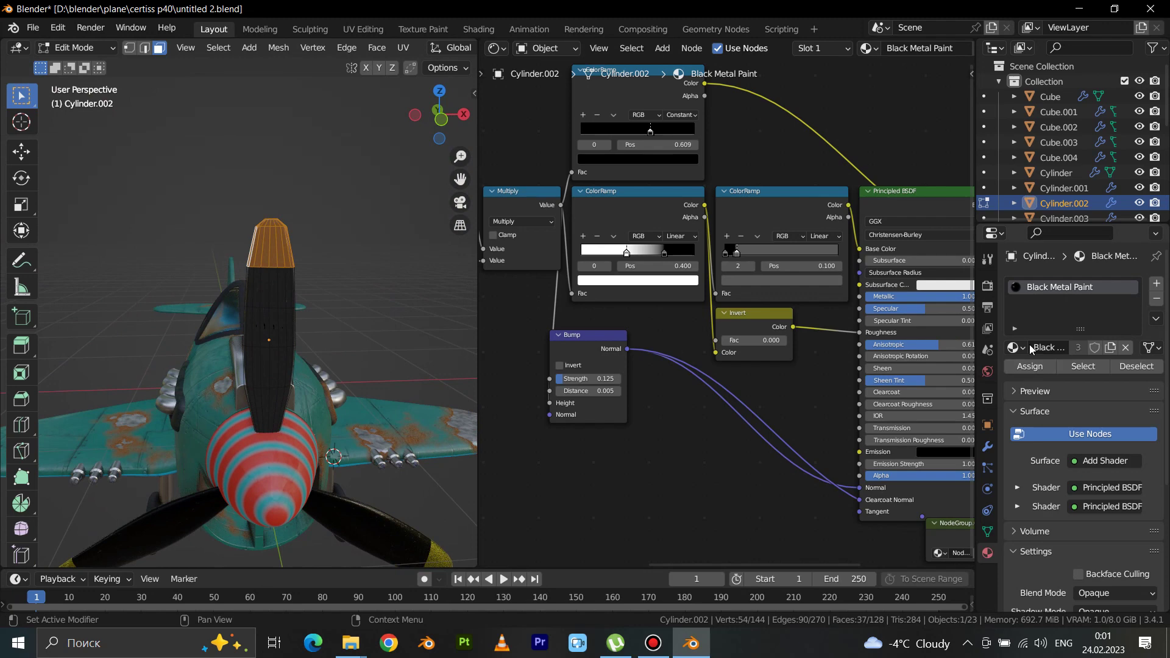
# Step: Add a slot with Black Metal Paint.001, assign it to the tip faces and exit Edit Mode
pyautogui.click(1156, 283)
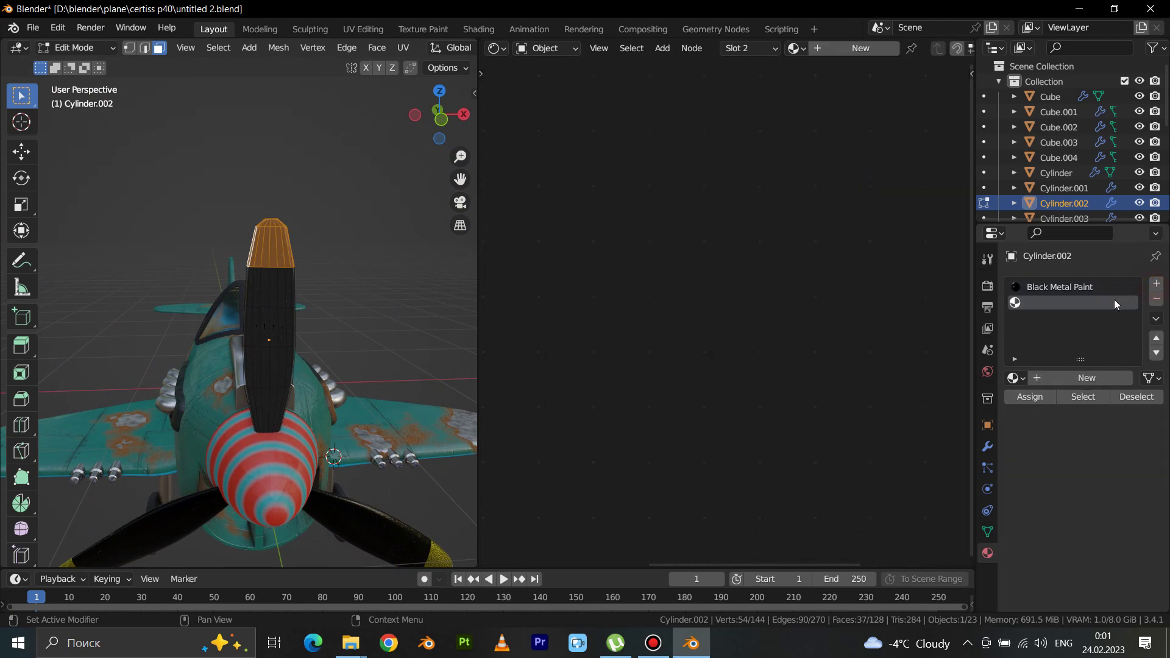
pyautogui.click(1013, 378)
pyautogui.click(933, 416)
pyautogui.click(1041, 401)
pyautogui.press('Tab')
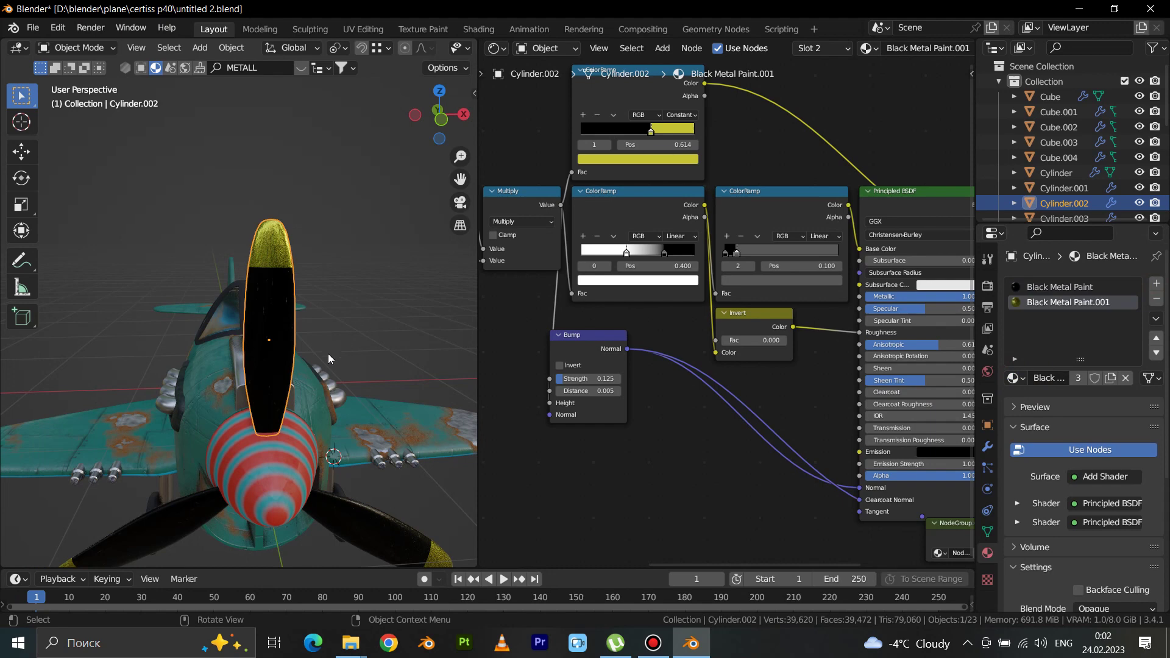
# Step: Remove the spinner Cylinder.001's existing material slot
pyautogui.scroll(-5, 357, 346)
pyautogui.moveTo(352, 341); pyautogui.dragTo(381, 297, button='middle')
pyautogui.click(361, 315)
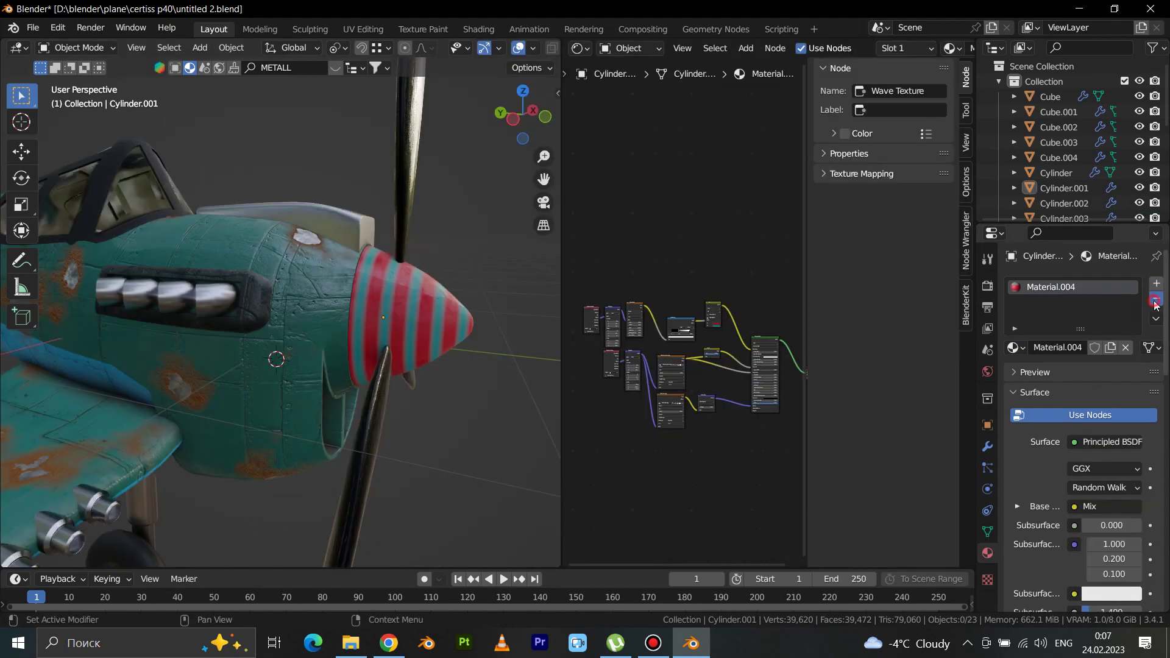
pyautogui.click(1156, 299)
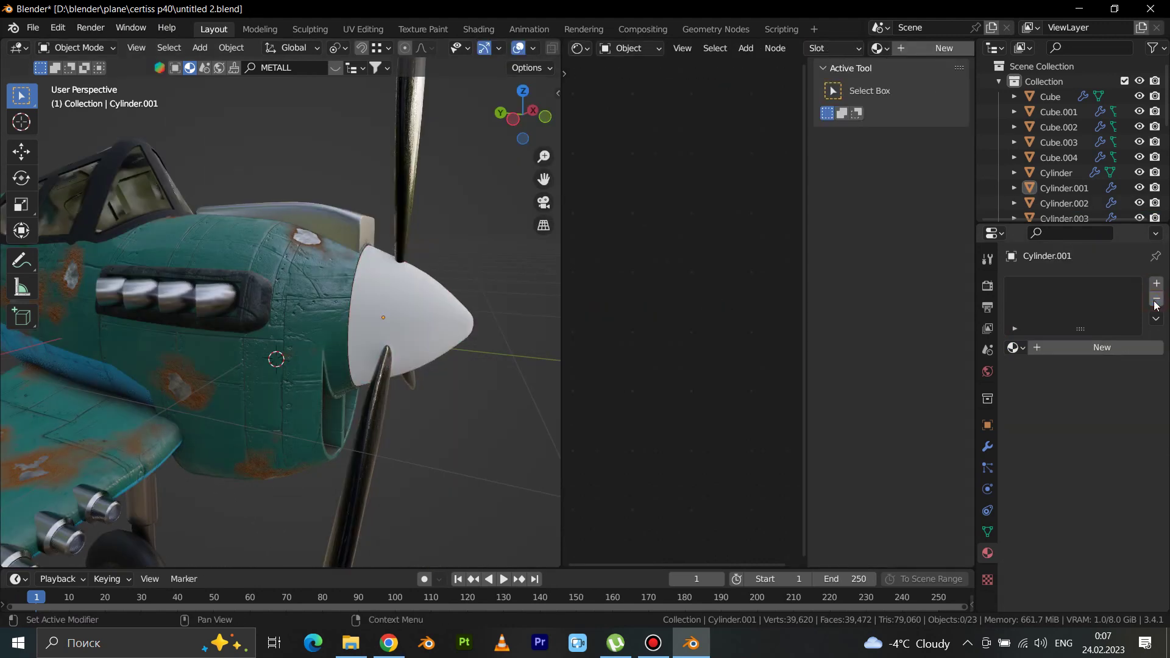
# Step: Give the spinner Cylinder.001 the Black Metal Paint.001 material
pyautogui.click(1015, 348)
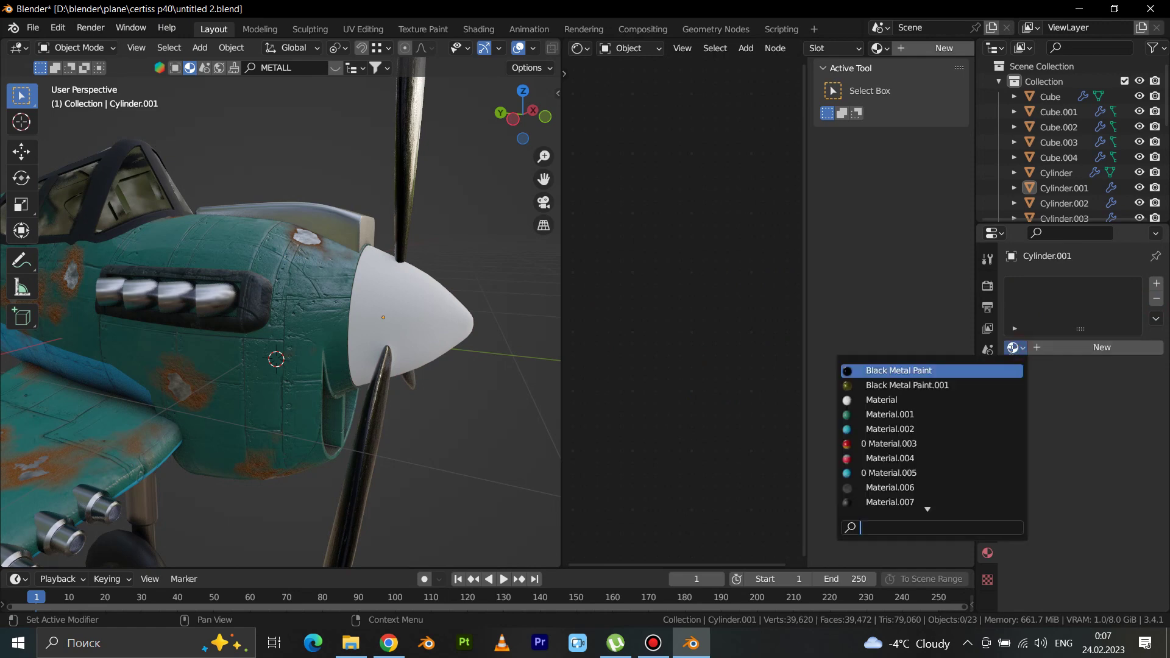
pyautogui.click(894, 387)
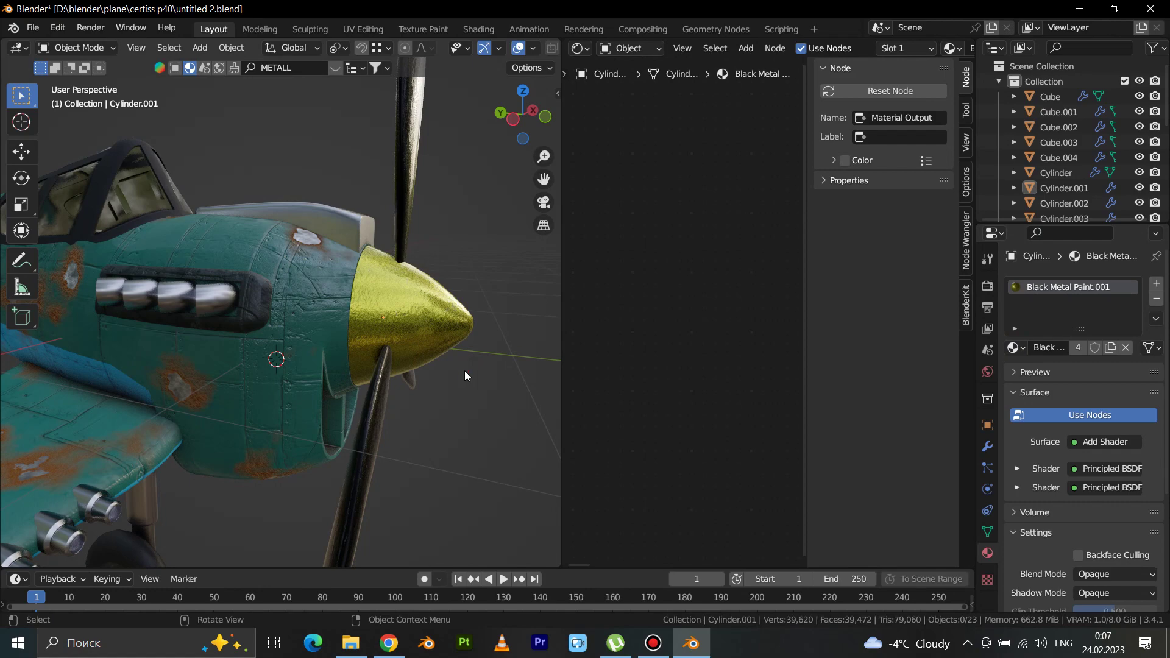
pyautogui.scroll(-5, 465, 372)
pyautogui.moveTo(466, 371); pyautogui.dragTo(376, 364, button='middle')
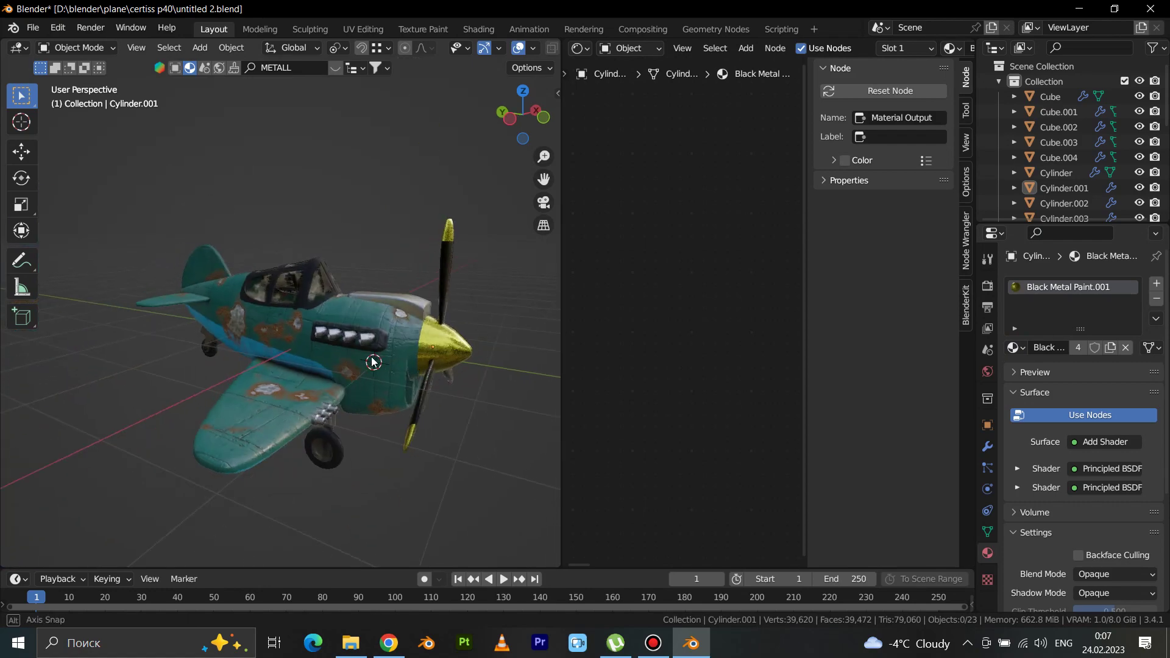
pyautogui.scroll(5, 452, 353)
pyautogui.scroll(2, 382, 331)
# Step: Orbit around the plane to inspect the yellow spinner and reselect it
pyautogui.moveTo(357, 341)
pyautogui.mouseDown(button='middle')
pyautogui.moveTo(271, 357)
pyautogui.moveTo(320, 361)
pyautogui.mouseUp(button='middle')
pyautogui.scroll(-3, 319, 361)
pyautogui.scroll(-2, 319, 361)
pyautogui.moveTo(405, 334)
pyautogui.mouseDown(button='middle')
pyautogui.moveTo(396, 345)
pyautogui.moveTo(378, 335)
pyautogui.moveTo(446, 373)
pyautogui.moveTo(438, 358)
pyautogui.moveTo(371, 355)
pyautogui.moveTo(463, 373)
pyautogui.mouseUp(button='middle')
pyautogui.scroll(3, 377, 336)
pyautogui.click(369, 348)
pyautogui.scroll(-1, 463, 373)
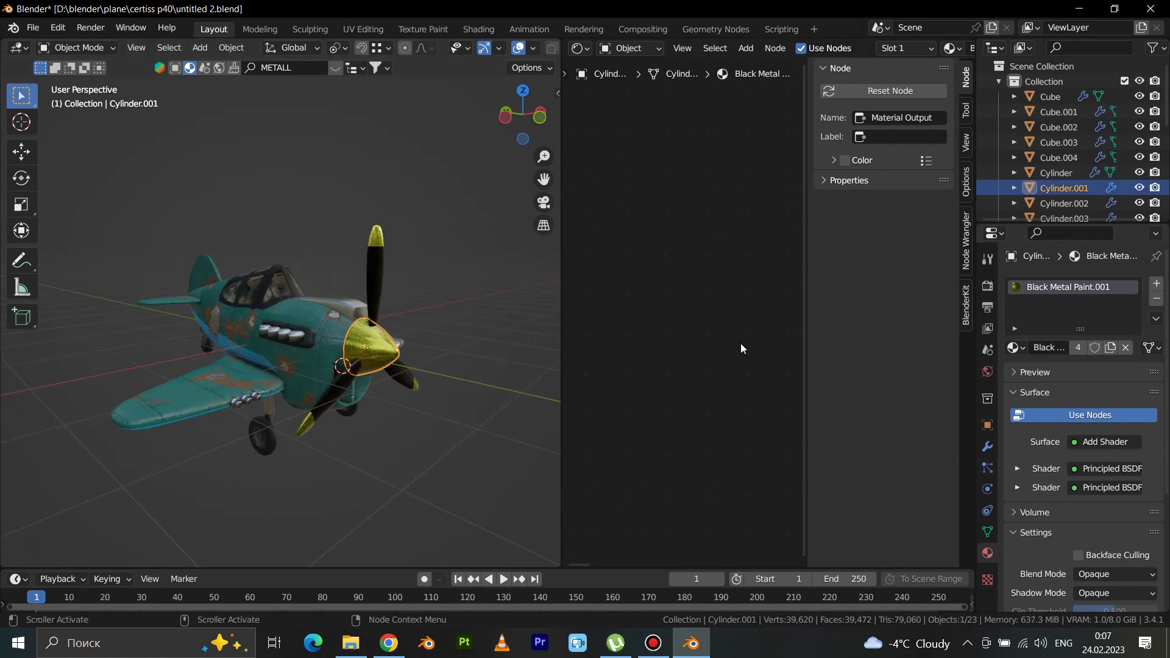
# Step: Frame the material's node tree and zoom to the ColorRamp and Invert nodes, keeping Invert Fac at 0.000
pyautogui.press('Home')
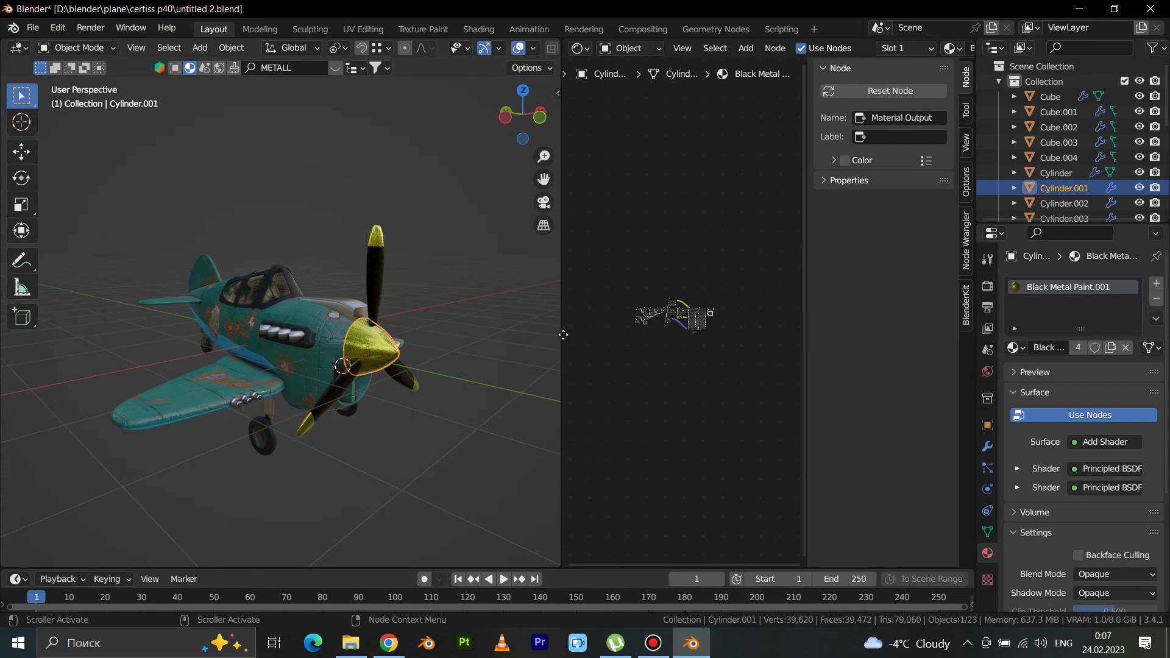
pyautogui.scroll(7, 723, 331)
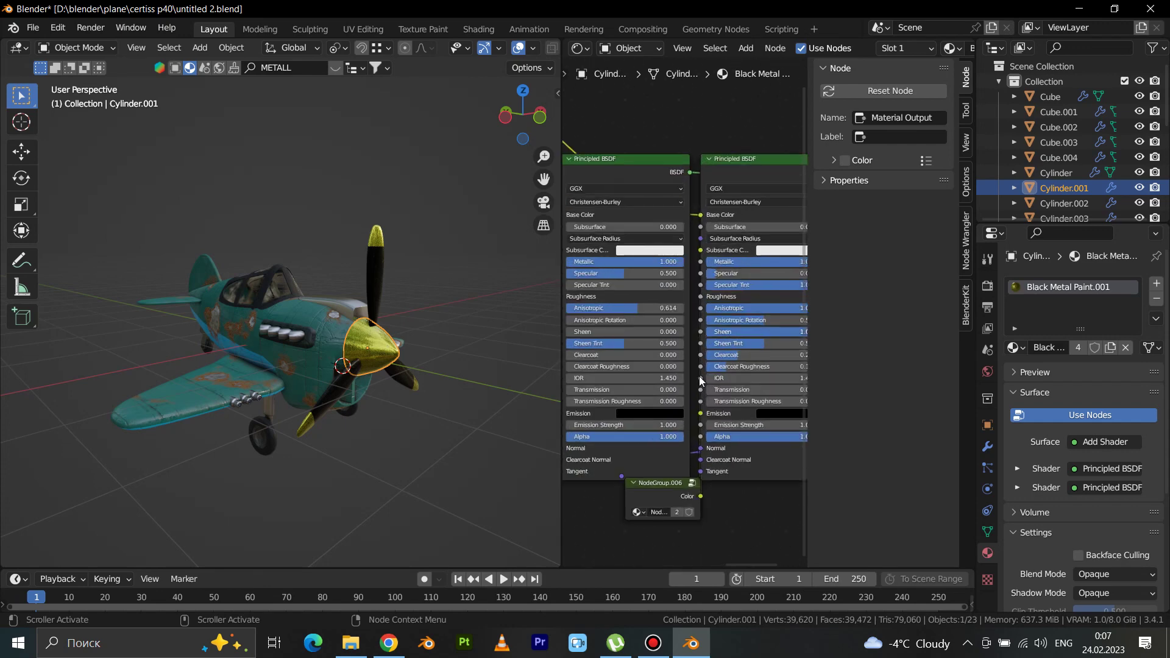
pyautogui.scroll(2, 689, 312)
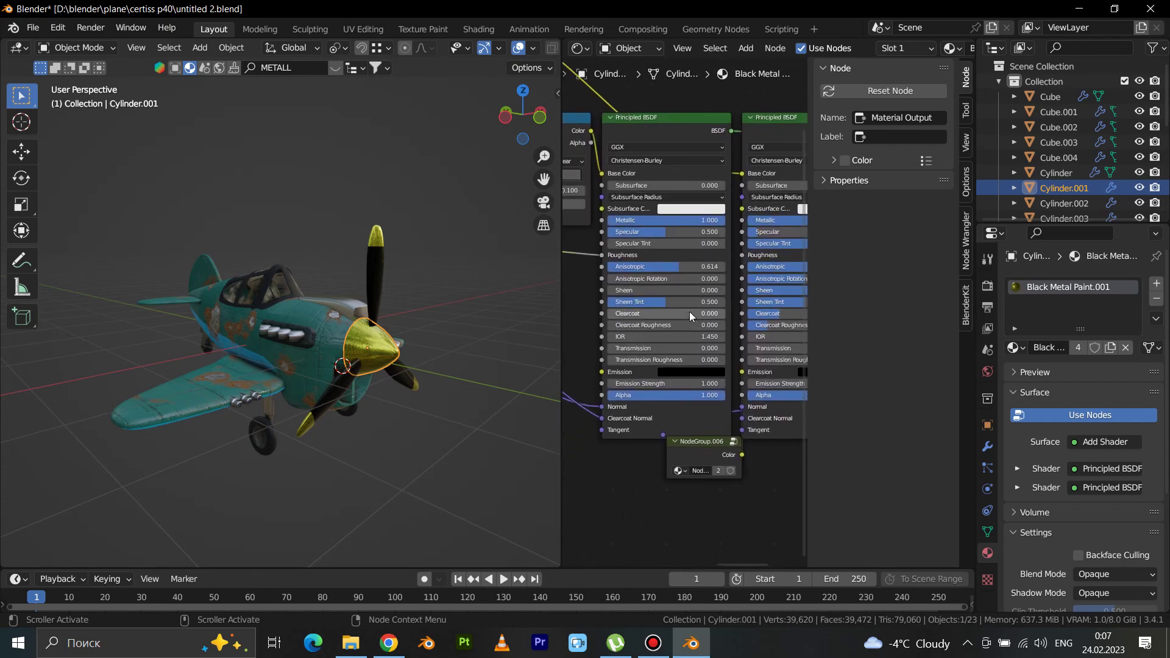
pyautogui.scroll(1, 689, 312)
pyautogui.scroll(-2, 628, 232)
pyautogui.moveTo(688, 286)
pyautogui.mouseDown(button='middle')
pyautogui.moveTo(651, 283)
pyautogui.moveTo(727, 280)
pyautogui.mouseUp(button='middle')
pyautogui.scroll(1, 652, 284)
pyautogui.scroll(2, 646, 241)
pyautogui.moveTo(640, 267); pyautogui.dragTo(713, 266)
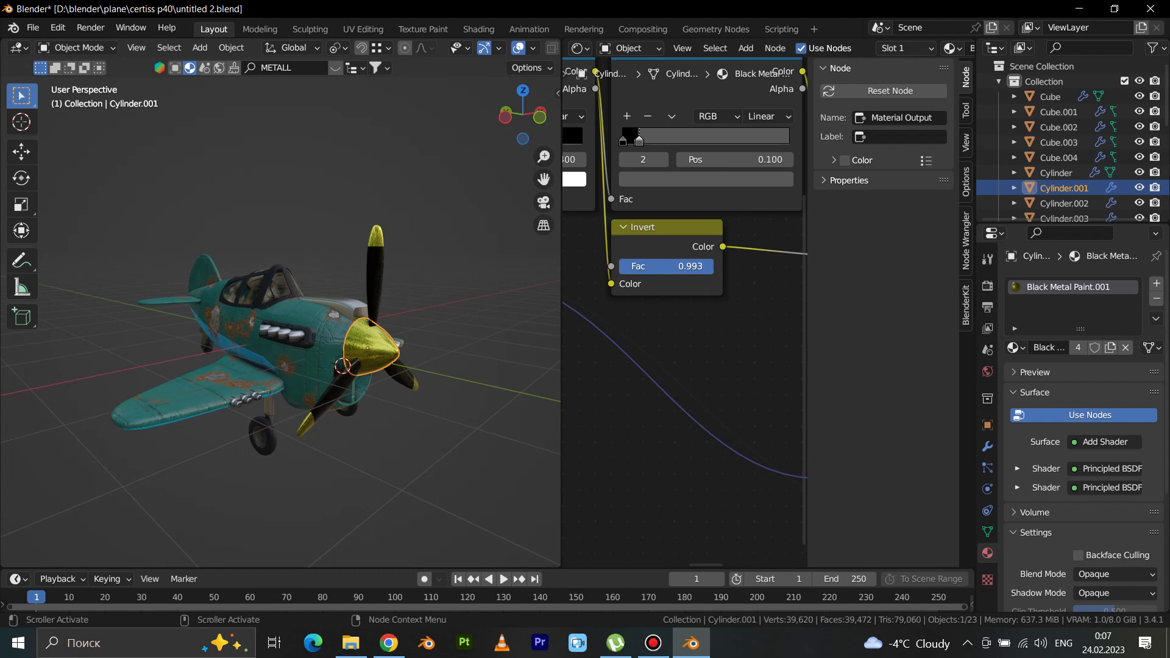
pyautogui.press('Escape')
# Step: Bring the Linear ColorRamp and Bump nodes into view in the Shader Editor
pyautogui.scroll(-1, 654, 336)
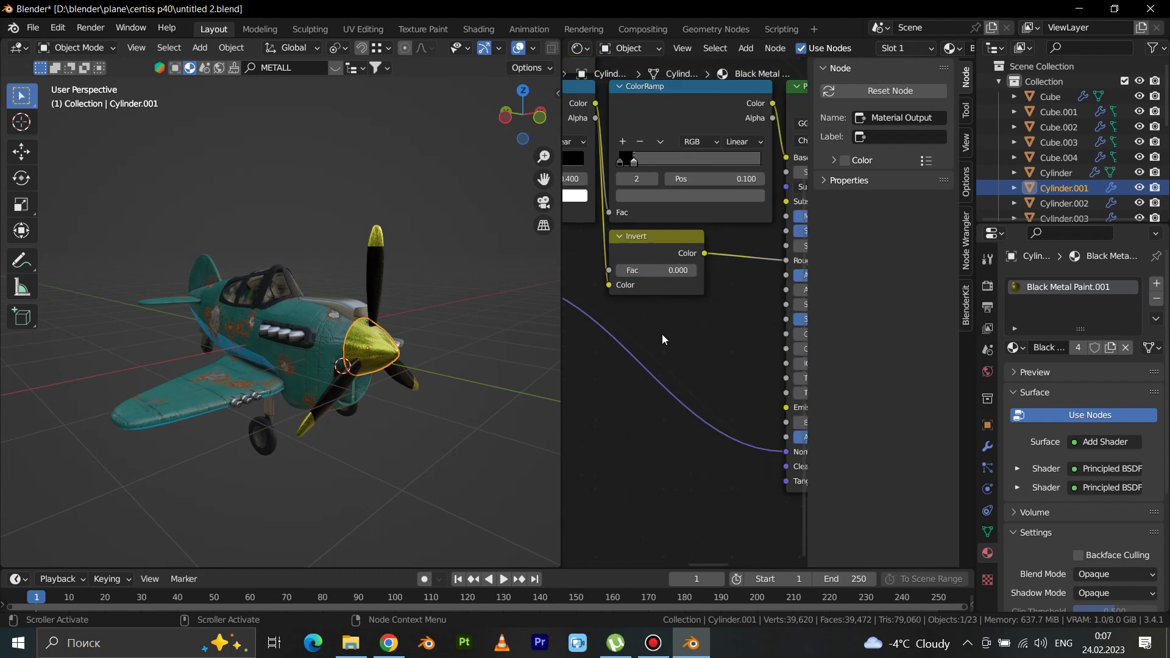
pyautogui.moveTo(608, 186); pyautogui.dragTo(657, 288, button='middle')
pyautogui.scroll(2, 646, 243)
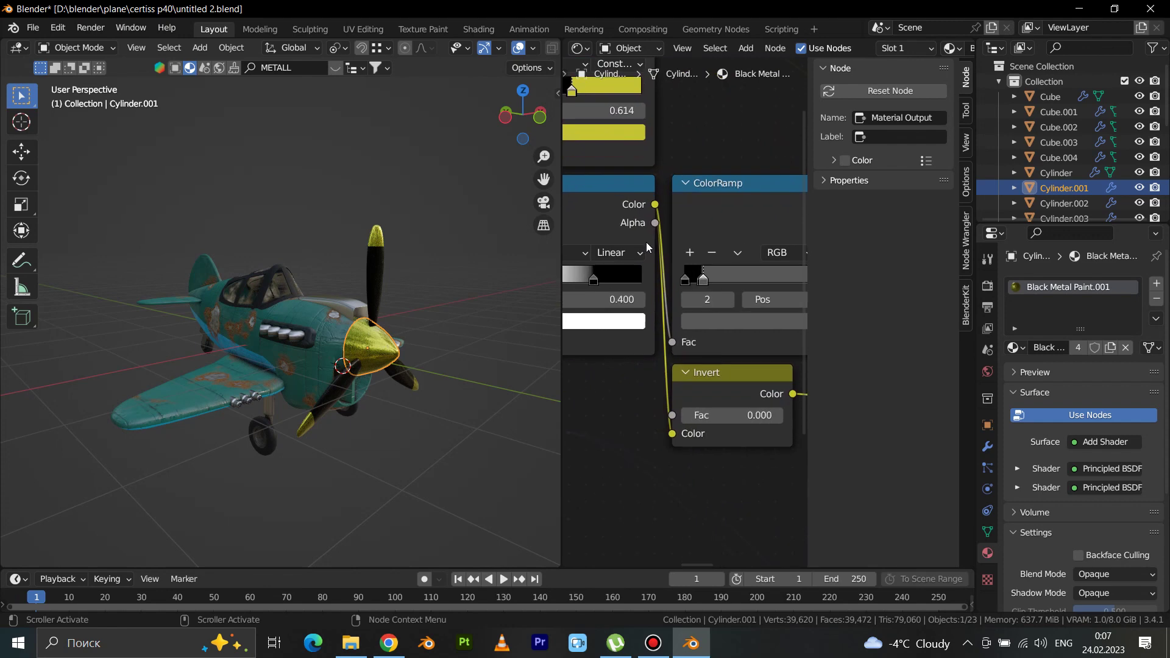
pyautogui.scroll(-2, 657, 145)
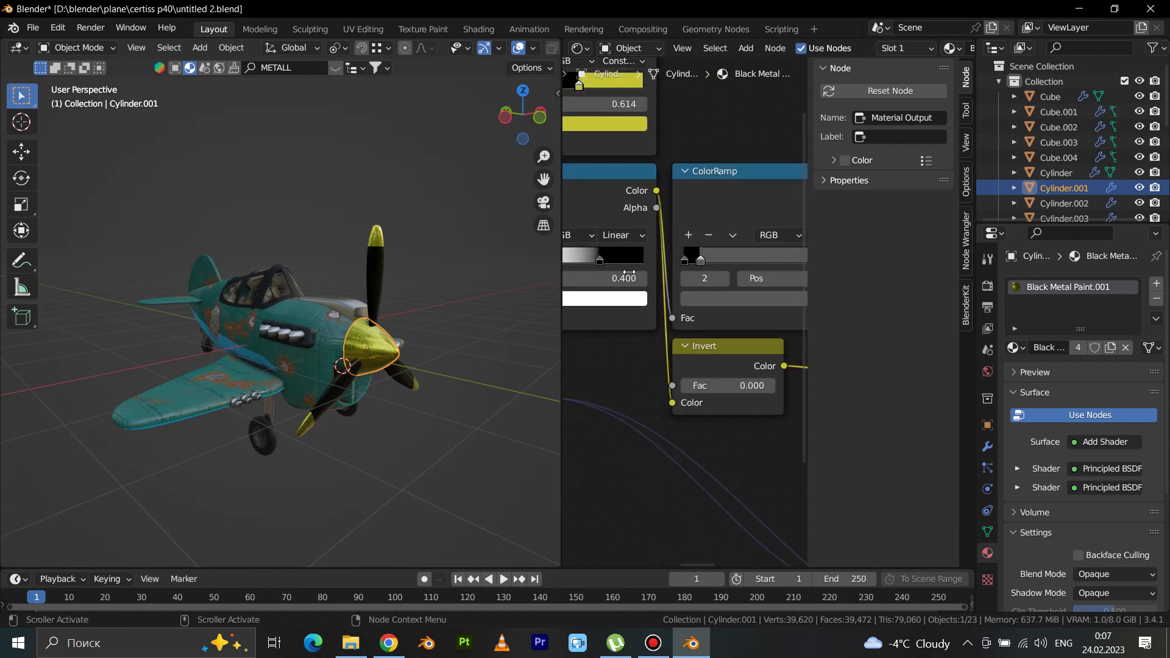
pyautogui.moveTo(657, 145); pyautogui.dragTo(721, 363, button='middle')
pyautogui.scroll(2, 725, 299)
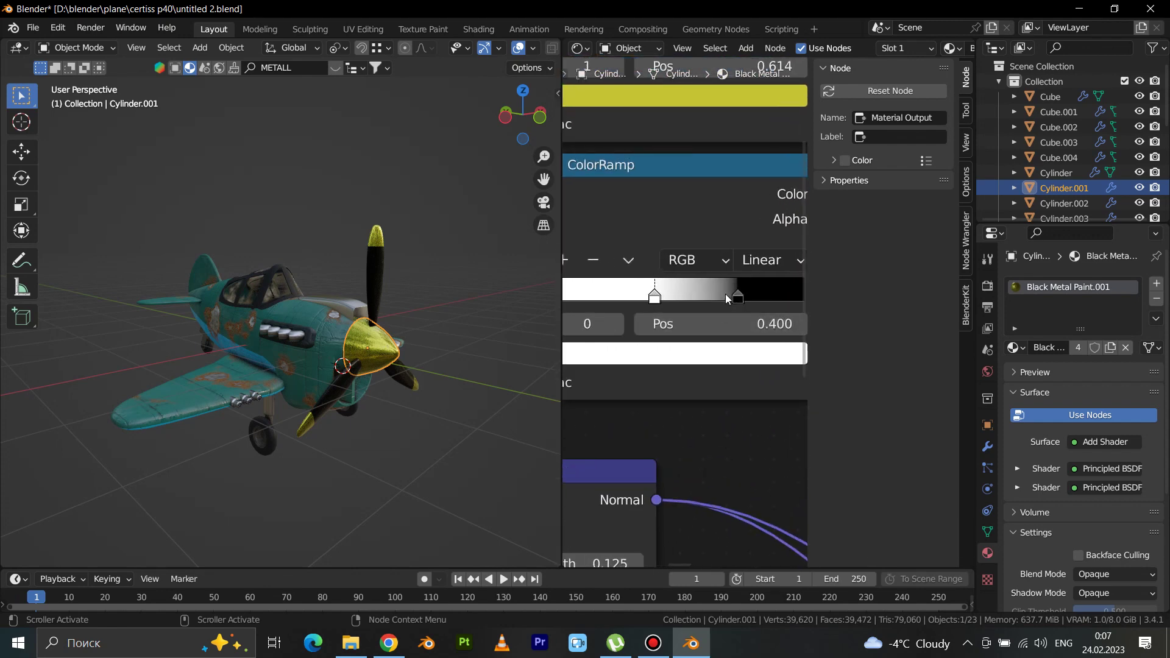
# Step: Slide the ColorRamp's black stop to position 0.067
pyautogui.moveTo(747, 297)
pyautogui.mouseDown()
pyautogui.moveTo(643, 303)
pyautogui.moveTo(745, 295)
pyautogui.mouseUp()
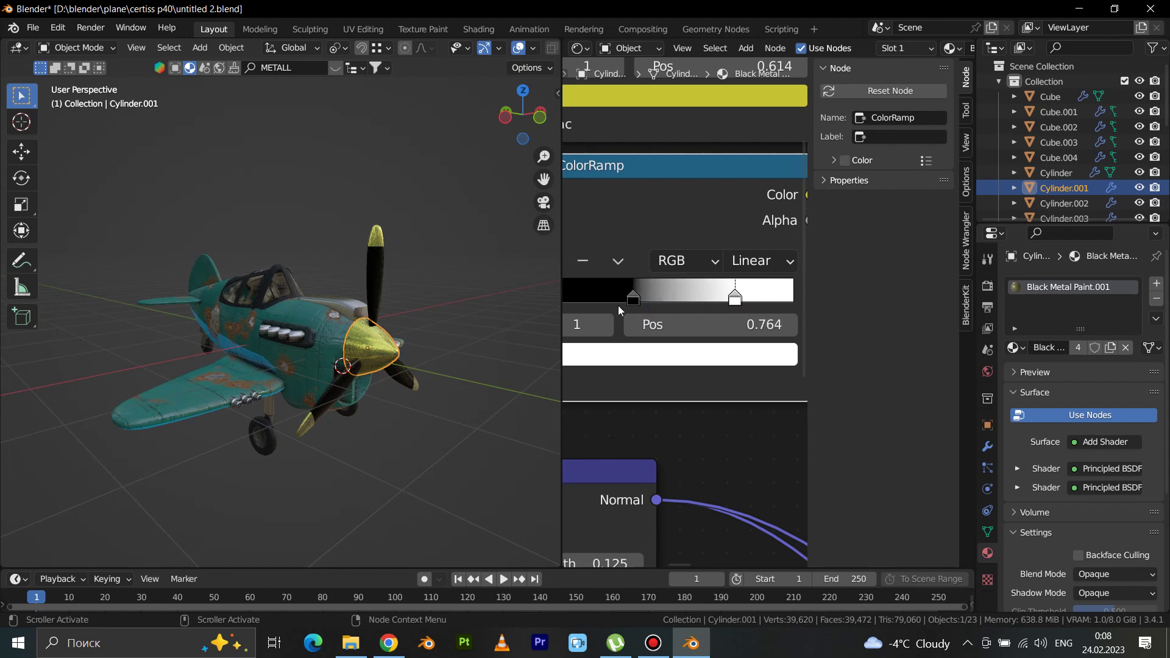
pyautogui.scroll(-1, 621, 299)
pyautogui.click(620, 299)
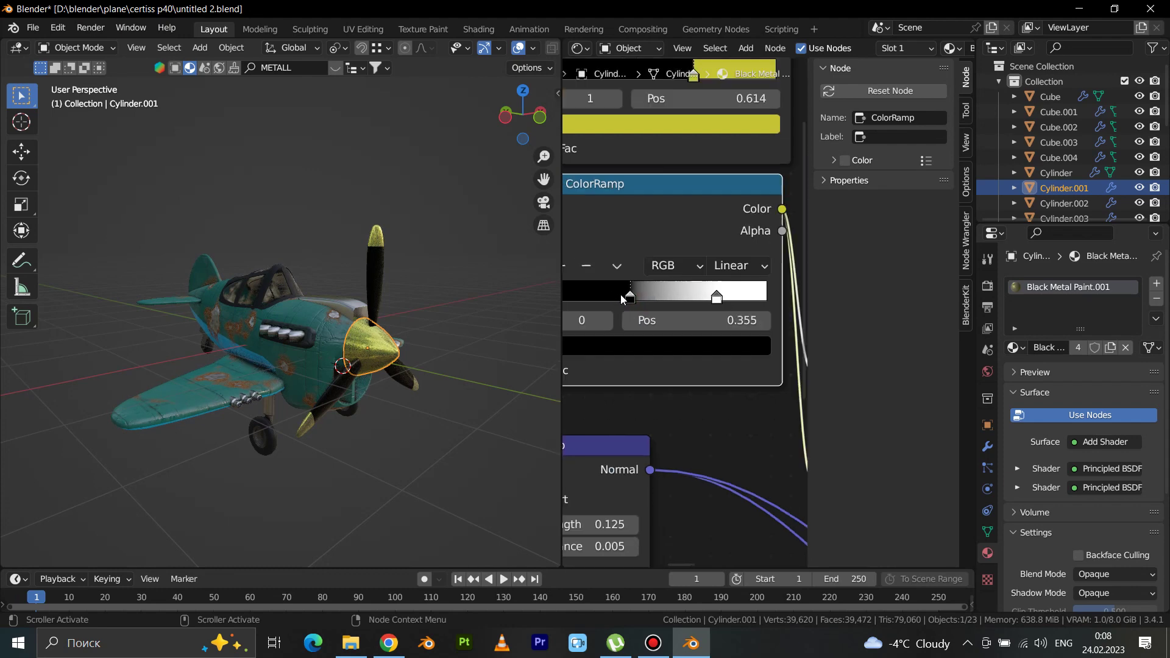
pyautogui.moveTo(629, 299)
pyautogui.mouseDown()
pyautogui.moveTo(581, 298)
pyautogui.moveTo(712, 300)
pyautogui.mouseUp()
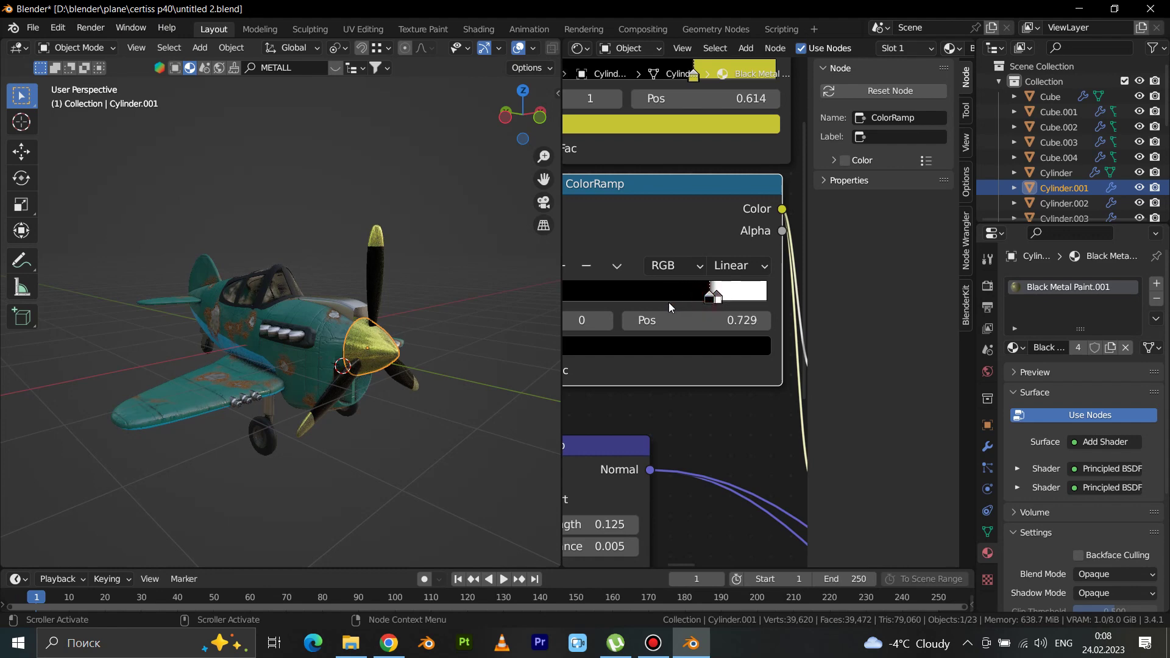
pyautogui.moveTo(710, 298); pyautogui.dragTo(569, 299)
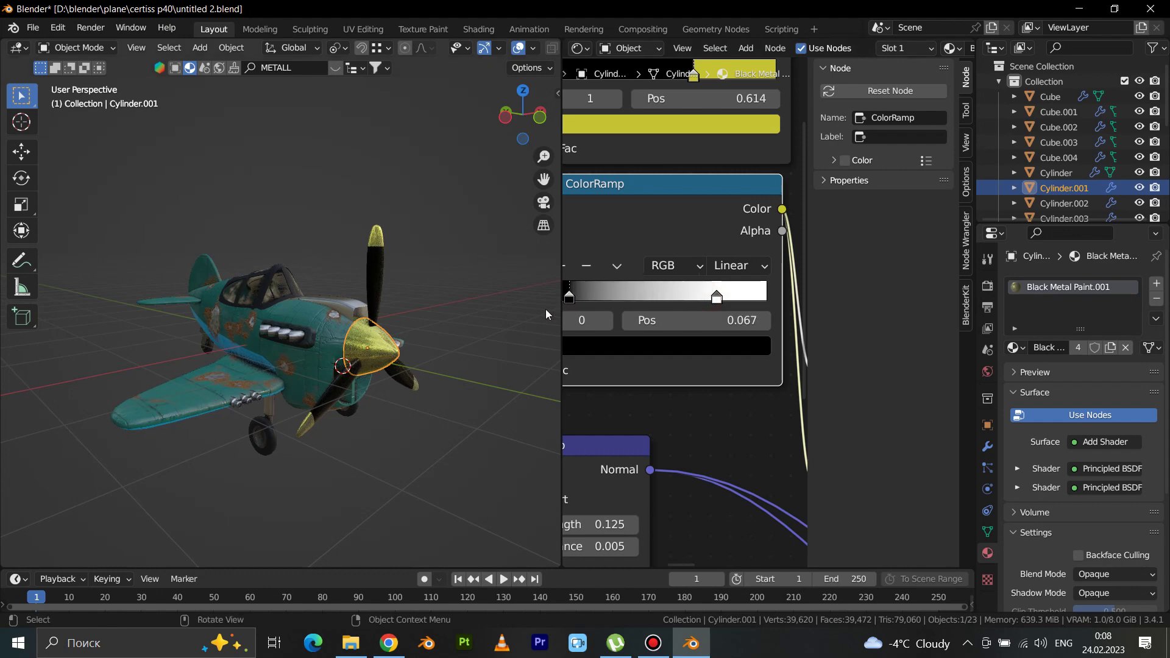
pyautogui.scroll(3, 447, 320)
pyautogui.scroll(3, 448, 320)
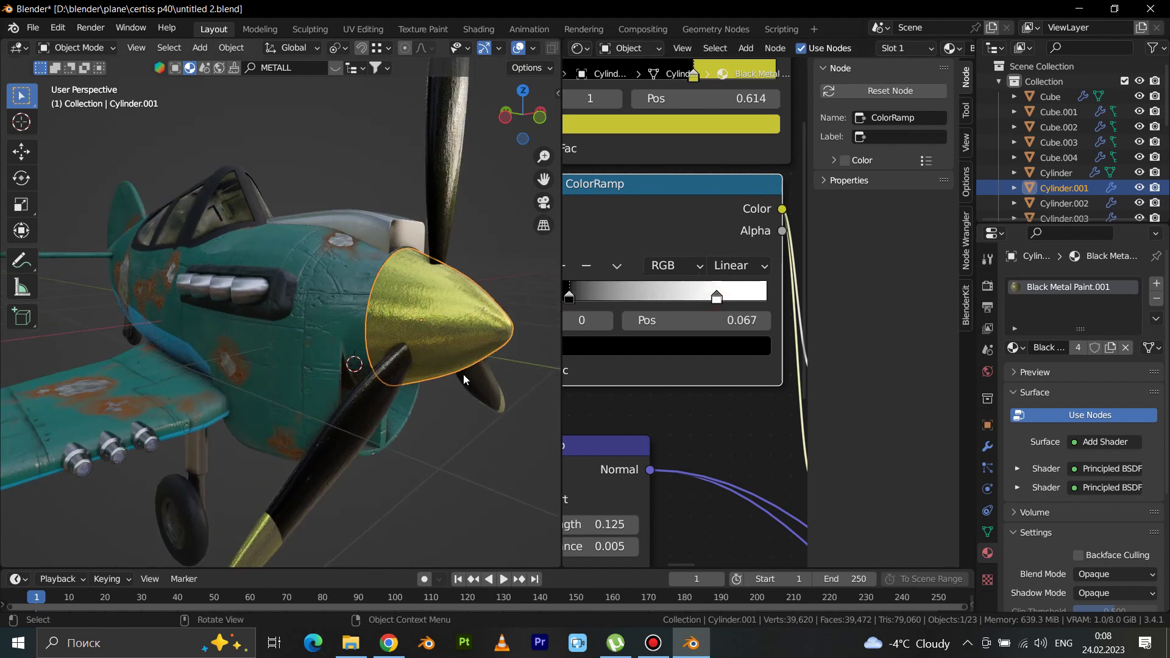
pyautogui.scroll(-5, 477, 407)
# Step: Deselect the nose cone and orbit to check the spinner's yellow metal finish
pyautogui.click(479, 444)
pyautogui.scroll(-2, 479, 444)
pyautogui.moveTo(480, 446)
pyautogui.mouseDown(button='middle')
pyautogui.moveTo(405, 418)
pyautogui.moveTo(452, 407)
pyautogui.mouseUp(button='middle')
pyautogui.scroll(1, 463, 407)
pyautogui.scroll(2, 464, 407)
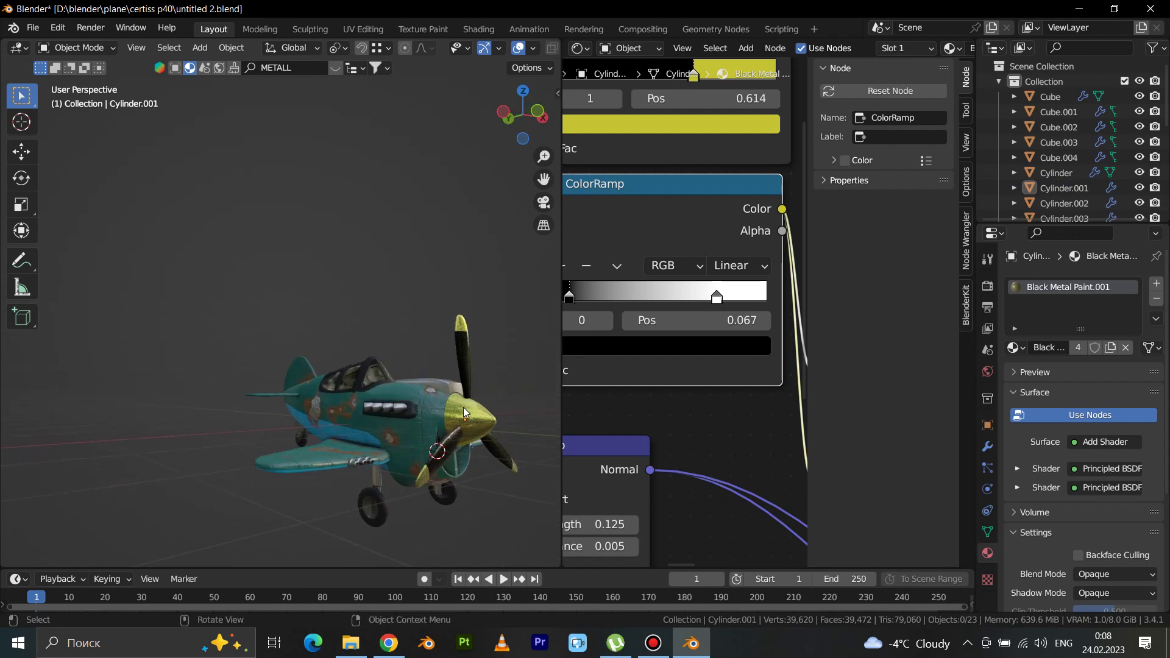
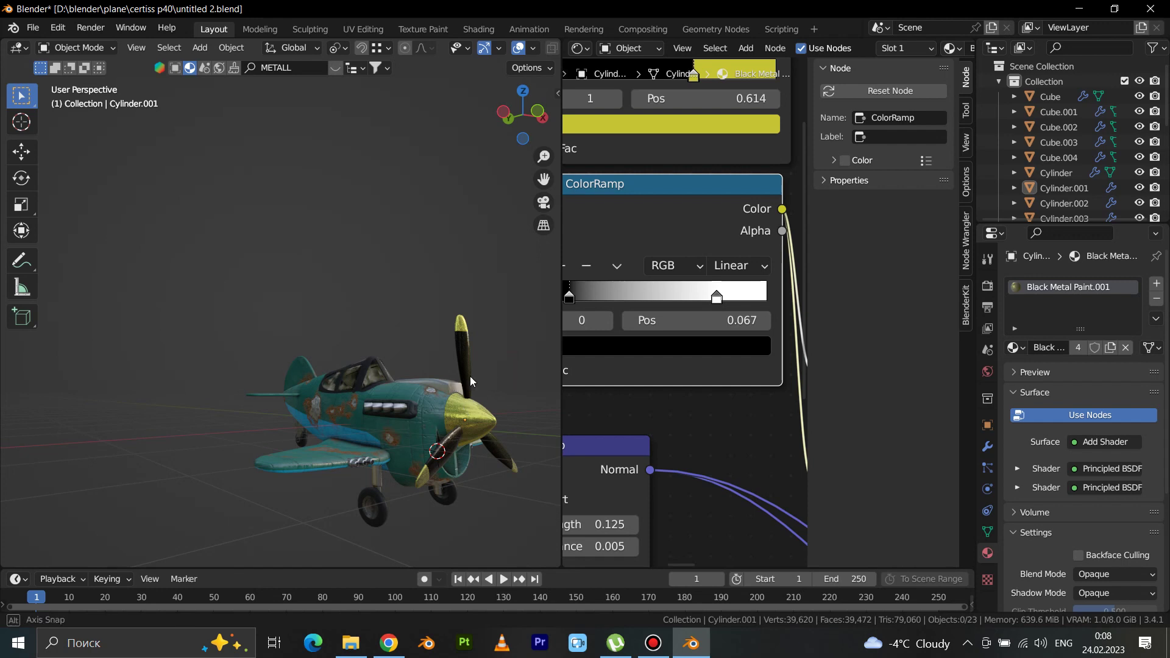
# Step: Select the fuselage and frame its Metal Black Dixon material nodes in the Shader Editor
pyautogui.moveTo(465, 376); pyautogui.dragTo(445, 409, button='middle')
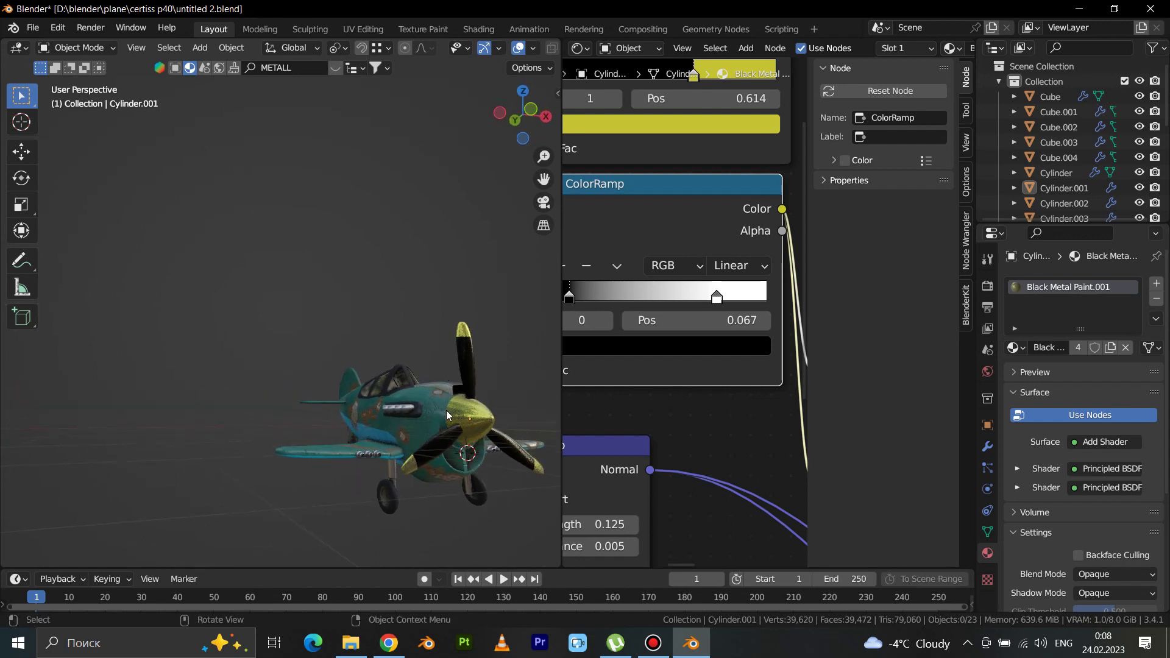
pyautogui.click(445, 410)
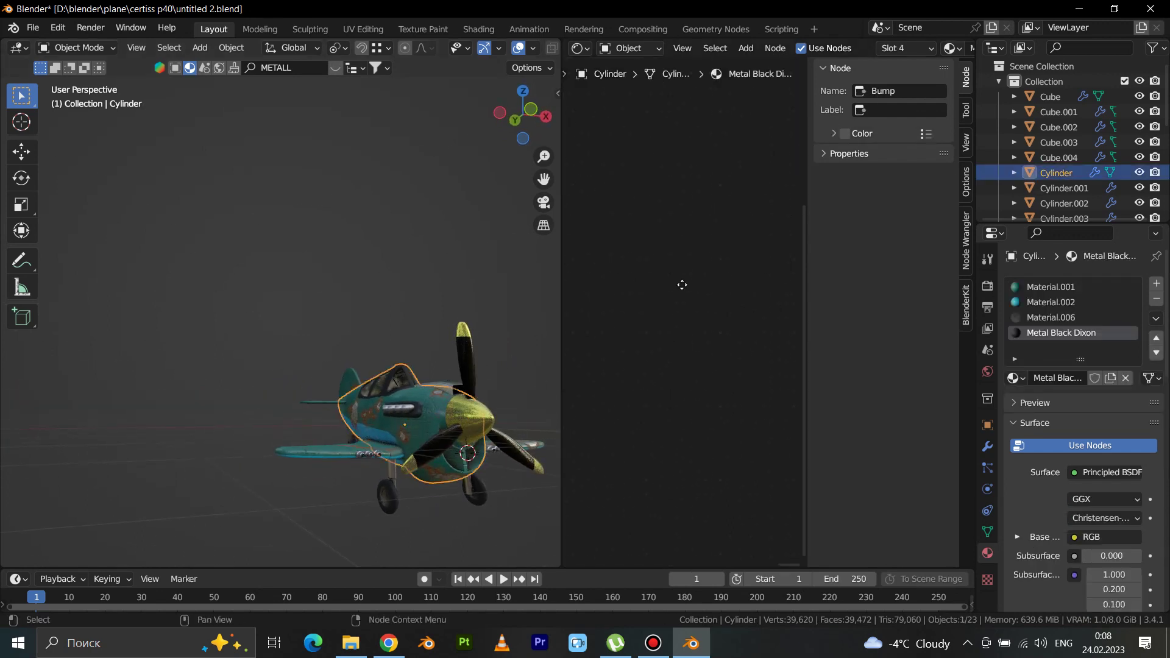
pyautogui.scroll(-5, 696, 292)
pyautogui.moveTo(615, 286); pyautogui.dragTo(727, 248, button='middle')
pyautogui.scroll(1, 701, 244)
pyautogui.scroll(3, 685, 237)
pyautogui.scroll(2, 684, 240)
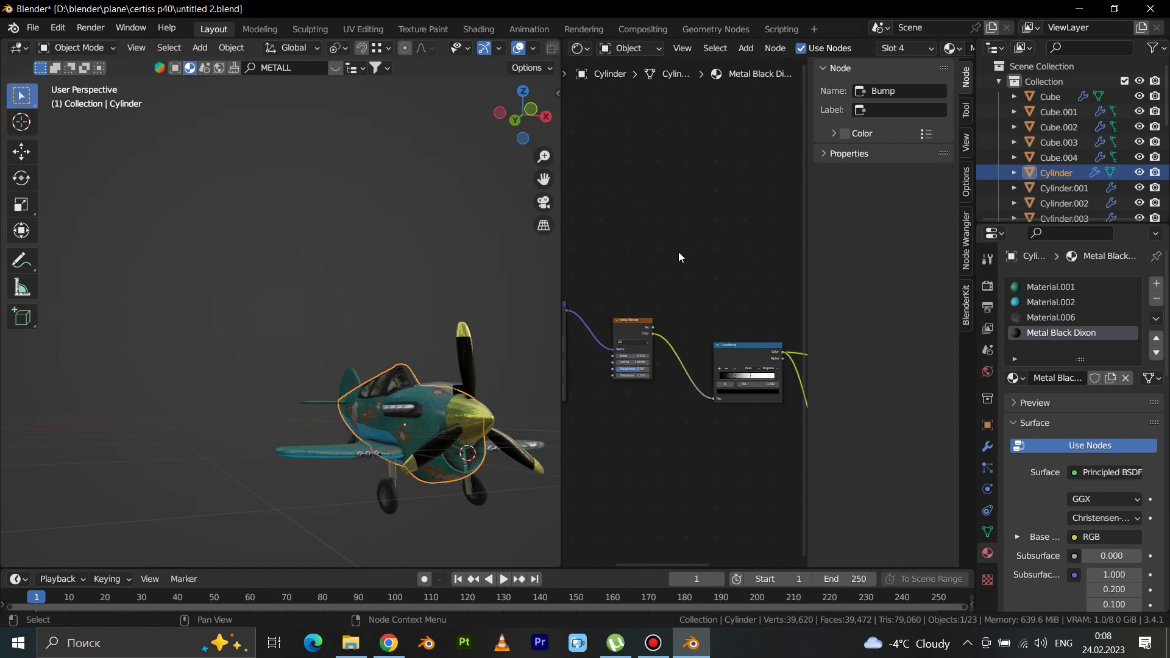
pyautogui.moveTo(687, 265)
pyautogui.mouseDown(button='middle')
pyautogui.moveTo(728, 226)
pyautogui.moveTo(672, 217)
pyautogui.mouseUp(button='middle')
# Step: Briefly check the wing, reselect the fuselage, and pan across its whole node tree
pyautogui.moveTo(492, 361)
pyautogui.mouseDown(button='middle')
pyautogui.moveTo(430, 391)
pyautogui.moveTo(487, 411)
pyautogui.moveTo(351, 458)
pyautogui.mouseUp(button='middle')
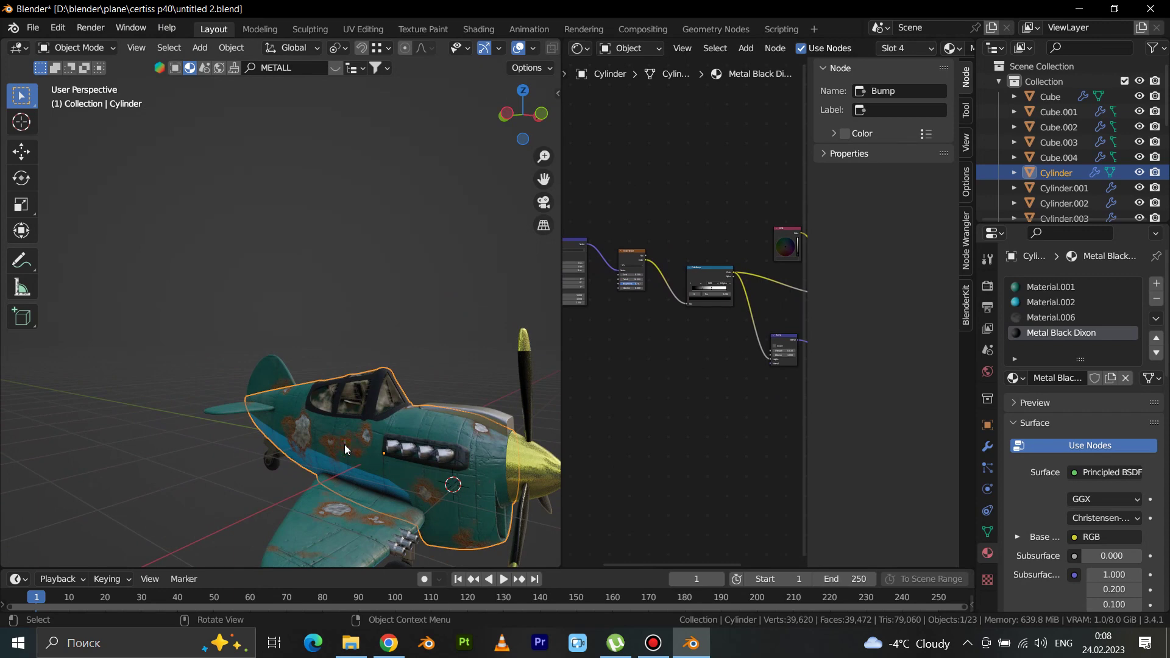
pyautogui.scroll(-2, 728, 350)
pyautogui.moveTo(727, 350); pyautogui.dragTo(701, 352, button='middle')
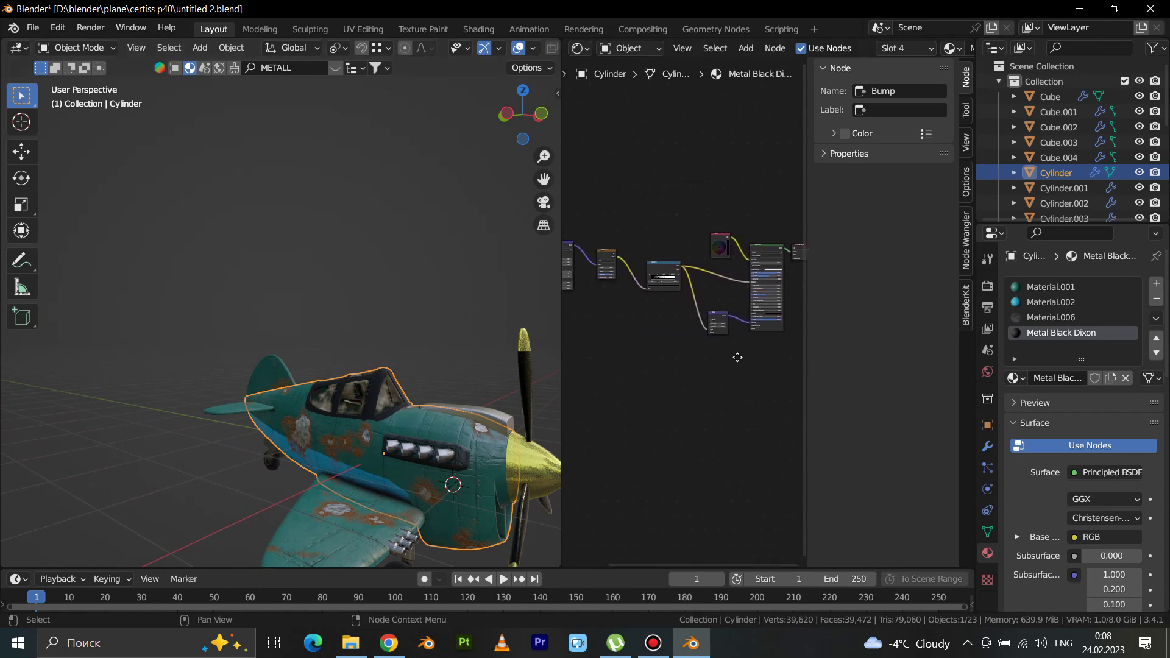
pyautogui.scroll(3, 737, 282)
pyautogui.scroll(3, 738, 281)
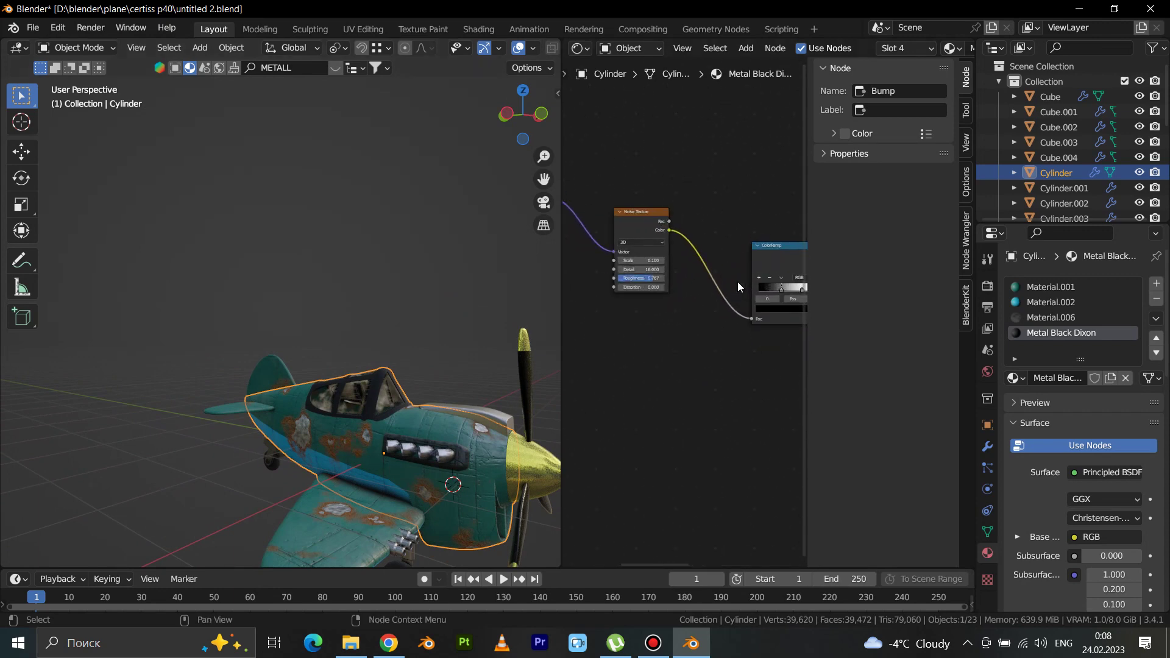
pyautogui.click(362, 535)
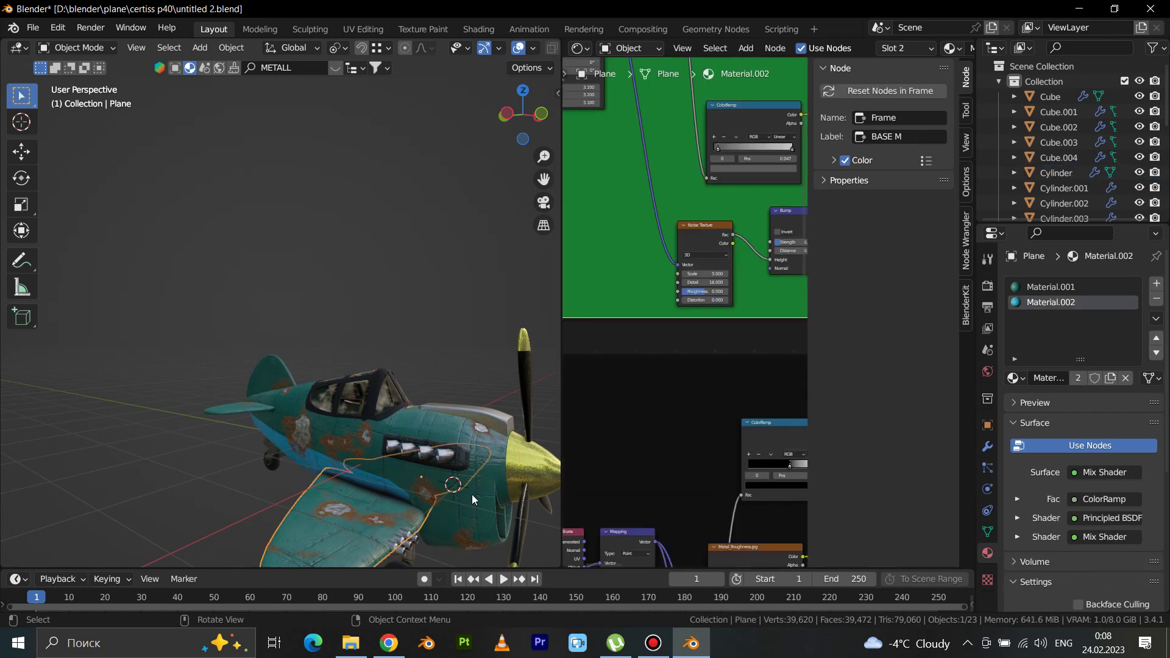
pyautogui.click(472, 497)
pyautogui.scroll(-1, 701, 378)
pyautogui.scroll(-2, 701, 378)
pyautogui.moveTo(700, 377); pyautogui.dragTo(609, 334, button='middle')
pyautogui.moveTo(490, 430); pyautogui.dragTo(309, 426, button='middle')
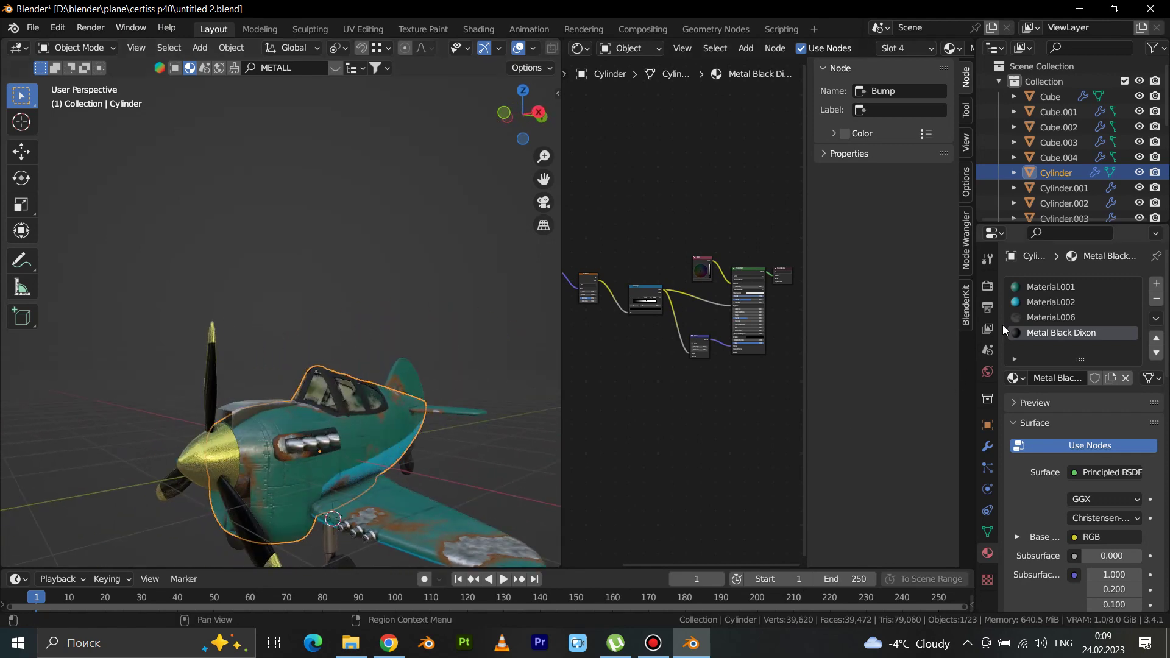
# Step: Brighten Material.001's Mix node B teal colour, raising Value from 0.091 to 0.150
pyautogui.click(1043, 286)
pyautogui.scroll(2, 636, 320)
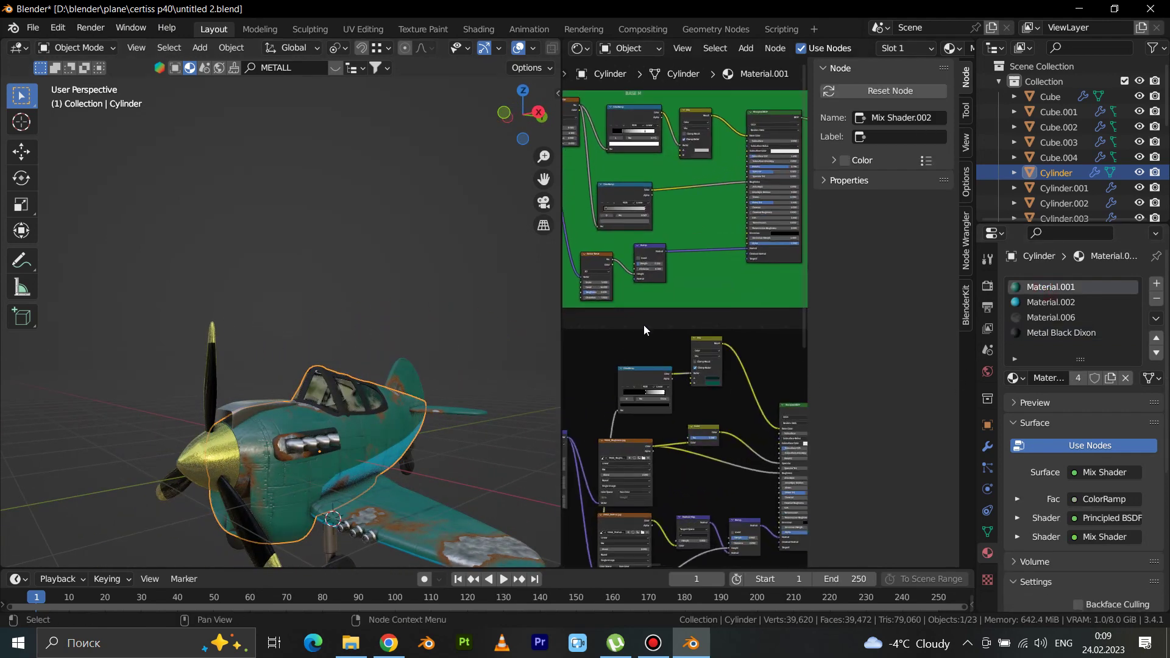
pyautogui.scroll(2, 729, 339)
pyautogui.scroll(1, 734, 318)
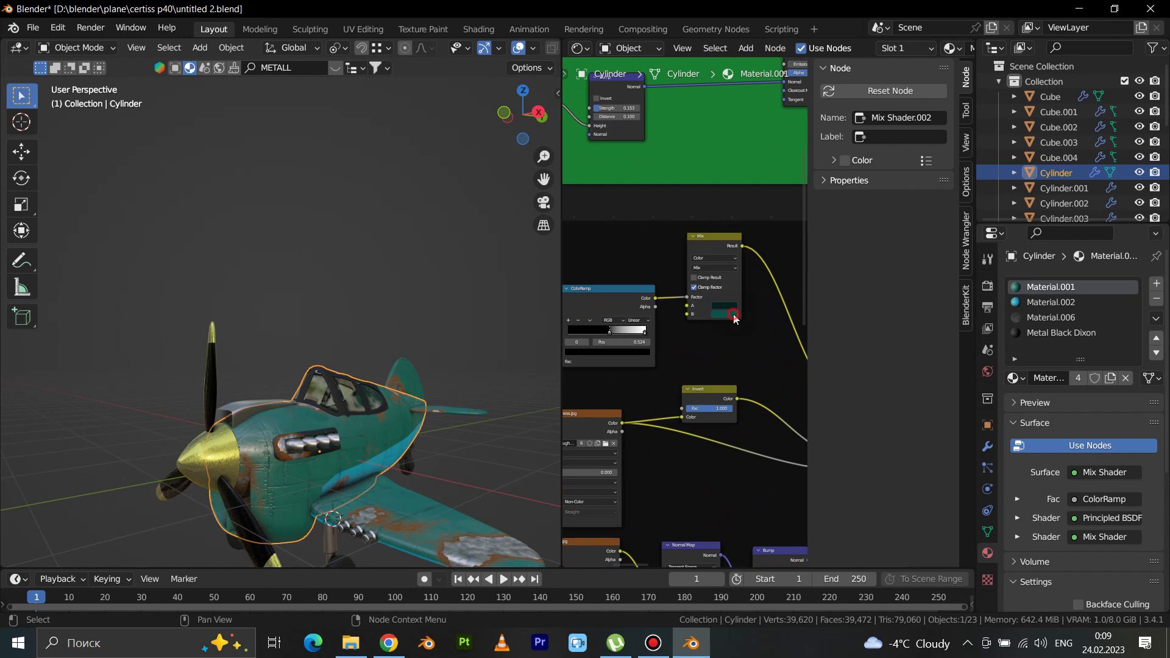
pyautogui.click(733, 316)
pyautogui.moveTo(780, 240); pyautogui.dragTo(780, 234)
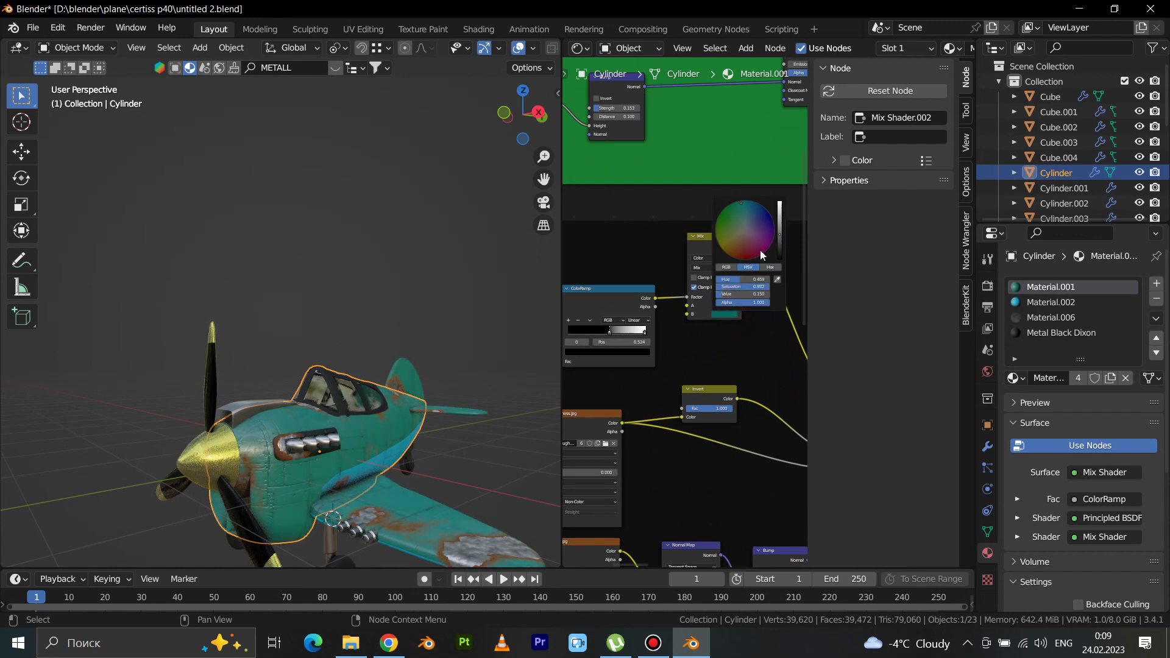
# Step: Orbit around the plane toward the cockpit to review the brighter teal fuselage
pyautogui.moveTo(412, 425); pyautogui.dragTo(453, 426, button='middle')
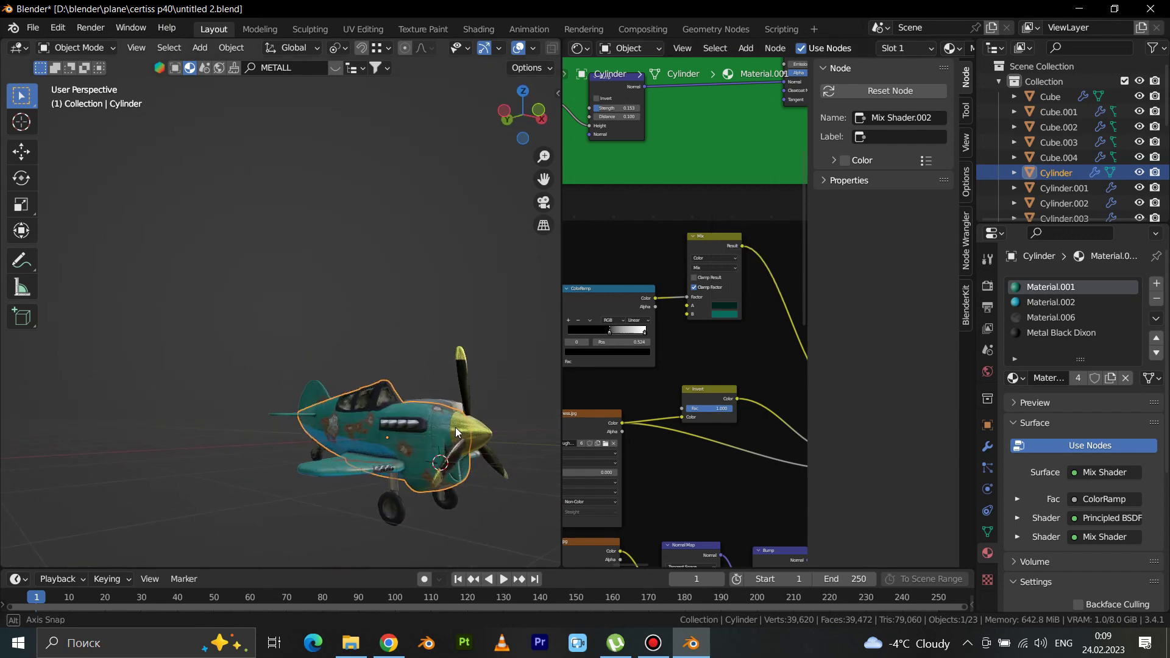
pyautogui.scroll(4, 434, 426)
pyautogui.click(722, 314)
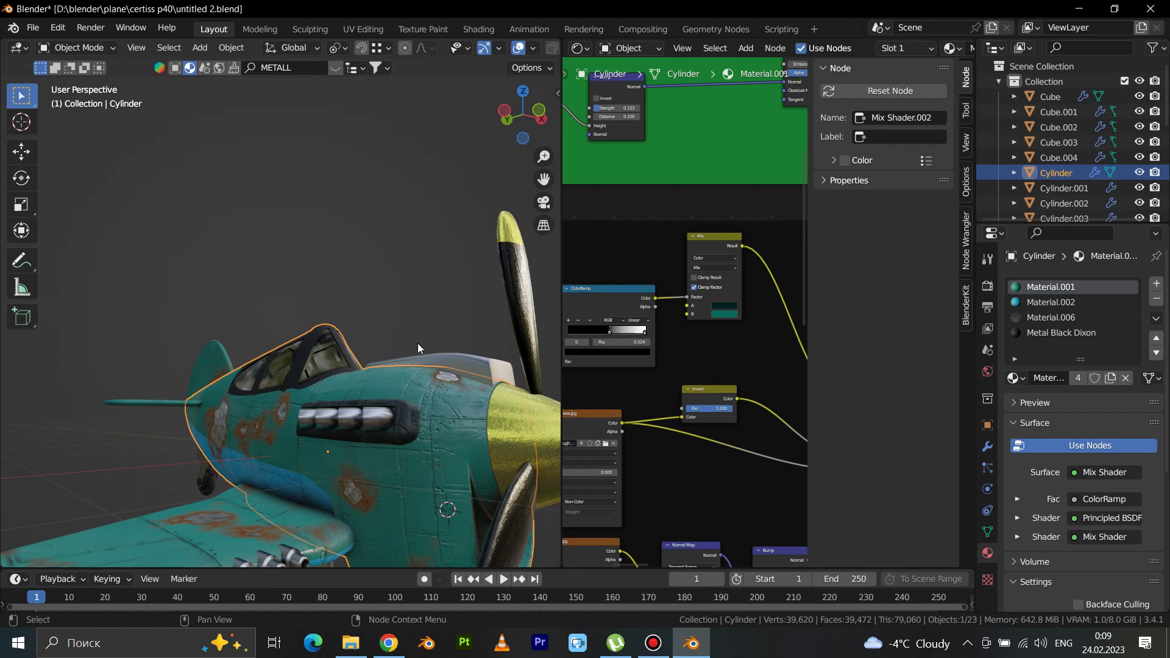
pyautogui.scroll(-5, 418, 343)
pyautogui.moveTo(403, 351)
pyautogui.mouseDown(button='middle')
pyautogui.moveTo(397, 395)
pyautogui.moveTo(368, 371)
pyautogui.mouseUp(button='middle')
pyautogui.scroll(2, 370, 373)
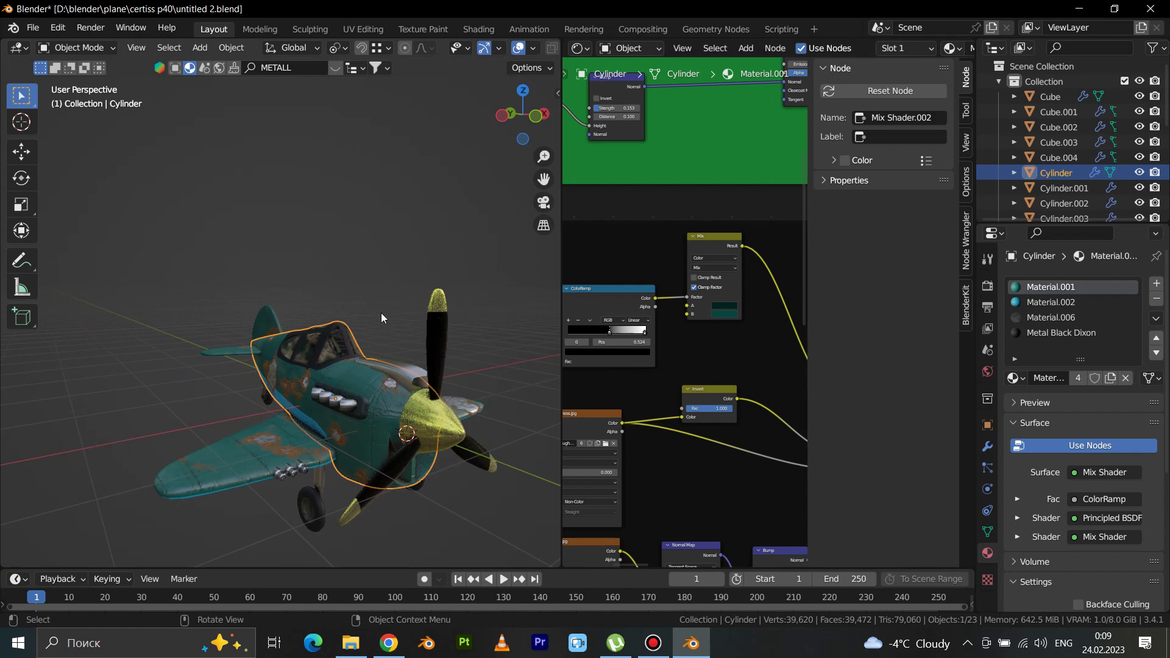
pyautogui.scroll(2, 309, 352)
pyautogui.scroll(4, 301, 360)
pyautogui.moveTo(301, 360)
pyautogui.mouseDown(button='middle')
pyautogui.moveTo(305, 403)
pyautogui.moveTo(373, 404)
pyautogui.mouseUp(button='middle')
pyautogui.scroll(2, 373, 402)
pyautogui.scroll(2, 393, 363)
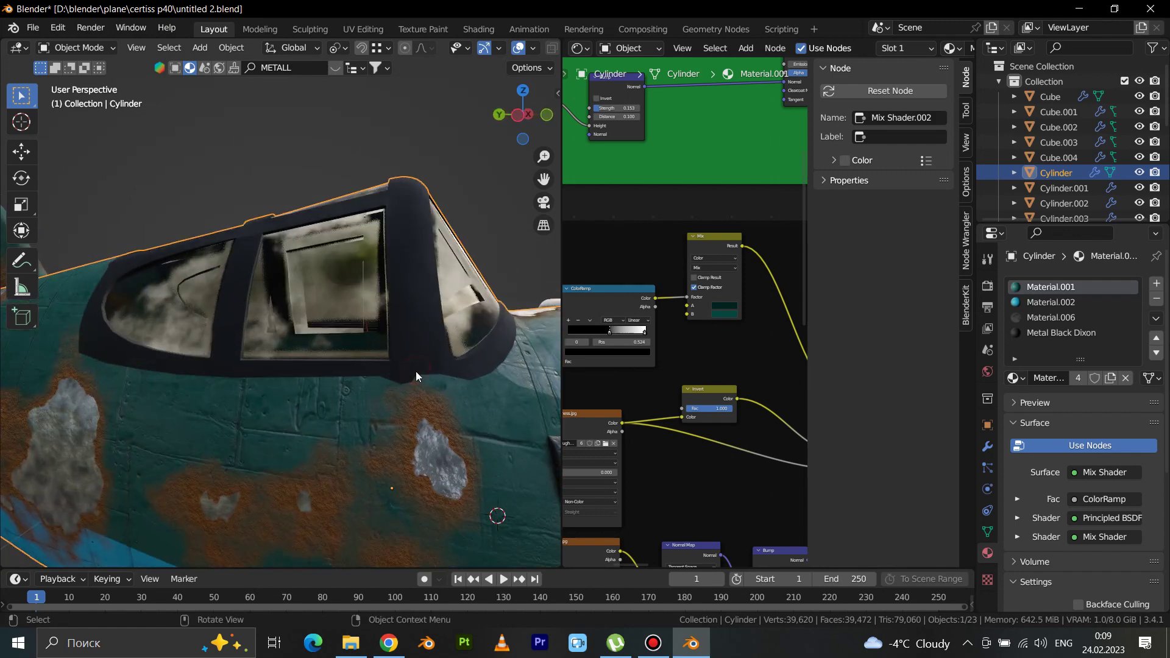
pyautogui.press('Tab')
# Step: Select the edges along the base of the canopy frame in edge select mode
pyautogui.moveTo(416, 373)
pyautogui.mouseDown(button='middle')
pyautogui.moveTo(161, 407)
pyautogui.moveTo(386, 449)
pyautogui.mouseUp(button='middle')
pyautogui.scroll(2, 386, 449)
pyautogui.scroll(2, 391, 447)
pyautogui.scroll(2, 392, 446)
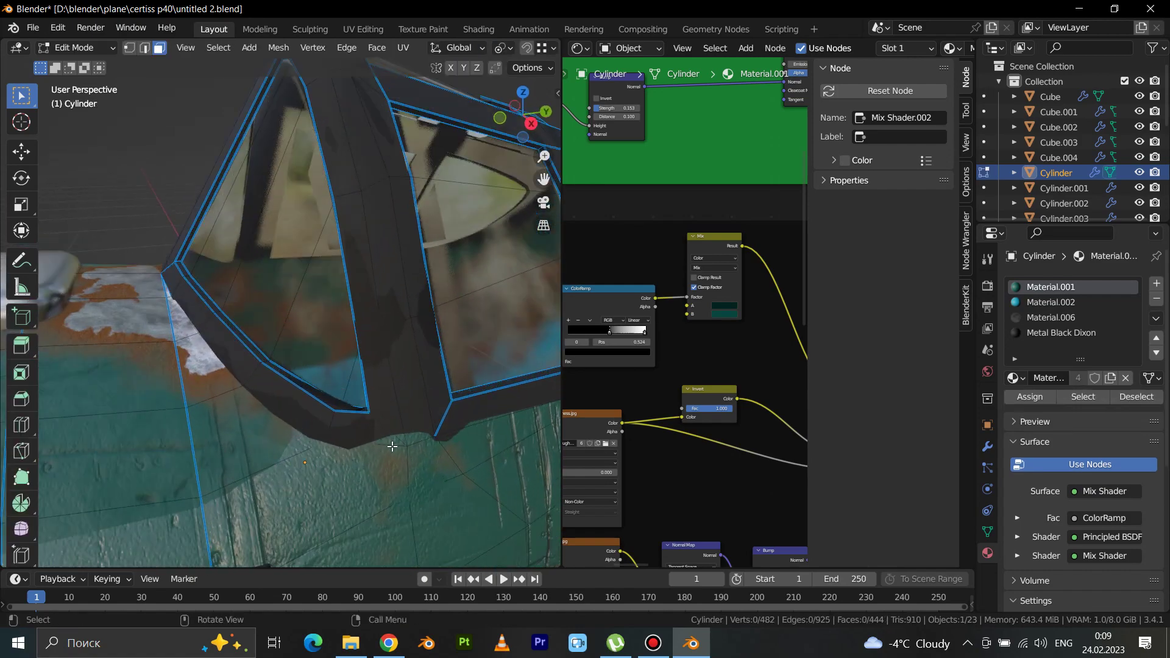
pyautogui.click(391, 446)
pyautogui.press('2')
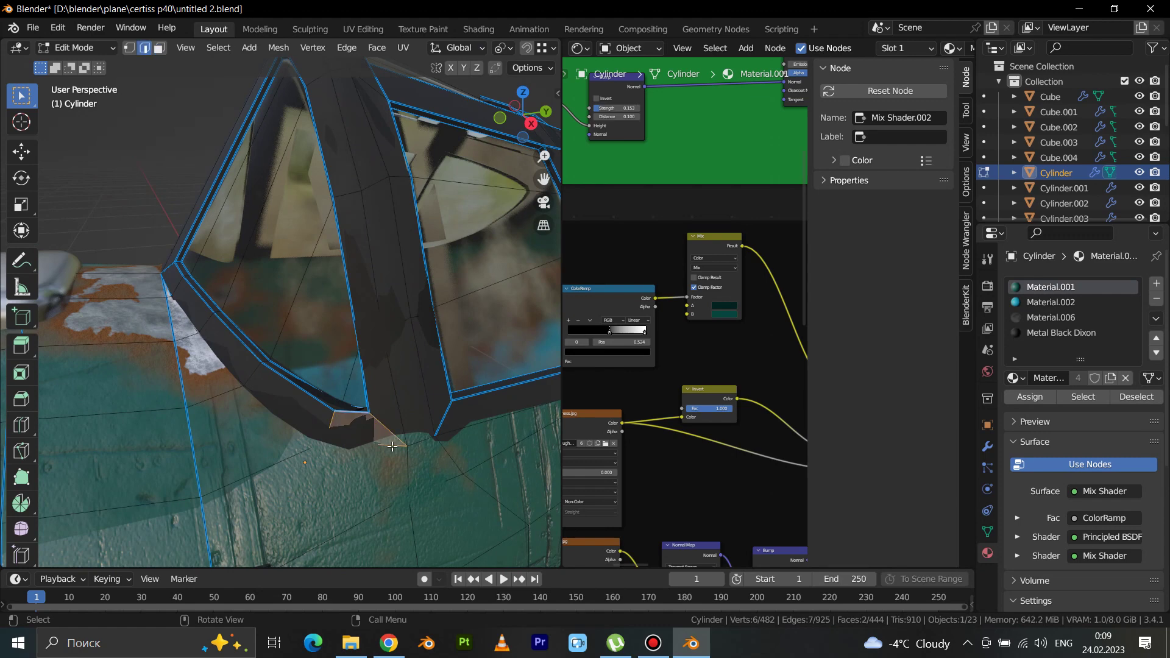
pyautogui.rightClick(429, 442)
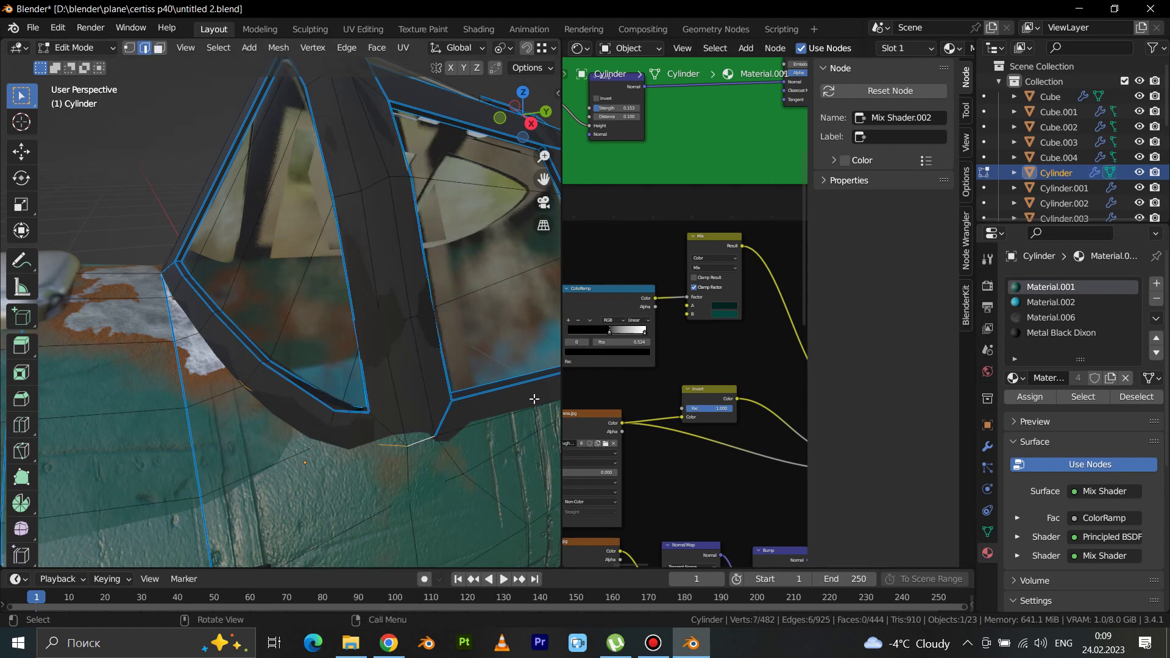
# Step: Set the selected base edges' Mean Bevel Weight to 1.00 in the sidebar Item tab
pyautogui.press('n')
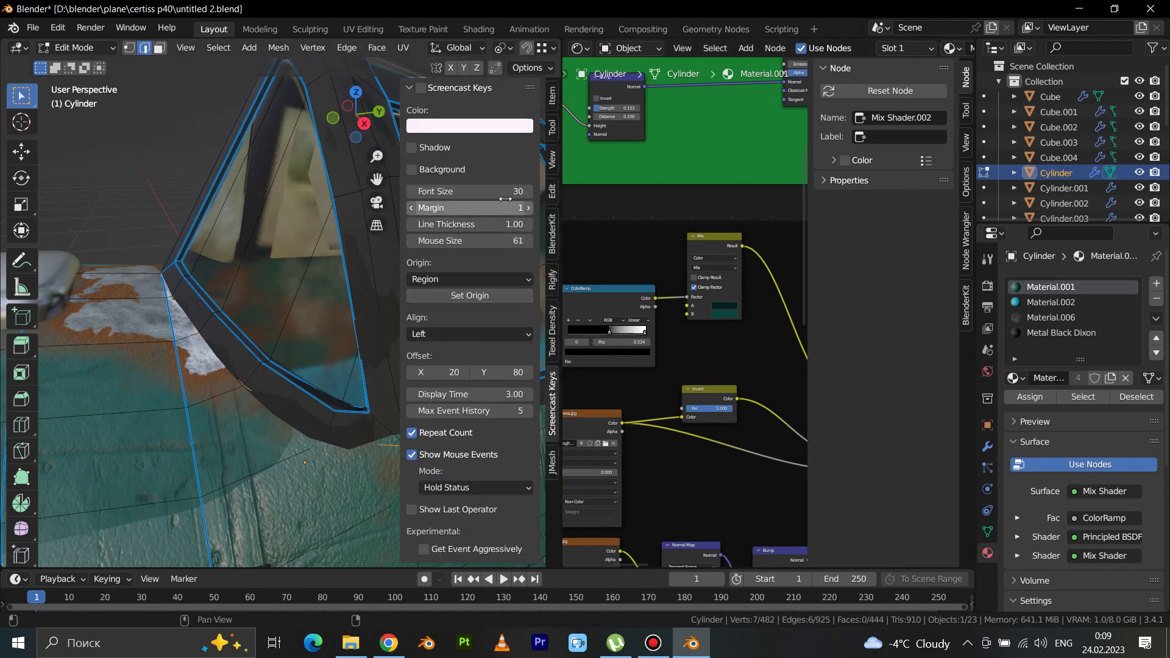
pyautogui.click(552, 101)
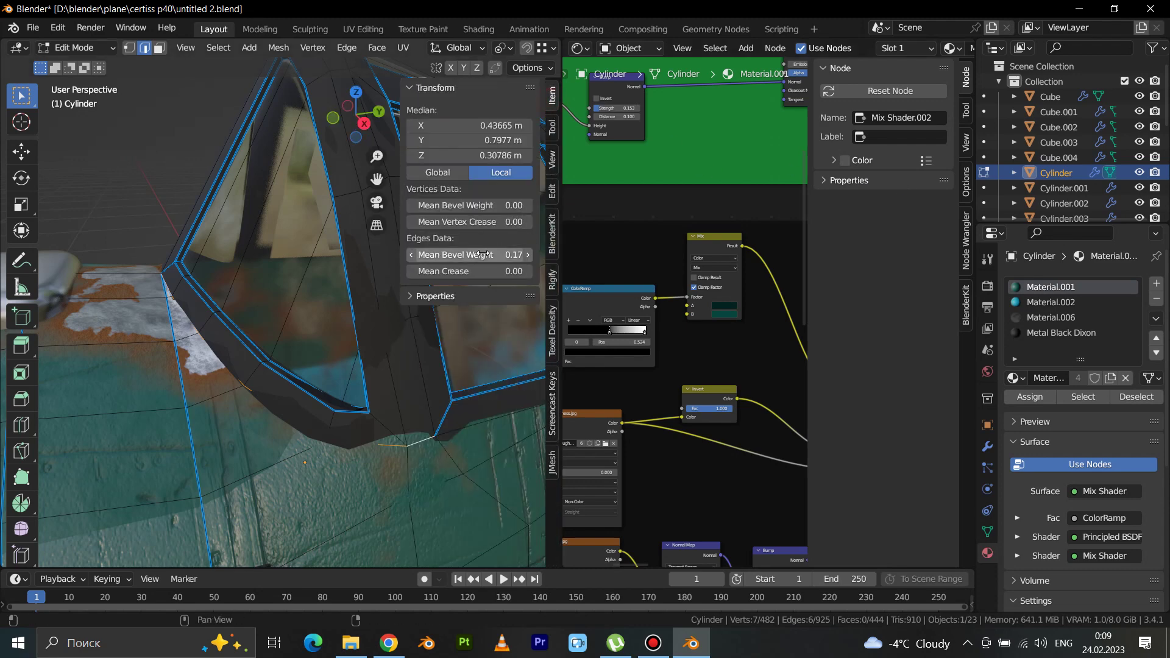
pyautogui.moveTo(482, 255); pyautogui.dragTo(524, 254)
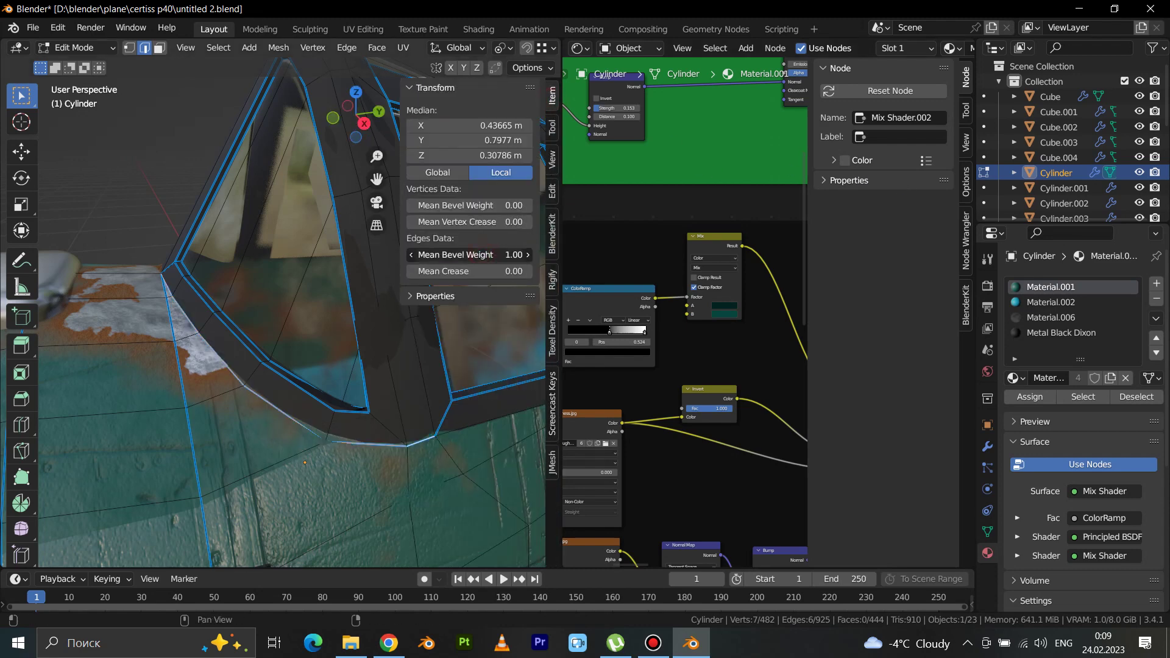
pyautogui.keyDown('shift'); pyautogui.moveTo(355, 418); pyautogui.dragTo(295, 378, button='middle'); pyautogui.keyUp('shift')
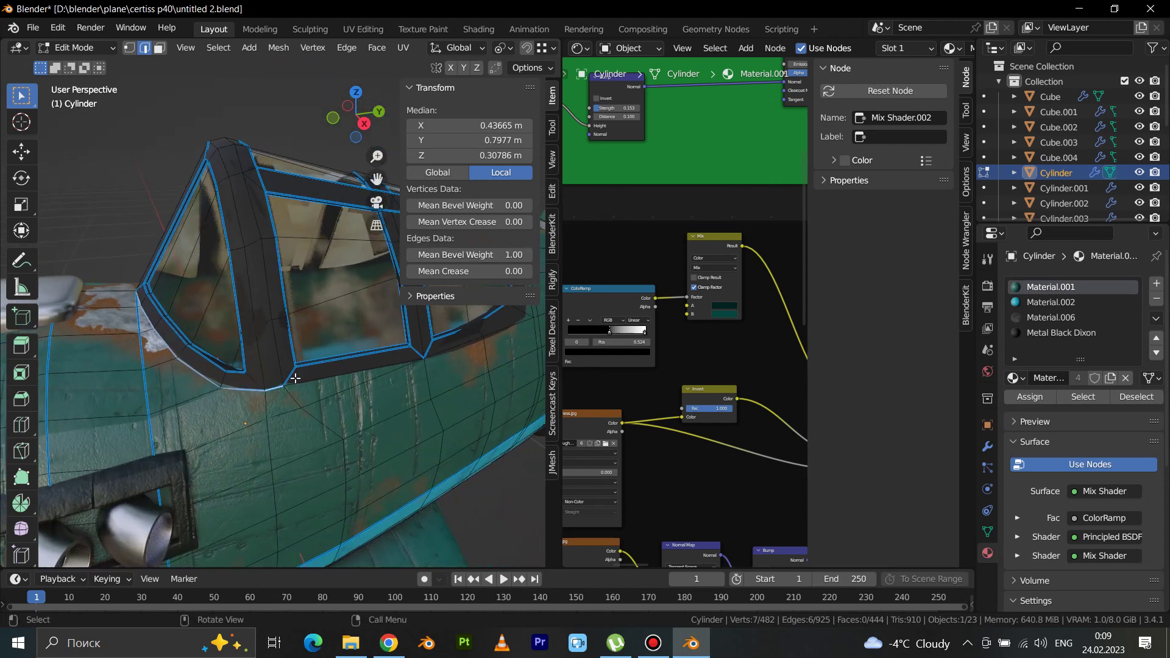
pyautogui.scroll(2, 201, 424)
pyautogui.scroll(2, 201, 424)
pyautogui.scroll(2, 272, 401)
pyautogui.moveTo(453, 255); pyautogui.dragTo(500, 255)
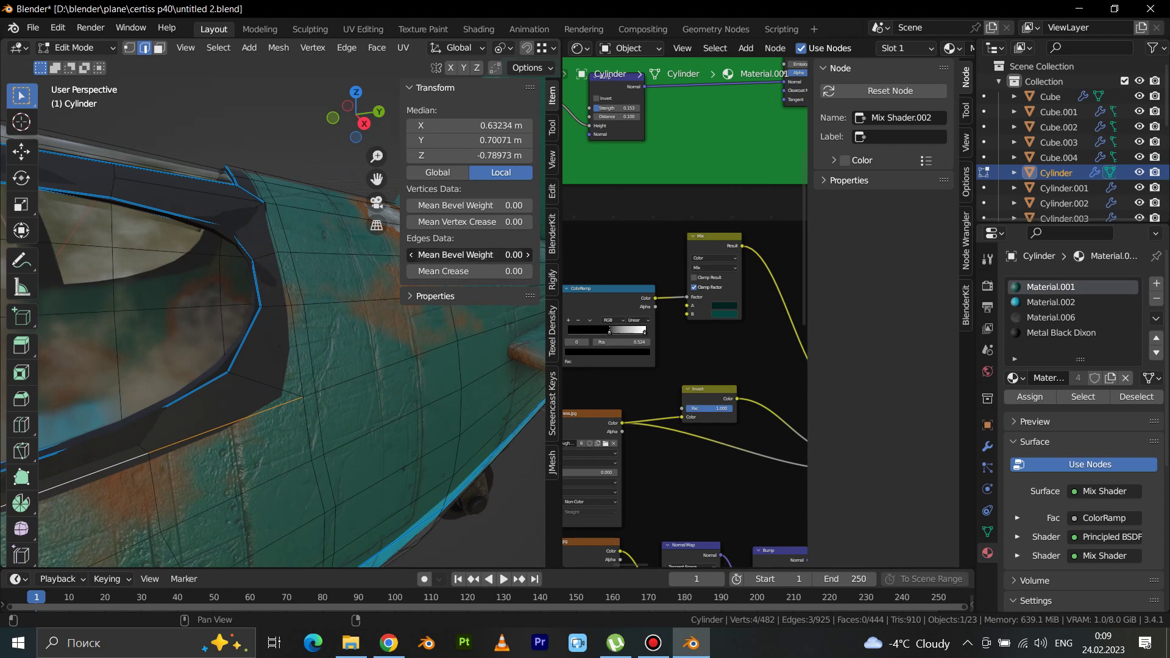
# Step: Give the vertical canopy frame edges a bevel weight of 1.00 too
pyautogui.click(296, 342)
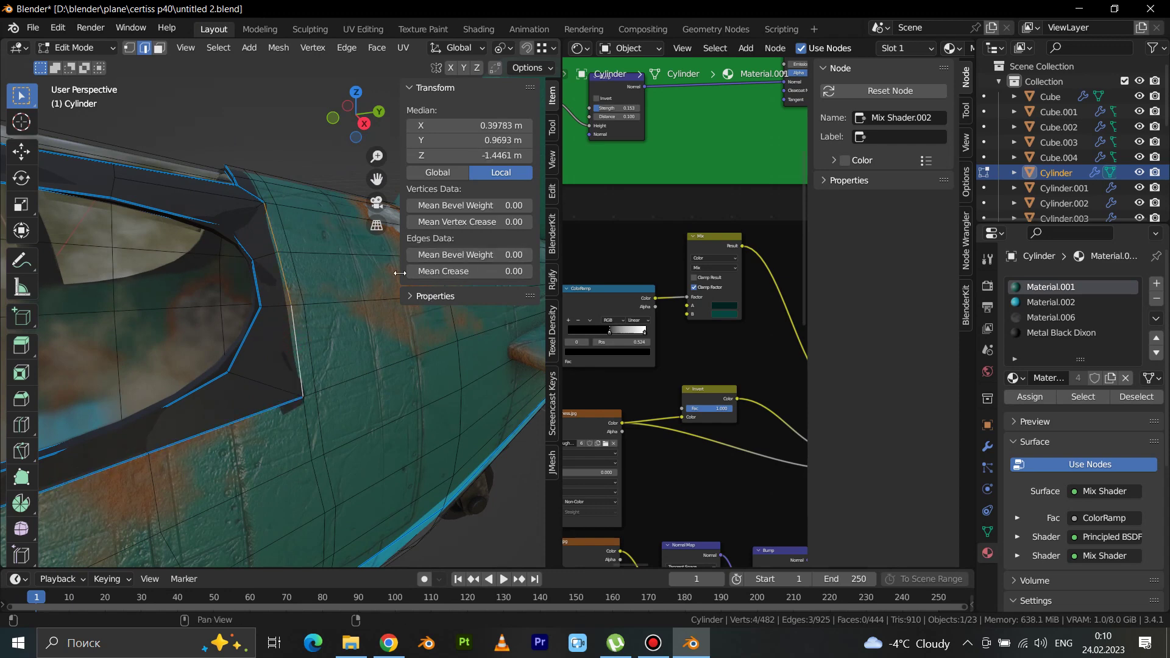
pyautogui.keyDown('shift'); pyautogui.click(257, 190); pyautogui.keyUp('shift')
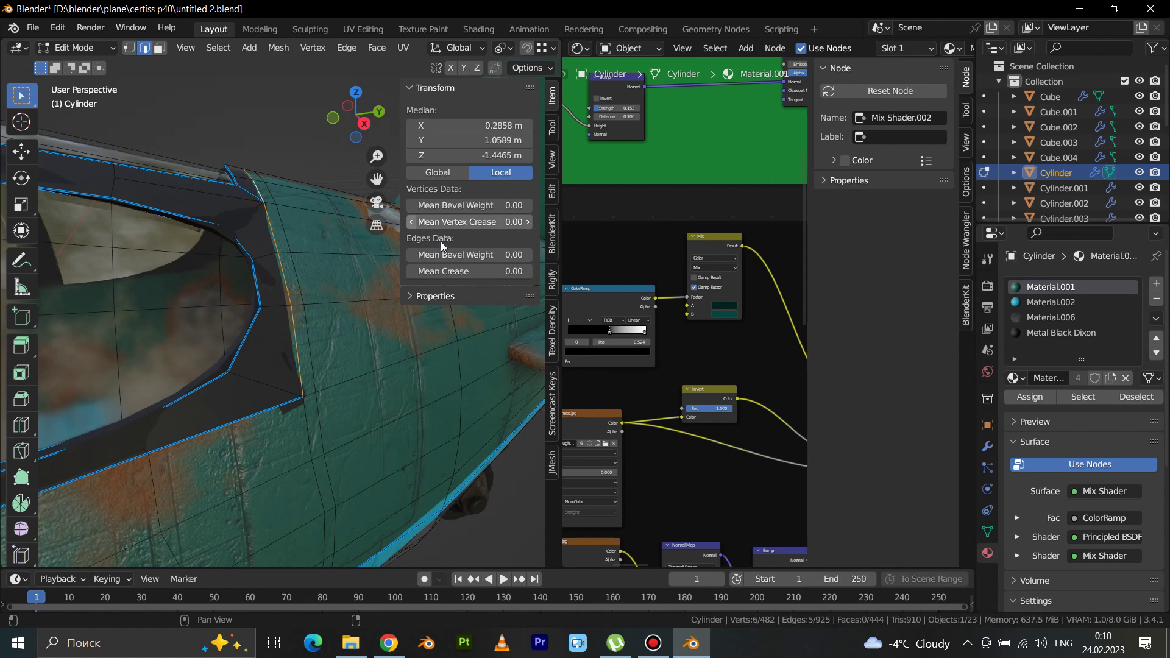
pyautogui.moveTo(457, 255); pyautogui.dragTo(506, 255)
pyautogui.scroll(-5, 265, 332)
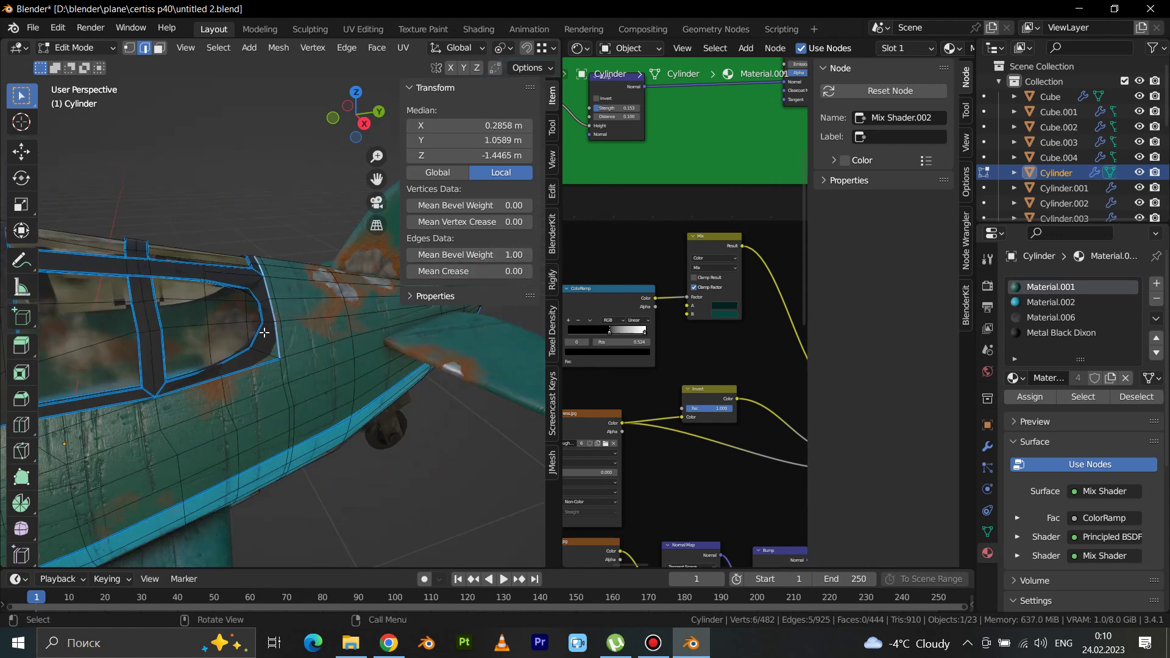
pyautogui.press('Tab')
pyautogui.moveTo(264, 331)
pyautogui.mouseDown(button='middle')
pyautogui.moveTo(148, 377)
pyautogui.moveTo(208, 357)
pyautogui.moveTo(214, 375)
pyautogui.moveTo(310, 362)
pyautogui.moveTo(141, 349)
pyautogui.moveTo(152, 406)
pyautogui.moveTo(94, 316)
pyautogui.moveTo(305, 349)
pyautogui.moveTo(319, 323)
pyautogui.moveTo(272, 326)
pyautogui.moveTo(350, 358)
pyautogui.moveTo(198, 364)
pyautogui.moveTo(280, 353)
pyautogui.moveTo(181, 336)
pyautogui.moveTo(266, 343)
pyautogui.mouseUp(button='middle')
# Step: Return the fuselage to Object Mode and orbit out to review the finished P-40
pyautogui.scroll(3, 305, 348)
pyautogui.press('Tab')
pyautogui.press('Tab')
pyautogui.scroll(-5, 297, 271)
pyautogui.moveTo(291, 280)
pyautogui.mouseDown(button='middle')
pyautogui.moveTo(327, 271)
pyautogui.moveTo(233, 292)
pyautogui.moveTo(196, 342)
pyautogui.moveTo(342, 401)
pyautogui.moveTo(350, 421)
pyautogui.mouseUp(button='middle')
pyautogui.scroll(8, 244, 307)
pyautogui.scroll(-5, 196, 338)
pyautogui.scroll(-3, 342, 400)
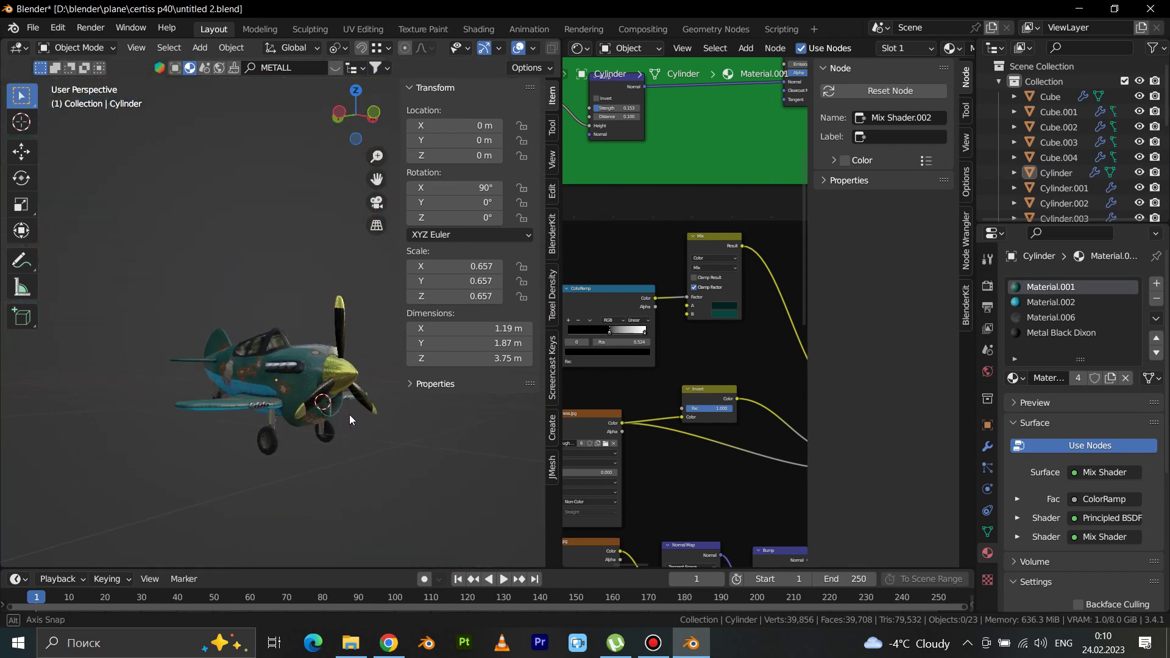